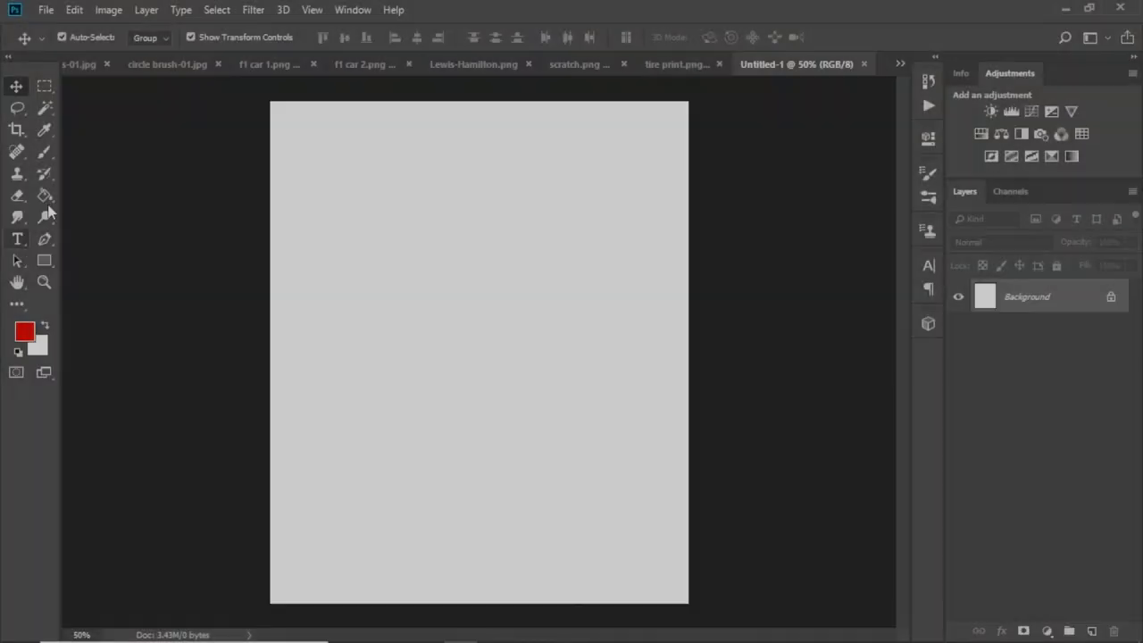
Fill the canvas background black and add an empty Layer 1
{"action": "left_click", "coordinate": [45, 198]}
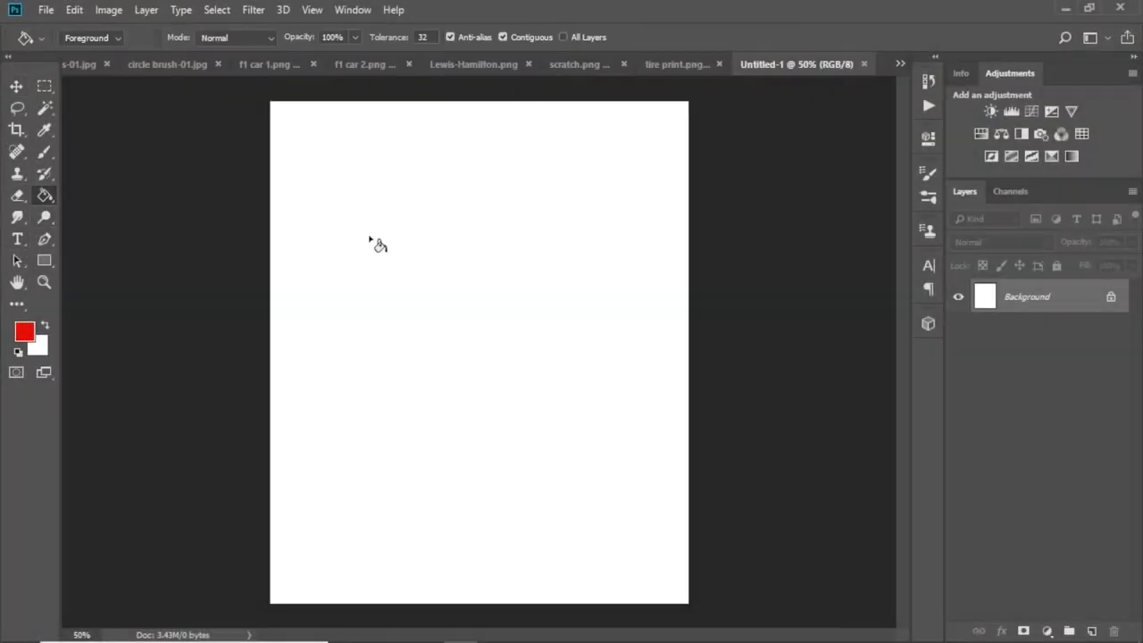
{"action": "left_click", "coordinate": [427, 328]}
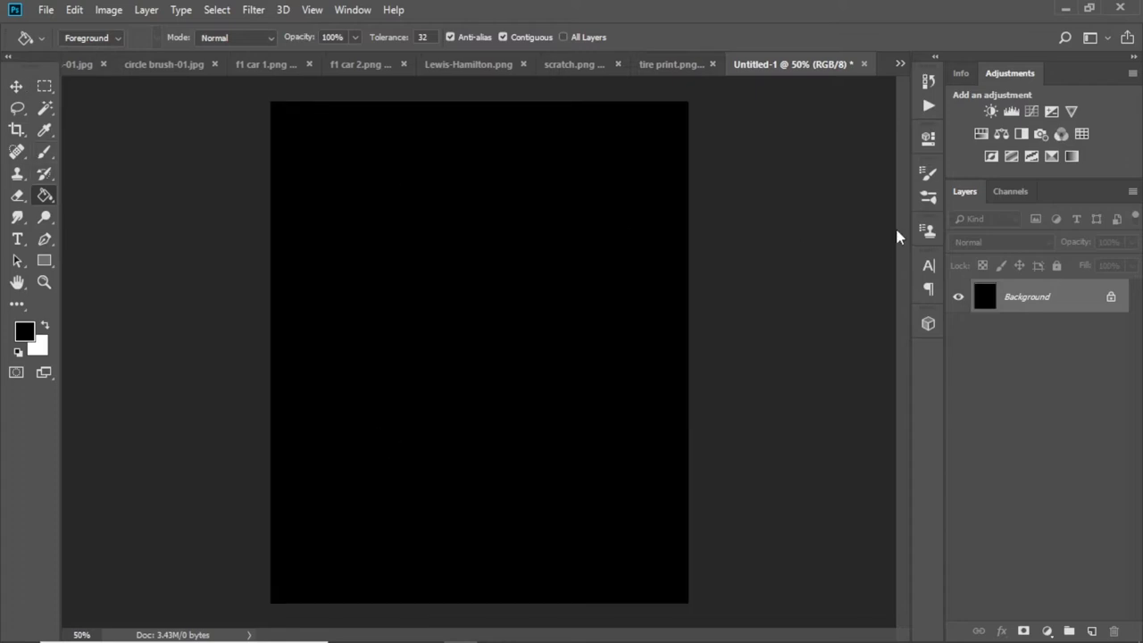
{"action": "key", "text": "v"}
{"action": "left_click", "coordinate": [1101, 630]}
Set up a Soft Round brush with 50% size jitter, 96% spacing and red ff0000 colour
{"action": "key", "text": "b"}
{"action": "right_click", "coordinate": [542, 356]}
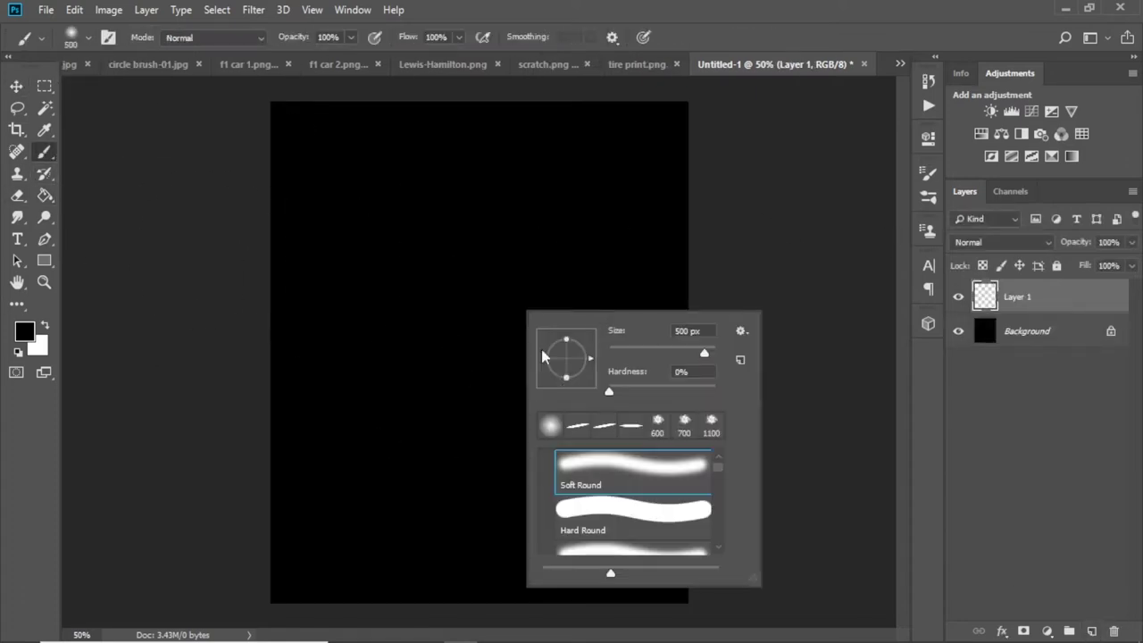
{"action": "left_click", "coordinate": [922, 130]}
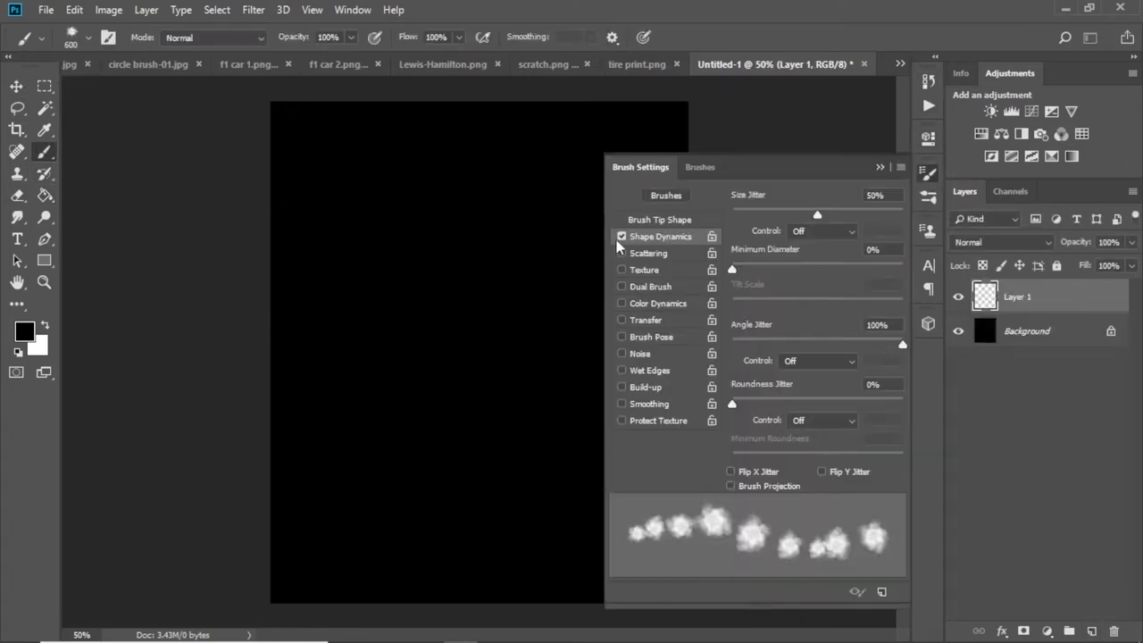
{"action": "left_click", "coordinate": [663, 223]}
{"action": "left_click", "coordinate": [665, 238]}
{"action": "left_click_drag", "start_coordinate": [790, 214], "coordinate": [817, 212]}
{"action": "left_click", "coordinate": [643, 221]}
{"action": "left_click_drag", "start_coordinate": [800, 458], "coordinate": [813, 451]}
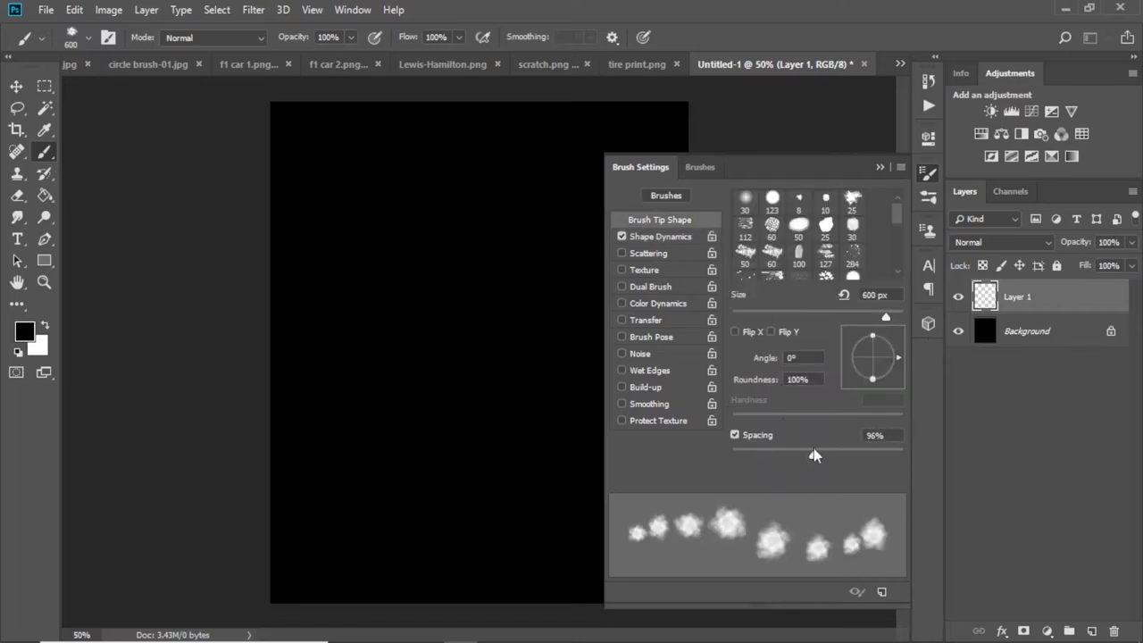
{"action": "left_click", "coordinate": [24, 331]}
{"action": "type", "text": "ff0000"}
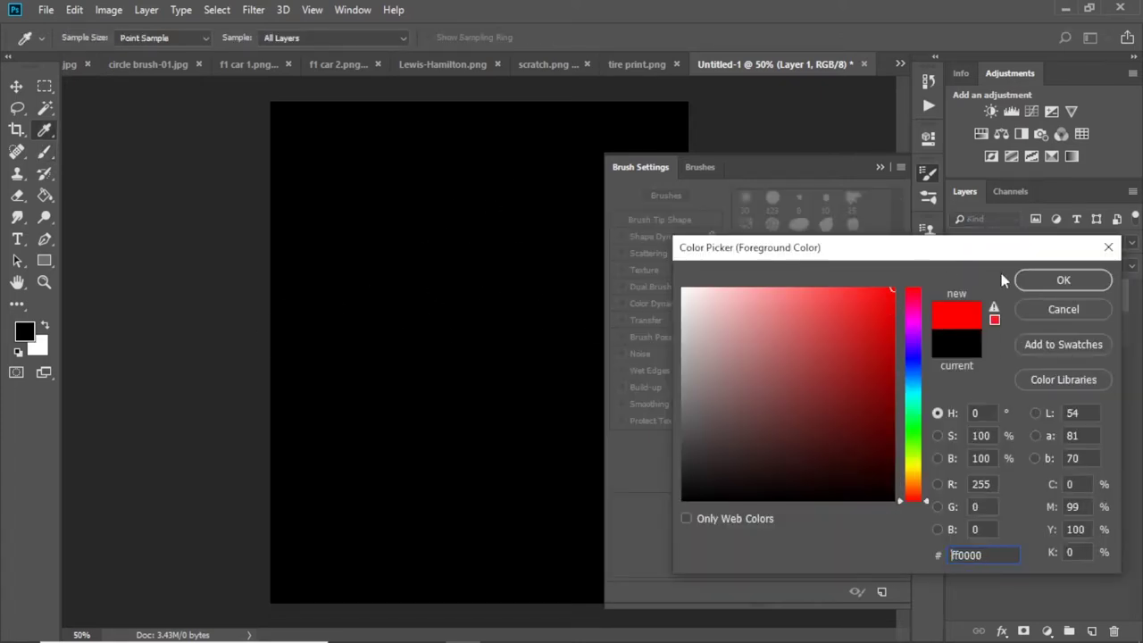
{"action": "left_click", "coordinate": [1062, 280]}
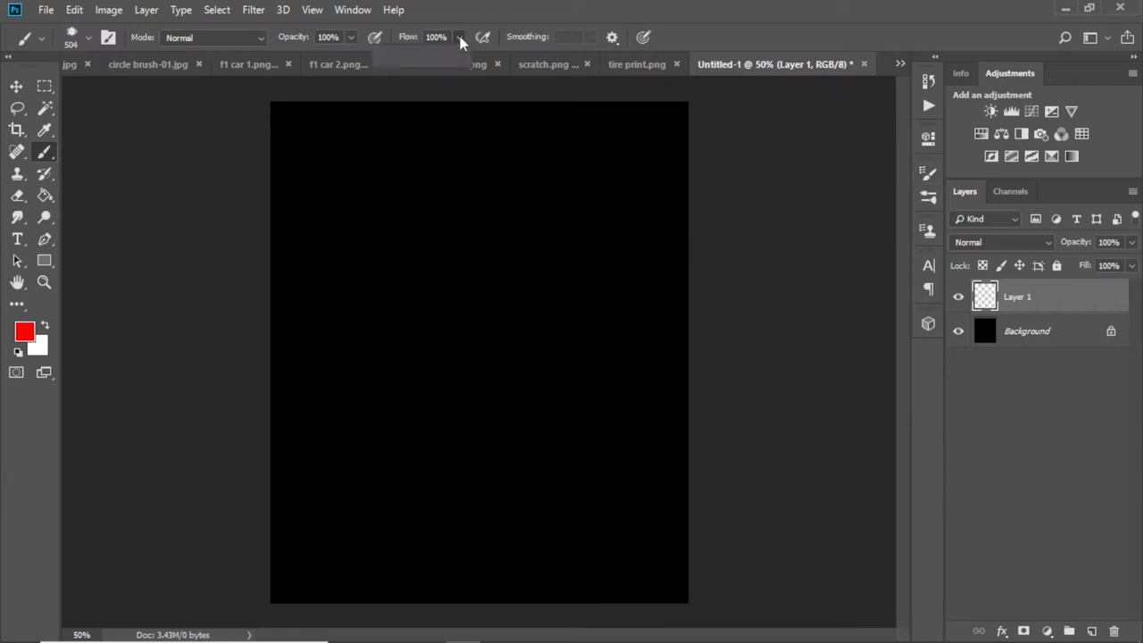
With an enlarged brush, paint a soft red glow across the canvas centre on Layer 1
{"action": "key", "text": "bracketright"}
{"action": "key", "text": "bracketright"}
{"action": "key", "text": "bracketright"}
{"action": "key", "text": "bracketright"}
{"action": "key", "text": "bracketright"}
{"action": "key", "text": "bracketright"}
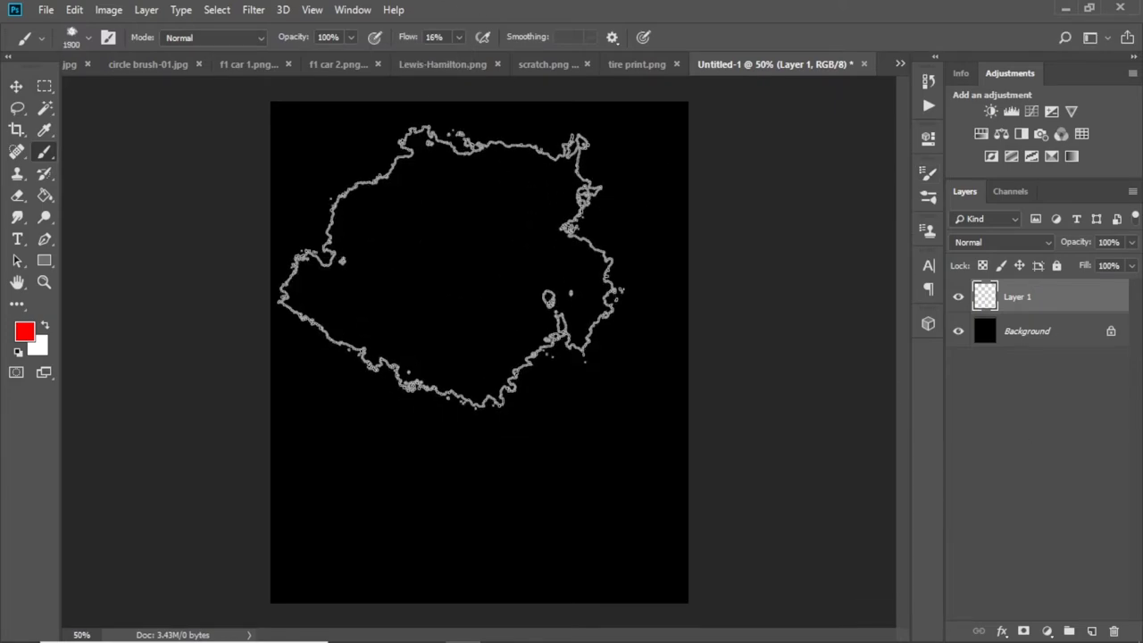
{"action": "key", "text": "bracketright"}
{"action": "key", "text": "bracketright"}
{"action": "left_click", "coordinate": [610, 286]}
{"action": "mouse_move", "coordinate": [610, 286]}
{"action": "left_mouse_down"}
{"action": "mouse_move", "coordinate": [529, 329]}
{"action": "mouse_move", "coordinate": [548, 255]}
{"action": "mouse_move", "coordinate": [387, 359]}
{"action": "mouse_move", "coordinate": [515, 331]}
{"action": "mouse_move", "coordinate": [539, 458]}
{"action": "mouse_move", "coordinate": [536, 287]}
{"action": "mouse_move", "coordinate": [482, 280]}
{"action": "left_mouse_up"}
{"action": "key", "text": "bracketleft"}
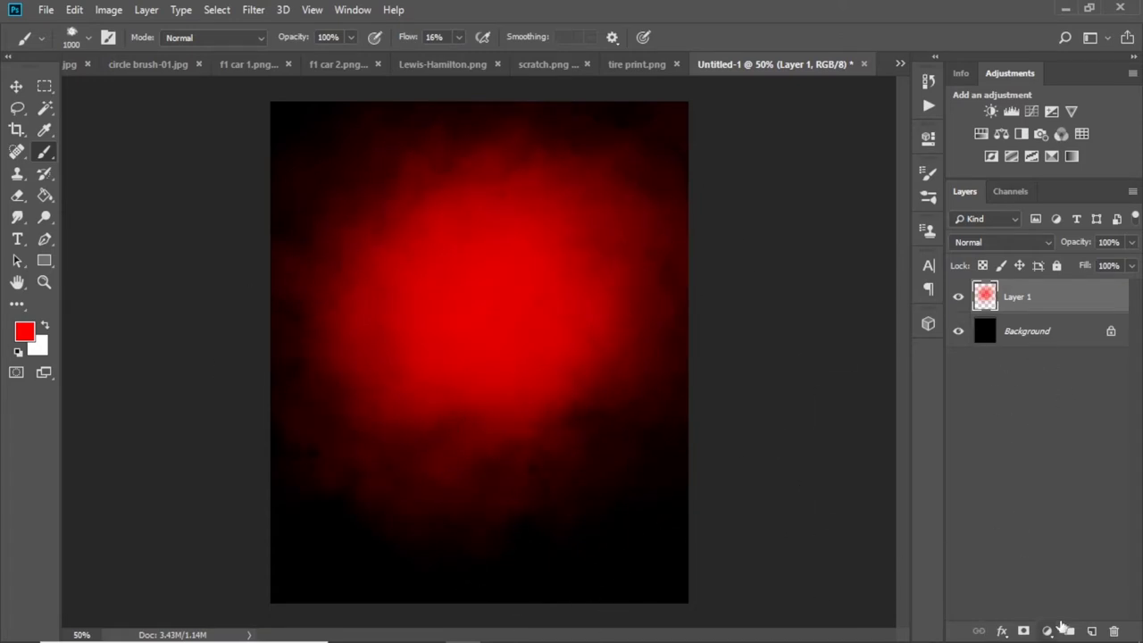
{"action": "left_click", "coordinate": [1091, 631]}
Add empty Layer 2 and make yellow fff000 the foreground colour
{"action": "key", "text": "bracketleft"}
{"action": "key", "text": "bracketleft"}
{"action": "key", "text": "bracketleft"}
{"action": "left_click", "coordinate": [24, 331]}
{"action": "left_click", "coordinate": [921, 463]}
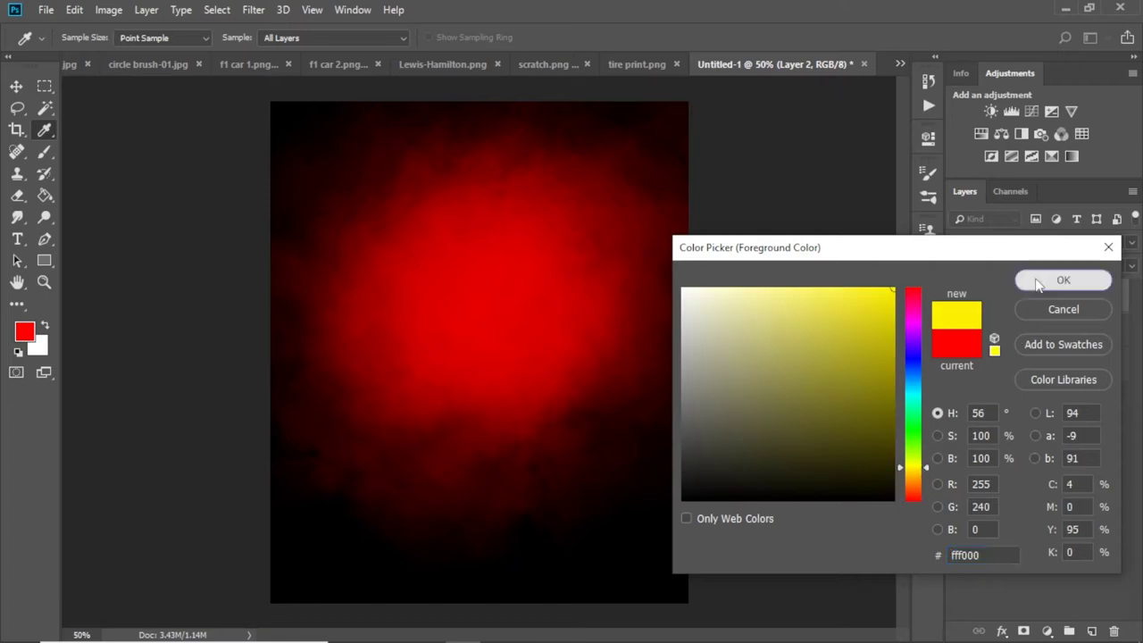
{"action": "left_click", "coordinate": [1062, 279]}
Select the circle in circle brush-01.jpg with Color Range, then close that image unsaved
{"action": "key", "text": "v"}
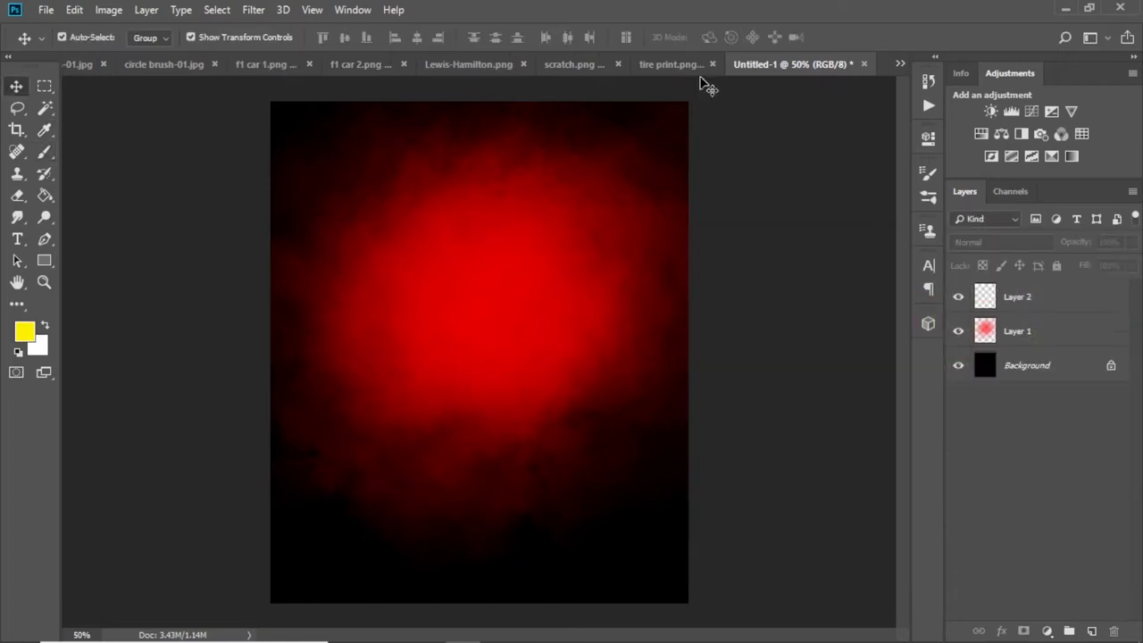
{"action": "left_click", "coordinate": [148, 64]}
{"action": "left_click", "coordinate": [46, 109]}
{"action": "right_click", "coordinate": [417, 136]}
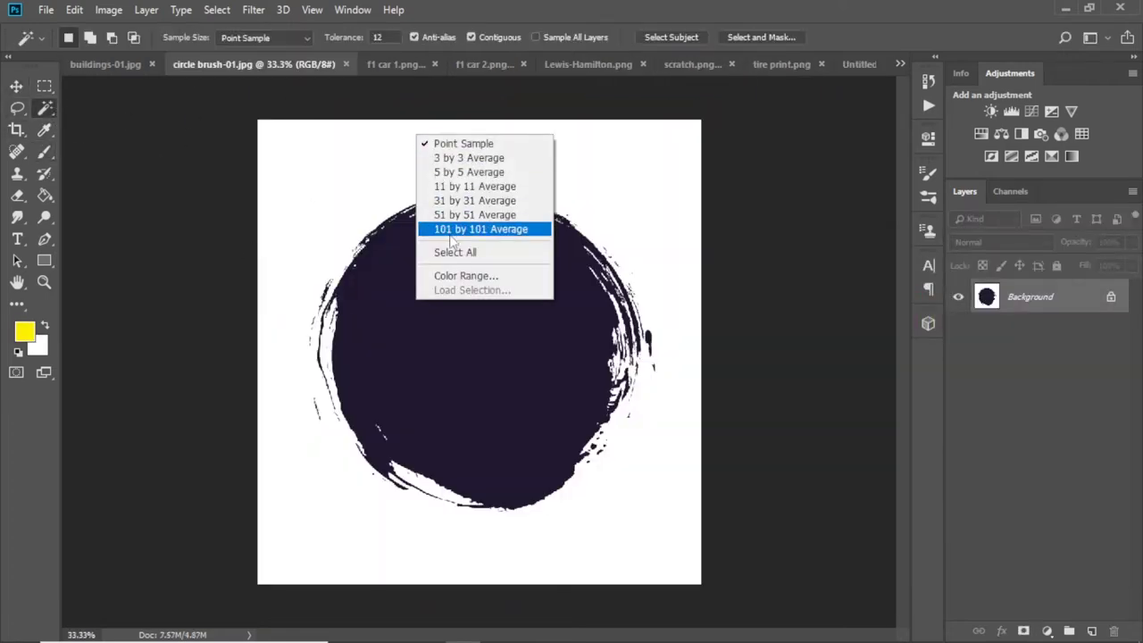
{"action": "left_click", "coordinate": [455, 276]}
{"action": "key", "text": "Return"}
{"action": "key", "text": "BackSpace"}
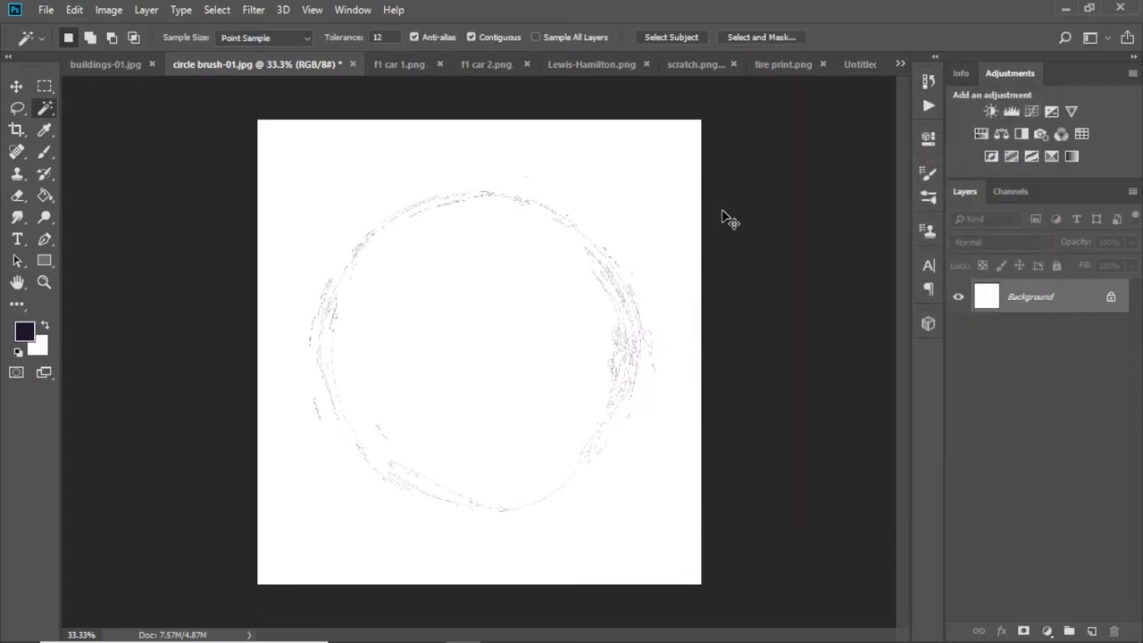
{"action": "key", "text": "ctrl+w"}
{"action": "left_click", "coordinate": [590, 256]}
Give the circle layer a white ffffff Color Overlay style
{"action": "double_click", "coordinate": [1084, 293]}
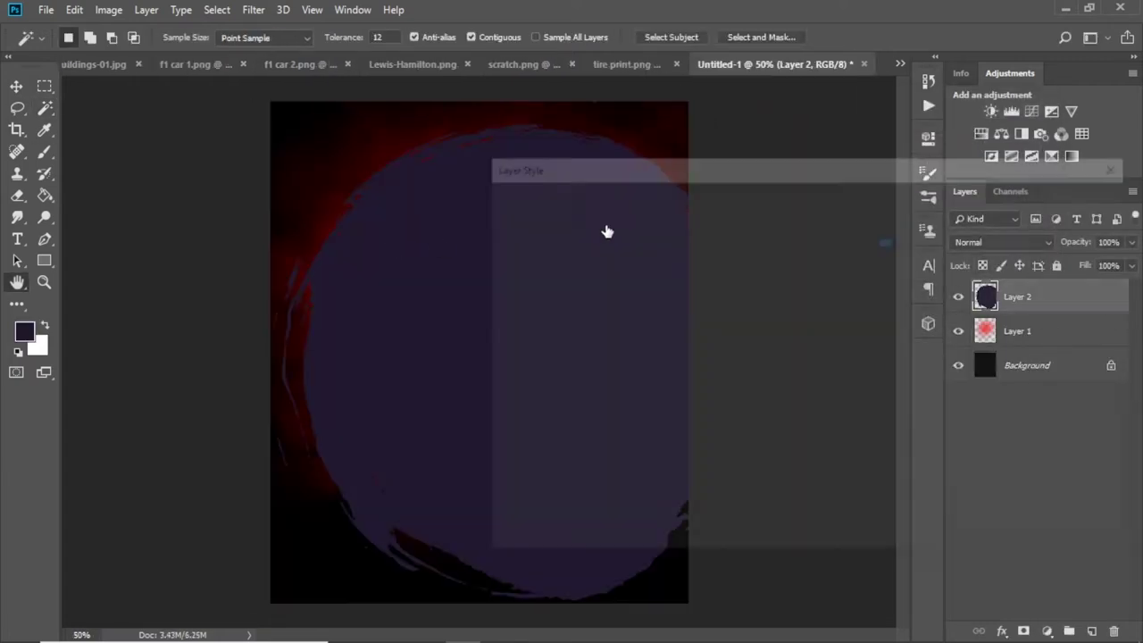
{"action": "left_click", "coordinate": [532, 393]}
{"action": "left_click", "coordinate": [886, 222]}
{"action": "type", "text": "ffffff"}
{"action": "left_click", "coordinate": [1063, 281]}
{"action": "left_click", "coordinate": [1073, 197]}
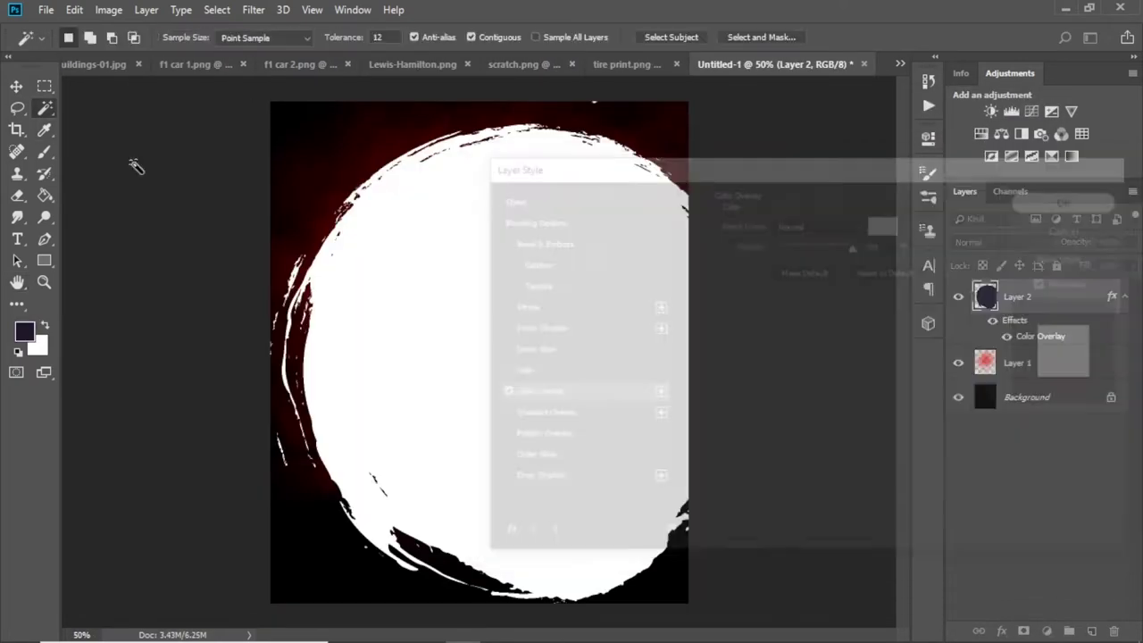
Shrink and centre the circle over the red glow, then add Layer 3 above Layer 1
{"action": "key", "text": "ctrl+t"}
{"action": "left_click_drag", "start_coordinate": [688, 101], "coordinate": [660, 169]}
{"action": "mouse_move", "coordinate": [605, 222]}
{"action": "left_mouse_down"}
{"action": "mouse_move", "coordinate": [534, 264]}
{"action": "mouse_move", "coordinate": [551, 258]}
{"action": "left_mouse_up"}
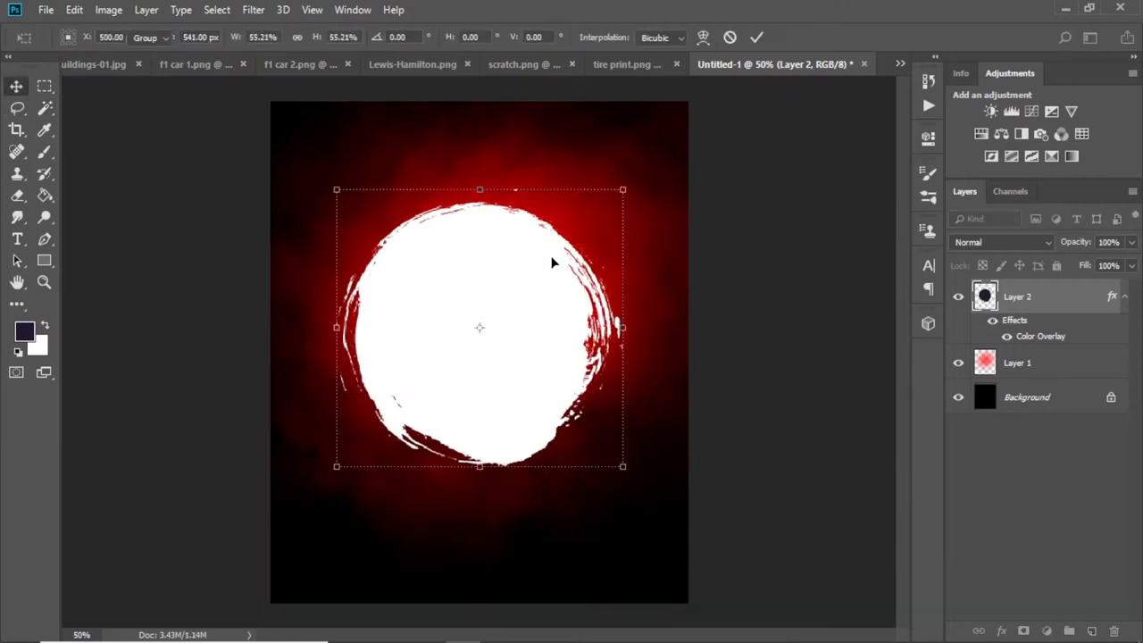
{"action": "key", "text": "Return"}
{"action": "left_click", "coordinate": [1079, 362]}
{"action": "key", "text": "ctrl+shift+alt+n"}
Paint an orange-yellow (around fff600) glow around the circle's edges at 100% flow
{"action": "left_click", "coordinate": [46, 151]}
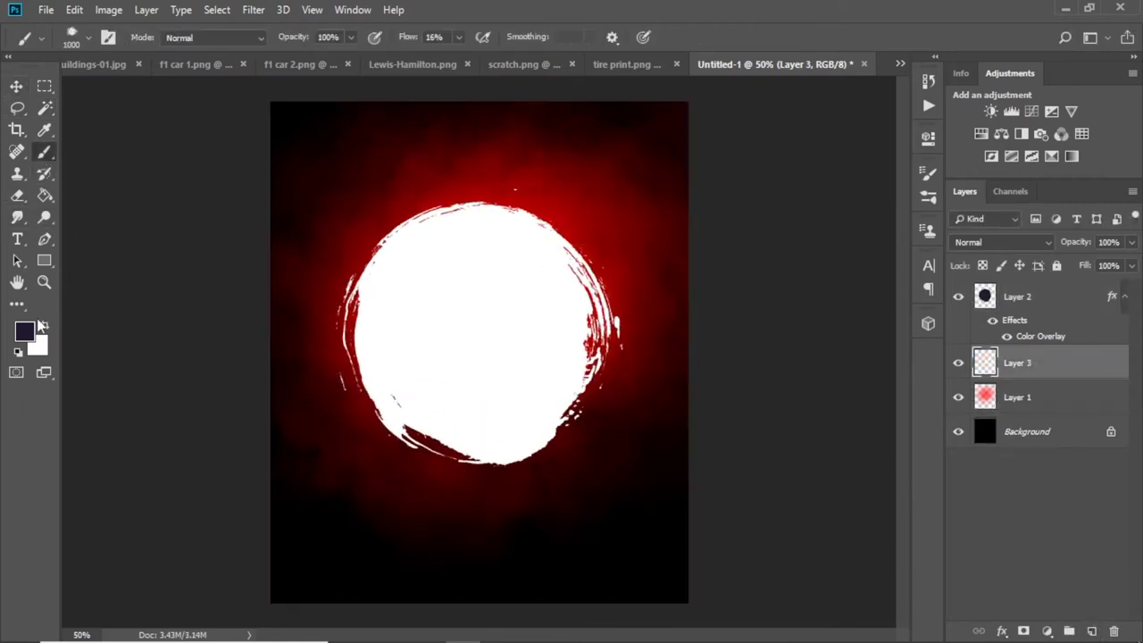
{"action": "left_click", "coordinate": [24, 331]}
{"action": "type", "text": "fff600"}
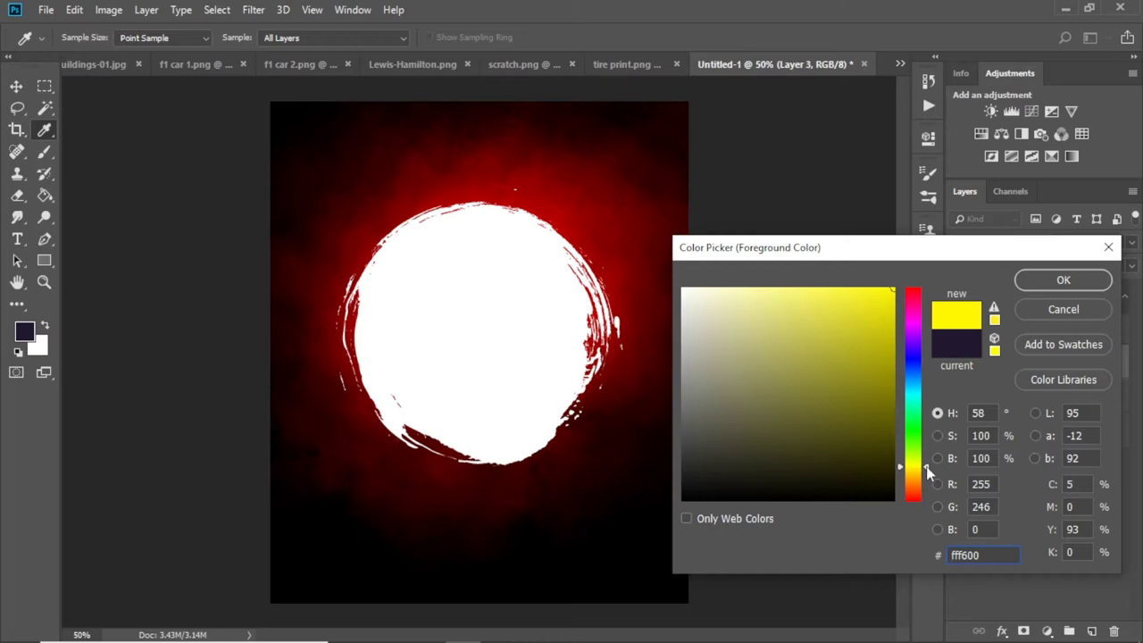
{"action": "left_click_drag", "start_coordinate": [928, 468], "coordinate": [931, 472]}
{"action": "left_click", "coordinate": [1045, 286]}
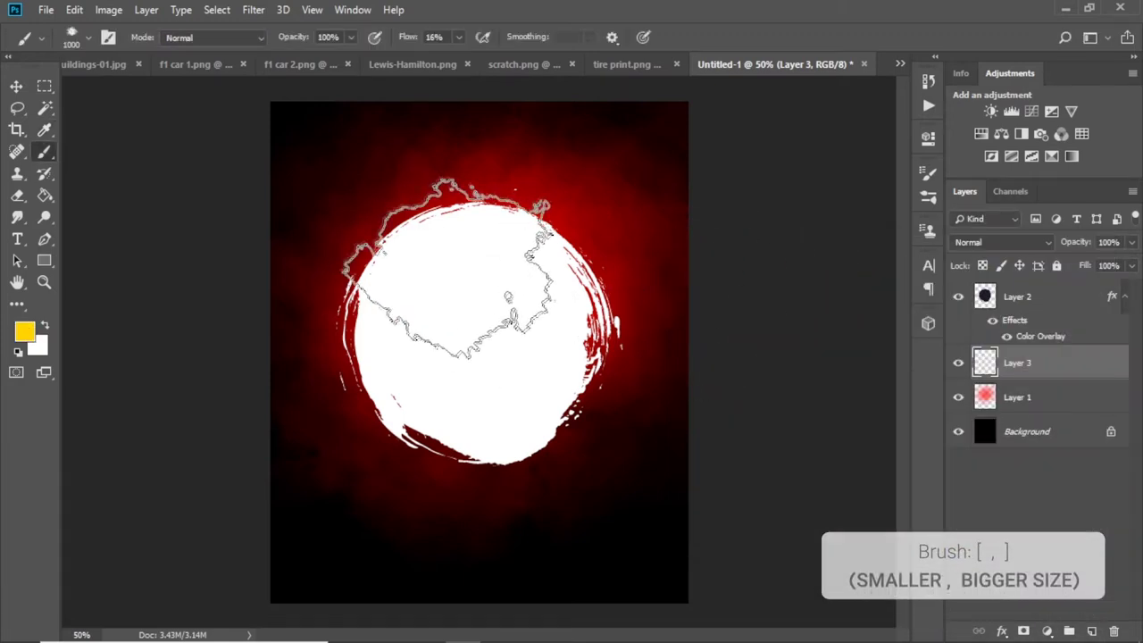
{"action": "left_click_drag", "start_coordinate": [458, 37], "coordinate": [482, 64]}
{"action": "left_click", "coordinate": [390, 270]}
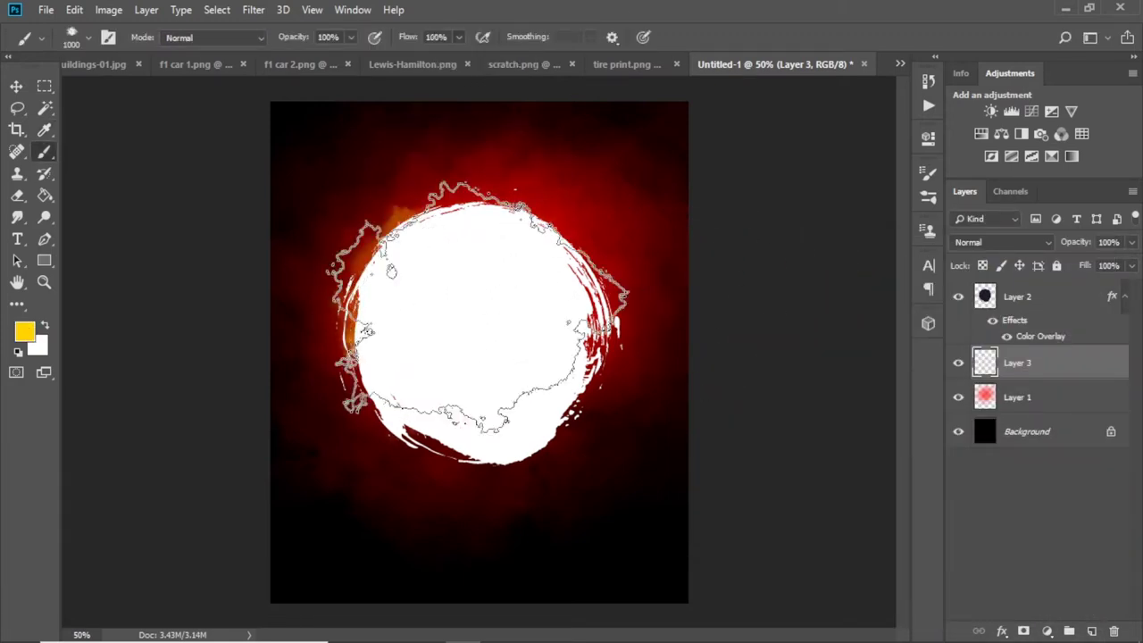
{"action": "left_click_drag", "start_coordinate": [390, 271], "coordinate": [439, 429]}
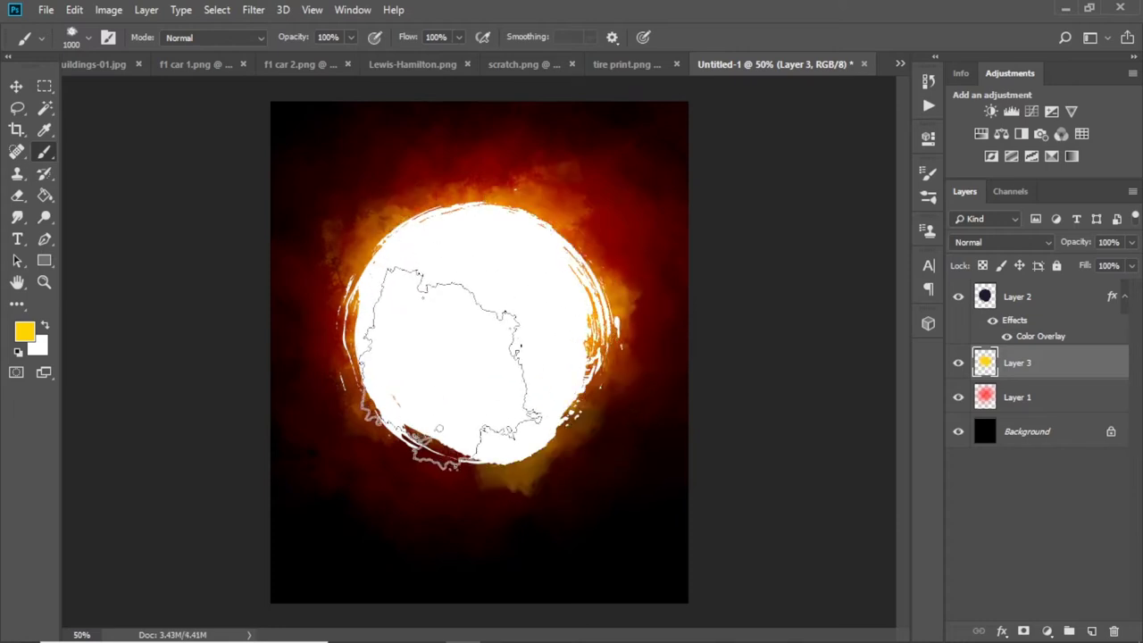
{"action": "mouse_move", "coordinate": [451, 367]}
{"action": "left_mouse_down"}
{"action": "mouse_move", "coordinate": [428, 294]}
{"action": "mouse_move", "coordinate": [527, 367]}
{"action": "mouse_move", "coordinate": [444, 286]}
{"action": "mouse_move", "coordinate": [482, 299]}
{"action": "mouse_move", "coordinate": [502, 368]}
{"action": "left_mouse_up"}
{"action": "key", "text": "bracketleft"}
{"action": "key", "text": "bracketleft"}
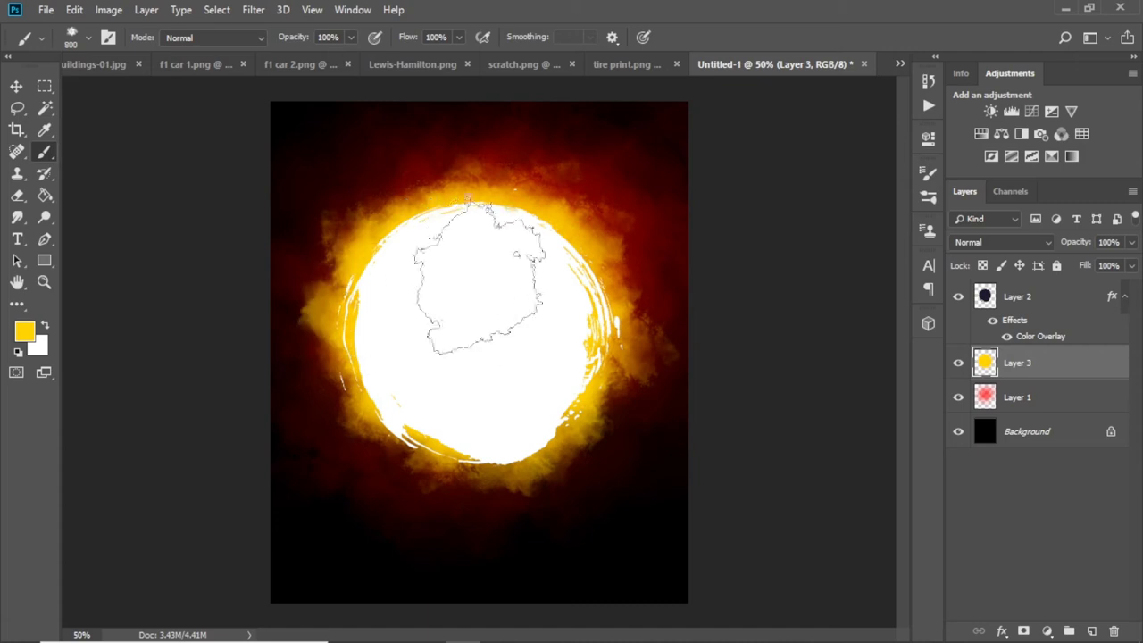
On Layer 1 paint extra red ff0000 around the glow, drop flow to 37%, reset default colours
{"action": "key", "text": "alt+bracketleft"}
{"action": "left_click", "coordinate": [24, 331]}
{"action": "type", "text": "ff0000"}
{"action": "left_click", "coordinate": [1027, 276]}
{"action": "left_click_drag", "start_coordinate": [428, 209], "coordinate": [357, 330]}
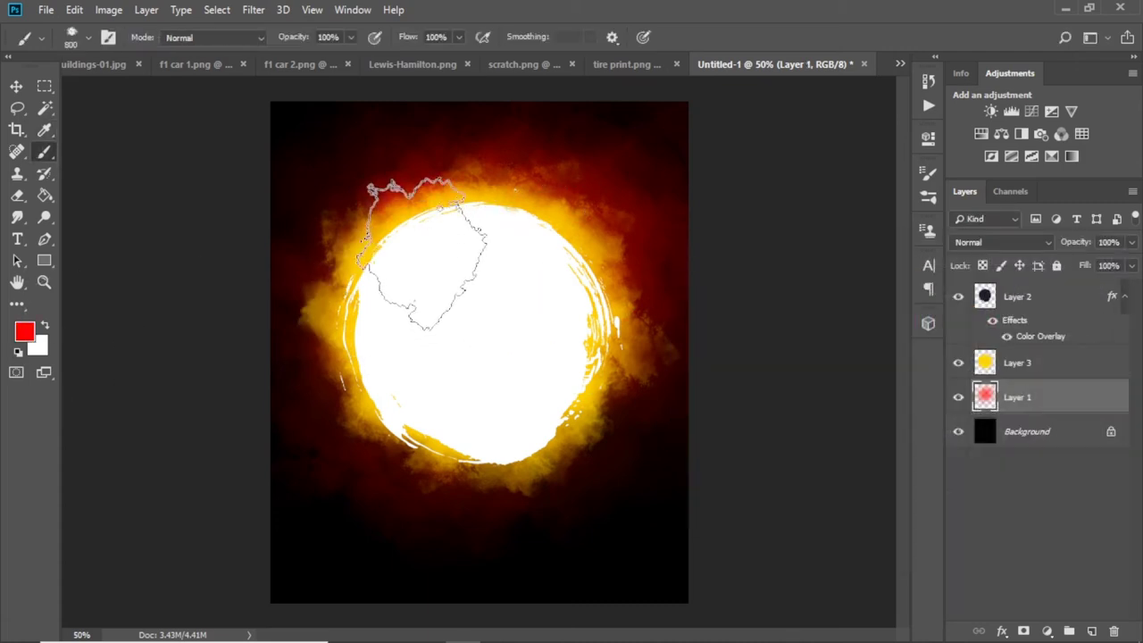
{"action": "key", "text": "bracketright"}
{"action": "key", "text": "bracketright"}
{"action": "key", "text": "bracketright"}
{"action": "mouse_move", "coordinate": [510, 280]}
{"action": "left_mouse_down"}
{"action": "mouse_move", "coordinate": [571, 268]}
{"action": "mouse_move", "coordinate": [529, 357]}
{"action": "mouse_move", "coordinate": [482, 375]}
{"action": "left_mouse_up"}
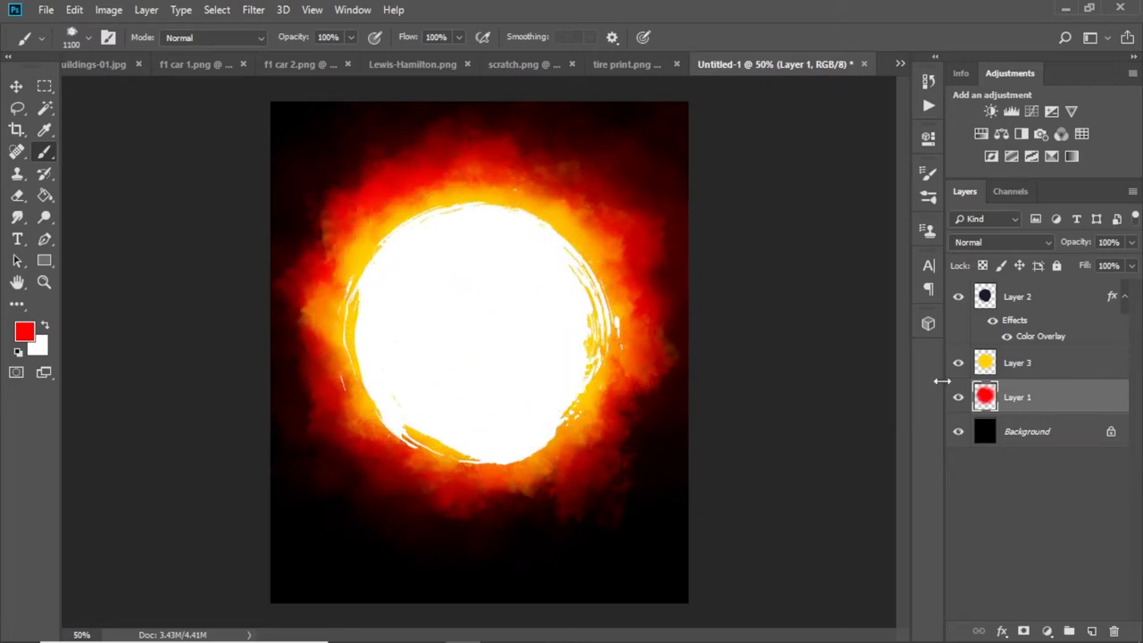
{"action": "left_click_drag", "start_coordinate": [459, 37], "coordinate": [420, 56]}
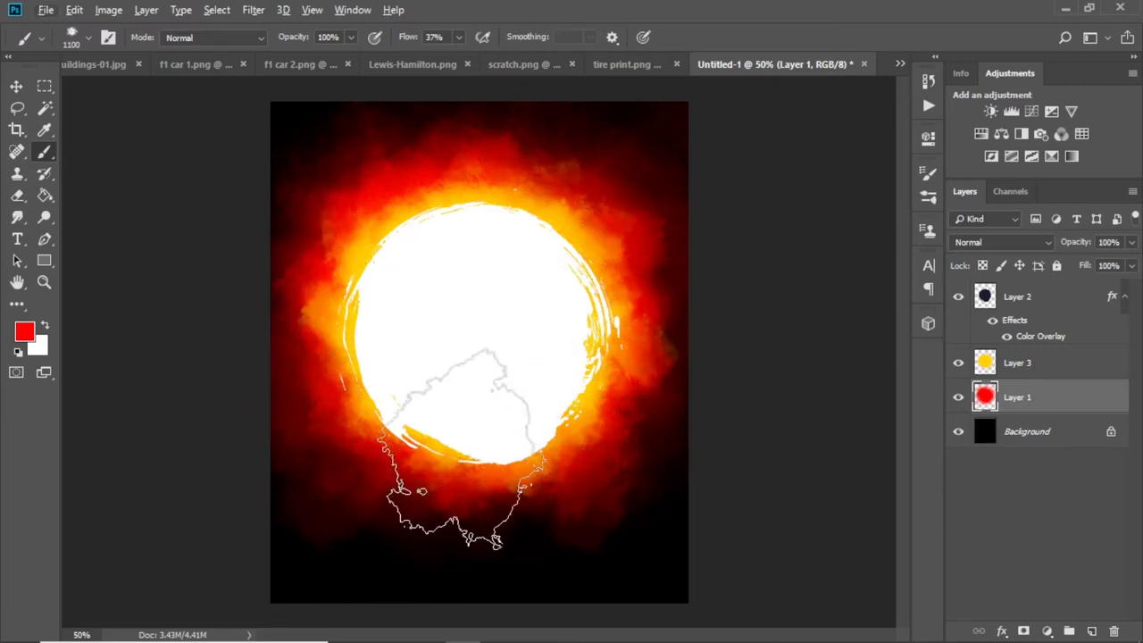
{"action": "left_click", "coordinate": [17, 353]}
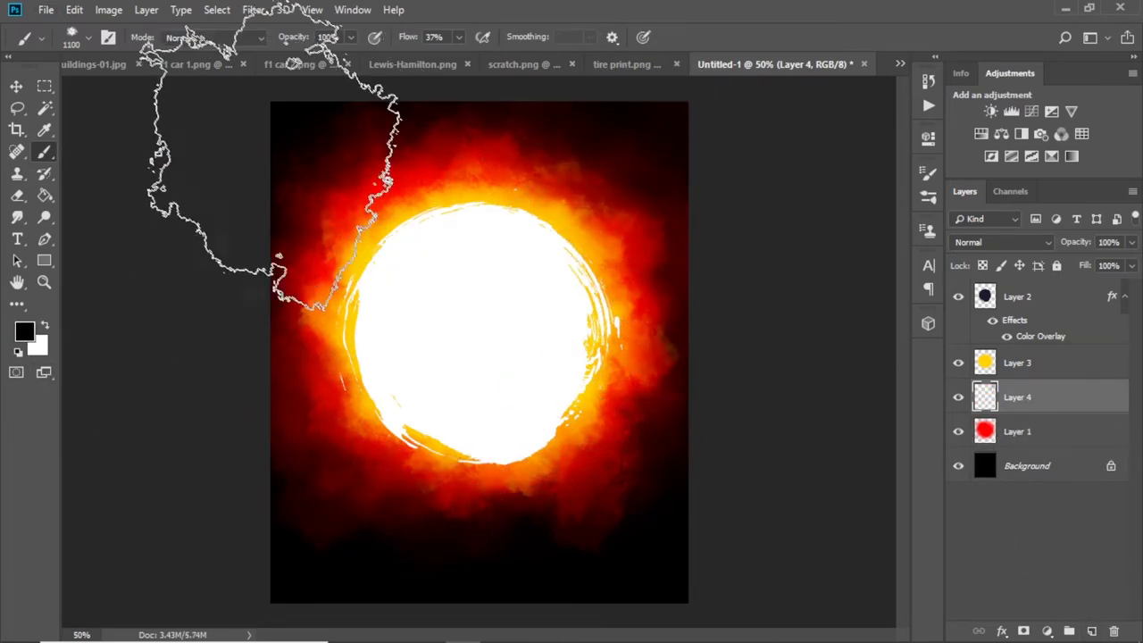
Darken the glow's outer edges with black at 100% flow, then deselect with the Move tool
{"action": "left_click_drag", "start_coordinate": [458, 38], "coordinate": [516, 55]}
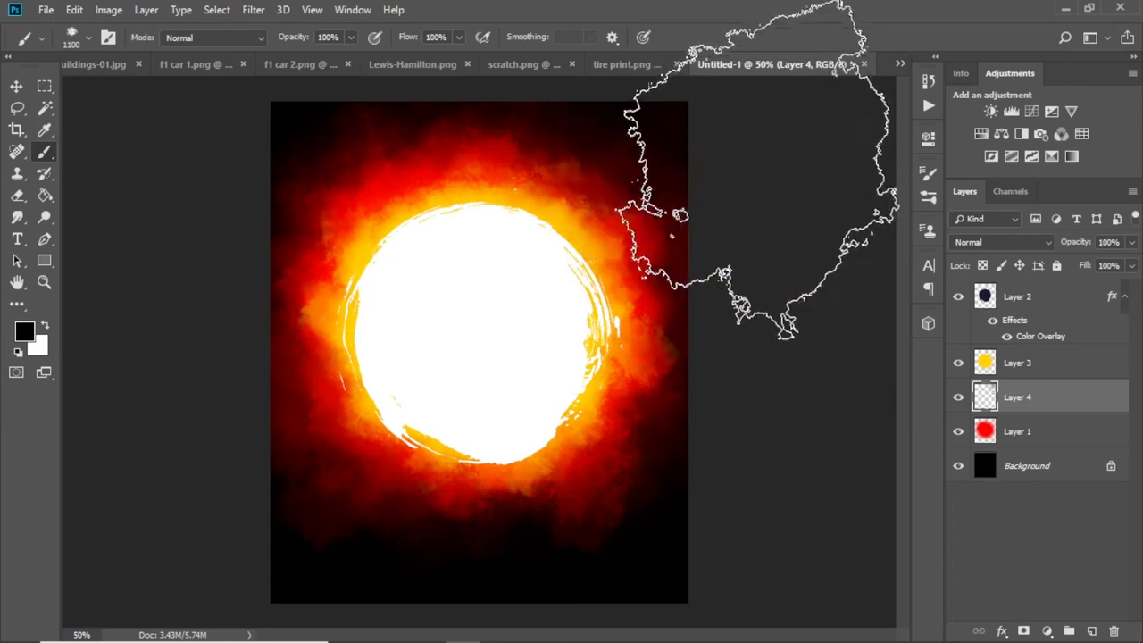
{"action": "left_click_drag", "start_coordinate": [767, 152], "coordinate": [375, 179]}
{"action": "left_click_drag", "start_coordinate": [759, 471], "coordinate": [759, 177]}
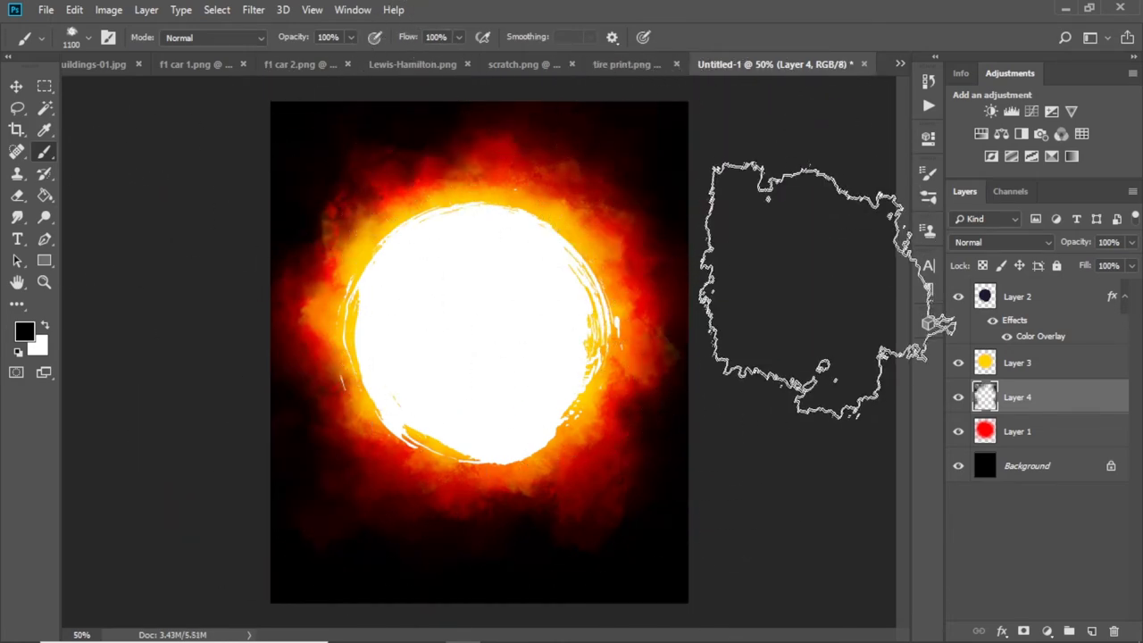
{"action": "left_click", "coordinate": [16, 195]}
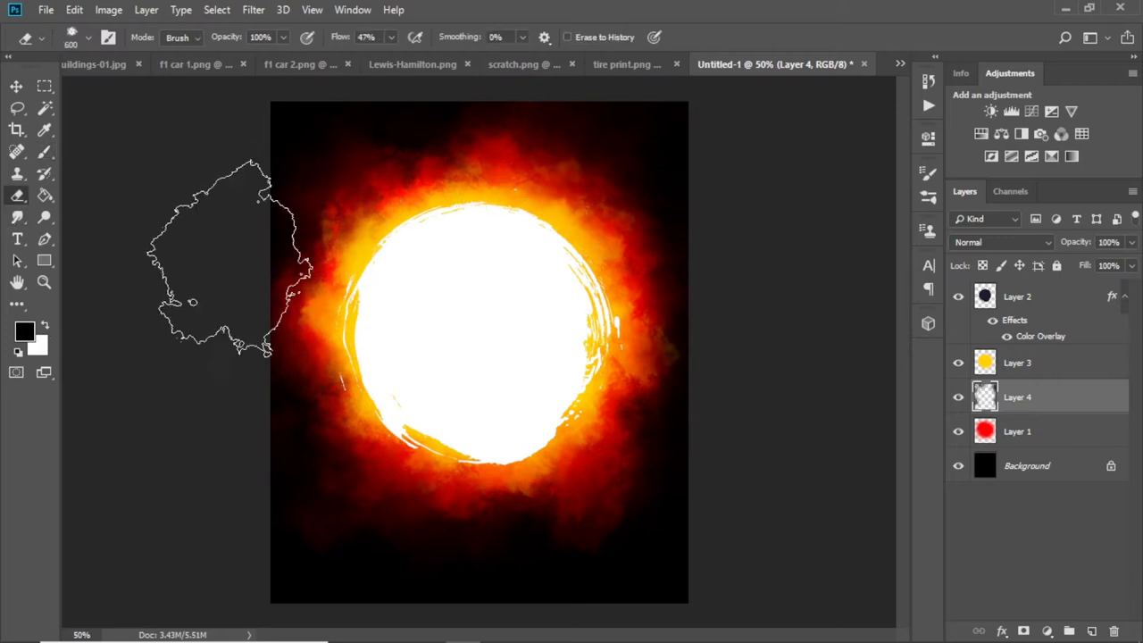
{"action": "key", "text": "v"}
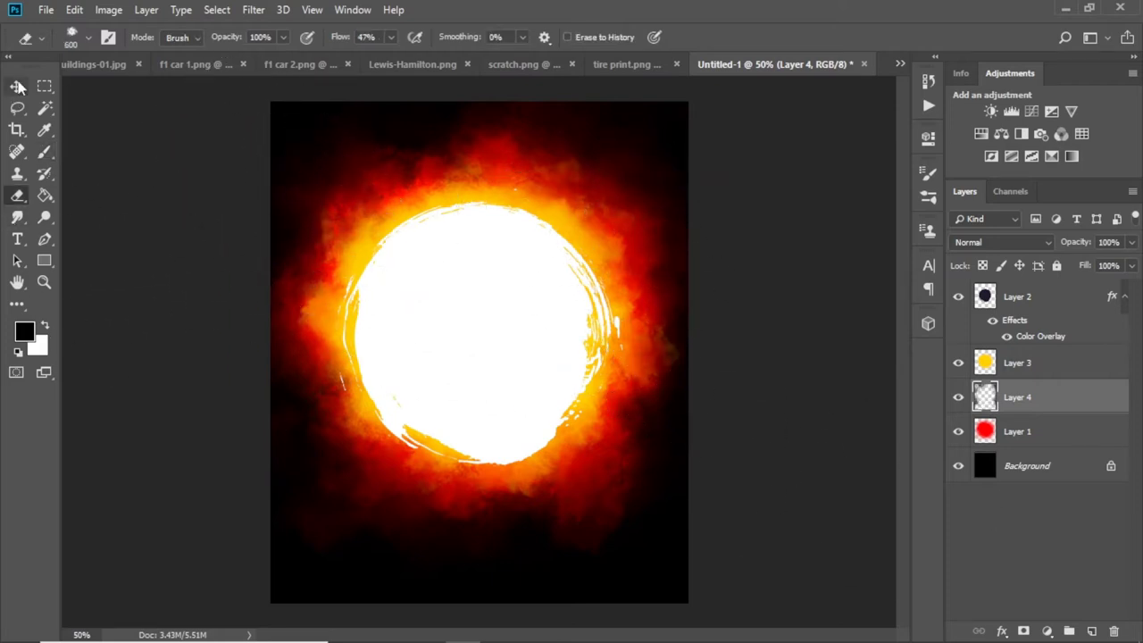
{"action": "left_click", "coordinate": [775, 281]}
Bring the scratch texture over and shrink the white circle slightly
{"action": "left_click", "coordinate": [561, 77]}
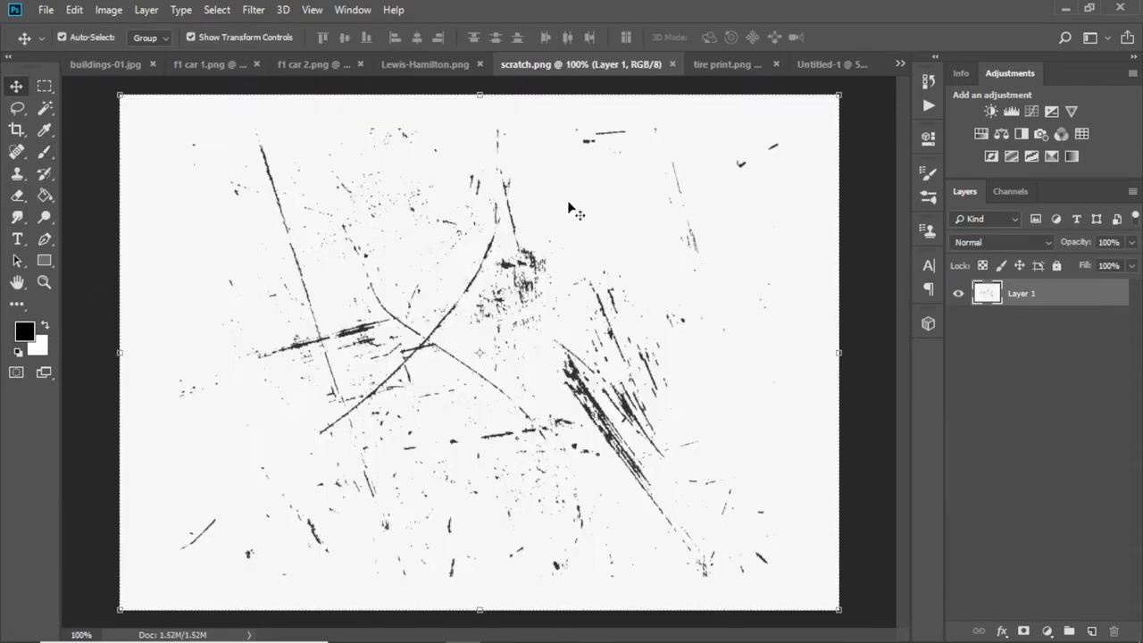
{"action": "left_click", "coordinate": [766, 66]}
{"action": "left_click", "coordinate": [545, 258]}
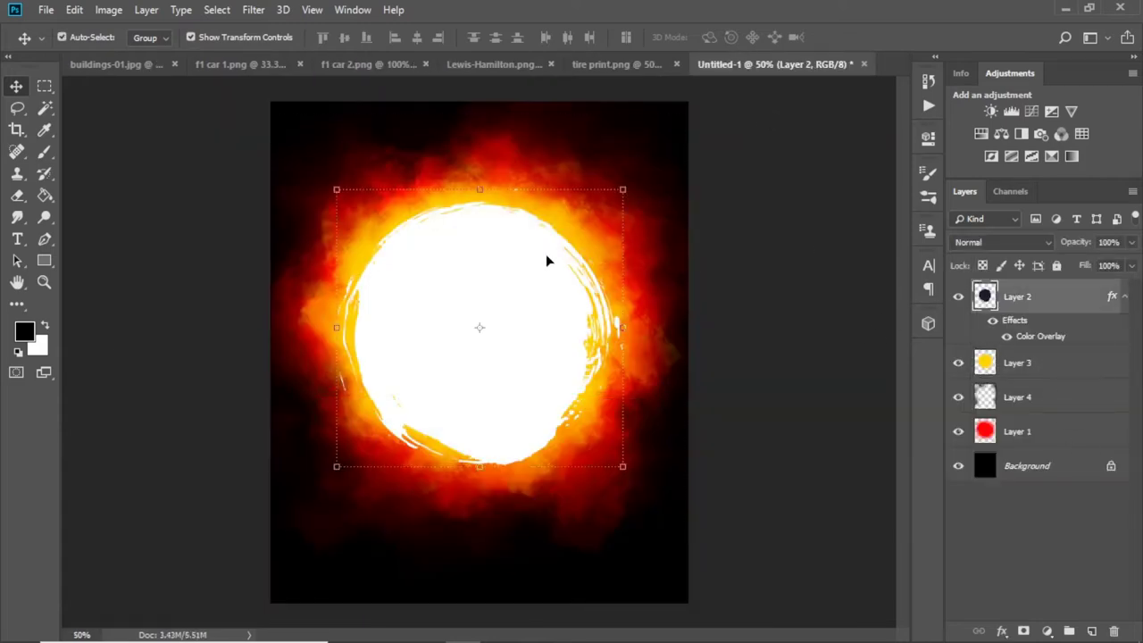
{"action": "left_click_drag", "start_coordinate": [616, 199], "coordinate": [613, 202]}
{"action": "key", "text": "Return"}
Paste the scratch texture above the yellow glow, add a copy, and rotate one copy at an angle
{"action": "left_click", "coordinate": [1013, 365]}
{"action": "key", "text": "ctrl+v"}
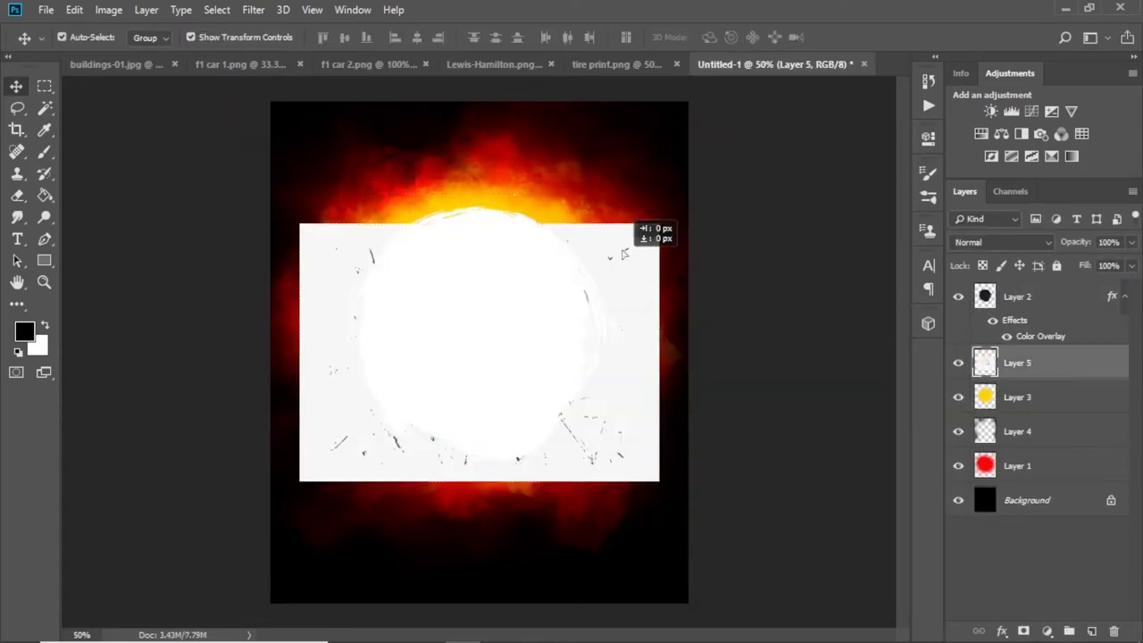
{"action": "left_click_drag", "start_coordinate": [645, 268], "coordinate": [674, 268]}
{"action": "mouse_move", "coordinate": [669, 366]}
{"action": "left_mouse_down"}
{"action": "mouse_move", "coordinate": [621, 242]}
{"action": "mouse_move", "coordinate": [503, 293]}
{"action": "mouse_move", "coordinate": [652, 313]}
{"action": "left_mouse_up"}
{"action": "key", "text": "ctrl+t"}
{"action": "left_click_drag", "start_coordinate": [268, 535], "coordinate": [470, 355]}
{"action": "key", "text": "Return"}
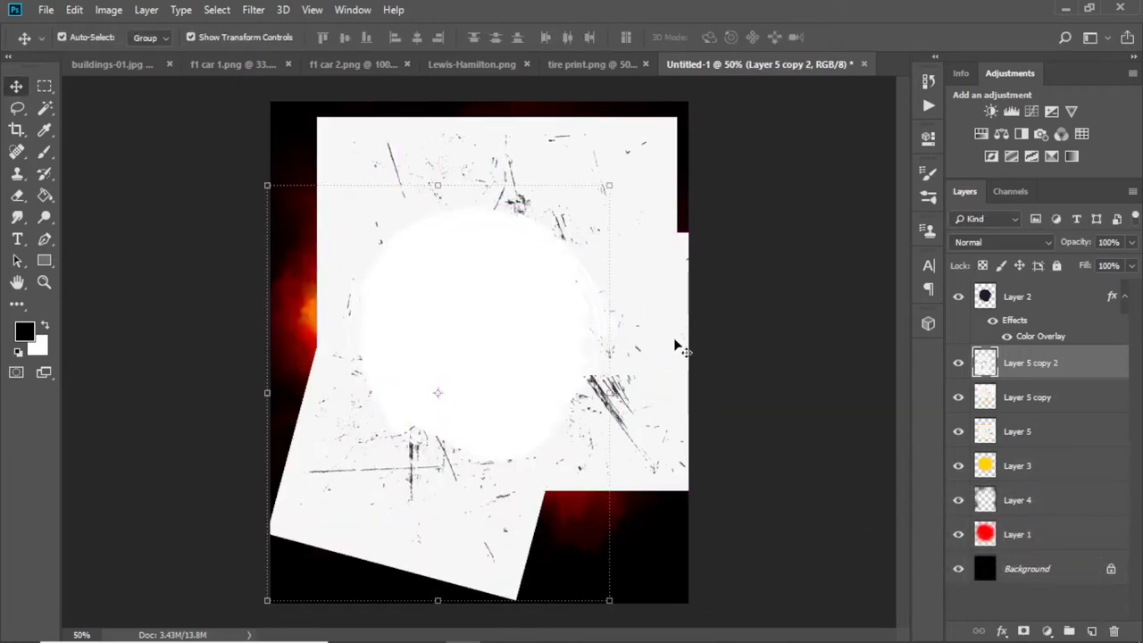
Set all three scratch layers to Divide blending and reposition them around the circle
{"action": "left_click", "coordinate": [1018, 431], "text": "shift"}
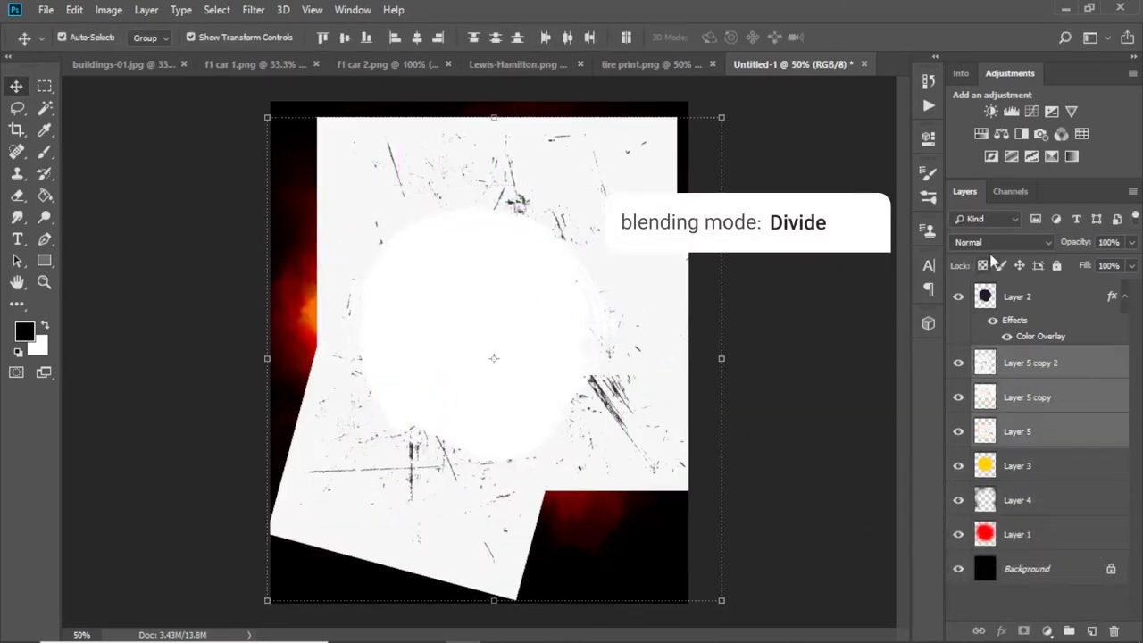
{"action": "left_click", "coordinate": [1000, 242]}
{"action": "left_click", "coordinate": [1009, 397]}
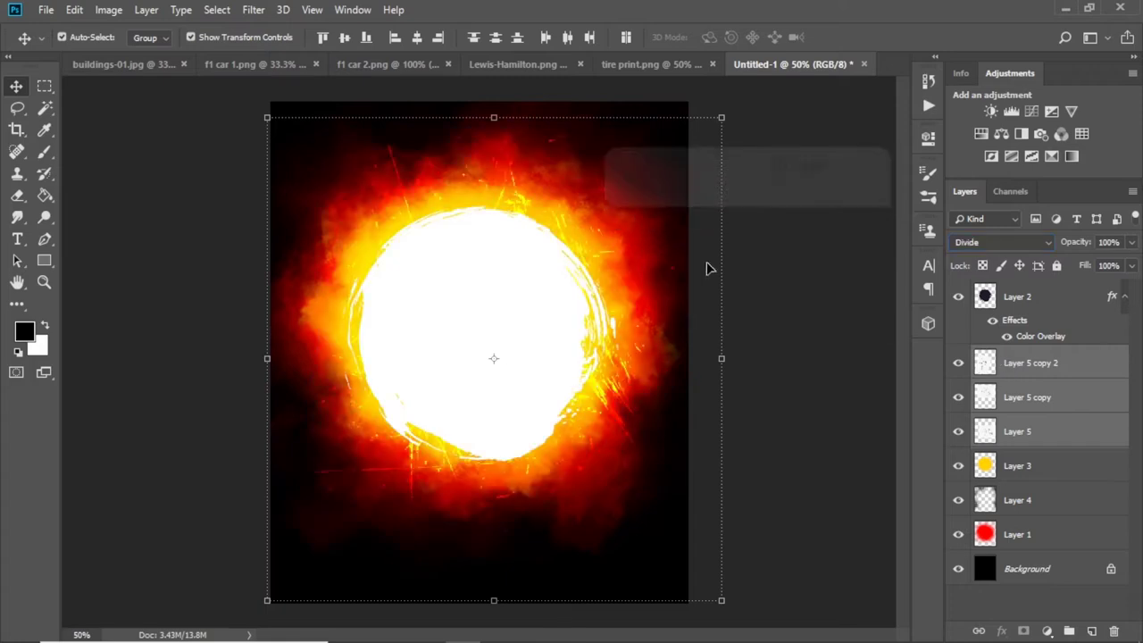
{"action": "left_click_drag", "start_coordinate": [421, 217], "coordinate": [401, 156]}
{"action": "mouse_move", "coordinate": [427, 490]}
{"action": "left_mouse_down"}
{"action": "mouse_move", "coordinate": [401, 484]}
{"action": "mouse_move", "coordinate": [651, 434]}
{"action": "left_mouse_up"}
{"action": "left_click", "coordinate": [503, 194]}
Add new Layer 6 and set the brush colour to yellow
{"action": "left_click", "coordinate": [1091, 630]}
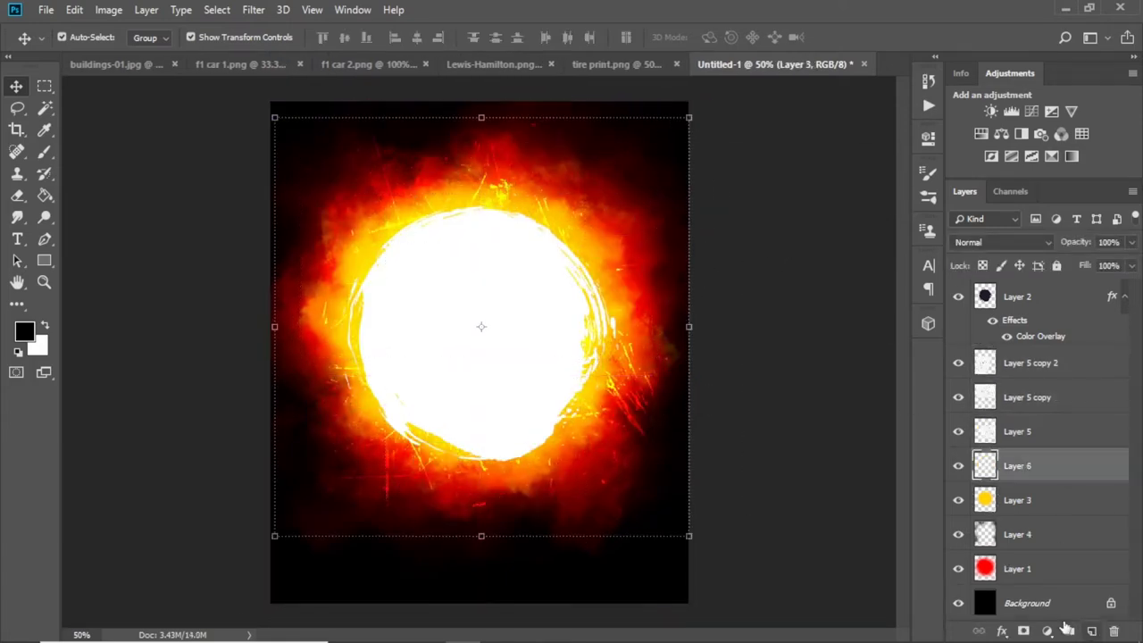
{"action": "left_click", "coordinate": [44, 152]}
{"action": "left_click", "coordinate": [24, 331]}
{"action": "left_click", "coordinate": [917, 465]}
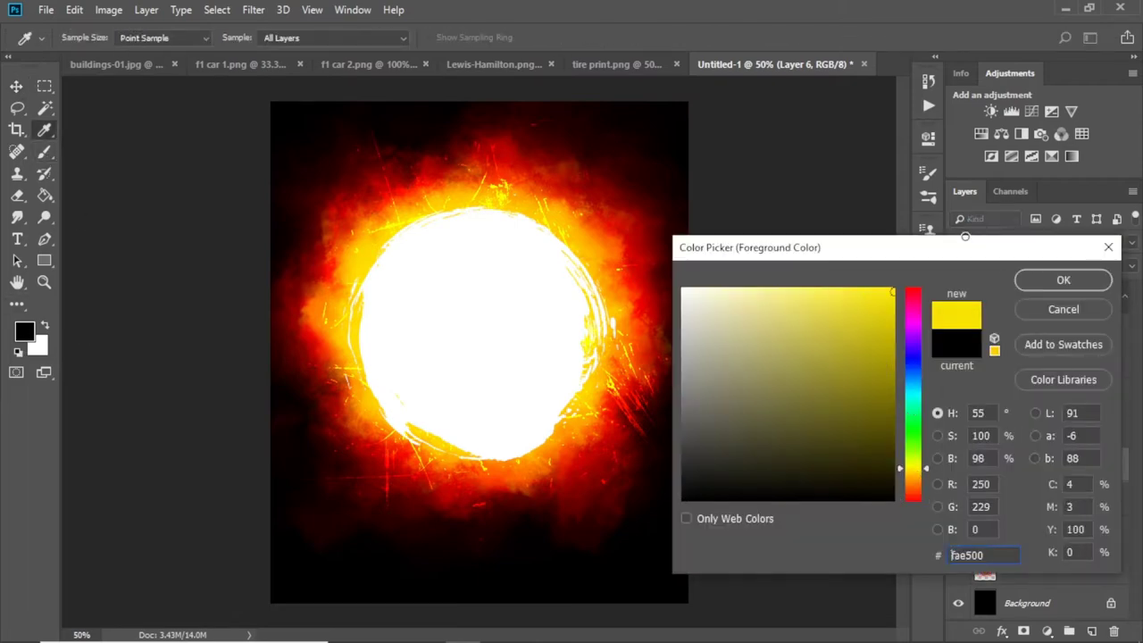
{"action": "left_click", "coordinate": [1064, 280]}
Paint a yellow glow with a smaller brush around the white circle's rim
{"action": "right_click", "coordinate": [493, 298]}
{"action": "key", "text": "Escape"}
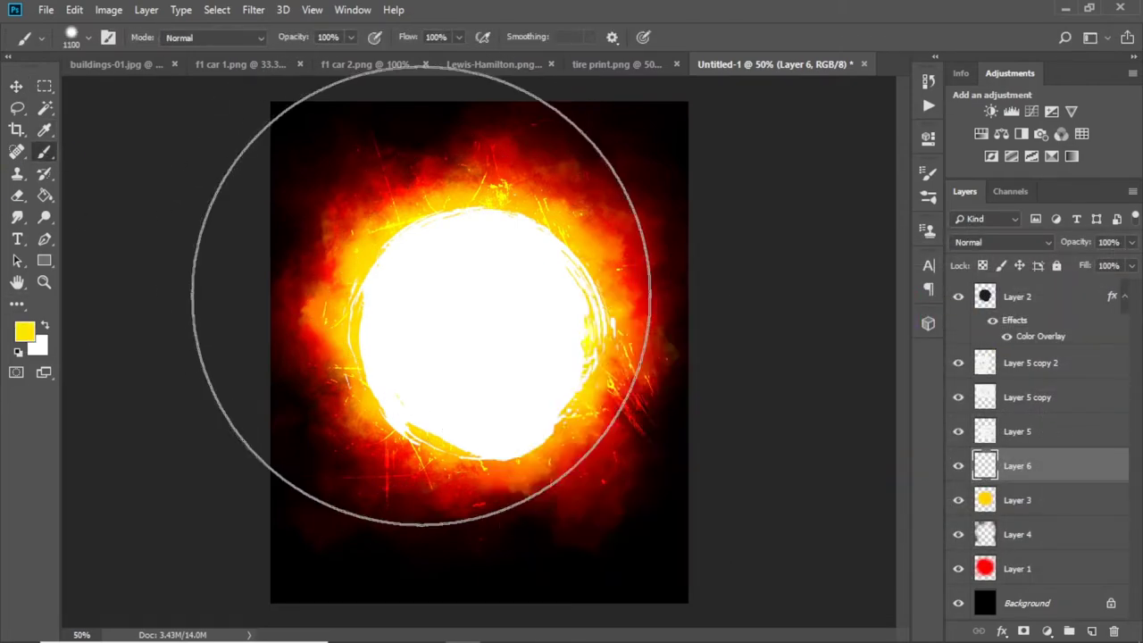
{"action": "key", "text": "bracketleft"}
{"action": "key", "text": "bracketleft"}
{"action": "key", "text": "bracketleft"}
{"action": "left_click_drag", "start_coordinate": [475, 333], "coordinate": [474, 333]}
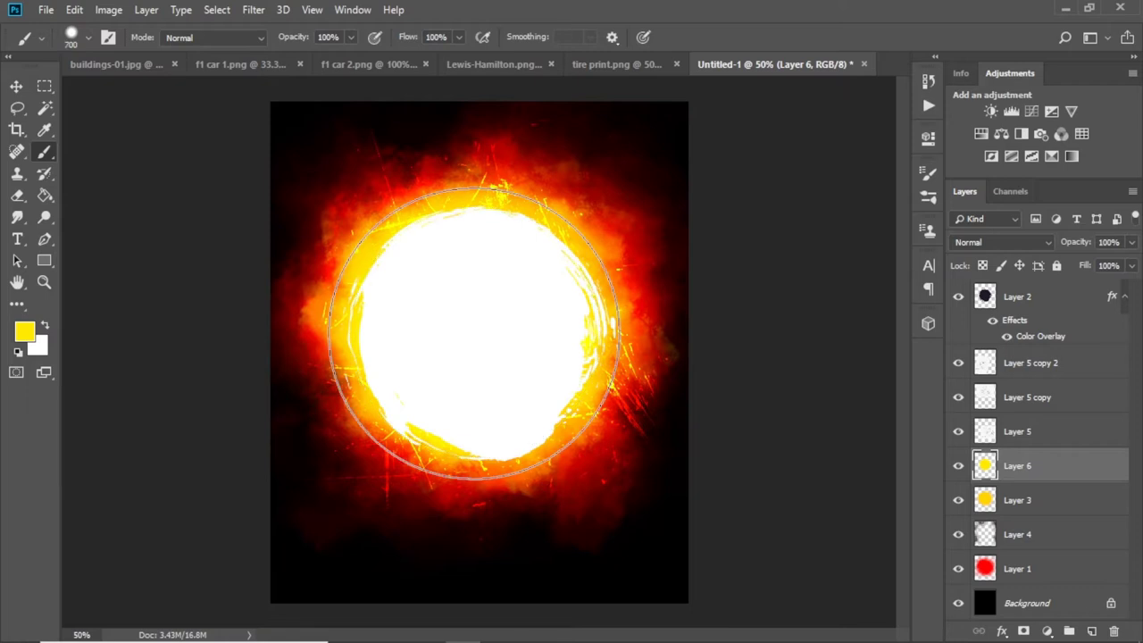
{"action": "key", "text": "bracketright"}
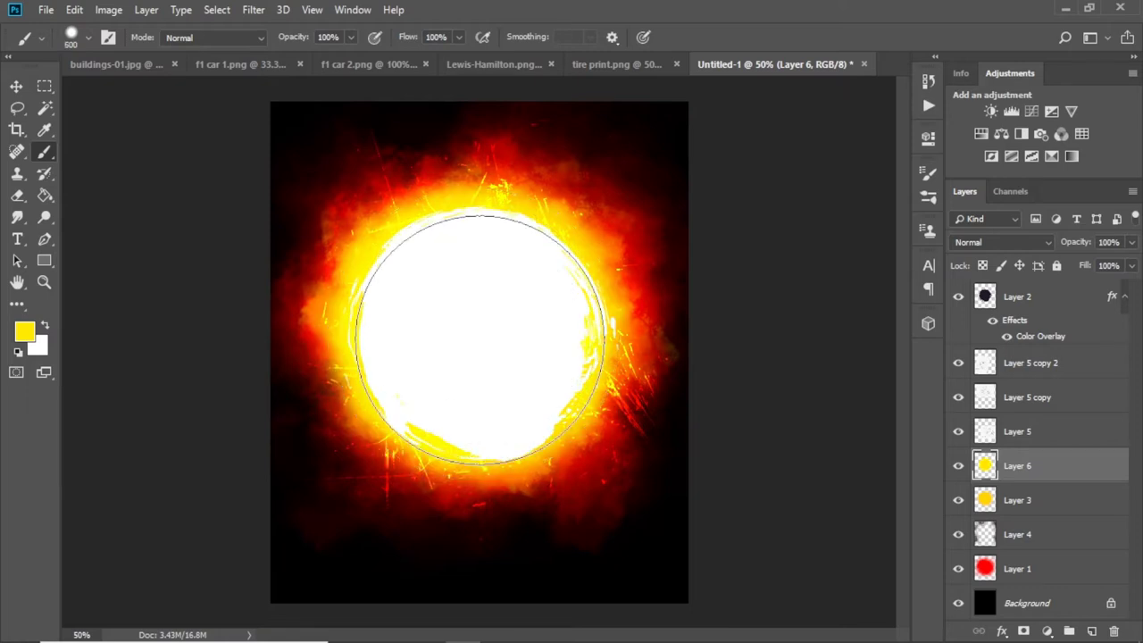
{"action": "key", "text": "v"}
{"action": "left_click", "coordinate": [721, 248]}
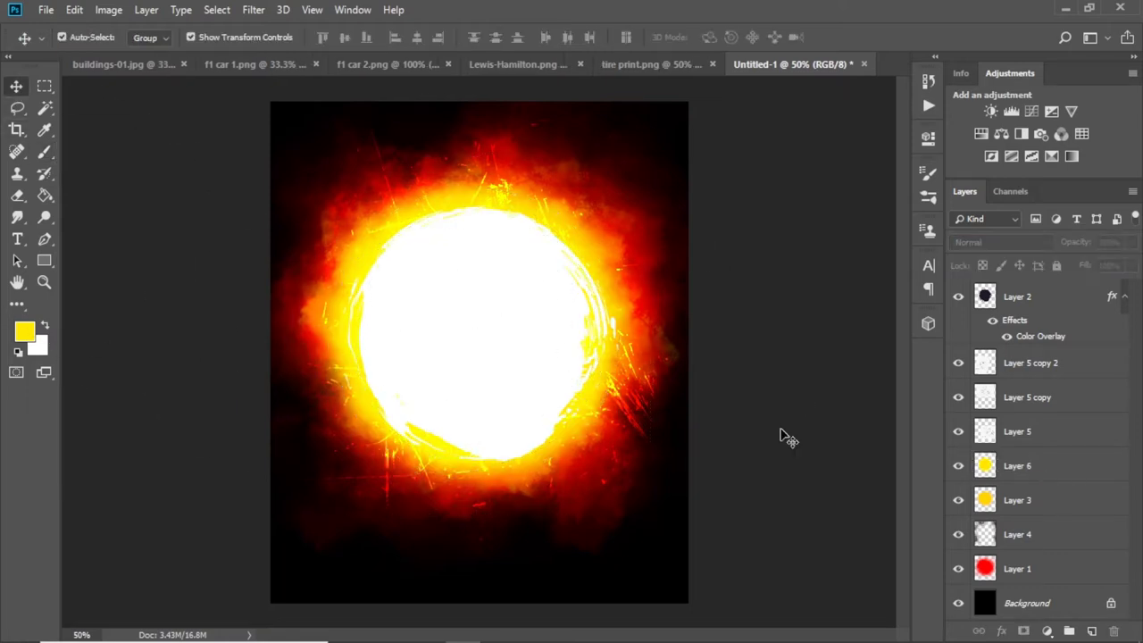
On a new top Layer 7, draw small Lasso shards and fill them yellow as sparks
{"action": "left_click", "coordinate": [436, 240]}
{"action": "key", "text": "ctrl+shift+n"}
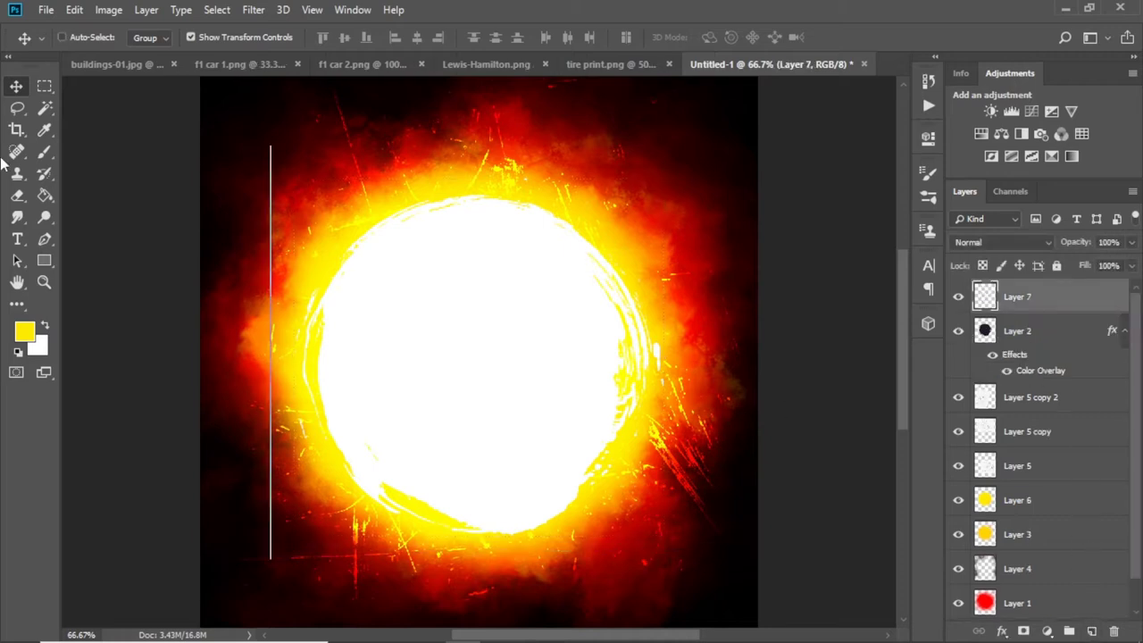
{"action": "key", "text": "ctrl+minus"}
{"action": "key", "text": "l"}
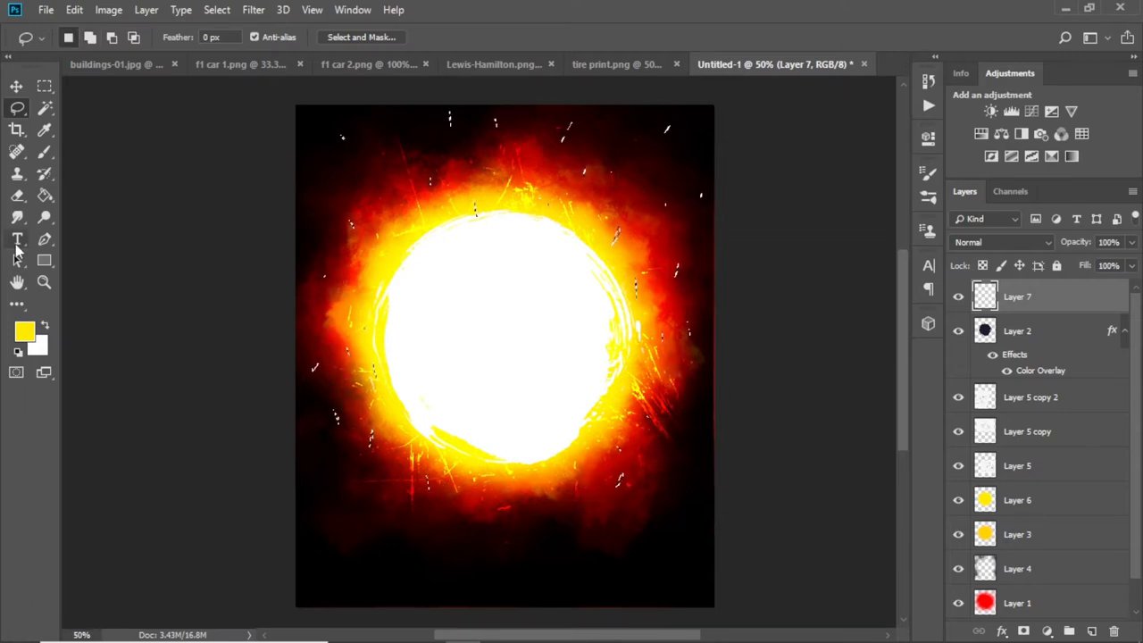
{"action": "left_click", "coordinate": [45, 195]}
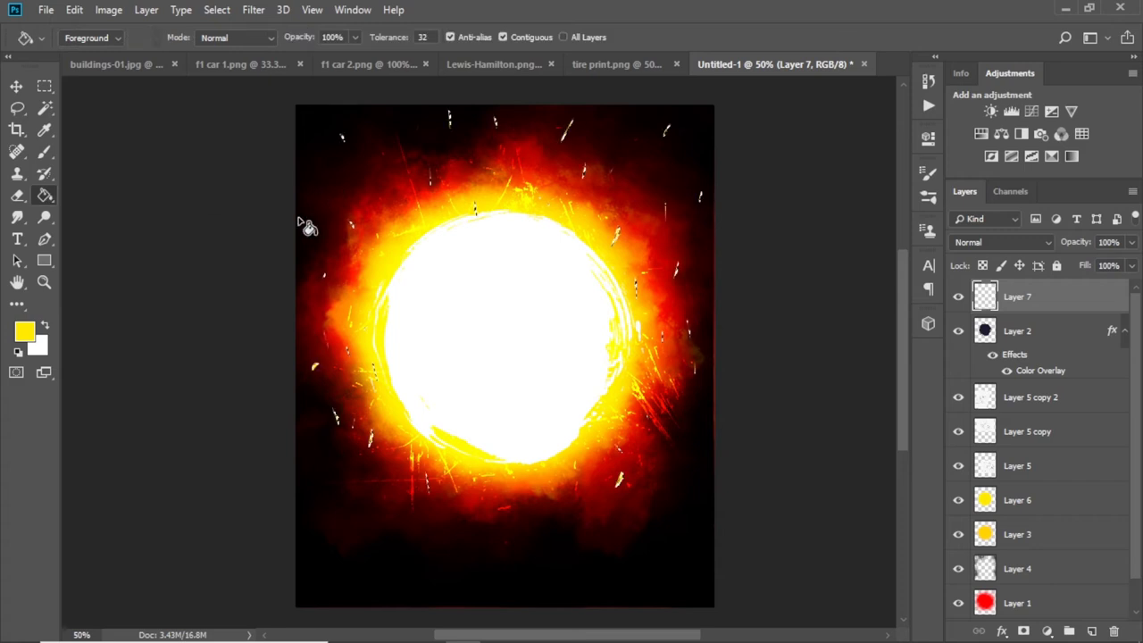
{"action": "left_click", "coordinate": [69, 217]}
Duplicate Layer 7 as a hidden backup and smudge the original sparks into slanted streaks
{"action": "key", "text": "ctrl+j"}
{"action": "left_click", "coordinate": [958, 331]}
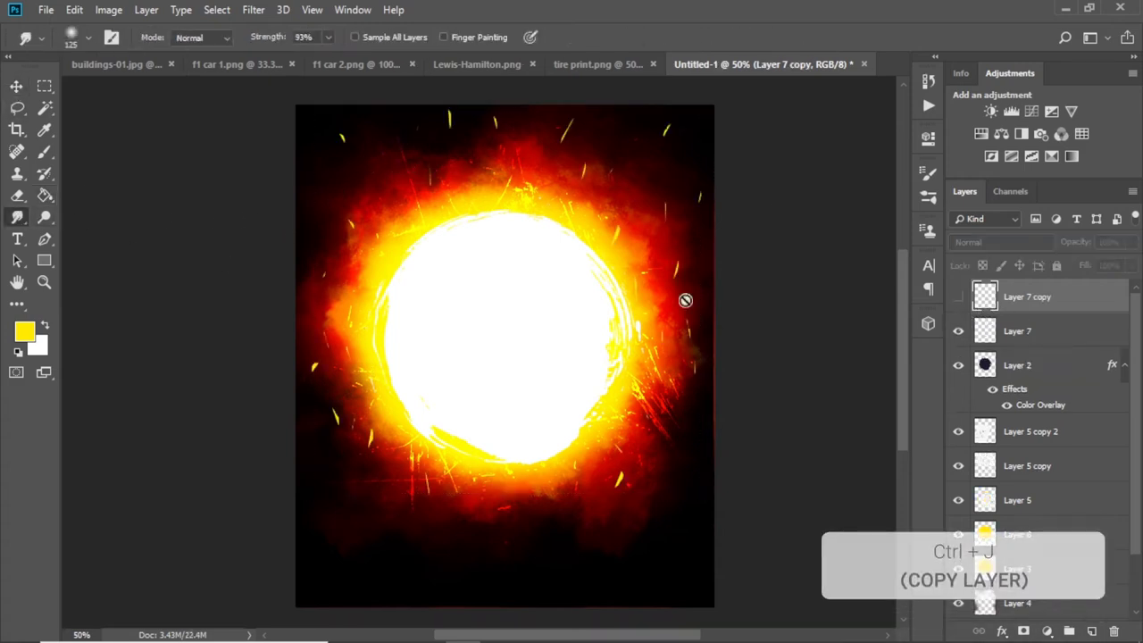
{"action": "left_click", "coordinate": [973, 332]}
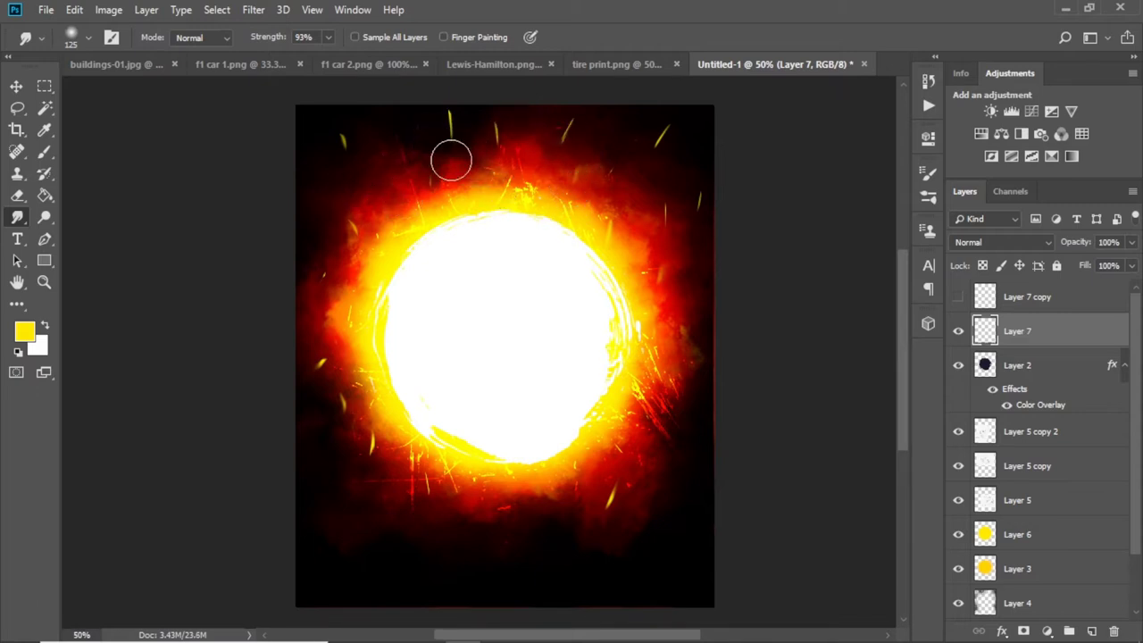
{"action": "left_click", "coordinate": [16, 86]}
{"action": "left_click", "coordinate": [675, 140]}
{"action": "left_click", "coordinate": [684, 115]}
Shrink the sparks slightly toward the circle and make another copy of the layer
{"action": "left_click", "coordinate": [659, 149]}
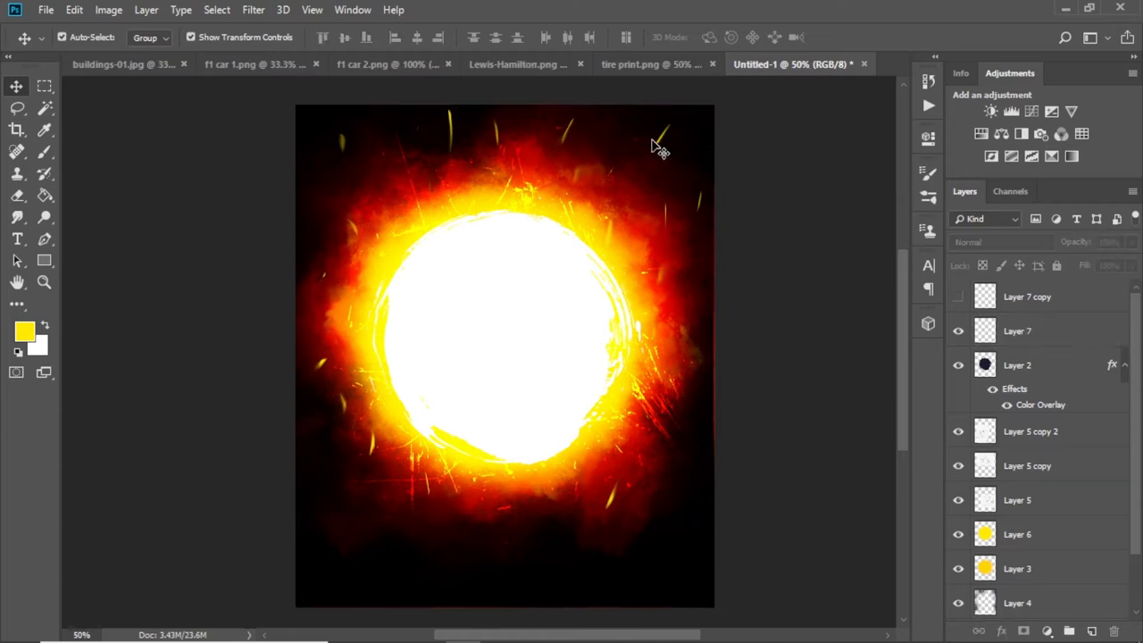
{"action": "left_click", "coordinate": [659, 149]}
{"action": "left_click_drag", "start_coordinate": [693, 109], "coordinate": [689, 136]}
{"action": "key", "text": "Return"}
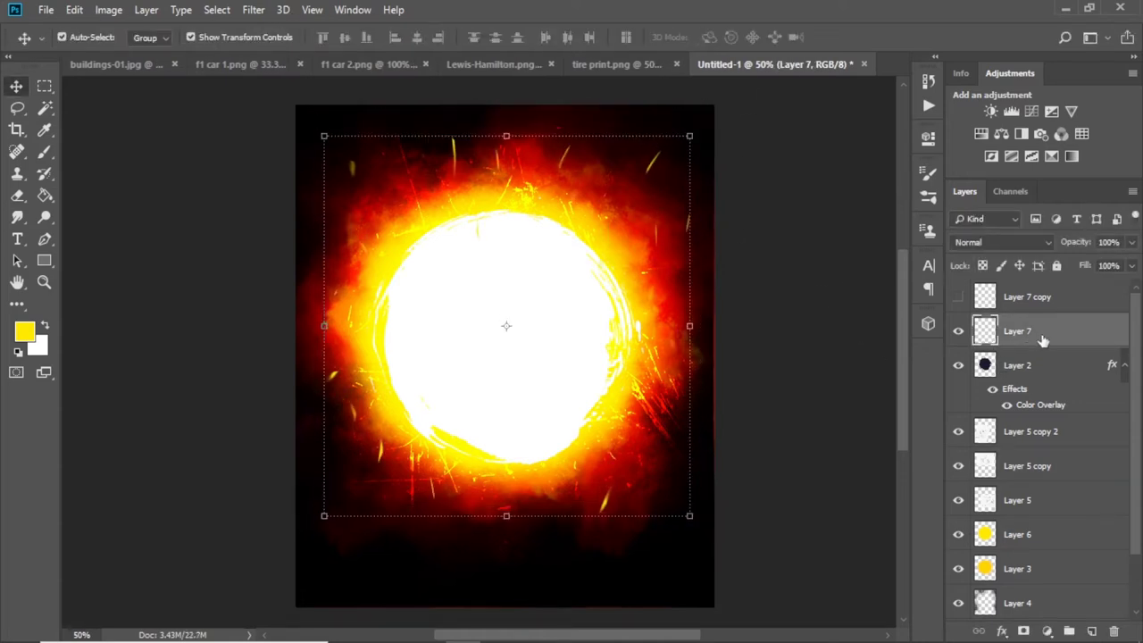
{"action": "key", "text": "ctrl+j"}
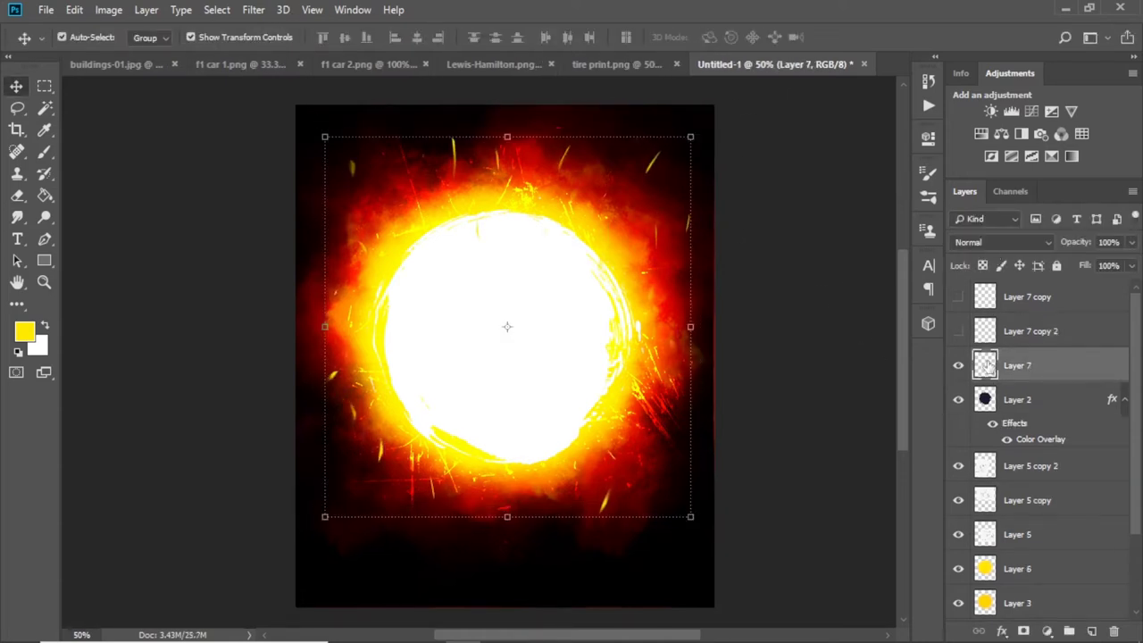
Style the sparks with an orange Color Overlay and an outline Stroke
{"action": "double_click", "coordinate": [985, 365]}
{"action": "left_click", "coordinate": [530, 393]}
{"action": "left_click", "coordinate": [886, 222]}
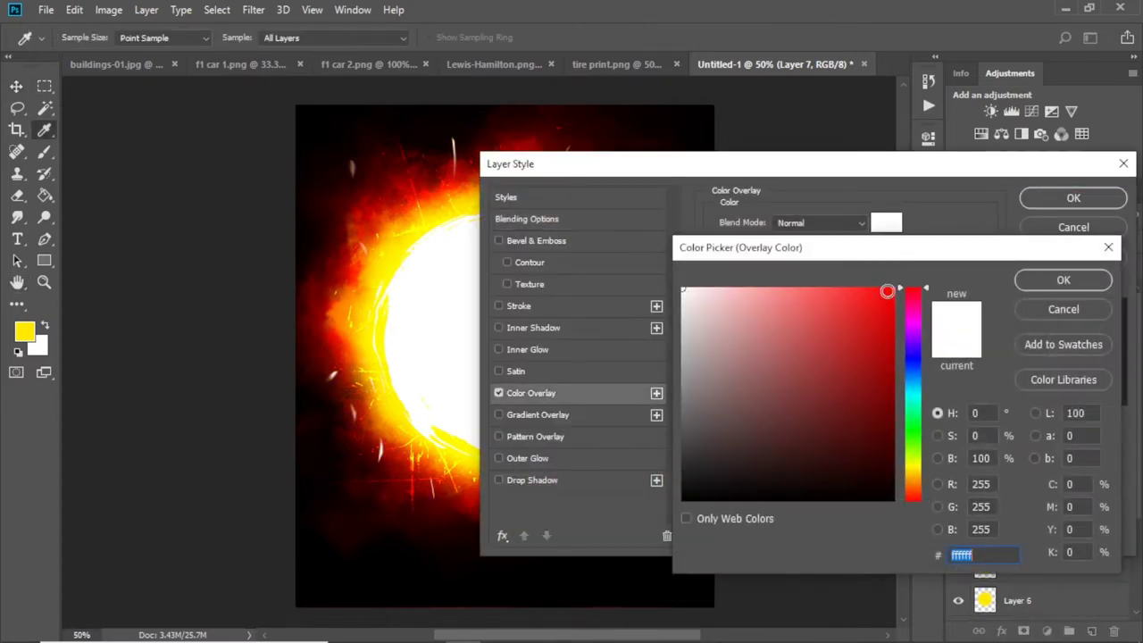
{"action": "left_click", "coordinate": [887, 291]}
{"action": "left_click", "coordinate": [921, 478]}
{"action": "left_click", "coordinate": [924, 483]}
{"action": "left_click", "coordinate": [1063, 279]}
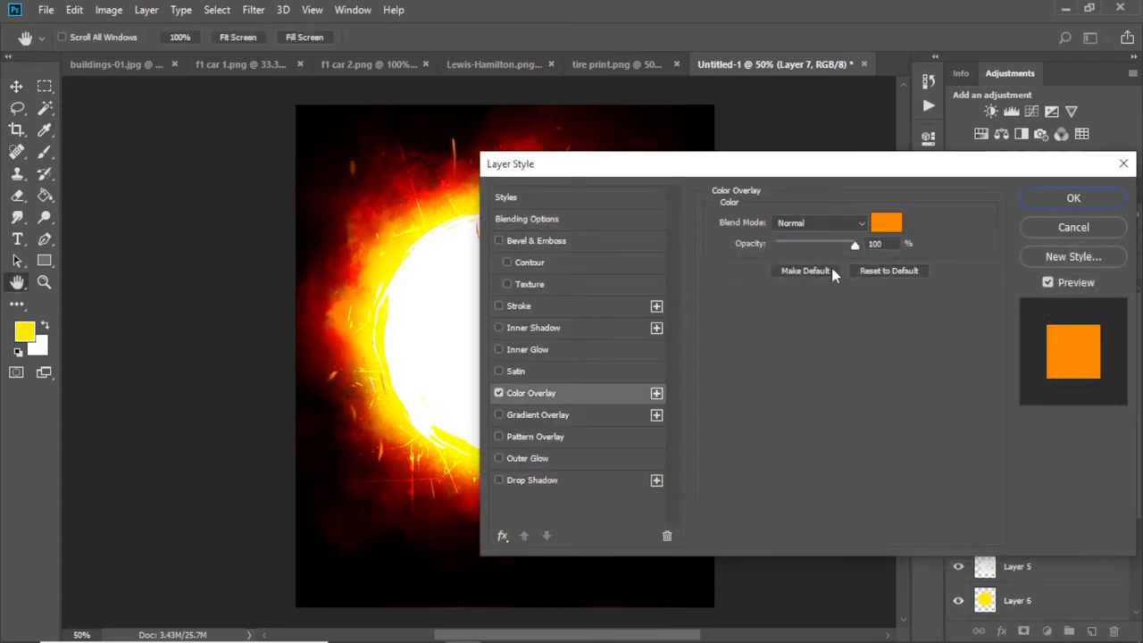
{"action": "left_click", "coordinate": [886, 222]}
{"action": "left_click", "coordinate": [1037, 310]}
{"action": "left_click", "coordinate": [526, 305]}
{"action": "left_click", "coordinate": [755, 344]}
{"action": "left_click", "coordinate": [1047, 284]}
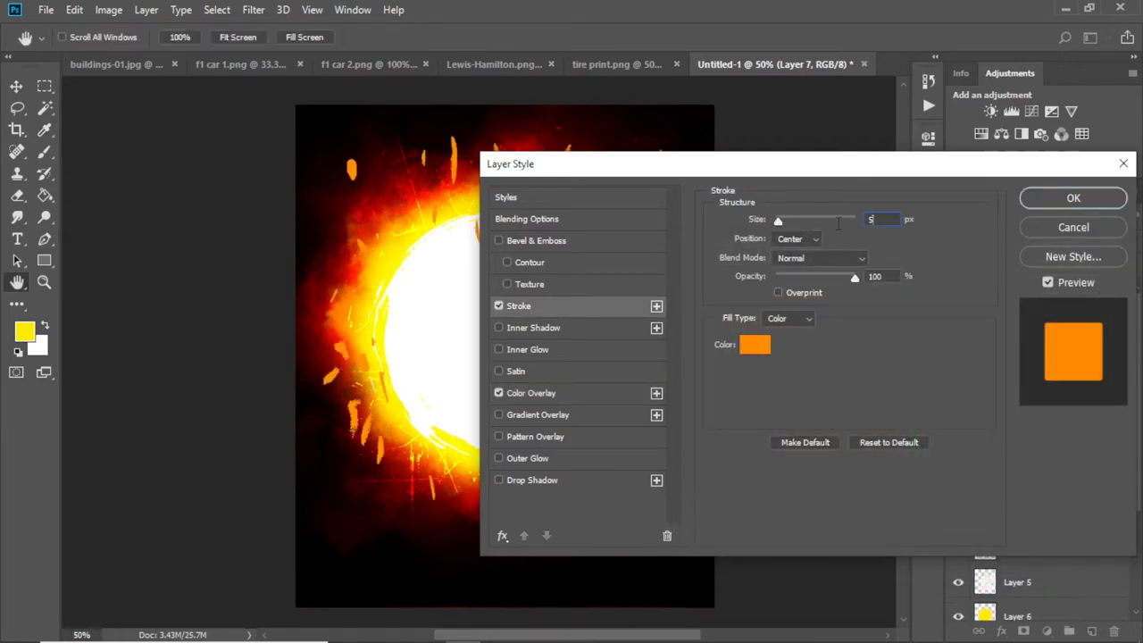
{"action": "left_click", "coordinate": [1024, 204]}
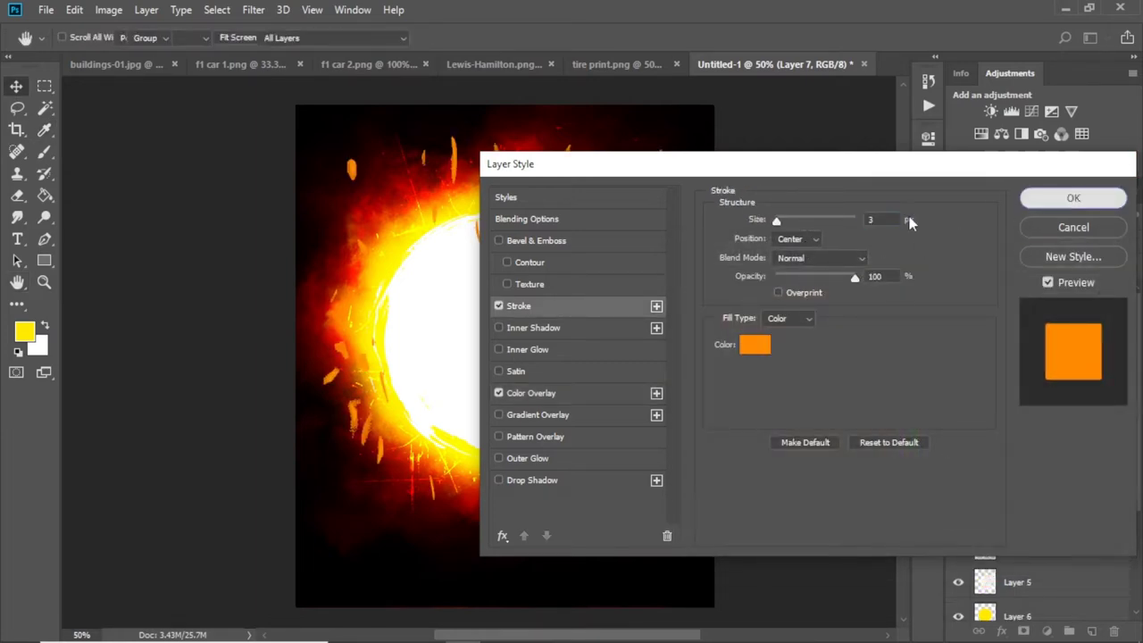
Rasterize the sparks' style, set Overlay blending, and apply a 3.8-pixel Gaussian Blur
{"action": "right_click", "coordinate": [1053, 365]}
{"action": "left_click", "coordinate": [937, 242]}
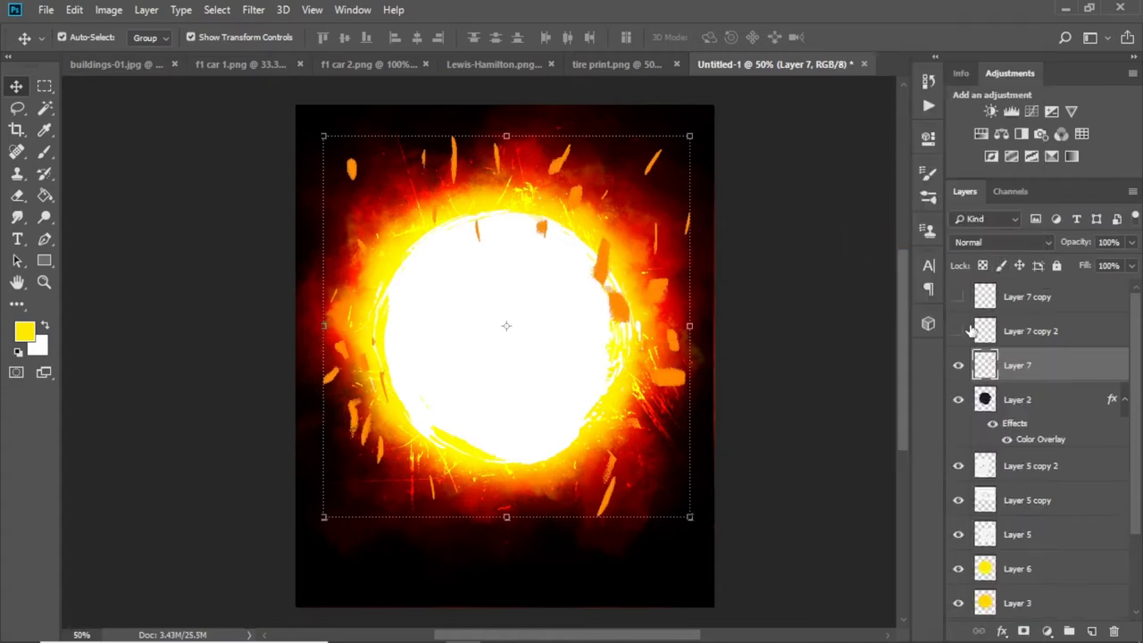
{"action": "left_click", "coordinate": [982, 242]}
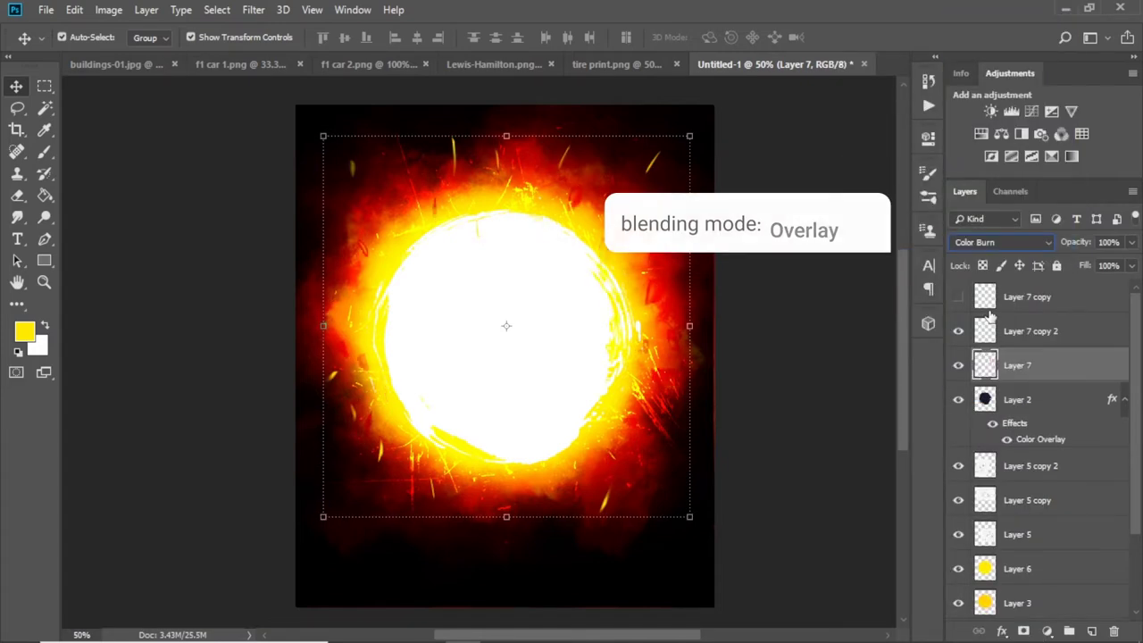
{"action": "key", "text": "Down"}
{"action": "key", "text": "Down"}
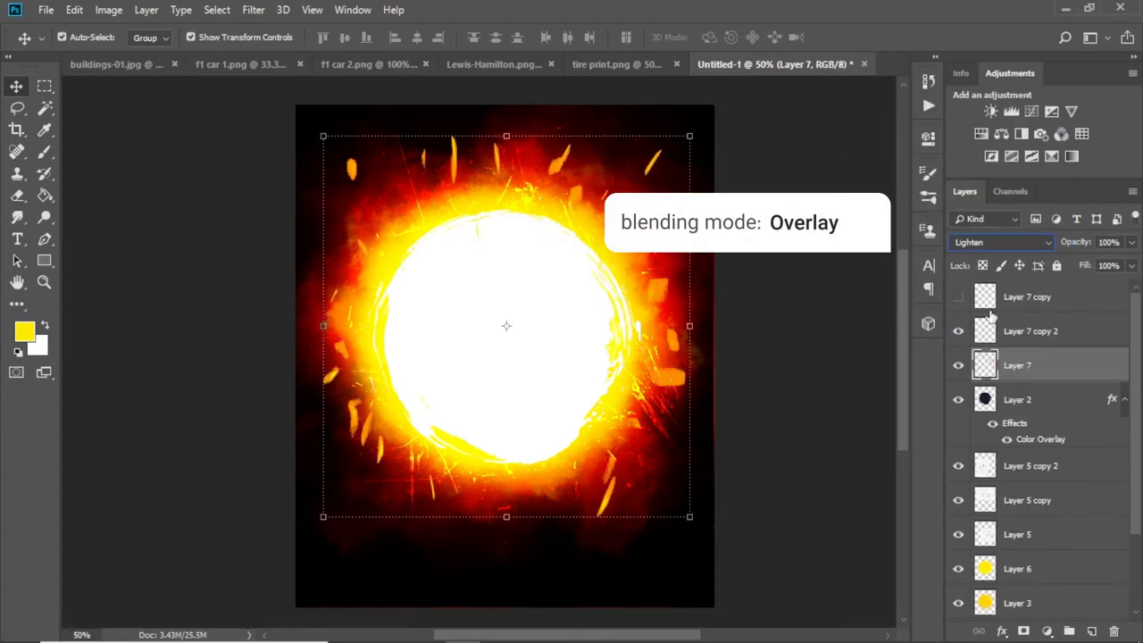
{"action": "key", "text": "Down"}
{"action": "key", "text": "Down"}
{"action": "key", "text": "Down"}
{"action": "key", "text": "Down"}
{"action": "key", "text": "Down"}
{"action": "key", "text": "Down"}
{"action": "key", "text": "Down"}
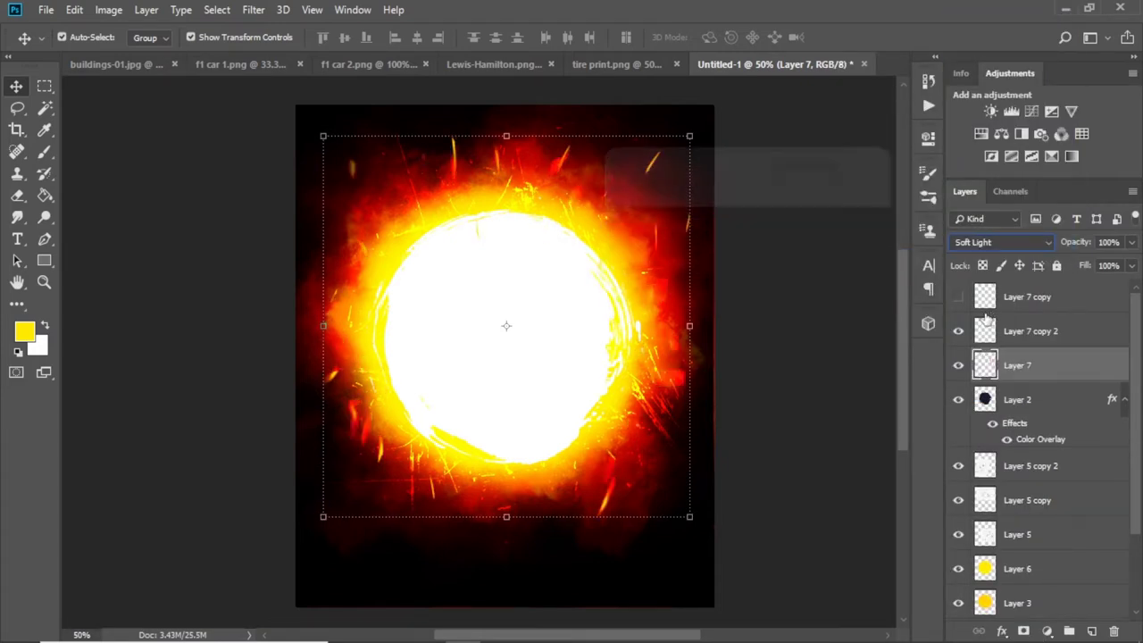
{"action": "left_click", "coordinate": [253, 10]}
{"action": "mouse_move", "coordinate": [261, 199]}
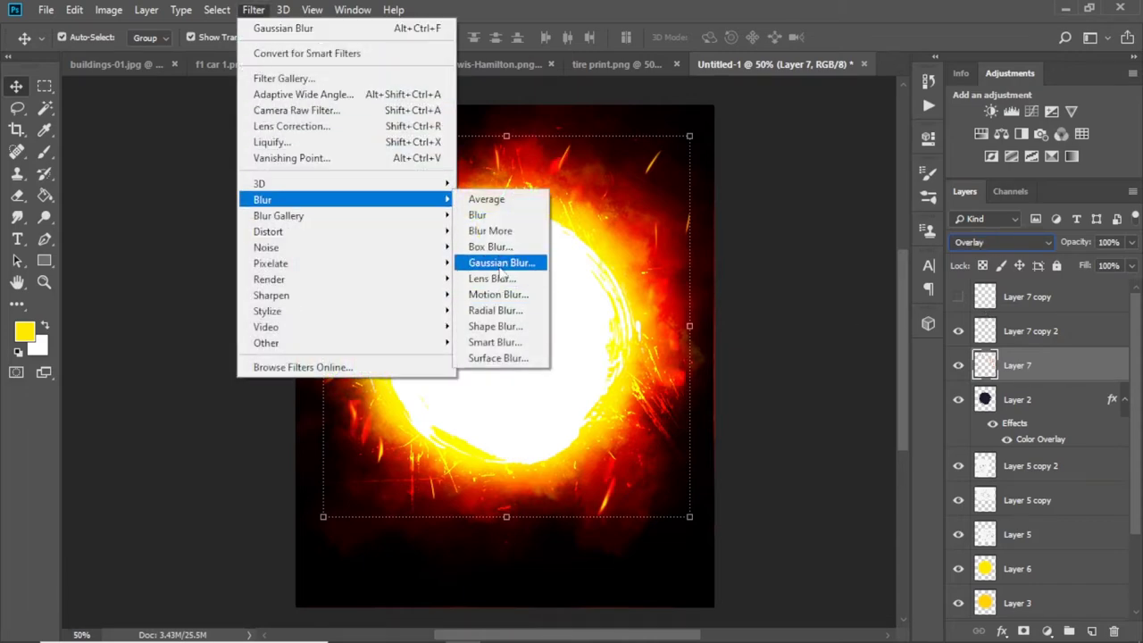
{"action": "left_click", "coordinate": [501, 266]}
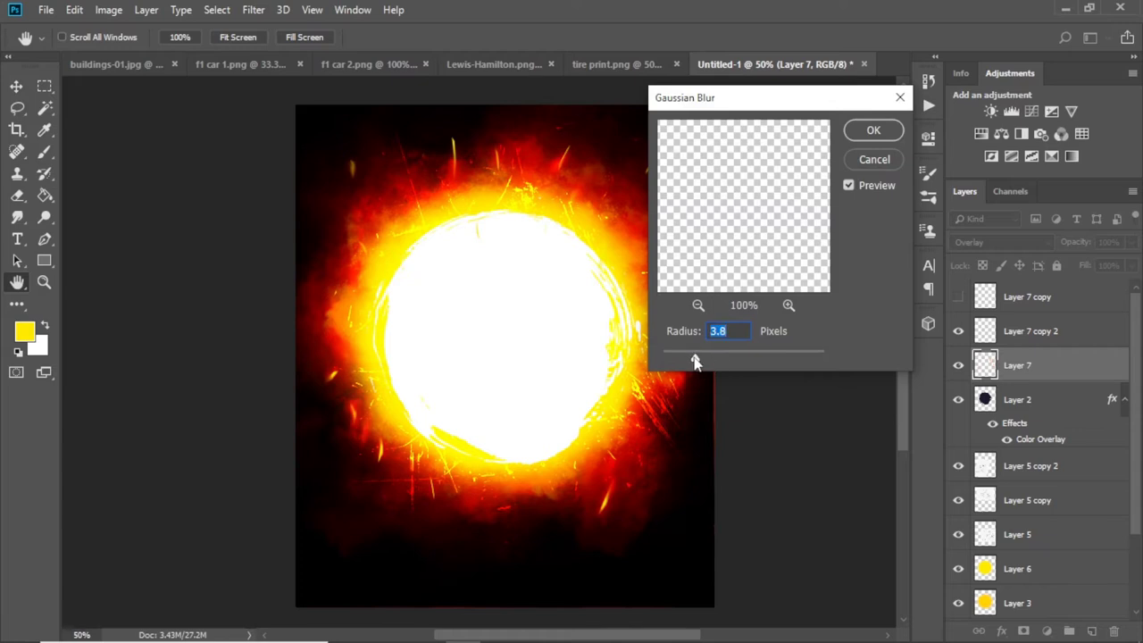
{"action": "left_click", "coordinate": [872, 133]}
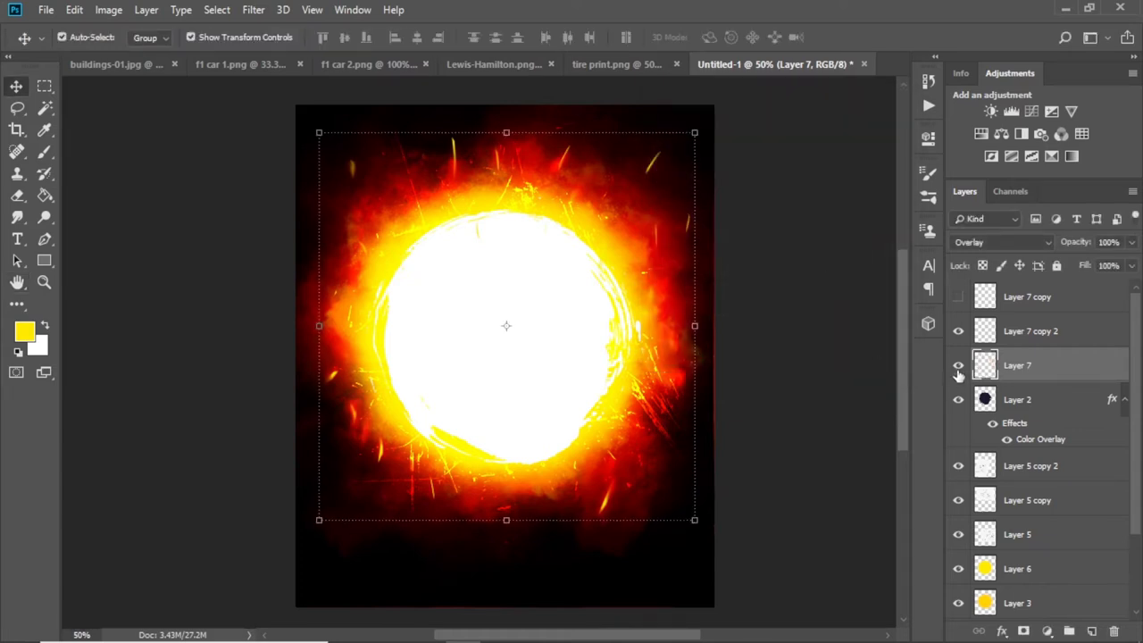
Show the glow layer copy, then bring in the driver photo and scale it to fit
{"action": "left_click", "coordinate": [958, 330]}
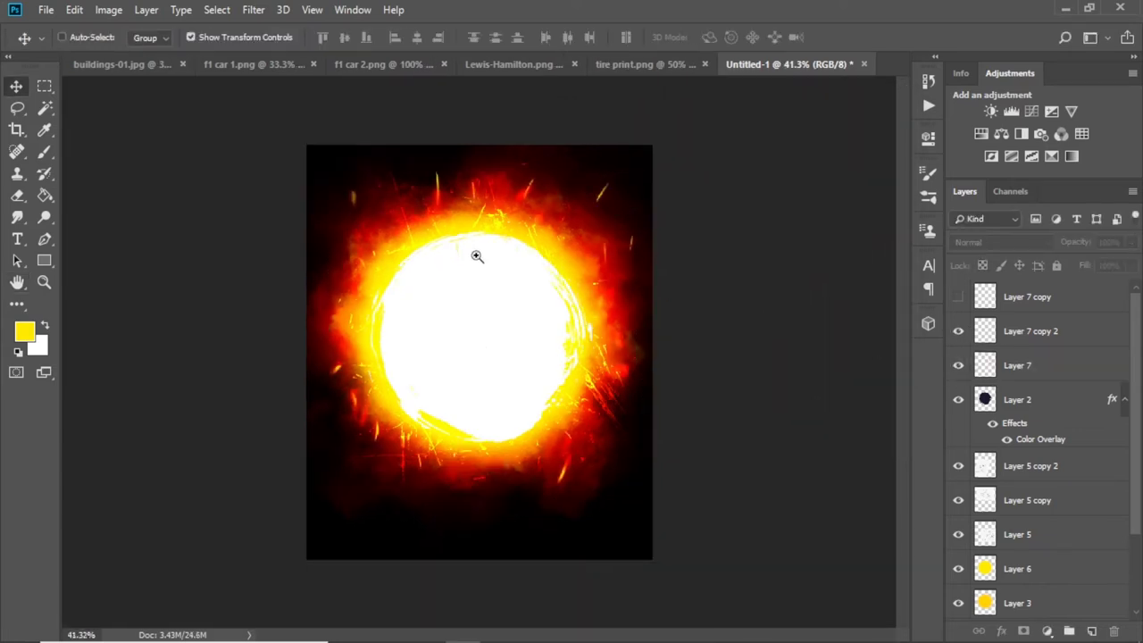
{"action": "left_click", "coordinate": [545, 288], "text": "ctrl"}
{"action": "left_click", "coordinate": [502, 276], "text": "ctrl"}
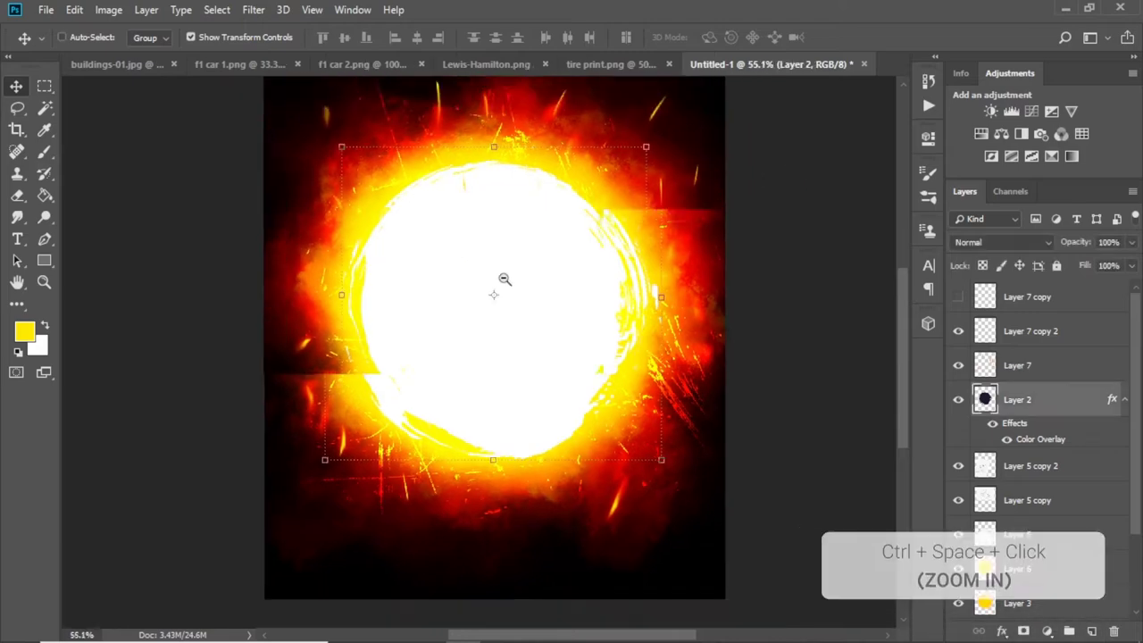
{"action": "left_click", "coordinate": [502, 276], "text": "ctrl+alt"}
{"action": "left_click", "coordinate": [526, 63]}
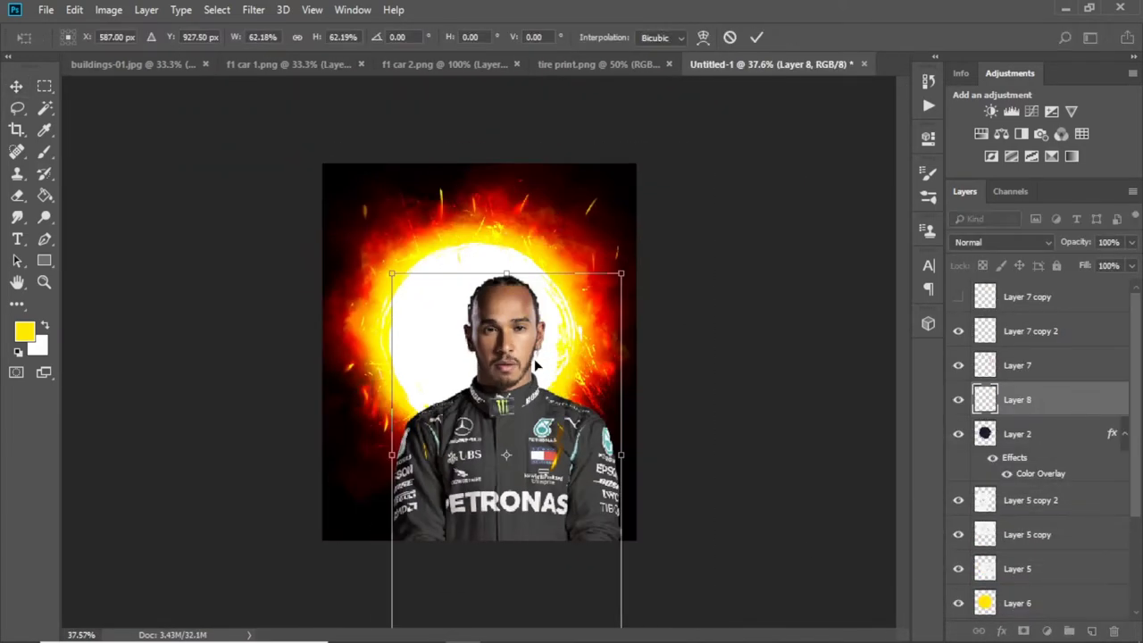
{"action": "left_click_drag", "start_coordinate": [691, 164], "coordinate": [596, 239]}
{"action": "key", "text": "Return"}
{"action": "key", "text": "ctrl+plus"}
{"action": "key", "text": "ctrl+plus"}
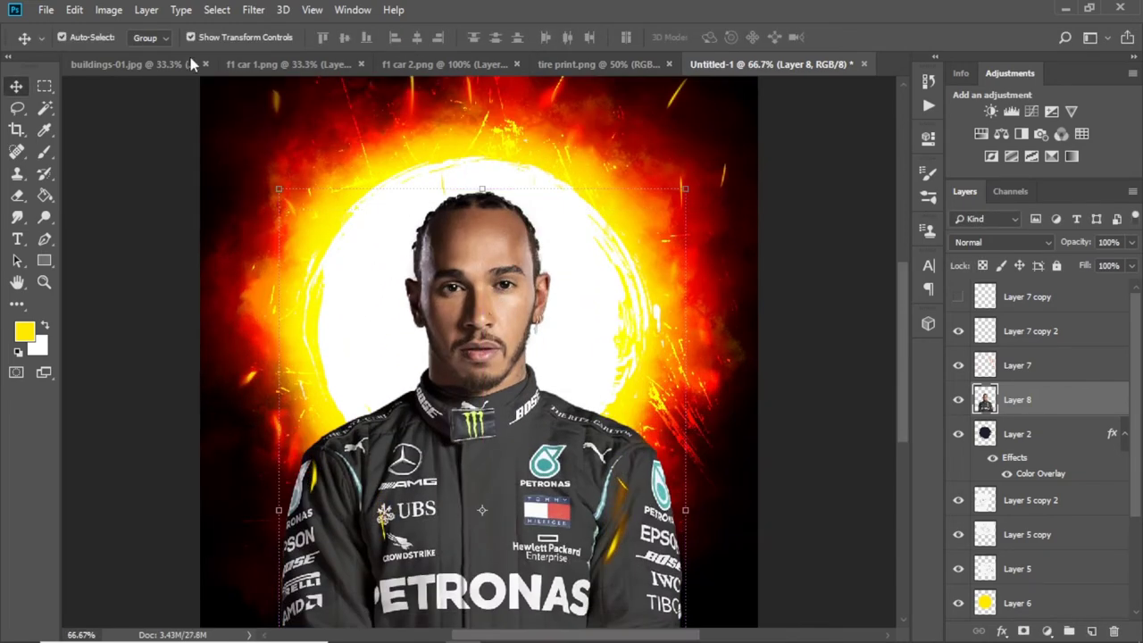
Apply Levels to the driver photo, raising the black point and adjusting midtones
{"action": "left_click", "coordinate": [108, 10]}
{"action": "left_click", "coordinate": [343, 71]}
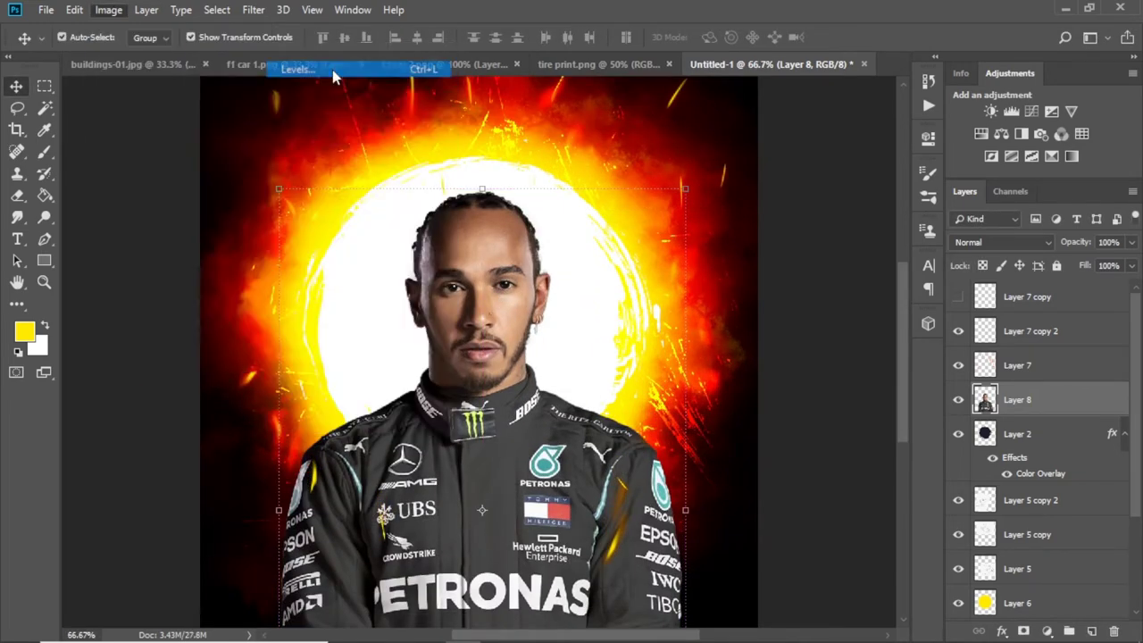
{"action": "left_click_drag", "start_coordinate": [731, 294], "coordinate": [741, 293]}
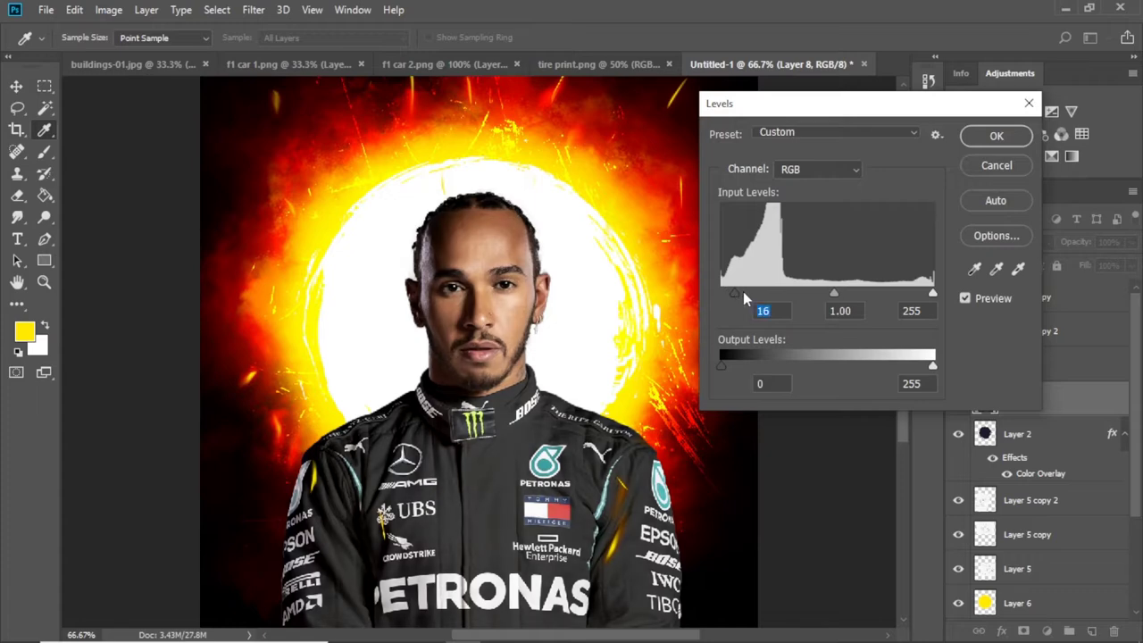
{"action": "left_click_drag", "start_coordinate": [832, 293], "coordinate": [823, 293]}
{"action": "left_click", "coordinate": [995, 135]}
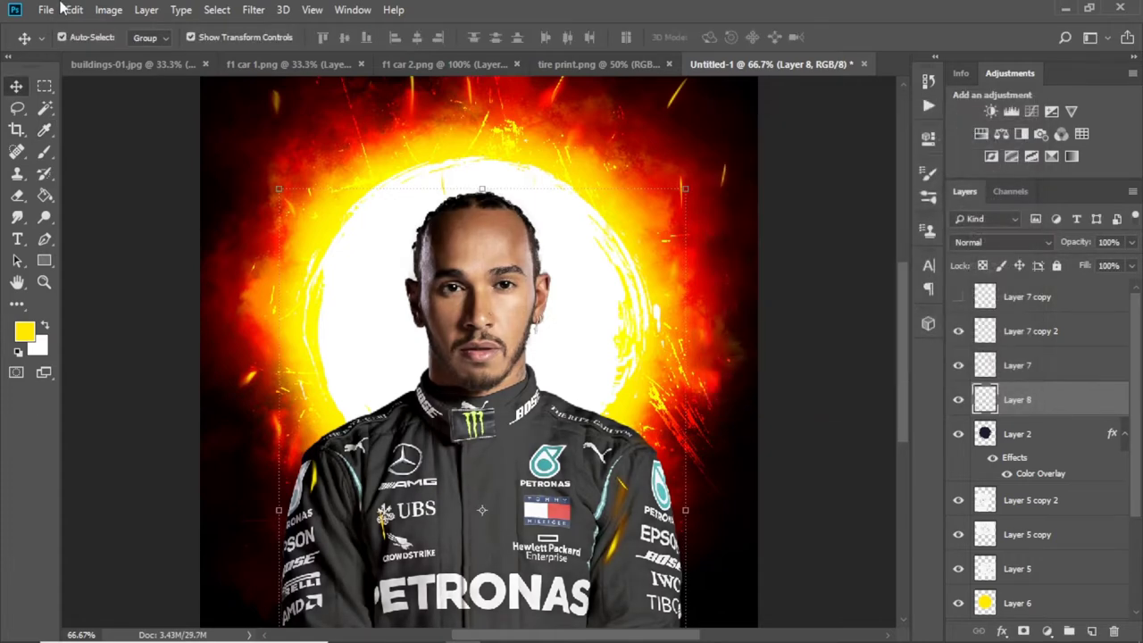
Apply Selective Color, strongly reducing cyan in the Yellows
{"action": "left_click", "coordinate": [107, 10]}
{"action": "mouse_move", "coordinate": [134, 53]}
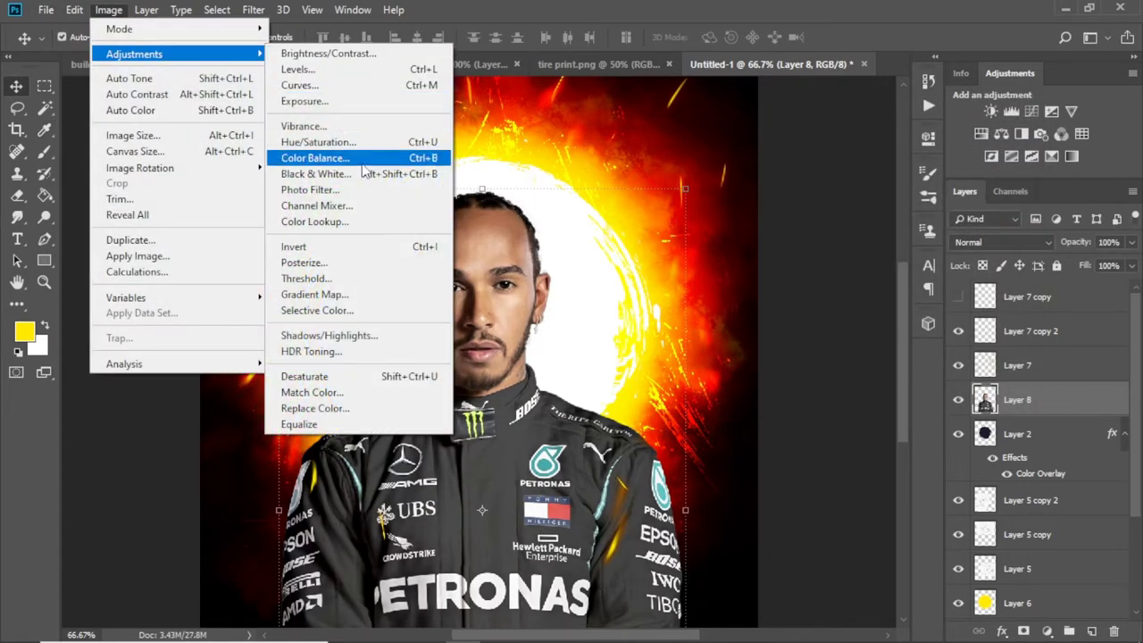
{"action": "left_click", "coordinate": [317, 309]}
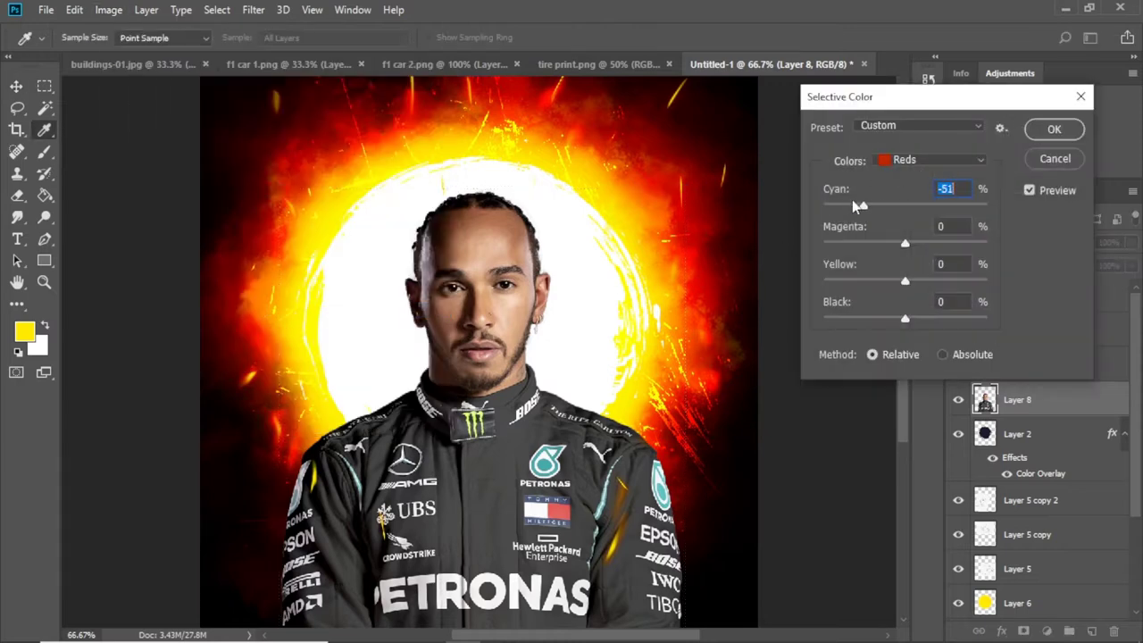
{"action": "left_click", "coordinate": [929, 159]}
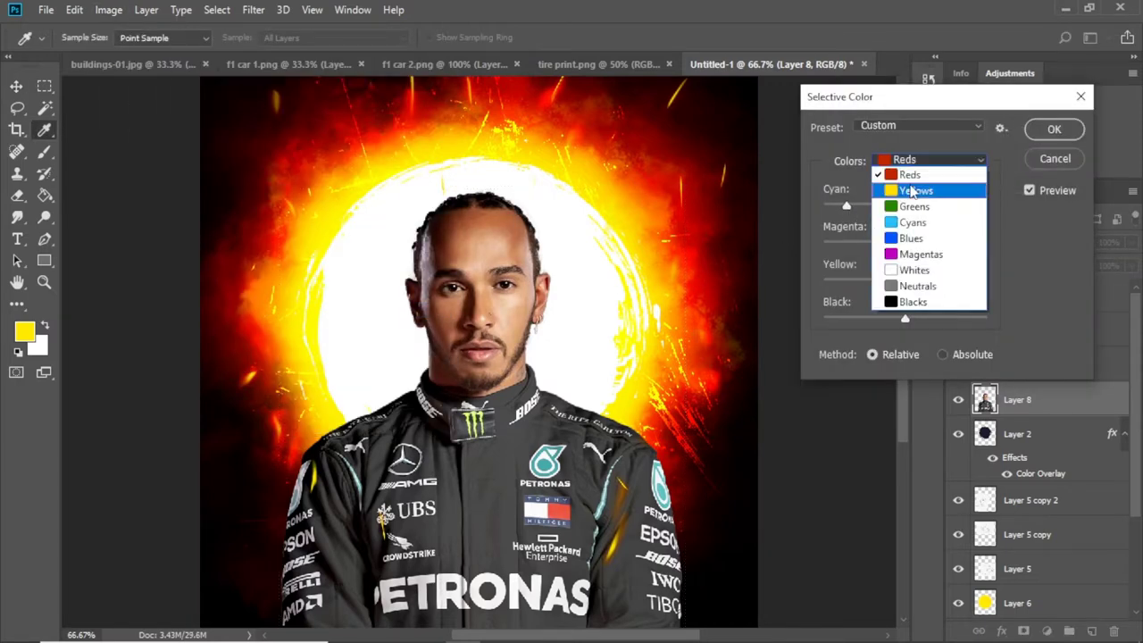
{"action": "left_click", "coordinate": [906, 175]}
{"action": "left_click_drag", "start_coordinate": [905, 205], "coordinate": [832, 206]}
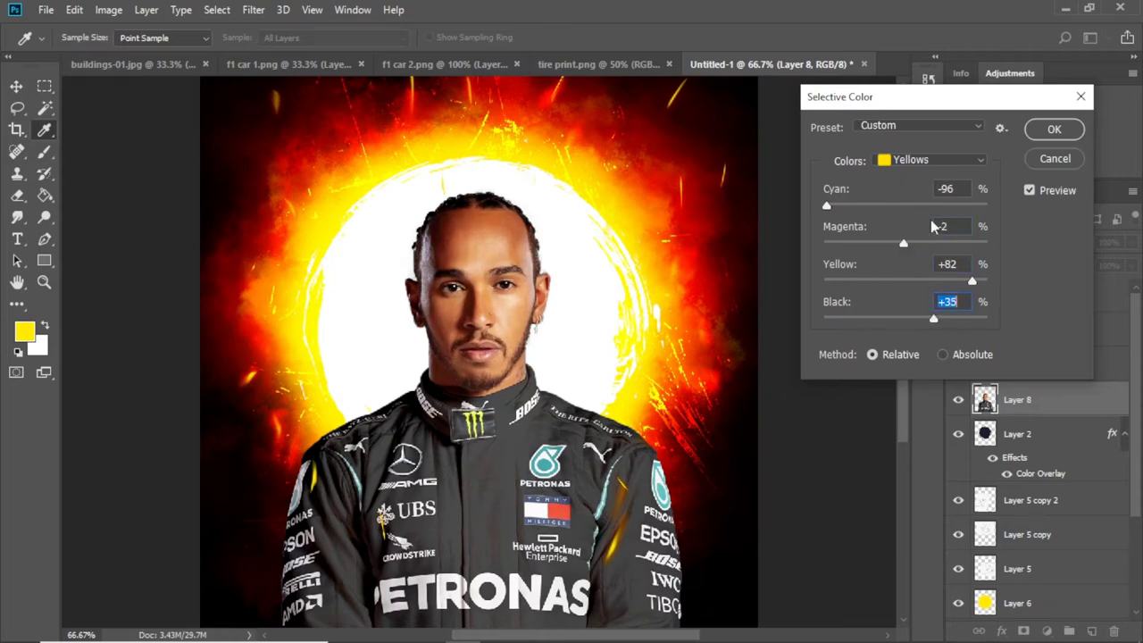
{"action": "left_click", "coordinate": [928, 159]}
{"action": "left_click", "coordinate": [1054, 129]}
{"action": "left_click", "coordinate": [1055, 129]}
{"action": "key", "text": "v"}
Apply Color Balance to reduce the blue cast in the midtones
{"action": "left_click", "coordinate": [108, 10]}
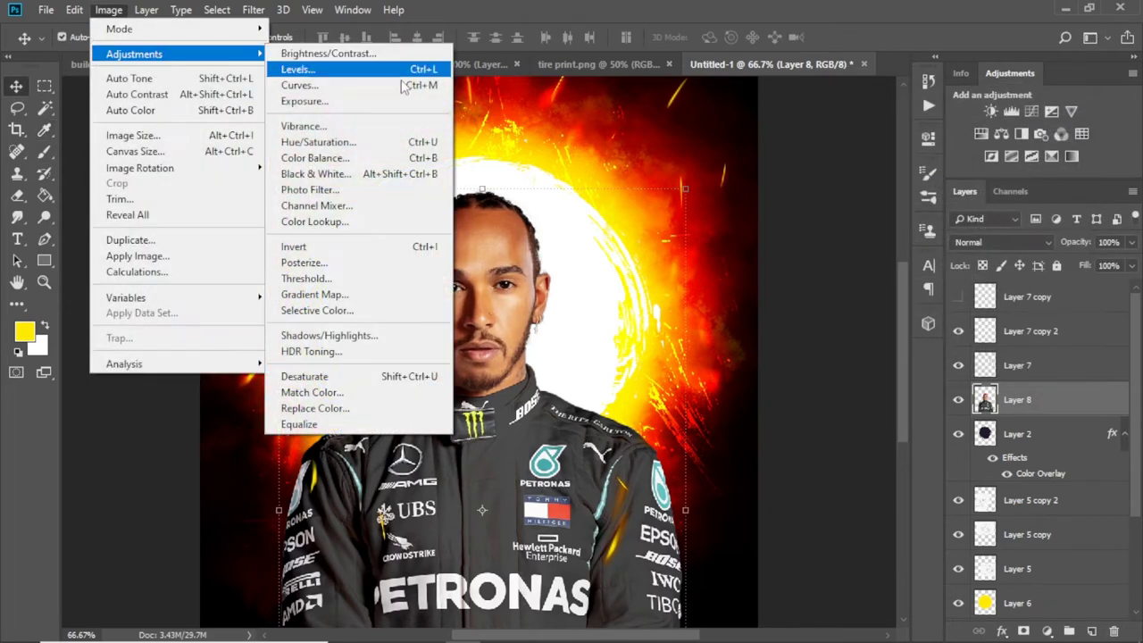
{"action": "left_click", "coordinate": [375, 158]}
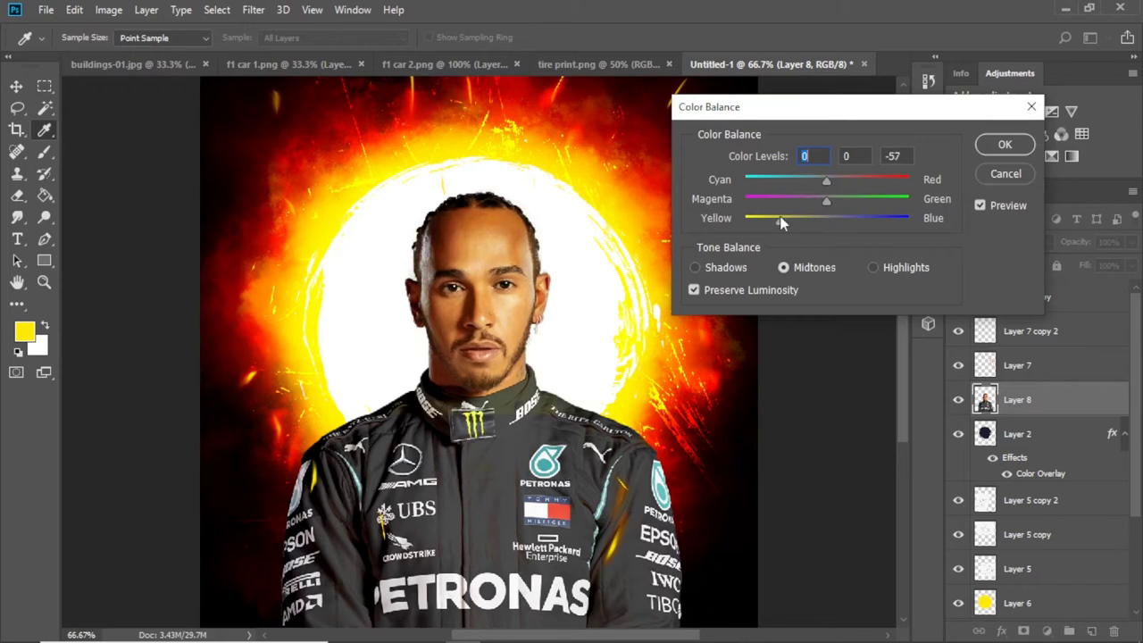
{"action": "left_click_drag", "start_coordinate": [779, 221], "coordinate": [820, 201]}
Confirm the Color Balance, then duplicate the driver layer and set the copy to Hard Light
{"action": "left_click", "coordinate": [1005, 144]}
{"action": "key", "text": "v"}
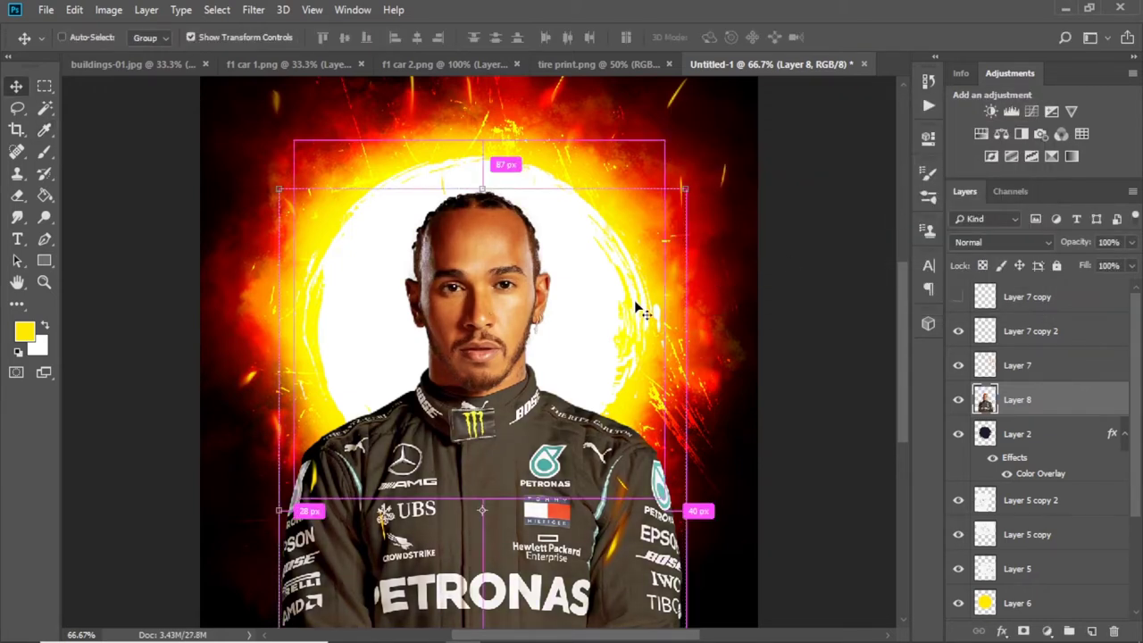
{"action": "key", "text": "ctrl+j"}
{"action": "left_click", "coordinate": [1000, 242]}
{"action": "left_click", "coordinate": [985, 154]}
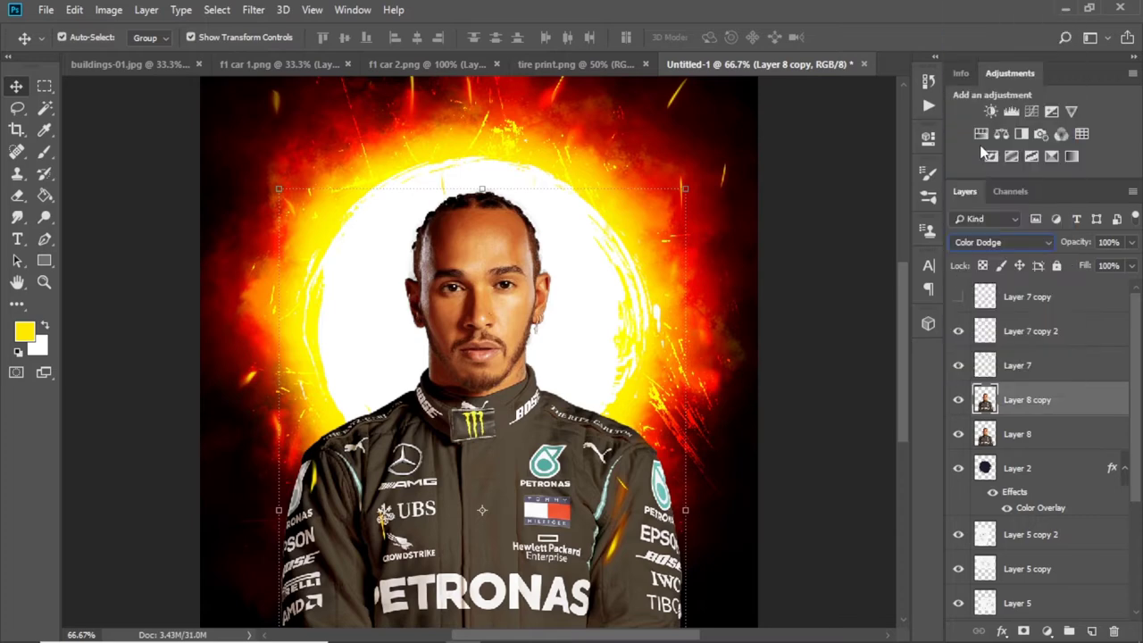
{"action": "key", "text": "Down"}
{"action": "key", "text": "Down"}
{"action": "key", "text": "Down"}
{"action": "key", "text": "Down"}
{"action": "key", "text": "Down"}
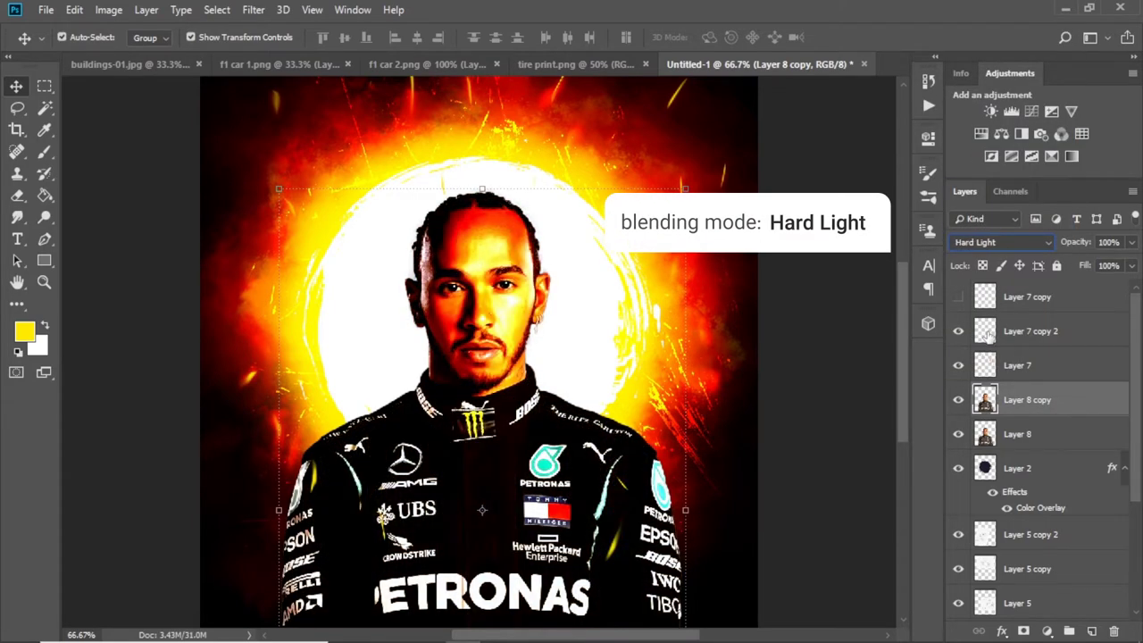
Raise the copy's brightness to 44 with Brightness/Contrast
{"action": "left_click", "coordinate": [108, 10]}
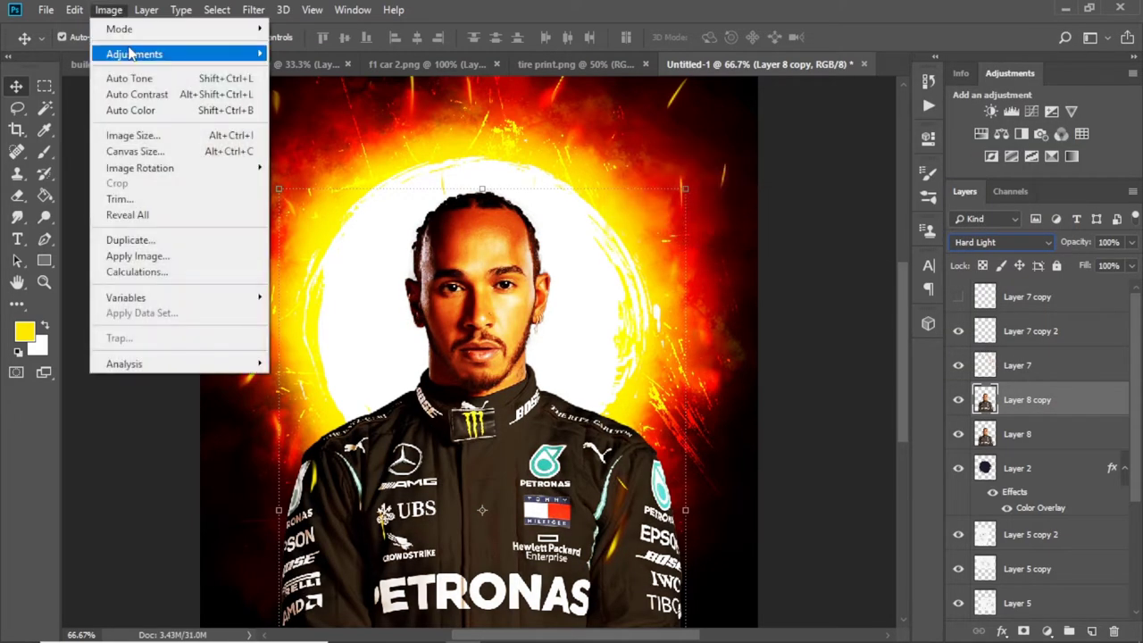
{"action": "mouse_move", "coordinate": [134, 54]}
{"action": "left_click", "coordinate": [357, 69]}
{"action": "left_click_drag", "start_coordinate": [812, 191], "coordinate": [829, 196]}
{"action": "left_click", "coordinate": [941, 175]}
Apply Levels to the copy (black 9, gamma 1.24, white 237) and toggle it to compare
{"action": "left_click", "coordinate": [108, 10]}
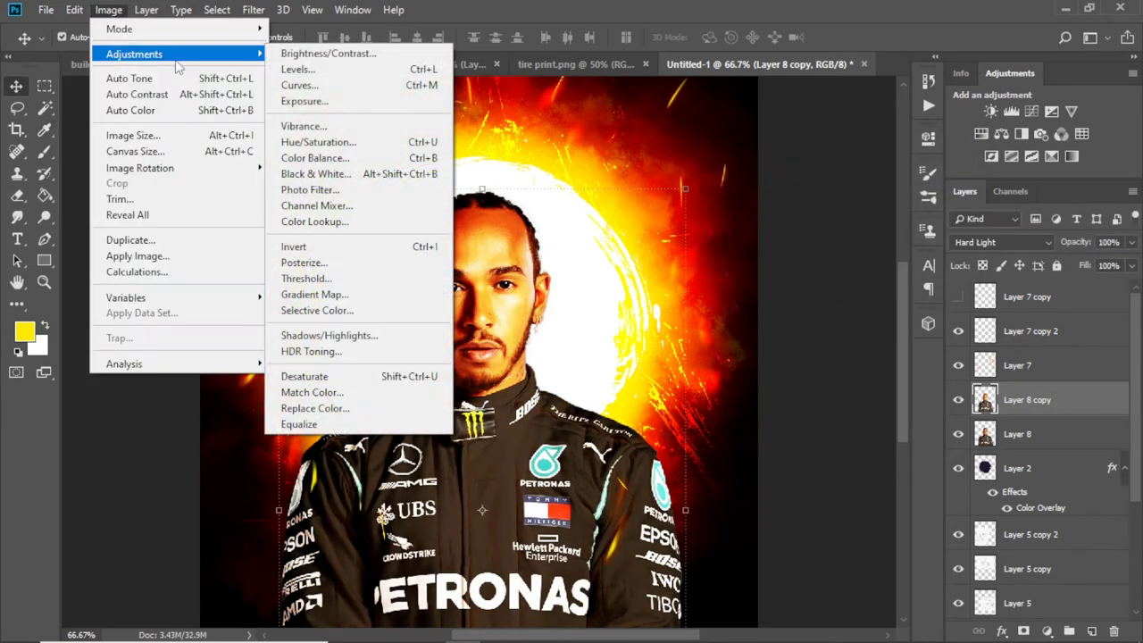
{"action": "left_click", "coordinate": [304, 70]}
{"action": "mouse_move", "coordinate": [825, 289]}
{"action": "left_mouse_down"}
{"action": "mouse_move", "coordinate": [795, 284]}
{"action": "mouse_move", "coordinate": [810, 294]}
{"action": "left_mouse_up"}
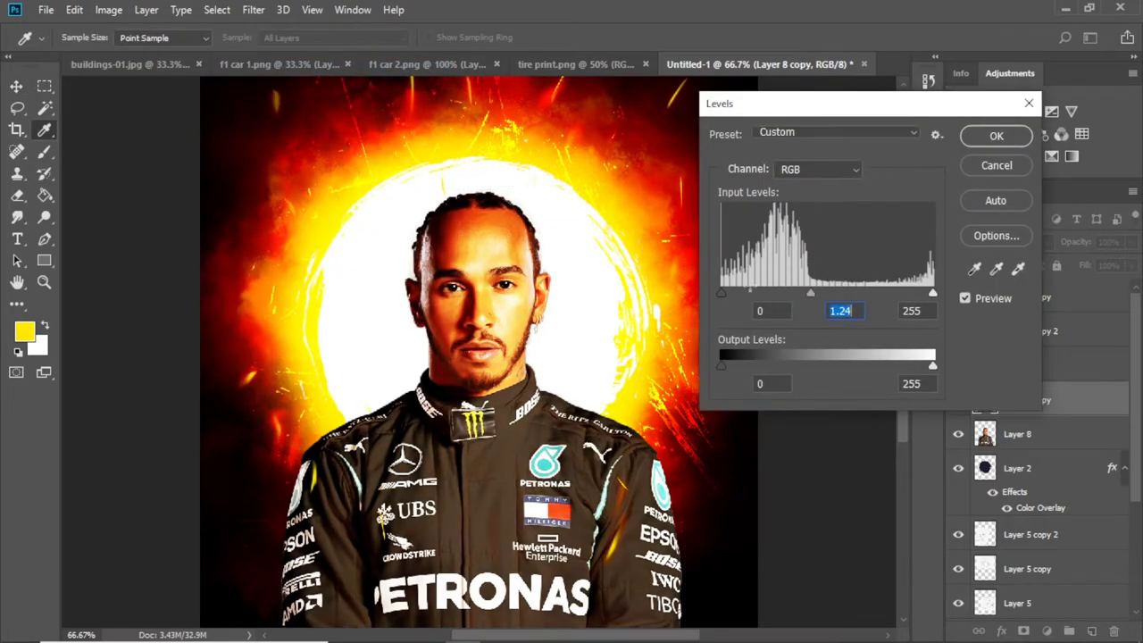
{"action": "left_click_drag", "start_coordinate": [730, 291], "coordinate": [725, 290]}
{"action": "left_click_drag", "start_coordinate": [932, 293], "coordinate": [923, 293]}
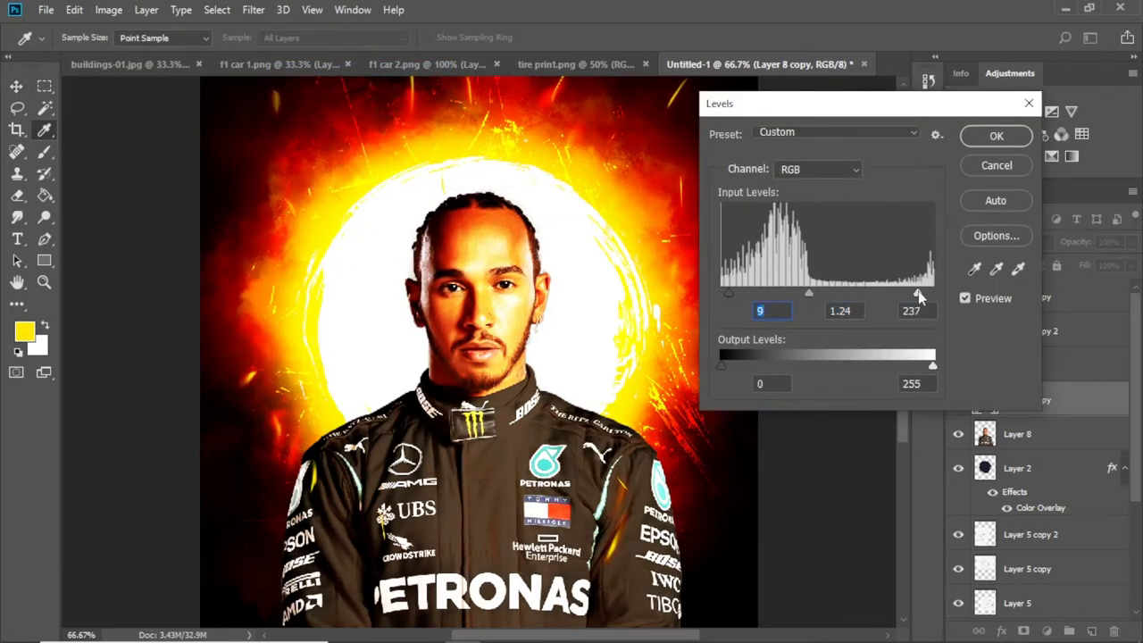
{"action": "left_click", "coordinate": [996, 135]}
{"action": "type", "text": "70"}
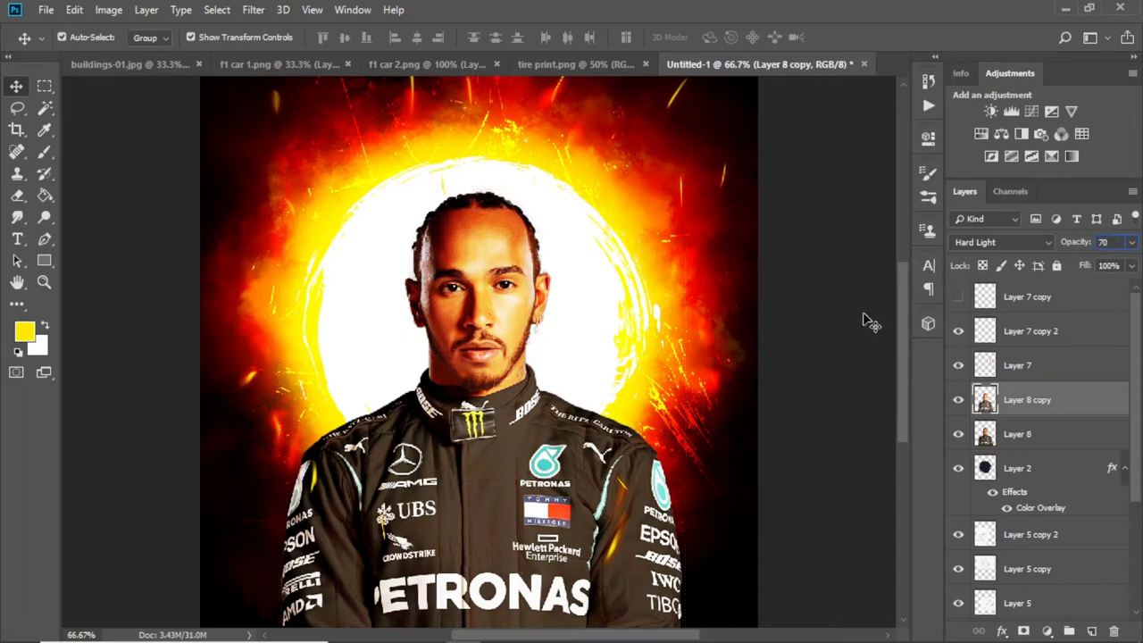
{"action": "left_click", "coordinate": [862, 321]}
{"action": "key", "text": "ctrl+minus"}
{"action": "left_click", "coordinate": [958, 399]}
Set the Hard Light copy's opacity to 80% and load the driver's outline as a selection
{"action": "left_click", "coordinate": [958, 399]}
{"action": "left_click", "coordinate": [958, 399]}
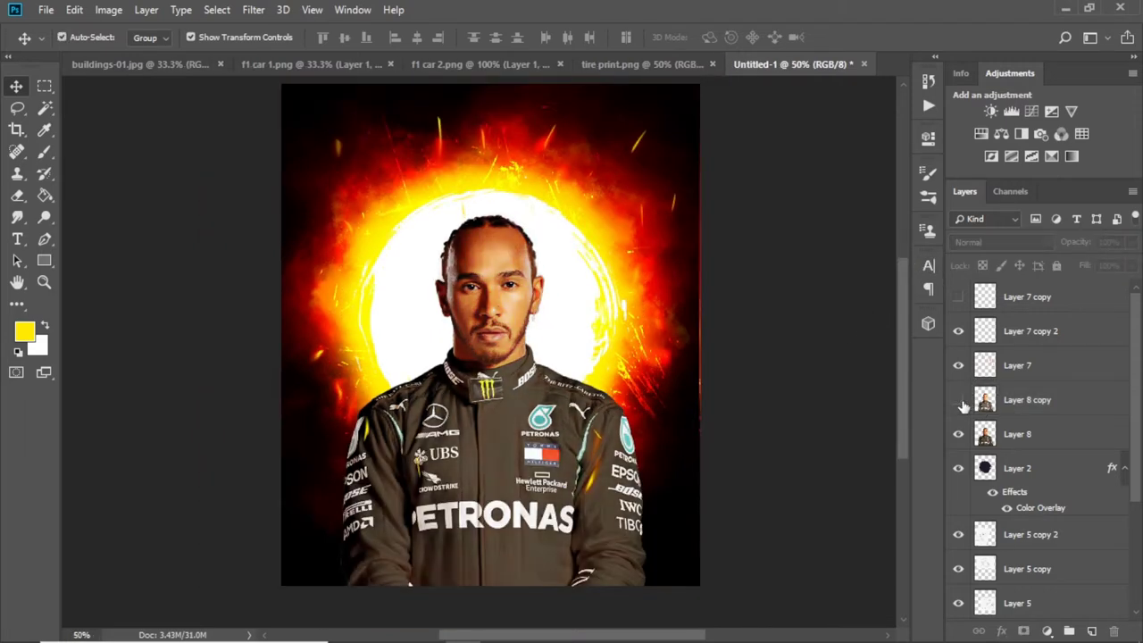
{"action": "left_click", "coordinate": [958, 399]}
{"action": "key", "text": "ctrl+plus"}
{"action": "key", "text": "ctrl+plus"}
{"action": "left_click", "coordinate": [1027, 399]}
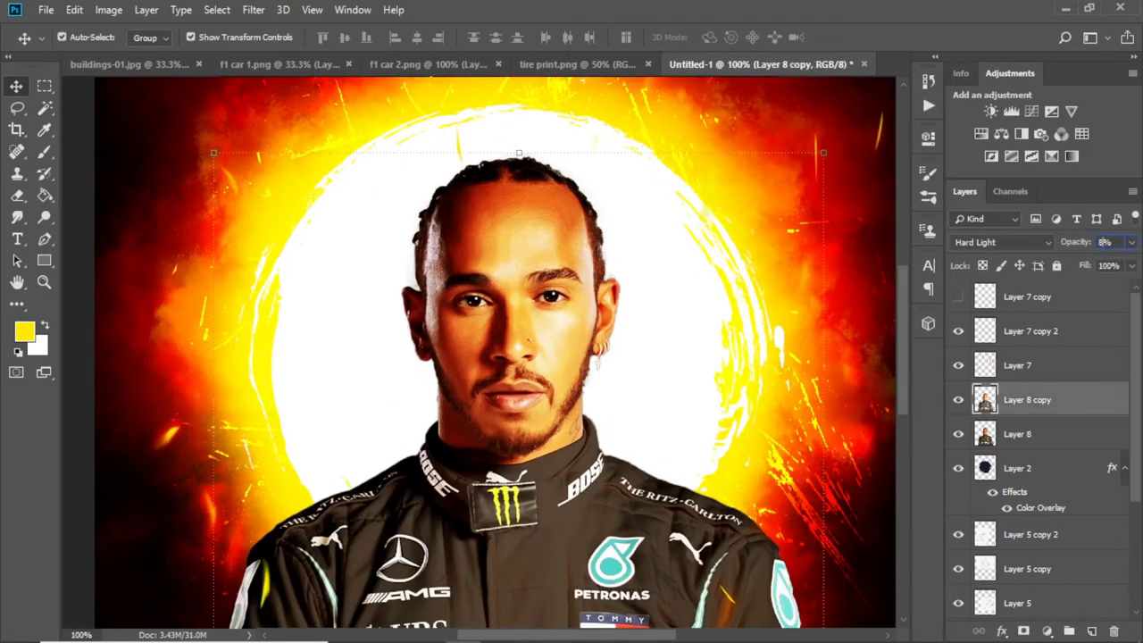
{"action": "type", "text": "80"}
{"action": "left_click", "coordinate": [1027, 434], "text": "ctrl"}
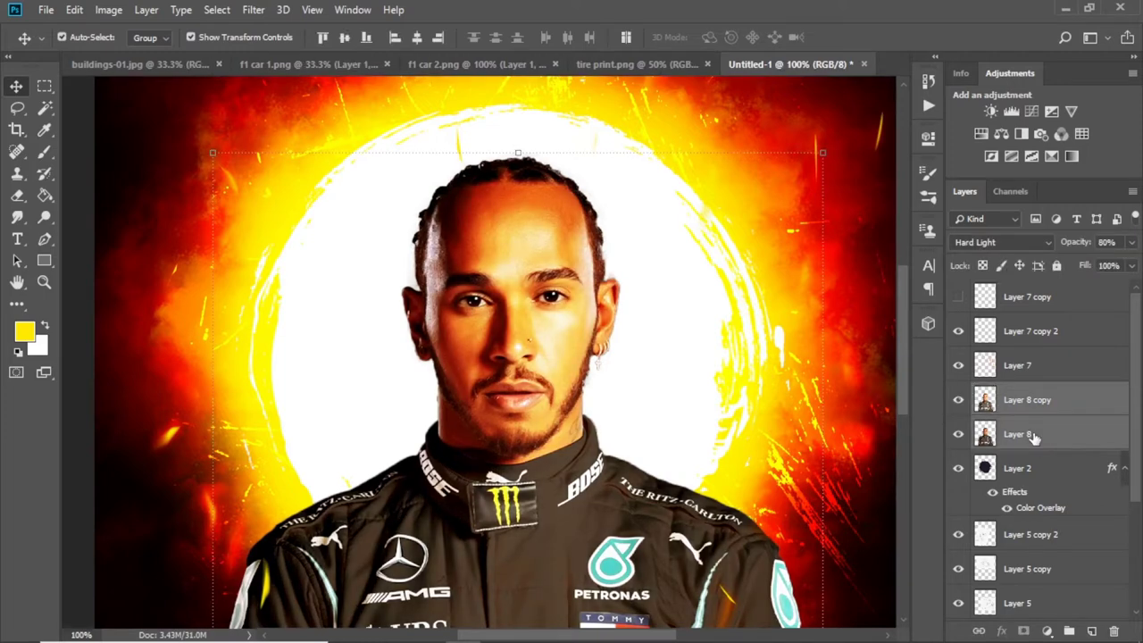
{"action": "left_click", "coordinate": [1027, 399]}
Add a new empty layer set to Overlay blend mode
{"action": "left_click", "coordinate": [984, 399], "text": "ctrl"}
{"action": "left_click", "coordinate": [1091, 632]}
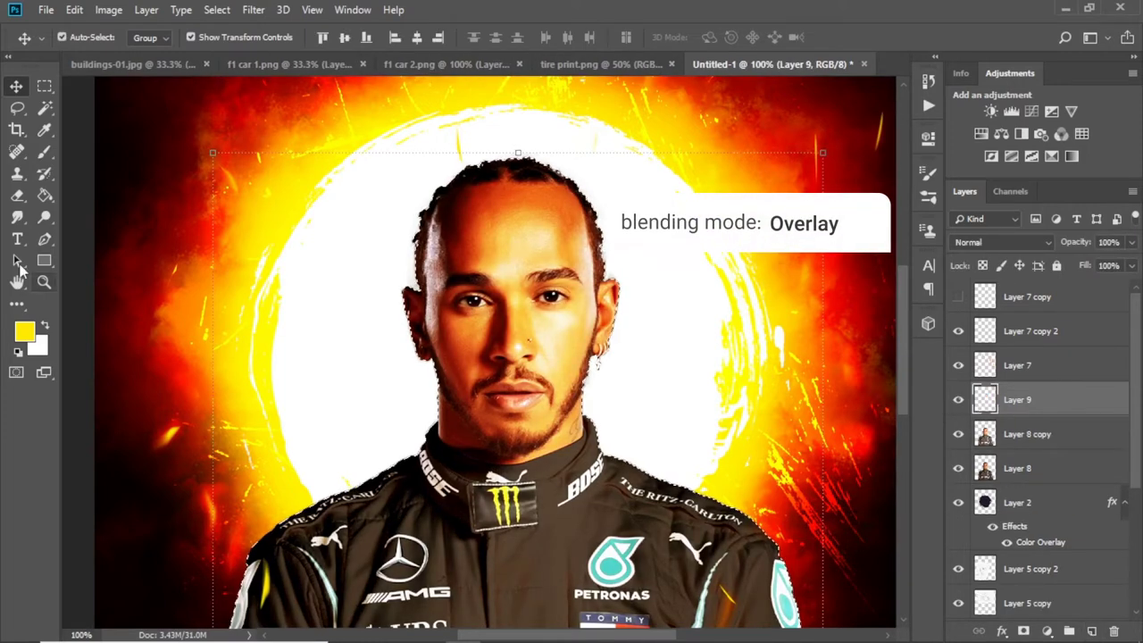
{"action": "left_click", "coordinate": [44, 152]}
{"action": "left_click", "coordinate": [1035, 242]}
{"action": "left_click", "coordinate": [969, 191]}
Set up a 200 px soft brush at 29% flow for painting the glow
{"action": "right_click", "coordinate": [500, 161]}
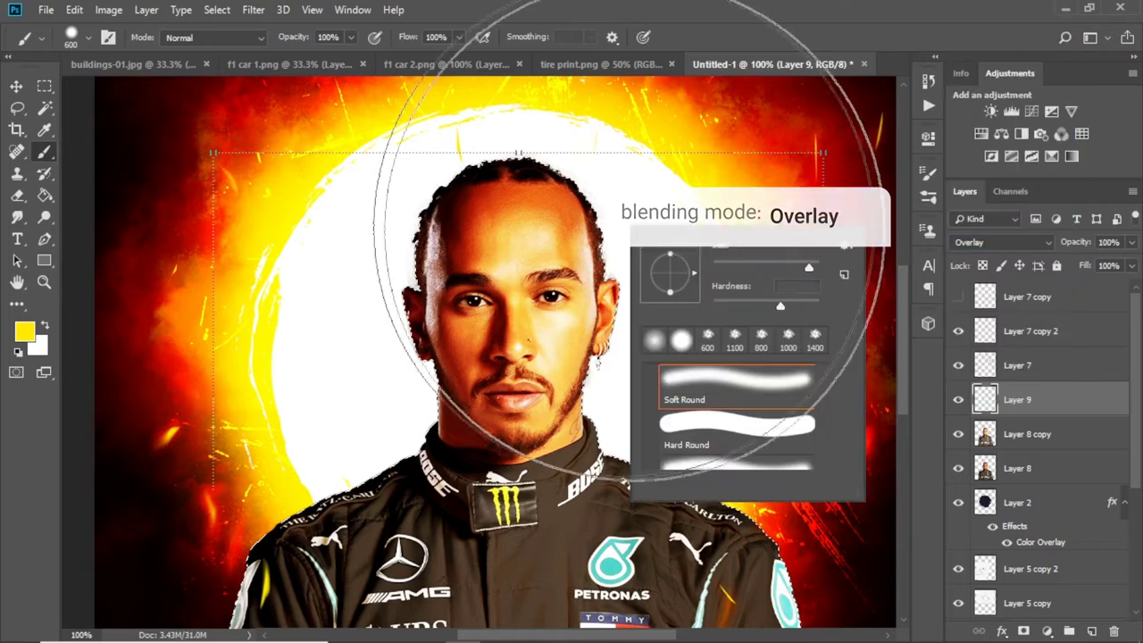
{"action": "left_click_drag", "start_coordinate": [804, 253], "coordinate": [706, 253]}
{"action": "key", "text": "Return"}
{"action": "key", "text": "bracketright"}
{"action": "key", "text": "bracketright"}
{"action": "key", "text": "bracketright"}
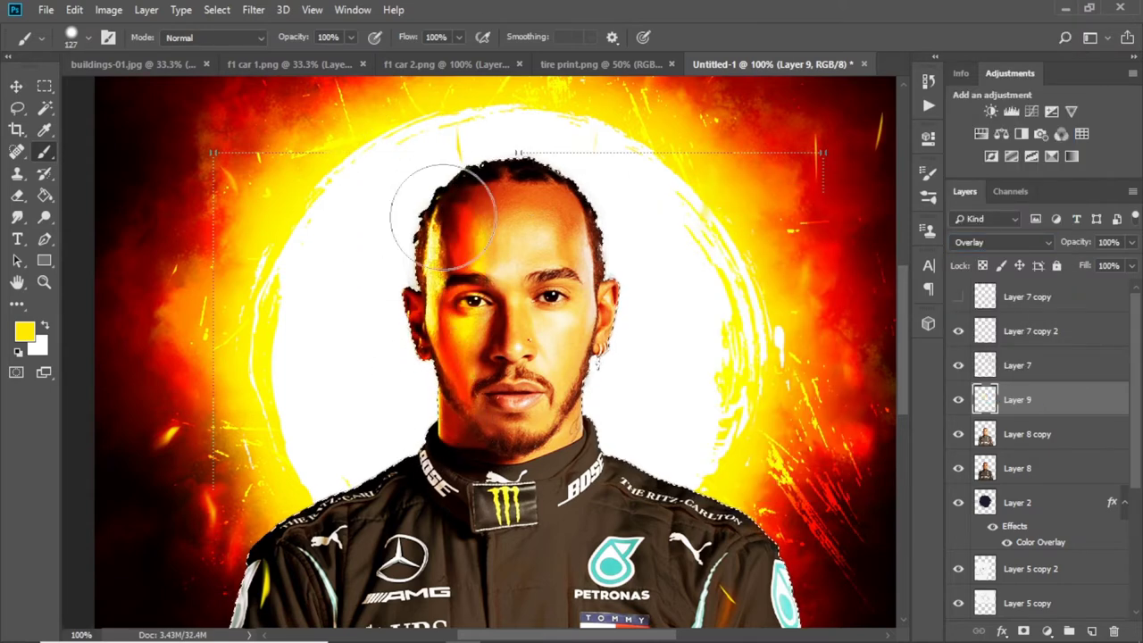
{"action": "key", "text": "shift+2"}
{"action": "key", "text": "shift+9"}
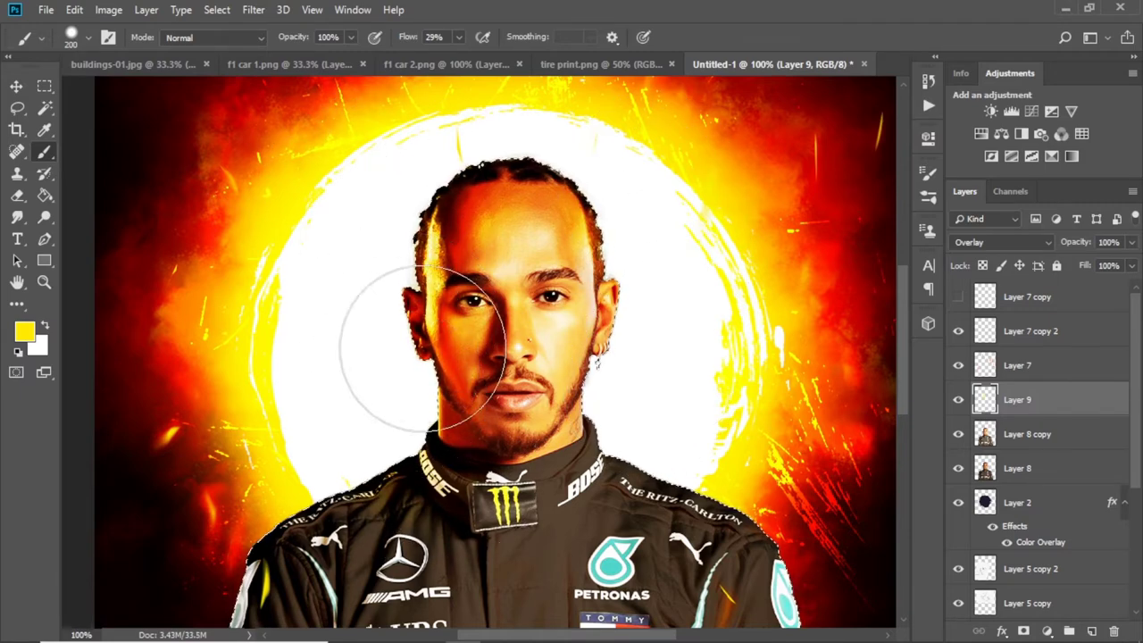
{"action": "scroll", "coordinate": [558, 330], "scroll_direction": "down", "scroll_amount": 1}
{"action": "scroll", "coordinate": [773, 402], "scroll_direction": "down", "scroll_amount": 3}
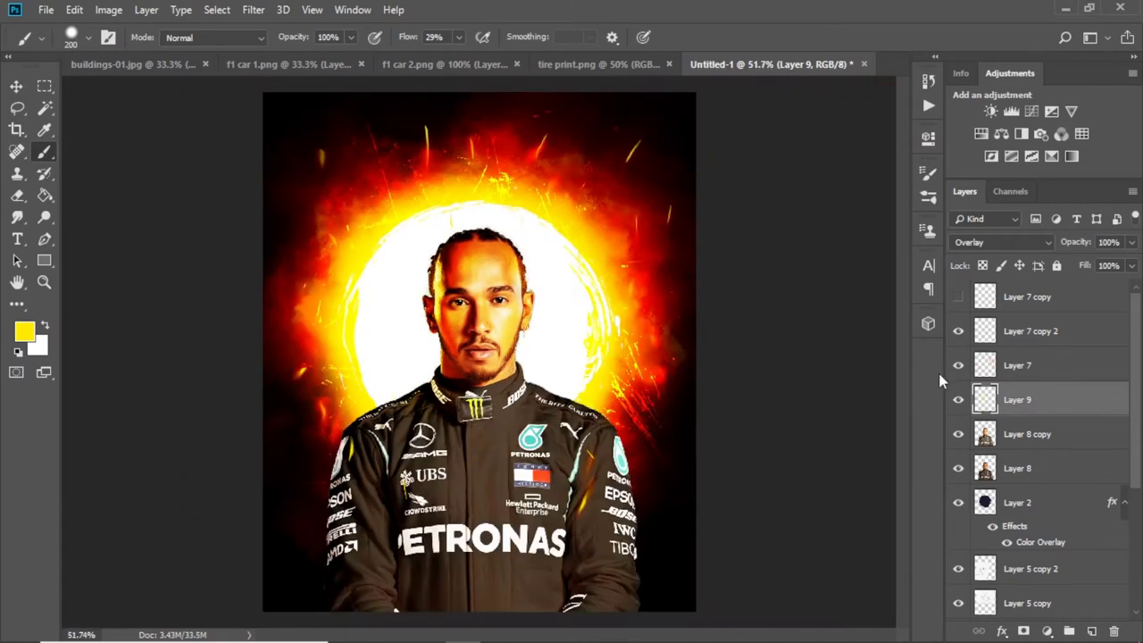
Compare the Layer 9 glow on and off, then duplicate the original Layer 8 portrait
{"action": "left_click", "coordinate": [958, 403]}
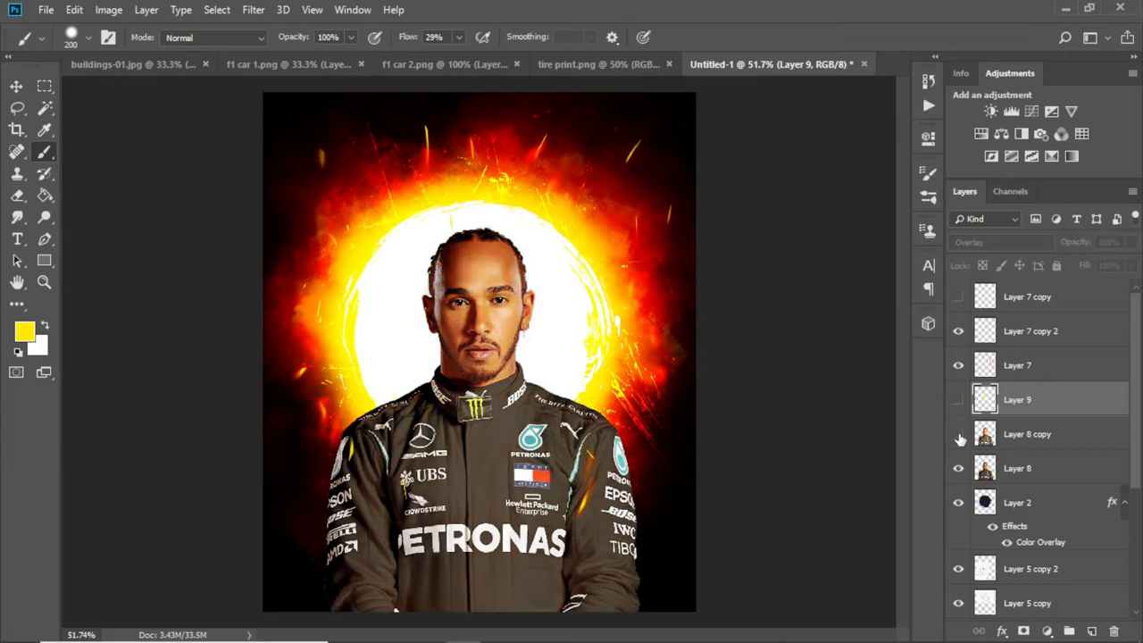
{"action": "left_click", "coordinate": [958, 400]}
{"action": "left_click", "coordinate": [1018, 435]}
{"action": "left_click", "coordinate": [1007, 465]}
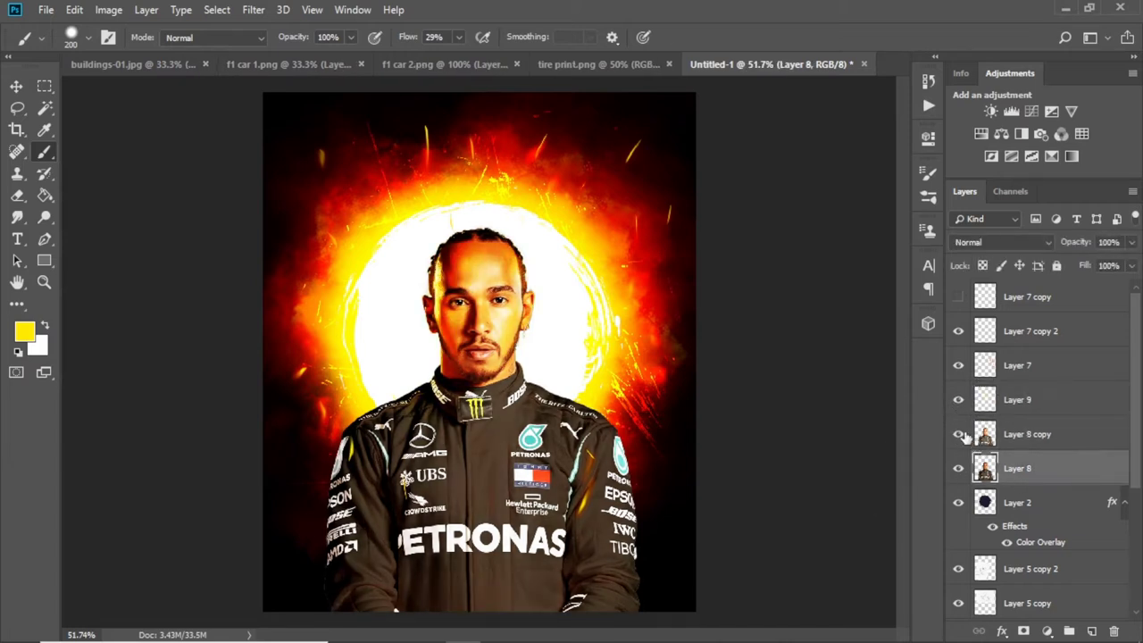
{"action": "left_click", "coordinate": [958, 433]}
{"action": "left_click", "coordinate": [957, 434]}
{"action": "key", "text": "ctrl+j"}
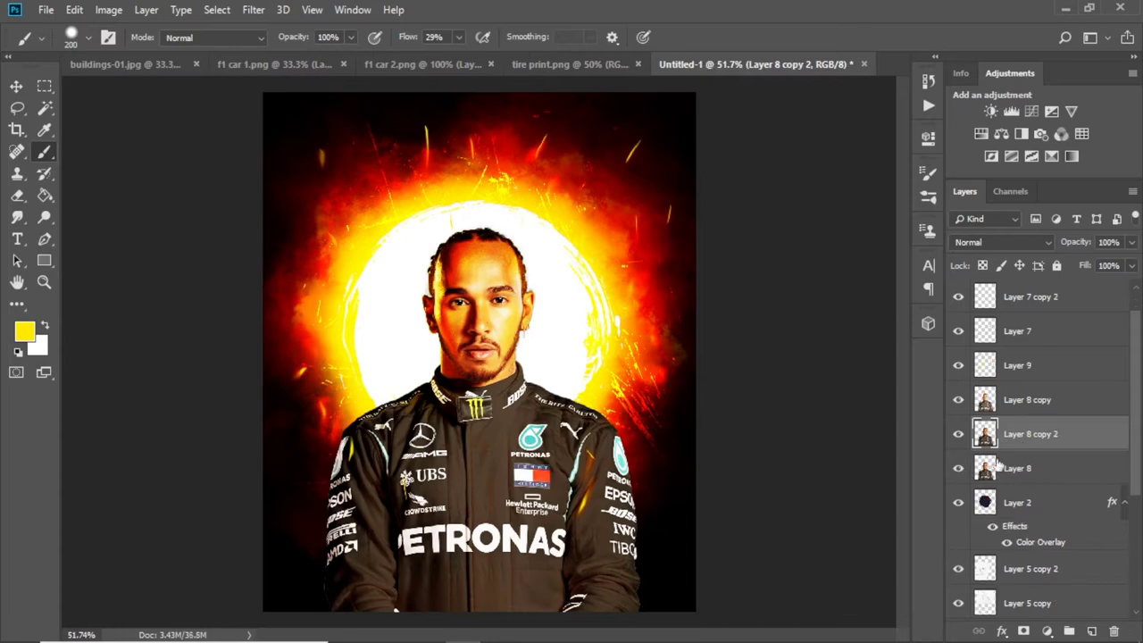
Give the original Layer 8 a black Color Overlay style, making it a silhouette
{"action": "left_click", "coordinate": [958, 400]}
{"action": "left_click", "coordinate": [1018, 468]}
{"action": "double_click", "coordinate": [1071, 468]}
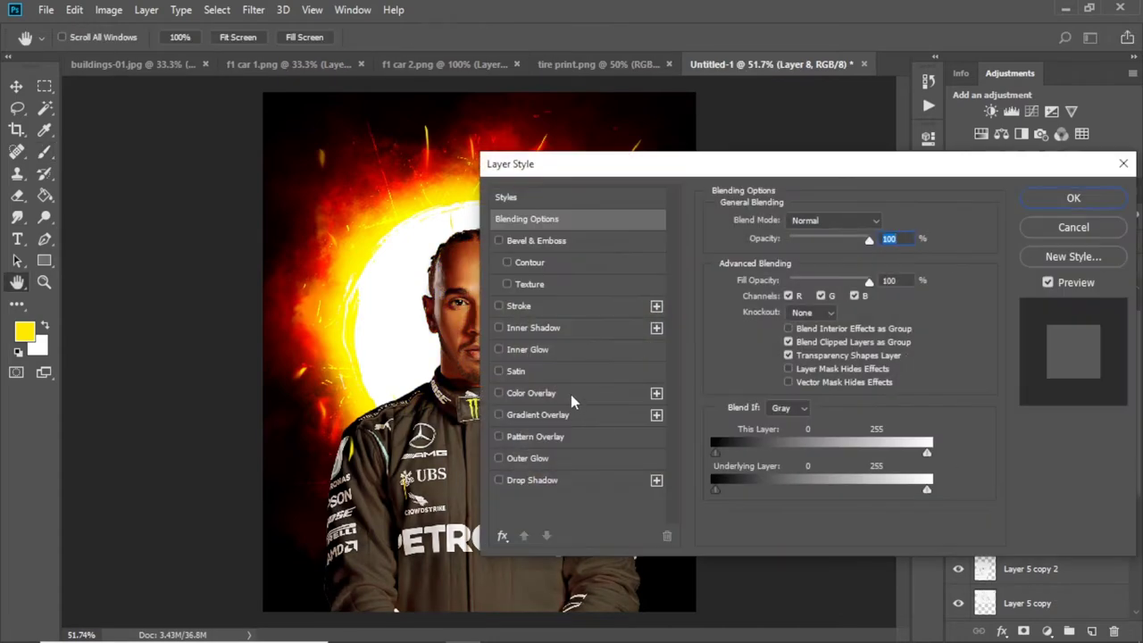
{"action": "left_click", "coordinate": [531, 393]}
{"action": "left_click", "coordinate": [886, 222]}
{"action": "left_click", "coordinate": [714, 491]}
{"action": "left_click", "coordinate": [1051, 276]}
{"action": "left_click", "coordinate": [1068, 198]}
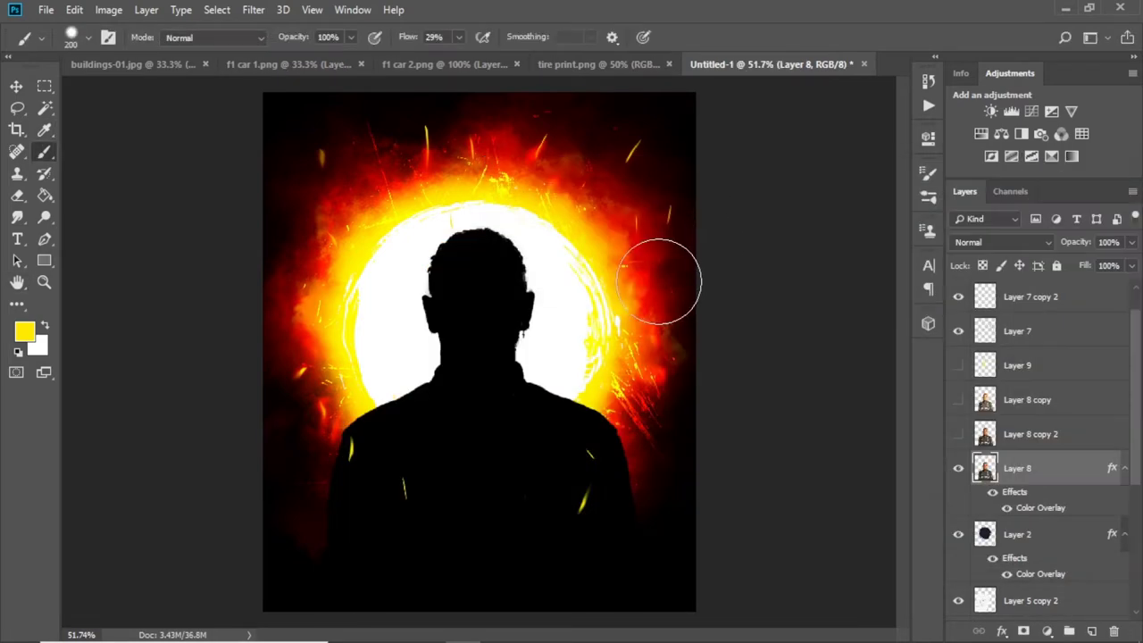
Show Layer 8 copy and Layer 8 copy 2 again and select copy 2
{"action": "left_click", "coordinate": [958, 434]}
{"action": "left_click", "coordinate": [985, 434]}
{"action": "left_click", "coordinate": [958, 400]}
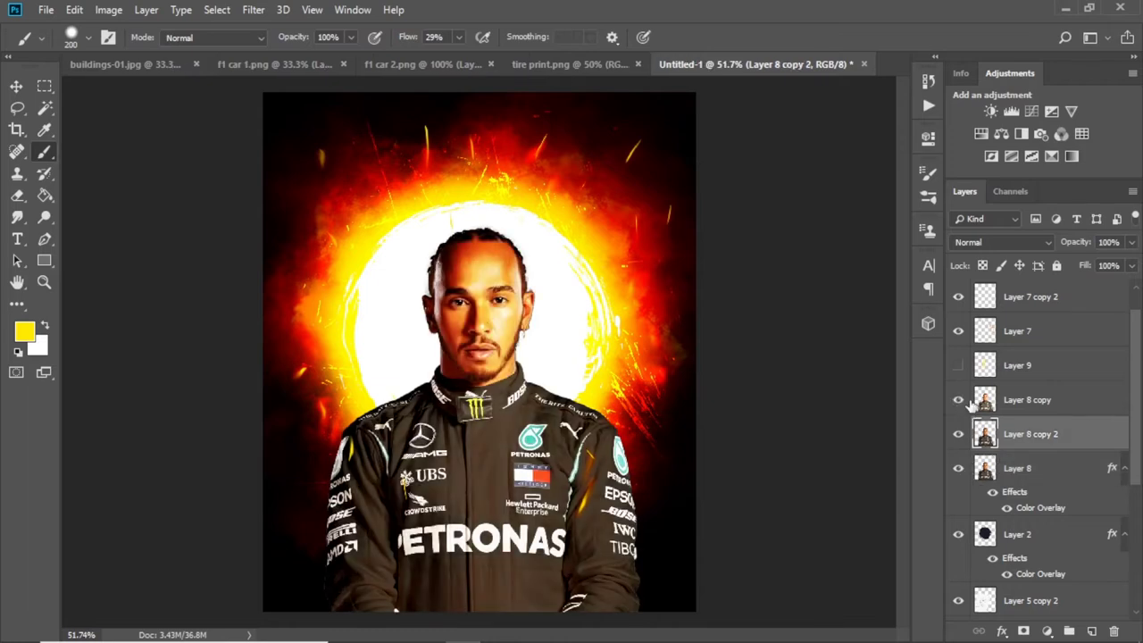
Merge the two driver copies and add a Hide All layer mask to Layer 8 copy
{"action": "left_click", "coordinate": [1020, 399], "text": "shift"}
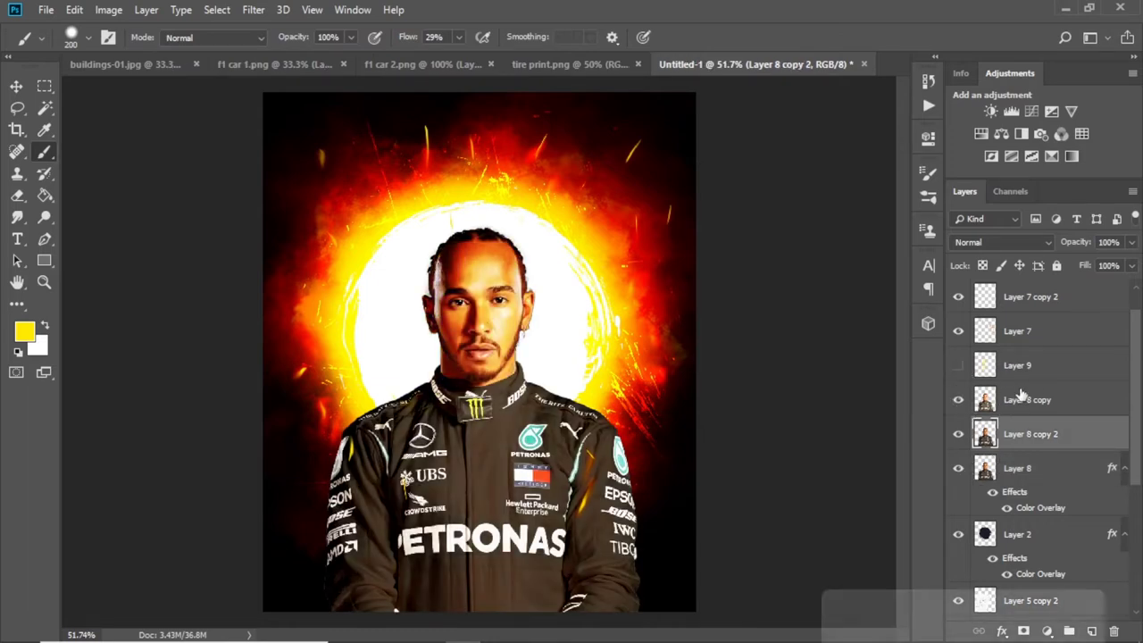
{"action": "key", "text": "ctrl+e"}
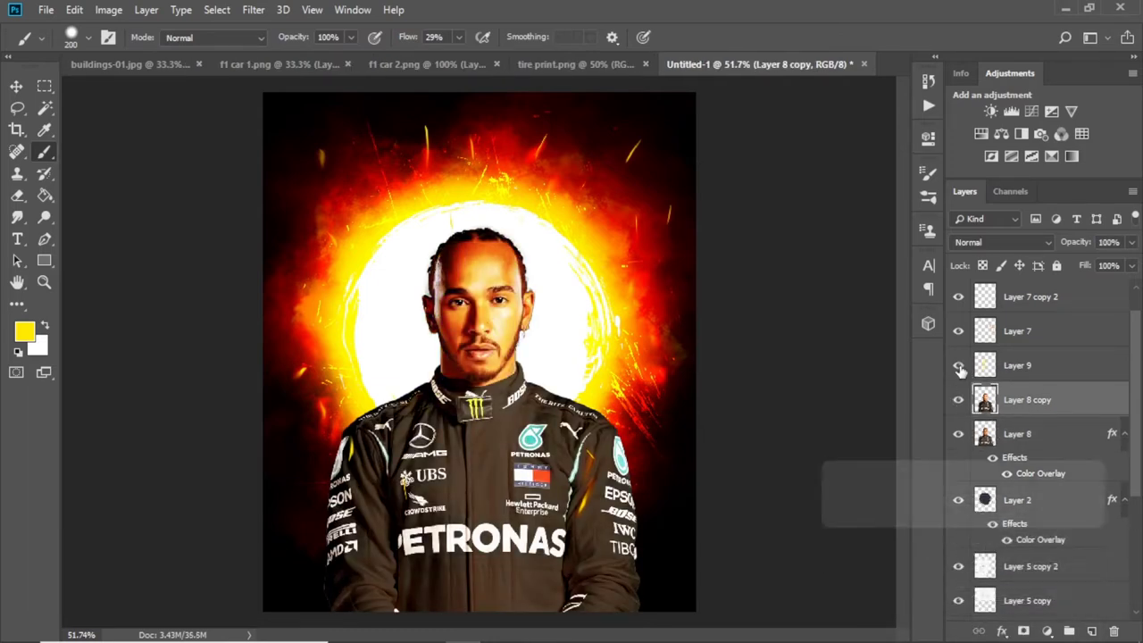
{"action": "left_click", "coordinate": [958, 366]}
{"action": "left_click", "coordinate": [146, 10]}
{"action": "mouse_move", "coordinate": [207, 275]}
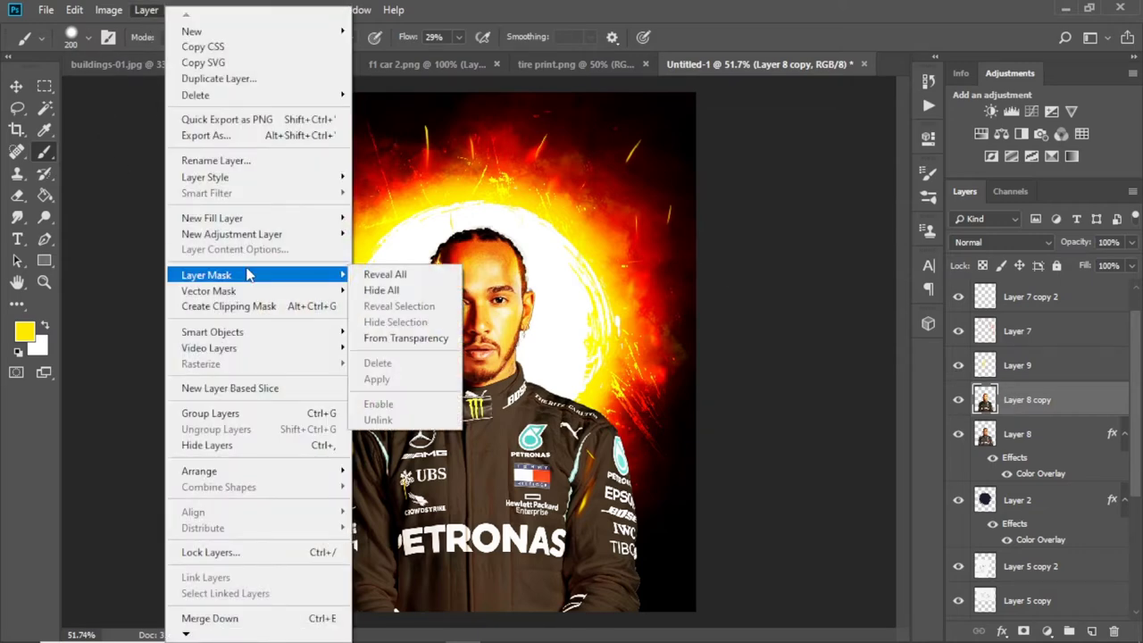
{"action": "left_click", "coordinate": [384, 291]}
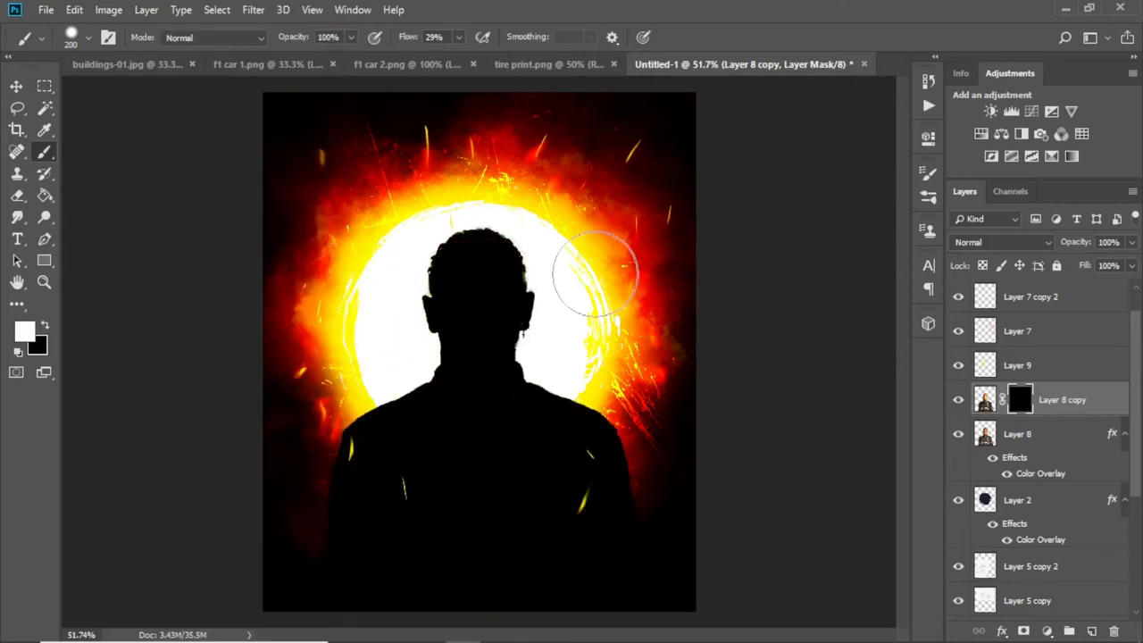
Paint the driver's face and suit back into view on the mask at 8% flow
{"action": "right_click", "coordinate": [505, 259]}
{"action": "left_click", "coordinate": [448, 223]}
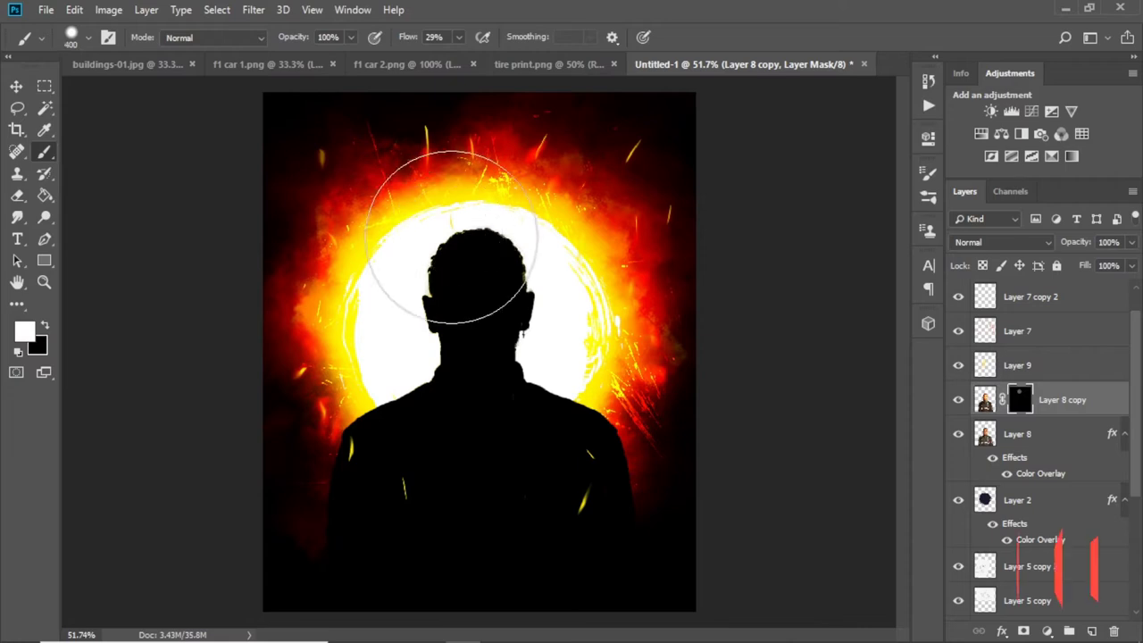
{"action": "left_click_drag", "start_coordinate": [451, 237], "coordinate": [485, 76]}
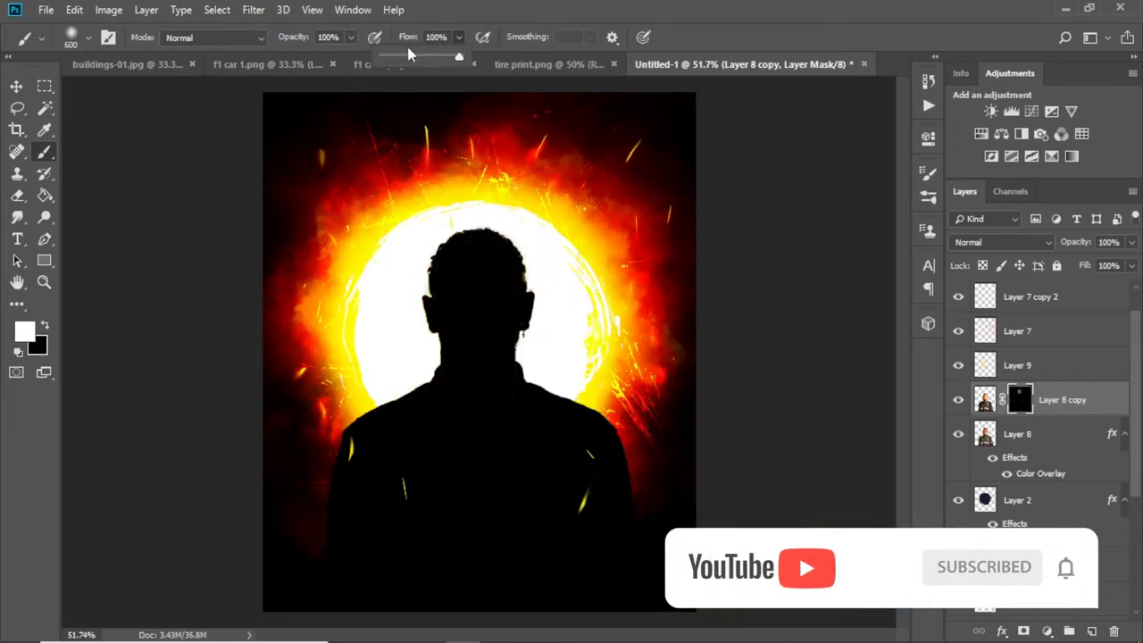
{"action": "left_click_drag", "start_coordinate": [393, 60], "coordinate": [386, 59]}
{"action": "mouse_move", "coordinate": [447, 276]}
{"action": "left_mouse_down"}
{"action": "mouse_move", "coordinate": [527, 297]}
{"action": "mouse_move", "coordinate": [484, 293]}
{"action": "left_mouse_up"}
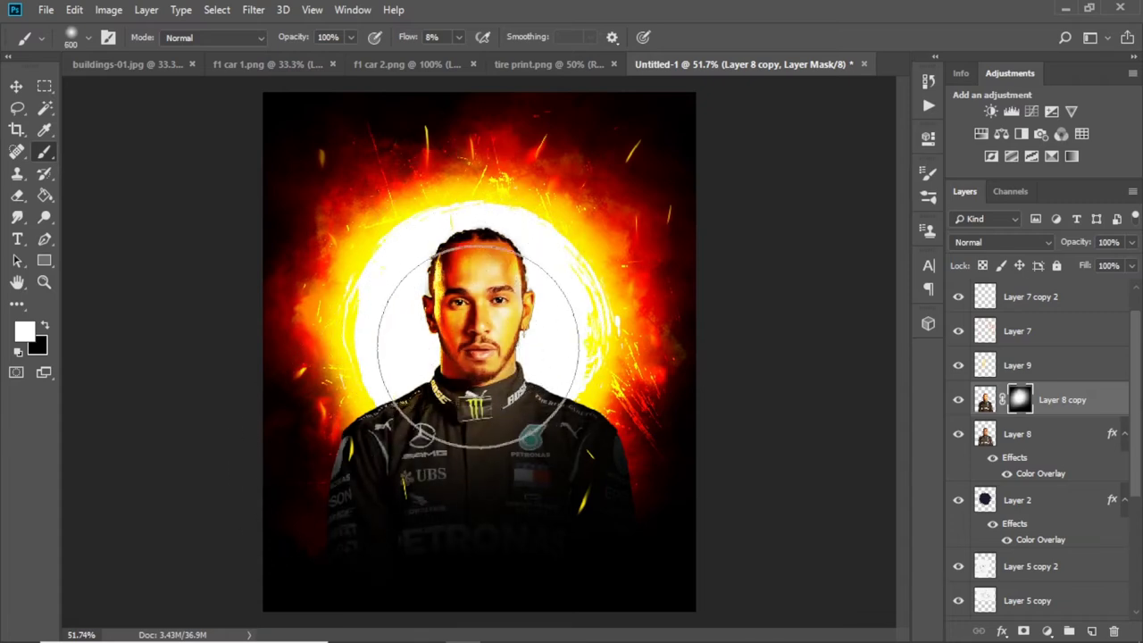
Target the Layer 8 copy mask, reset colours to black and white, and pick the eraser
{"action": "left_click", "coordinate": [16, 86]}
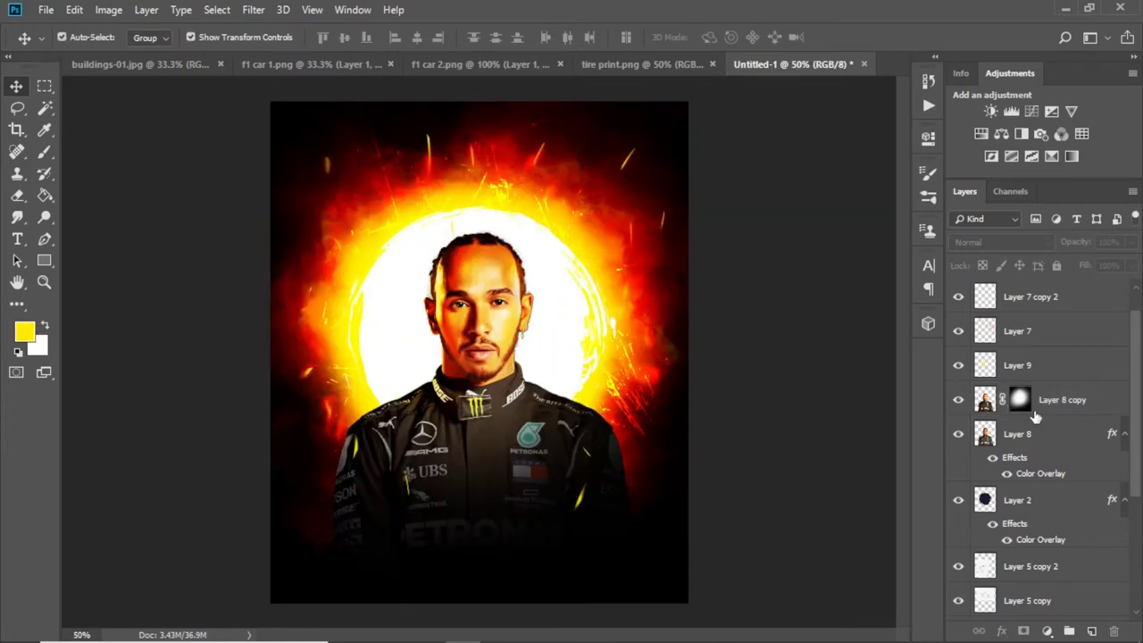
{"action": "left_click", "coordinate": [1036, 415]}
{"action": "left_click", "coordinate": [49, 172]}
{"action": "left_click", "coordinate": [1020, 399]}
{"action": "key", "text": "d"}
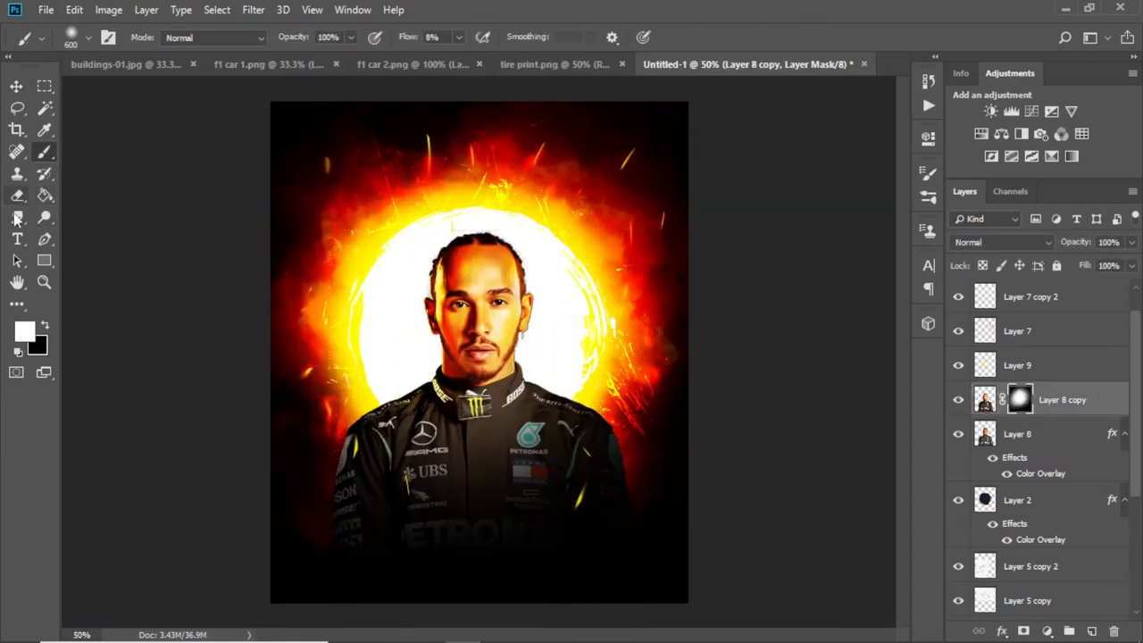
{"action": "key", "text": "e"}
Fade the jacket logos and lower torso with a soft round tip, undoing the excess darkening
{"action": "right_click", "coordinate": [553, 370]}
{"action": "double_click", "coordinate": [579, 481]}
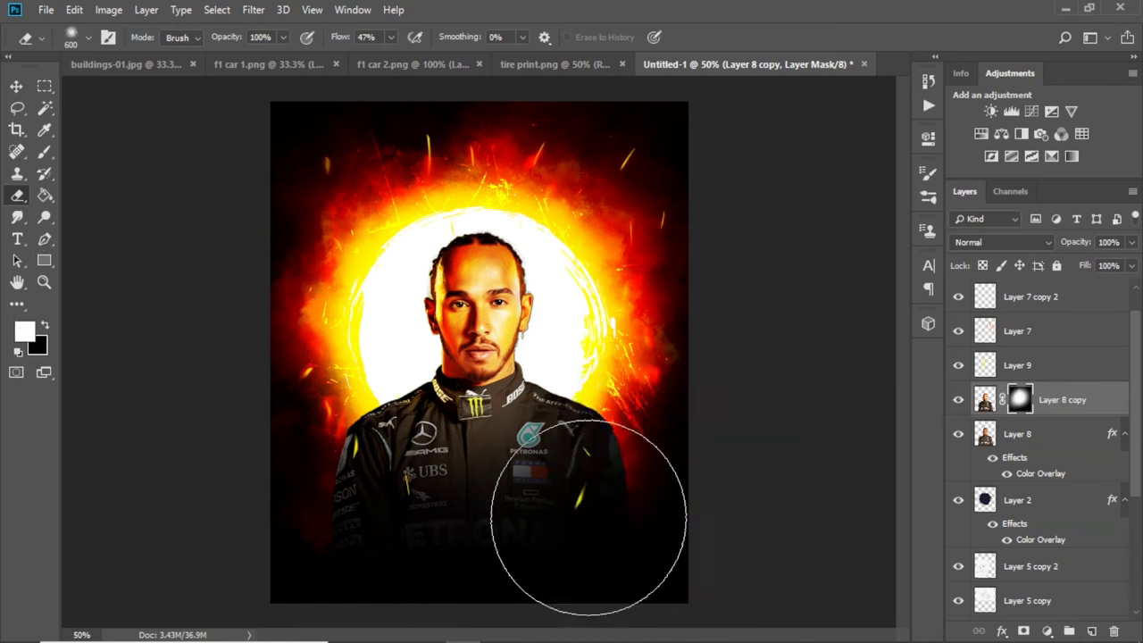
{"action": "mouse_move", "coordinate": [587, 523]}
{"action": "left_mouse_down"}
{"action": "mouse_move", "coordinate": [382, 554]}
{"action": "mouse_move", "coordinate": [636, 457]}
{"action": "left_mouse_up"}
{"action": "scroll", "coordinate": [366, 484], "scroll_direction": "down", "scroll_amount": 2}
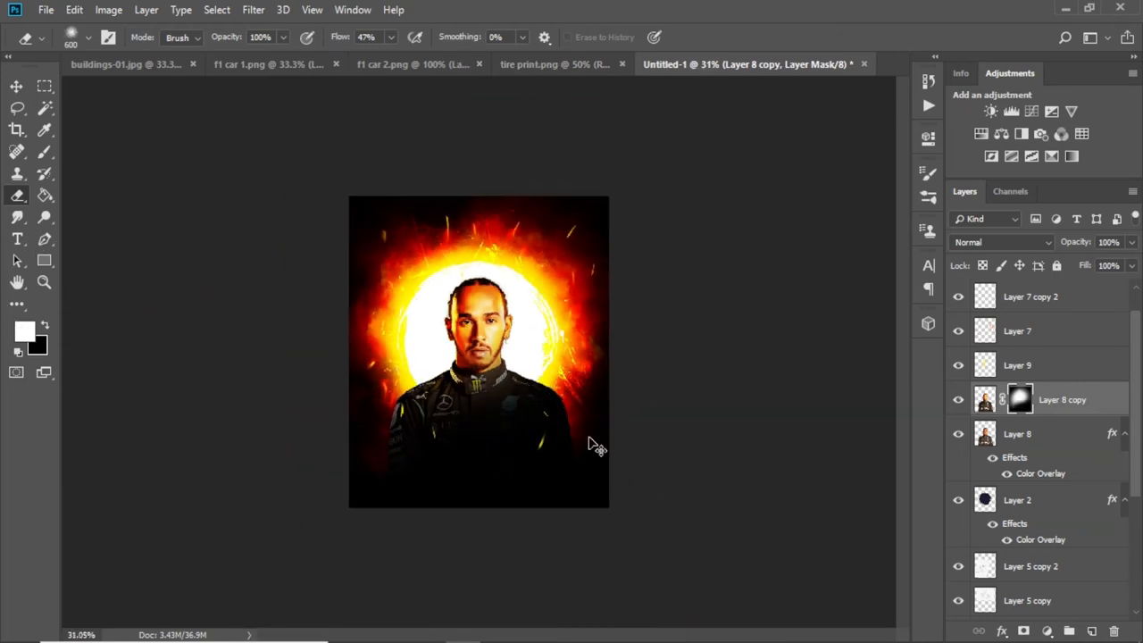
{"action": "scroll", "coordinate": [633, 408], "scroll_direction": "up", "scroll_amount": 2}
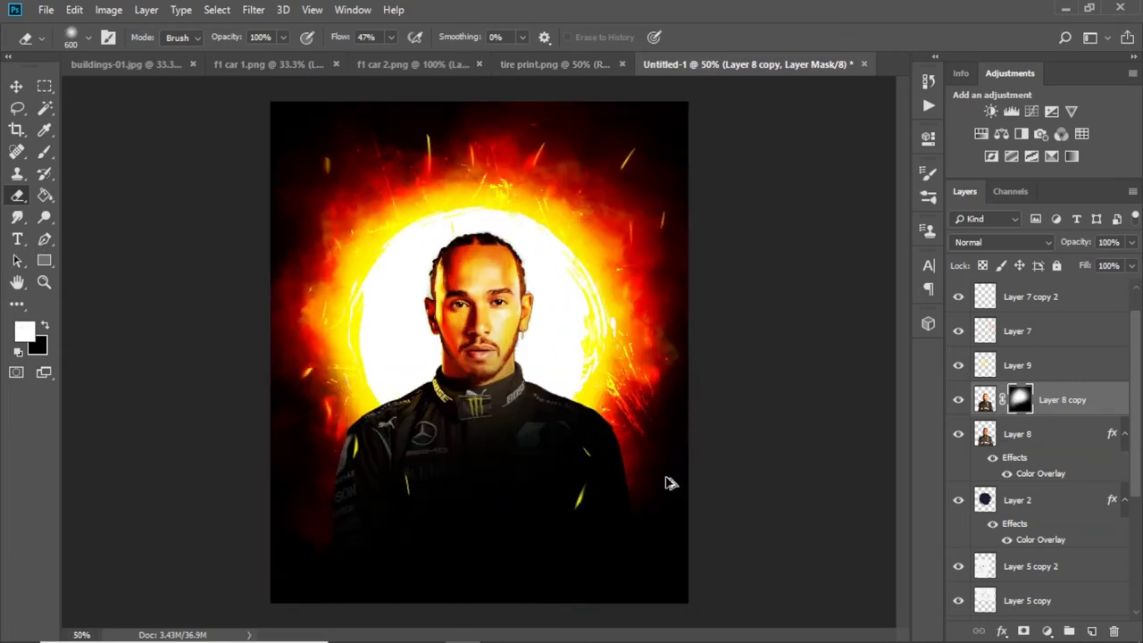
{"action": "key", "text": "ctrl+z"}
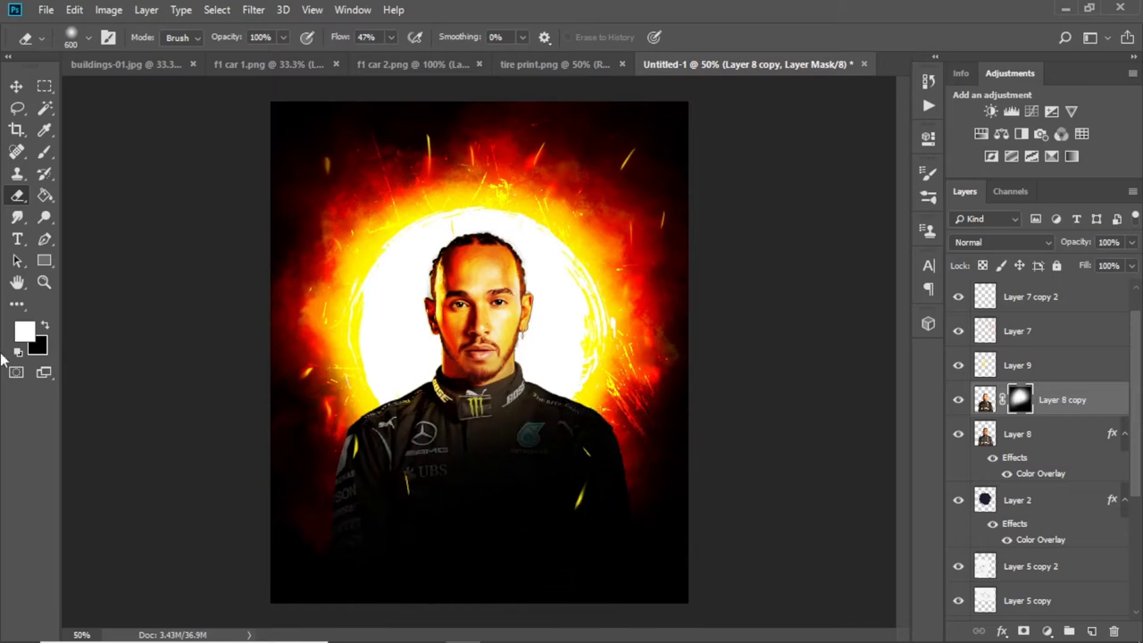
{"action": "key", "text": "v"}
{"action": "left_click", "coordinate": [618, 458]}
Move Layer 7 and Layer 7 copy 2 below Layer 8 and raise the driver portrait about 45 px
{"action": "left_click", "coordinate": [1027, 330], "text": "shift"}
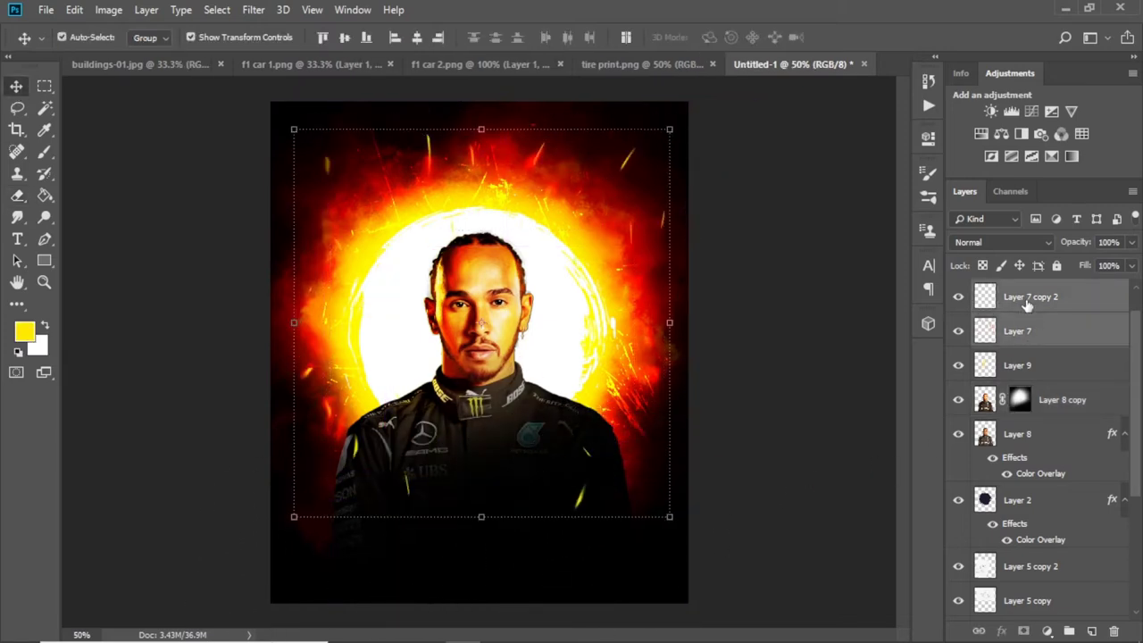
{"action": "left_click_drag", "start_coordinate": [1026, 330], "coordinate": [1033, 492]}
{"action": "left_click", "coordinate": [779, 333]}
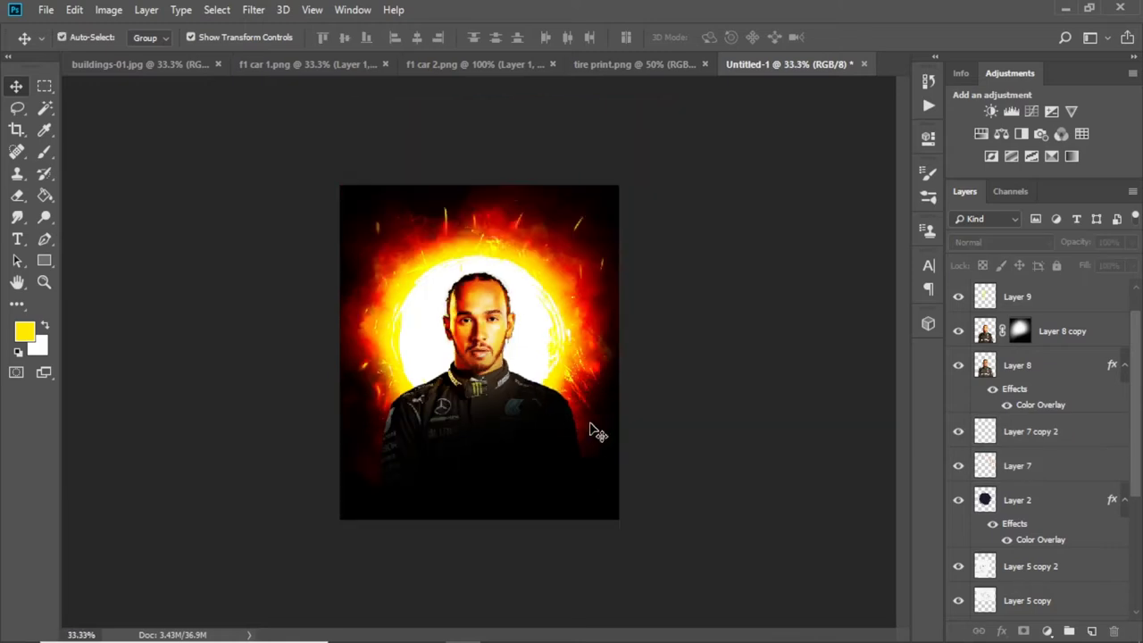
{"action": "left_click", "coordinate": [17, 106]}
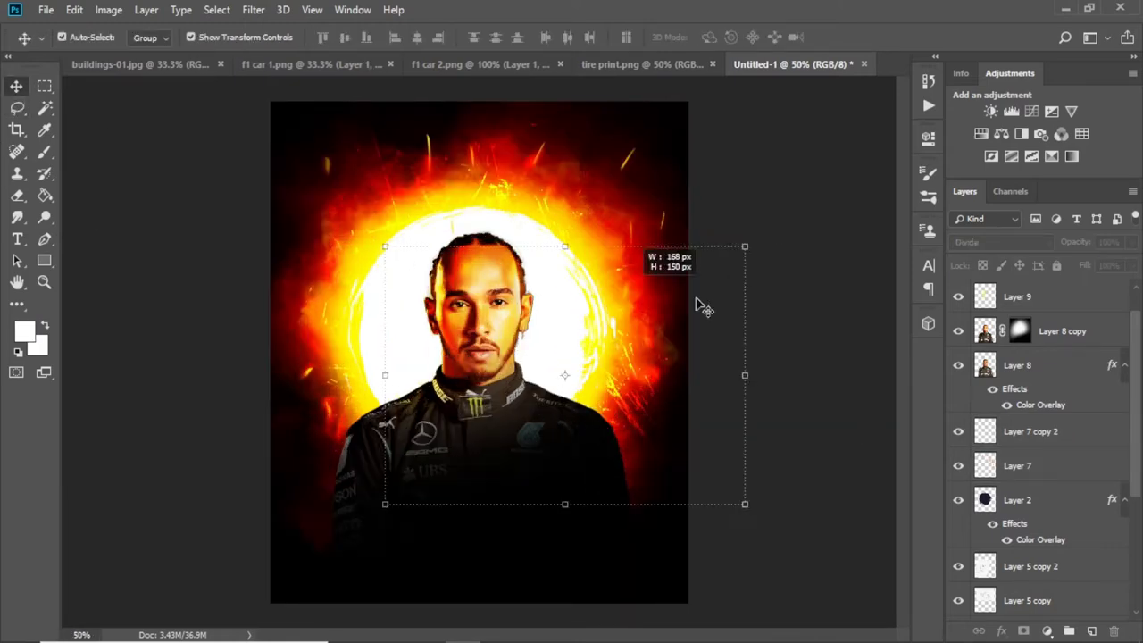
{"action": "left_click_drag", "start_coordinate": [475, 447], "coordinate": [476, 407]}
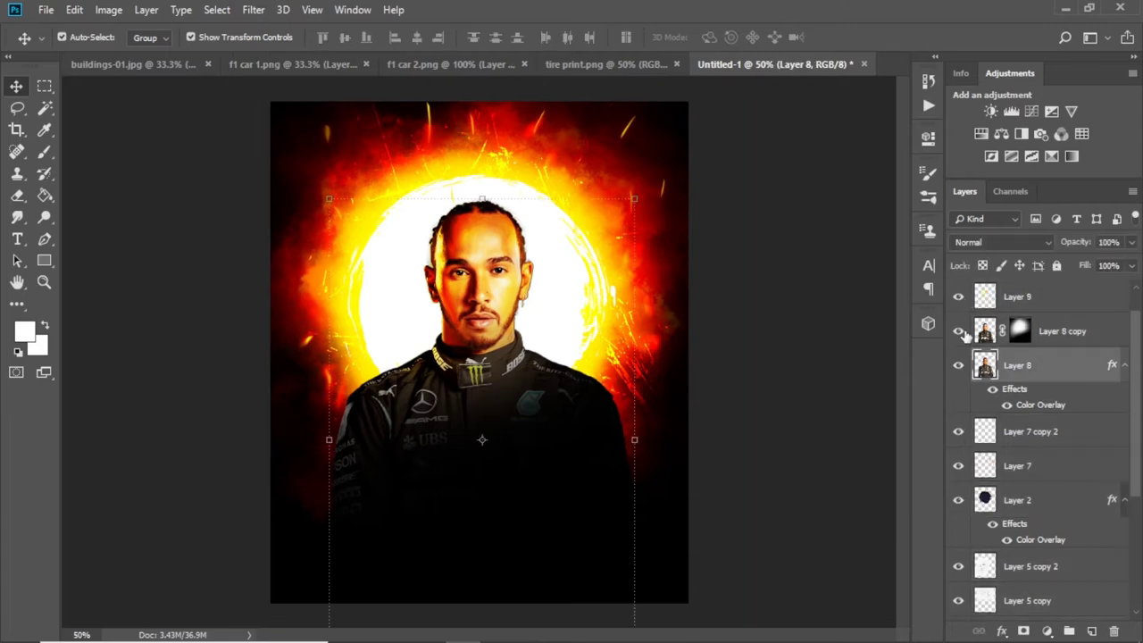
Set the eraser to 97 px at 100% flow and check the Layer 8 copy edges
{"action": "left_click", "coordinate": [17, 196]}
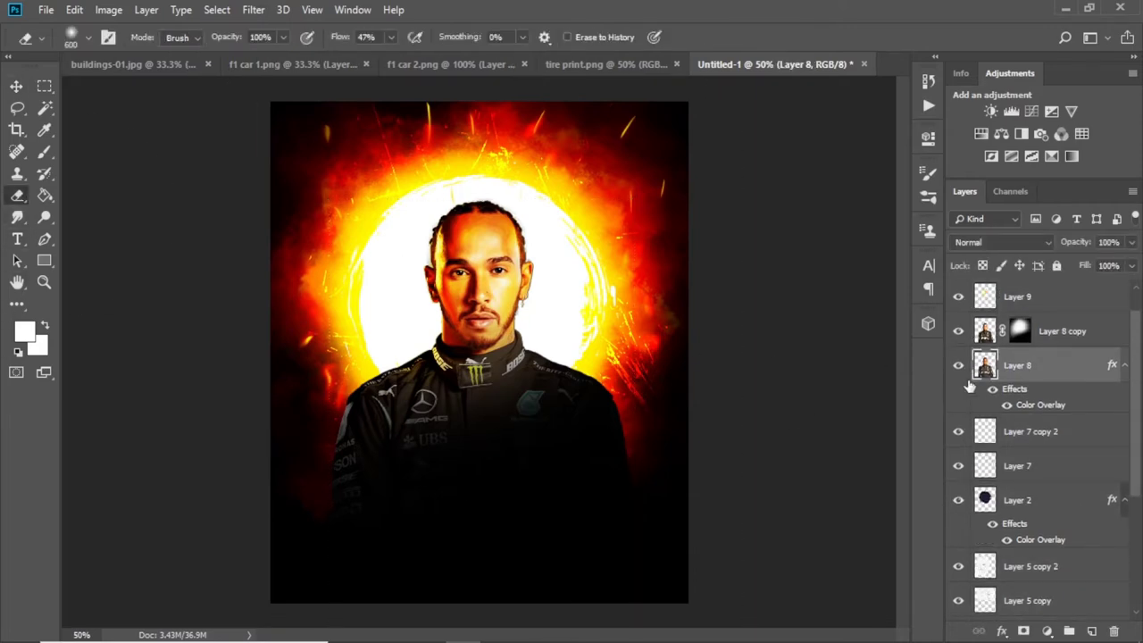
{"action": "key", "text": "ctrl+plus"}
{"action": "key", "text": "ctrl+plus"}
{"action": "right_click", "coordinate": [680, 277]}
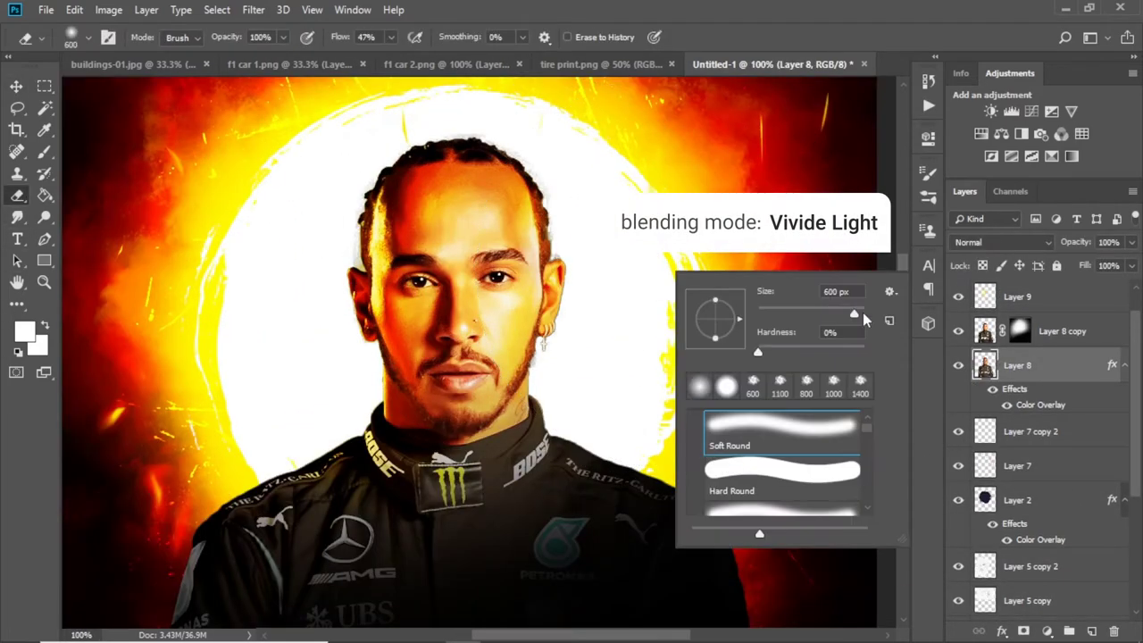
{"action": "left_click_drag", "start_coordinate": [858, 316], "coordinate": [773, 316]}
{"action": "left_click_drag", "start_coordinate": [396, 44], "coordinate": [439, 52]}
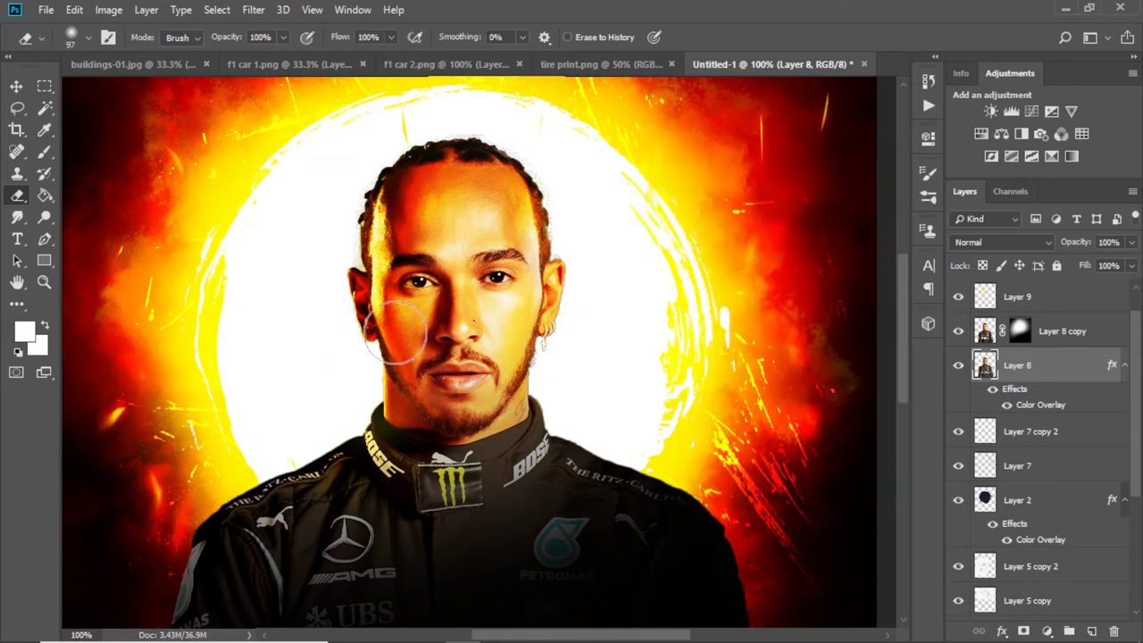
{"action": "left_click", "coordinate": [958, 331]}
{"action": "left_click", "coordinate": [958, 330]}
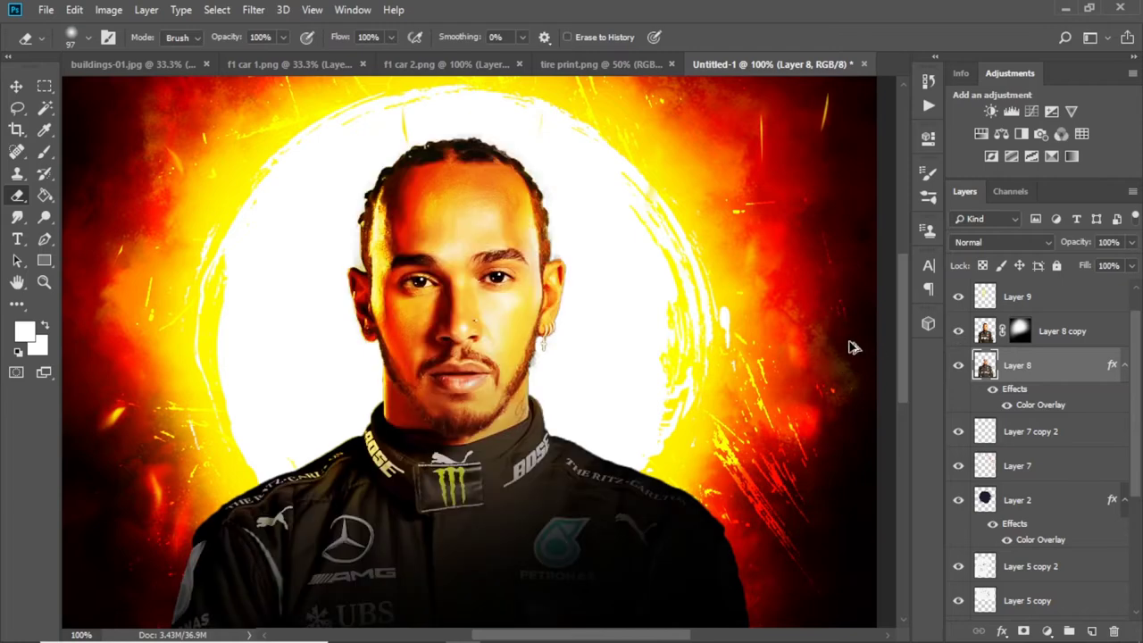
Zoom out to the whole poster, deselect, and switch to the buildings-01.jpg document
{"action": "key", "text": "ctrl+minus"}
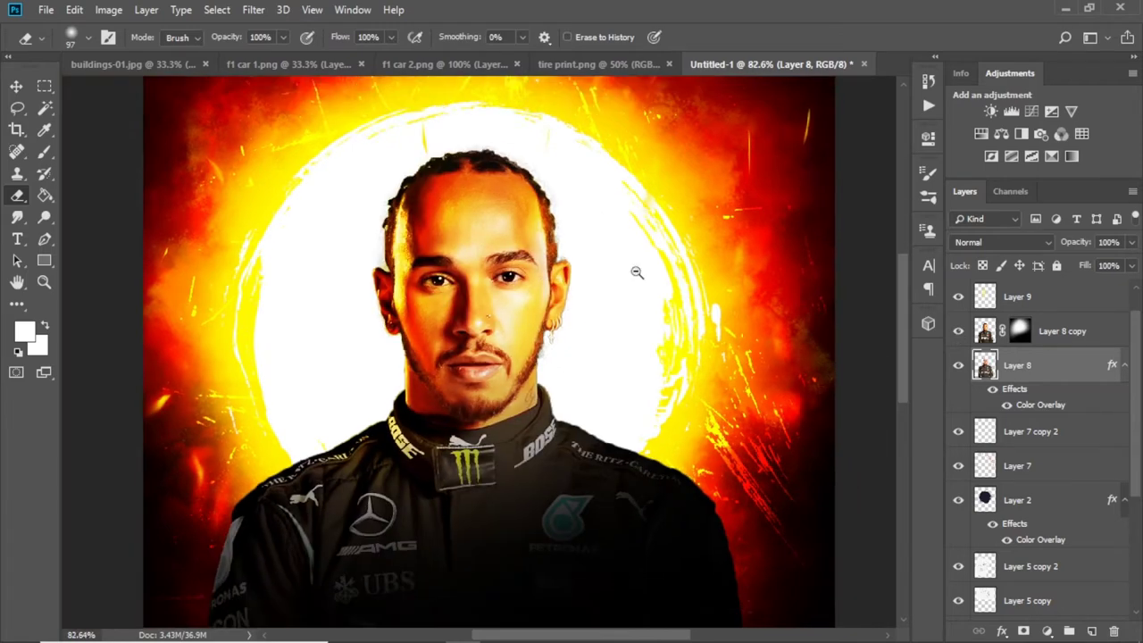
{"action": "key", "text": "ctrl+minus"}
{"action": "key", "text": "v"}
{"action": "left_click", "coordinate": [146, 135]}
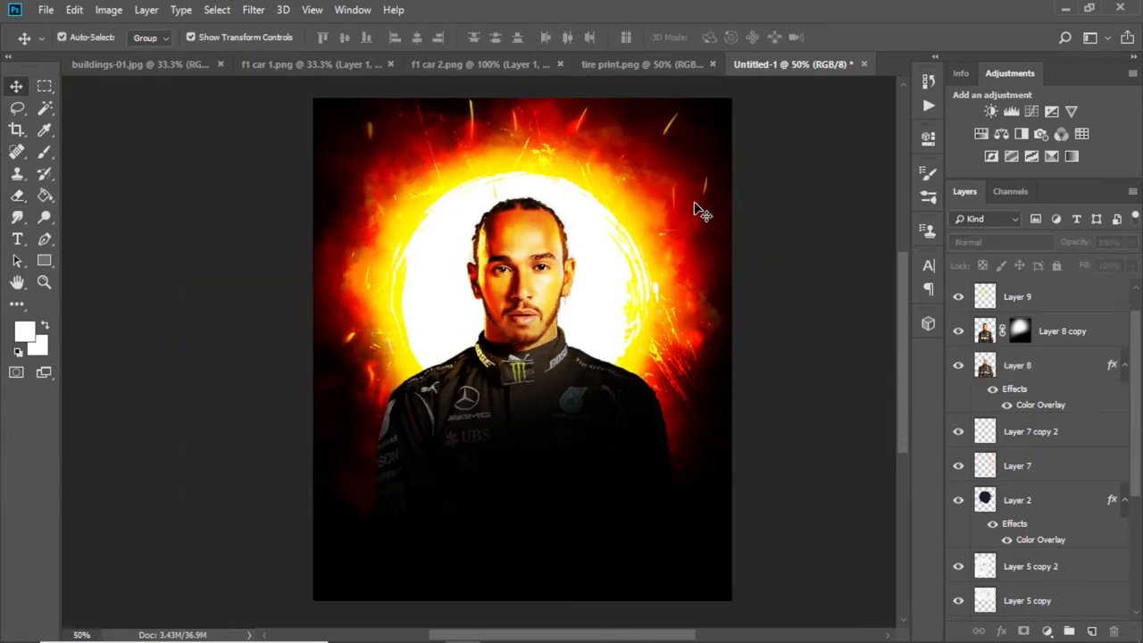
{"action": "left_click", "coordinate": [134, 63]}
Select the skyline buildings by their sampled colour
{"action": "left_click", "coordinate": [45, 108]}
{"action": "right_click", "coordinate": [218, 306]}
{"action": "left_click", "coordinate": [246, 447]}
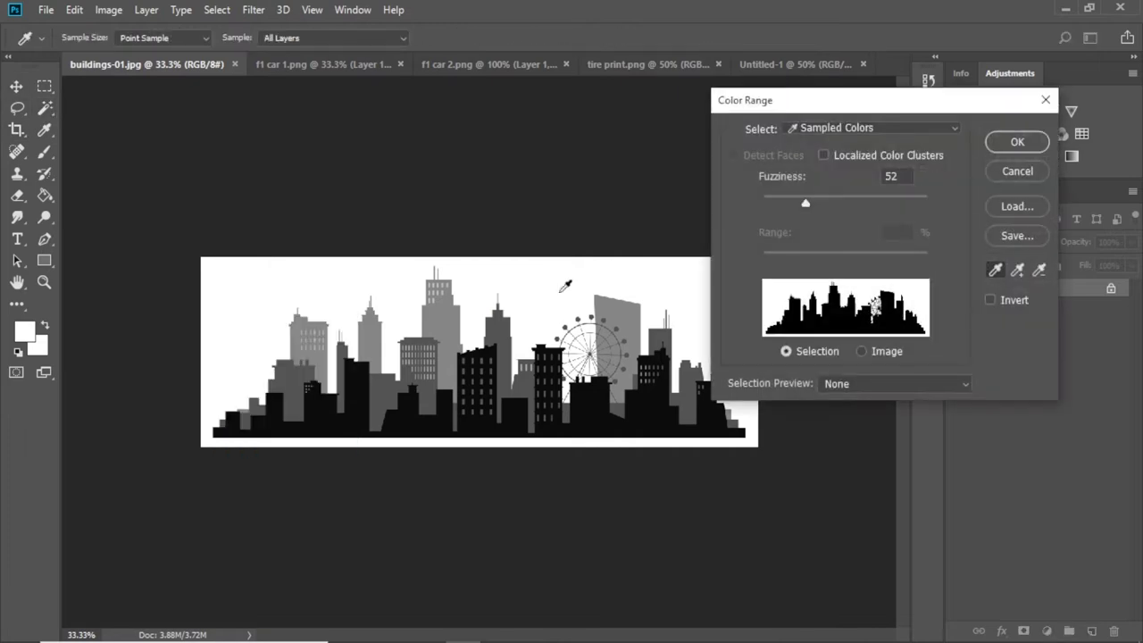
{"action": "key", "text": "Return"}
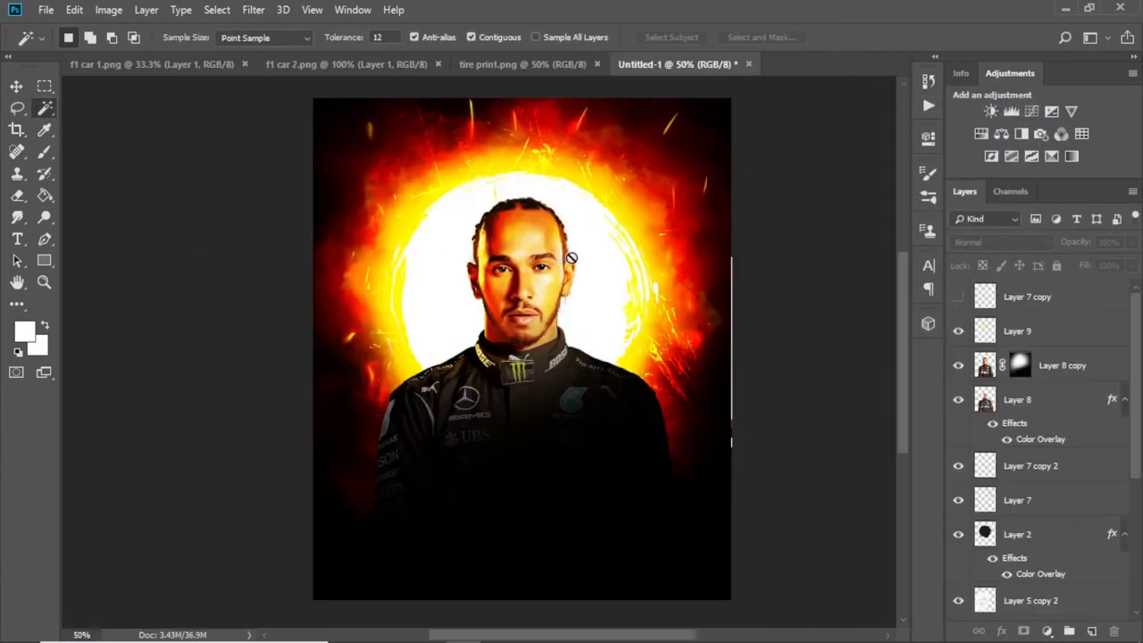
Paste the skyline as a new layer and shrink it to fit behind the driver
{"action": "key", "text": "v"}
{"action": "scroll", "coordinate": [1026, 446], "scroll_direction": "down", "scroll_amount": 3}
{"action": "left_click", "coordinate": [1023, 468]}
{"action": "key", "text": "ctrl+v"}
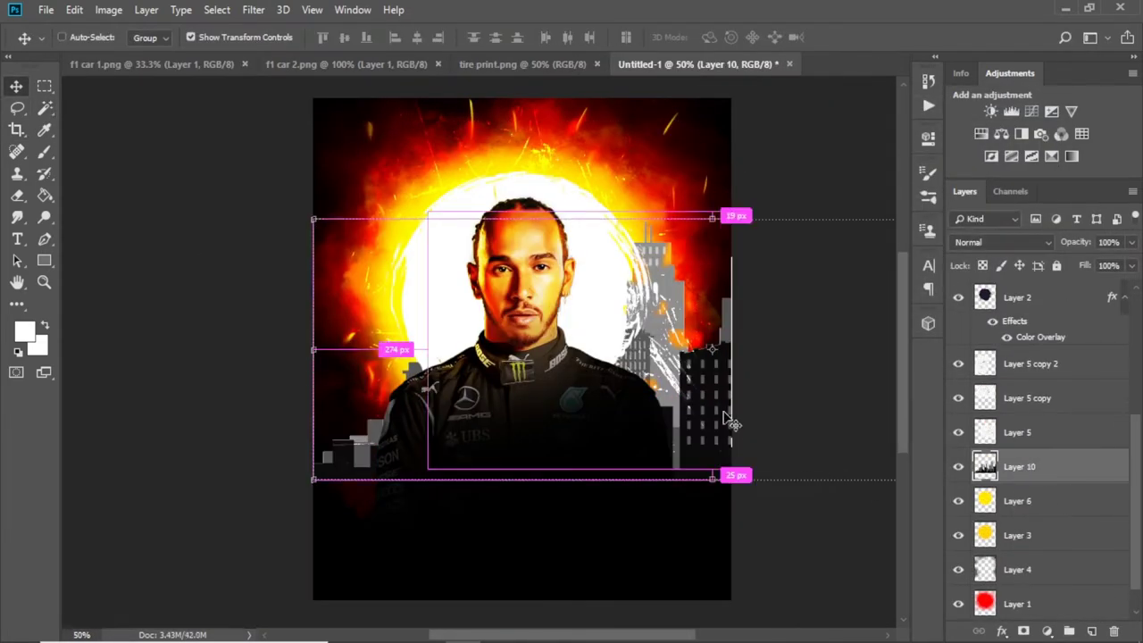
{"action": "key", "text": "ctrl+t"}
{"action": "mouse_move", "coordinate": [152, 191]}
{"action": "left_mouse_down"}
{"action": "mouse_move", "coordinate": [329, 287]}
{"action": "mouse_move", "coordinate": [385, 378]}
{"action": "left_mouse_up"}
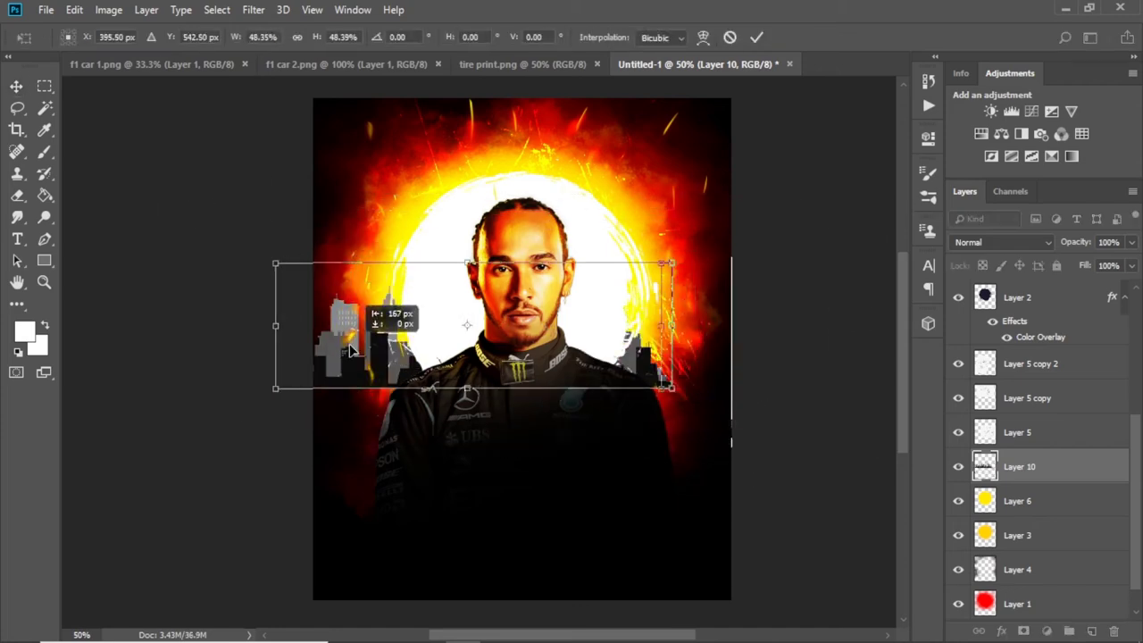
{"action": "key", "text": "Return"}
Set the skyline layer to Vivid Light and reposition it
{"action": "left_click", "coordinate": [1018, 242]}
{"action": "left_click", "coordinate": [998, 247]}
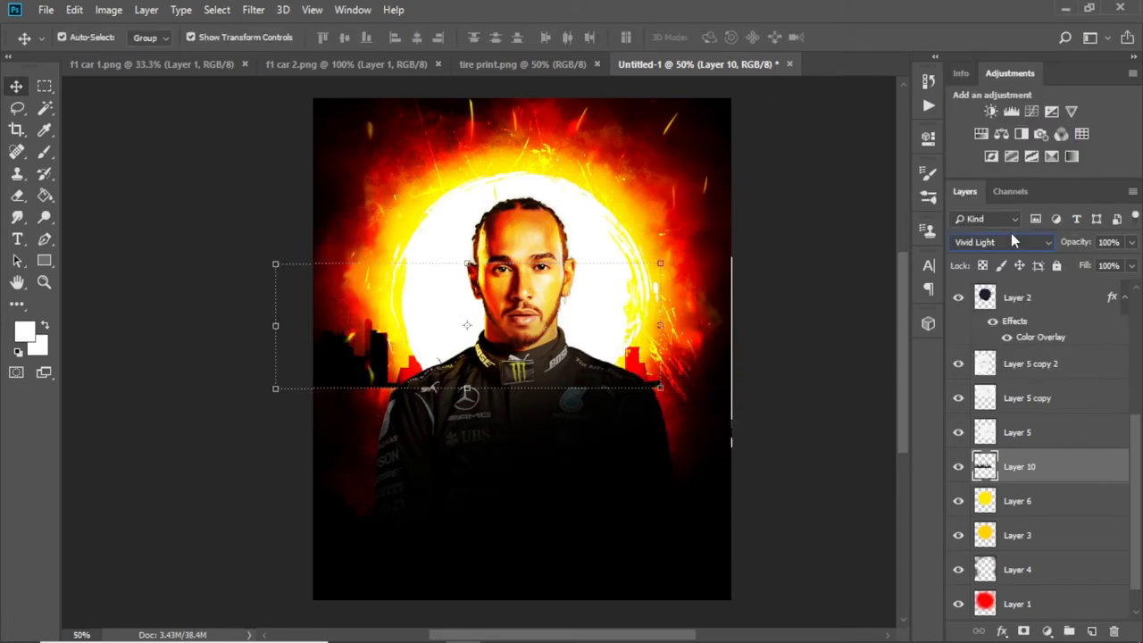
{"action": "mouse_move", "coordinate": [807, 391]}
{"action": "left_mouse_down"}
{"action": "mouse_move", "coordinate": [829, 402]}
{"action": "mouse_move", "coordinate": [829, 387]}
{"action": "left_mouse_up"}
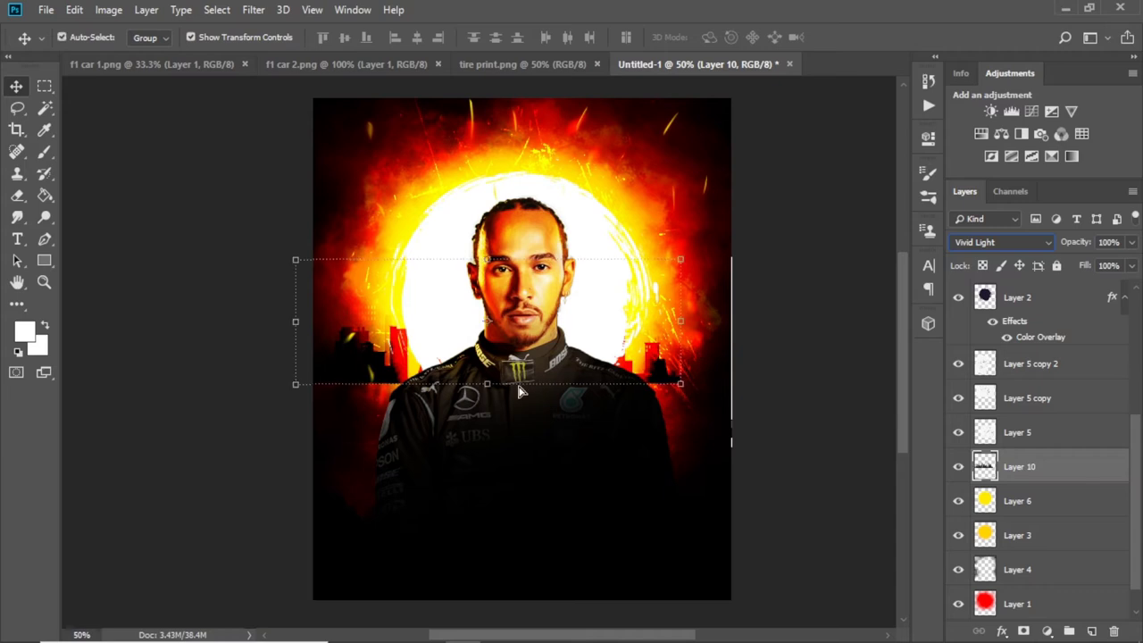
{"action": "left_click_drag", "start_coordinate": [521, 390], "coordinate": [420, 359]}
{"action": "left_click", "coordinate": [420, 360]}
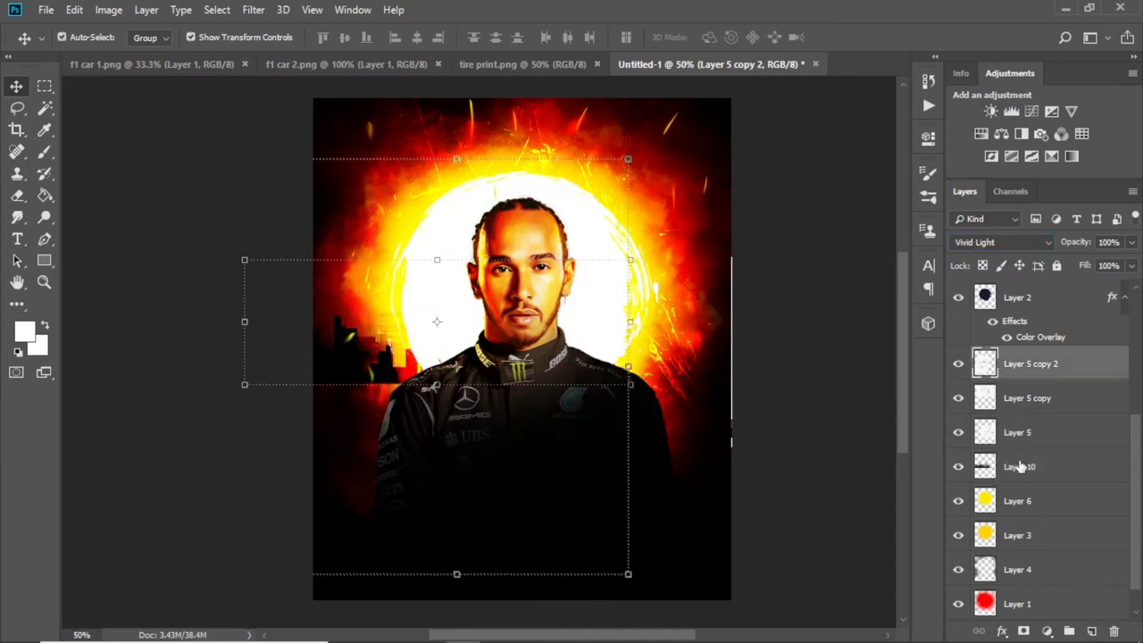
{"action": "left_click", "coordinate": [1019, 466]}
{"action": "mouse_move", "coordinate": [637, 458]}
{"action": "left_mouse_down"}
{"action": "mouse_move", "coordinate": [857, 458]}
{"action": "mouse_move", "coordinate": [853, 470]}
{"action": "mouse_move", "coordinate": [806, 465]}
{"action": "left_mouse_up"}
Widen both skyline layers across the poster and lower them toward the driver's shoulders
{"action": "left_click", "coordinate": [1071, 500], "text": "shift"}
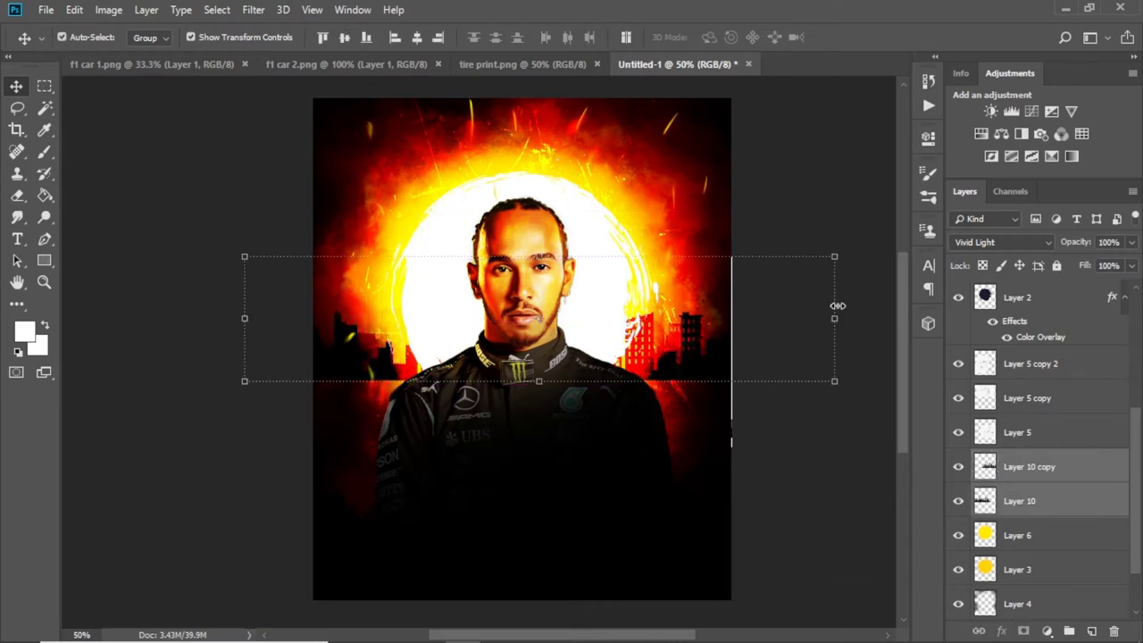
{"action": "left_click_drag", "start_coordinate": [838, 306], "coordinate": [798, 263]}
{"action": "key", "text": "Return"}
{"action": "mouse_move", "coordinate": [776, 315]}
{"action": "left_mouse_down"}
{"action": "mouse_move", "coordinate": [775, 358]}
{"action": "mouse_move", "coordinate": [777, 336]}
{"action": "left_mouse_up"}
{"action": "key", "text": "ctrl+bracketleft"}
{"action": "key", "text": "ctrl+bracketleft"}
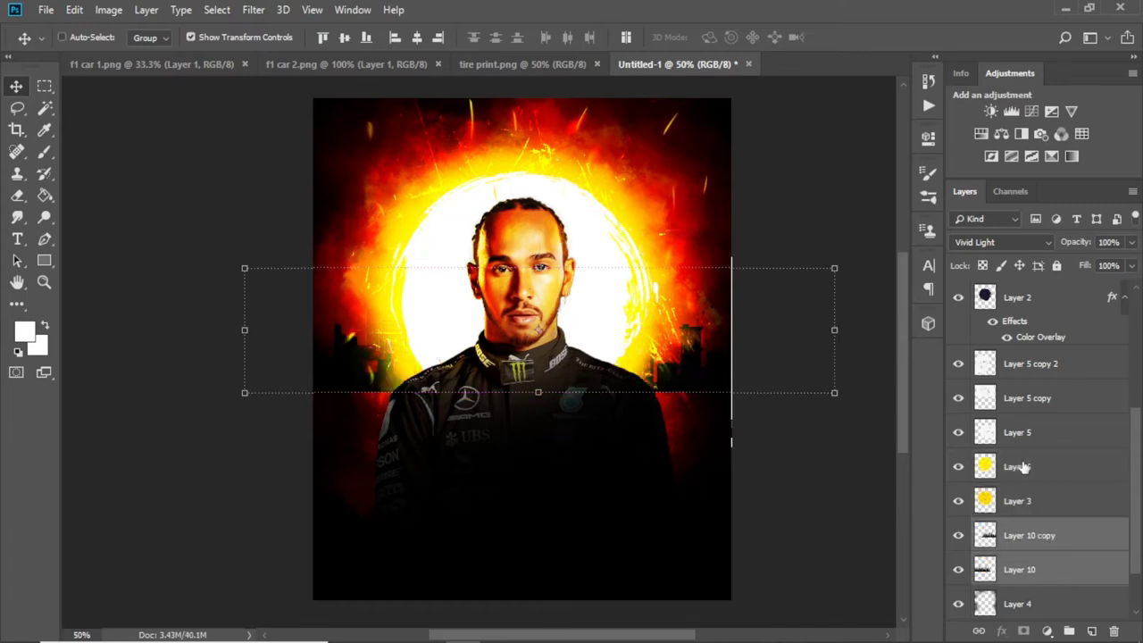
{"action": "key", "text": "ctrl+bracketright"}
{"action": "key", "text": "ctrl+bracketright"}
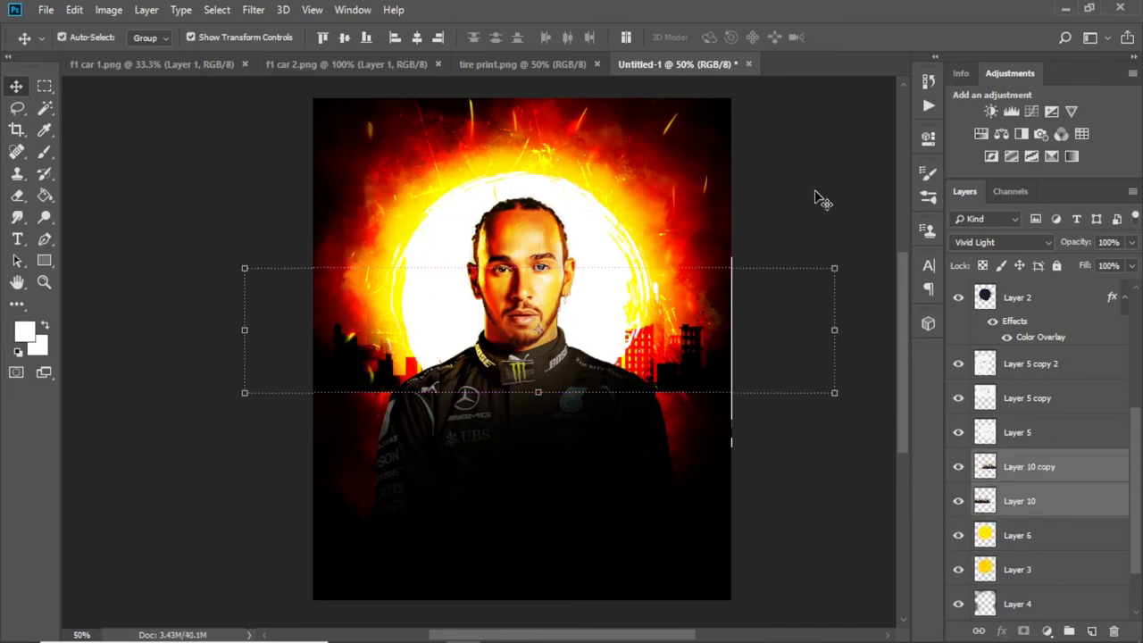
Shift the copied skyline to the right and the original skyline to the left
{"action": "key", "text": "alt+bracketright"}
{"action": "key", "text": "alt+bracketleft"}
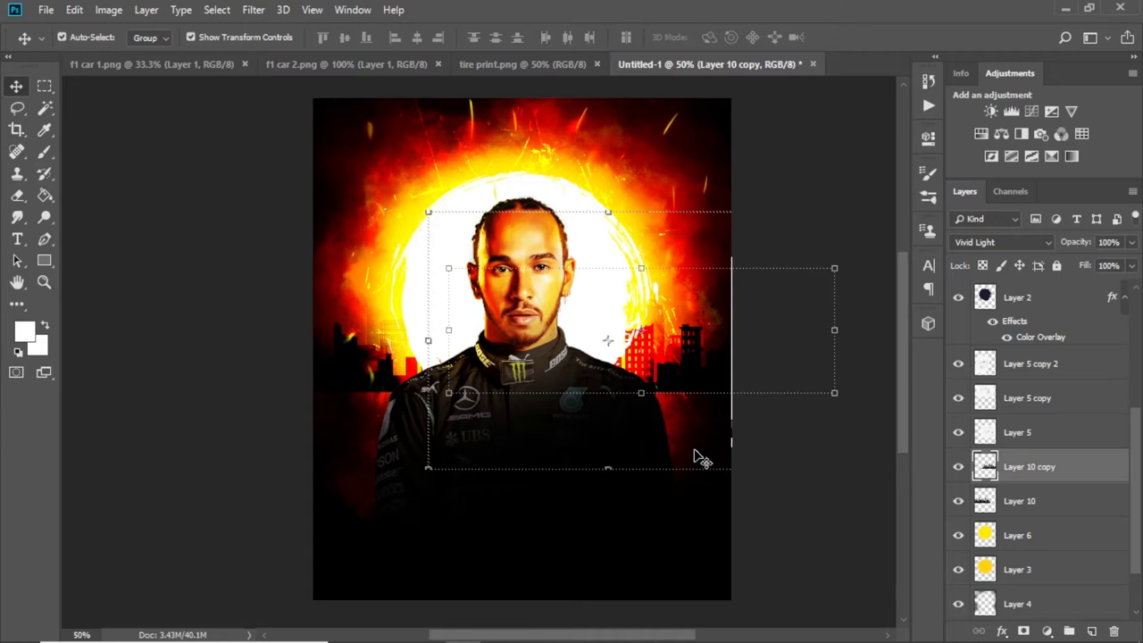
{"action": "mouse_move", "coordinate": [702, 459]}
{"action": "left_mouse_down"}
{"action": "mouse_move", "coordinate": [804, 472]}
{"action": "mouse_move", "coordinate": [742, 459]}
{"action": "mouse_move", "coordinate": [786, 472]}
{"action": "left_mouse_up"}
{"action": "key", "text": "alt+bracketleft"}
{"action": "left_click_drag", "start_coordinate": [849, 510], "coordinate": [774, 507]}
{"action": "left_click", "coordinate": [1031, 466], "text": "shift"}
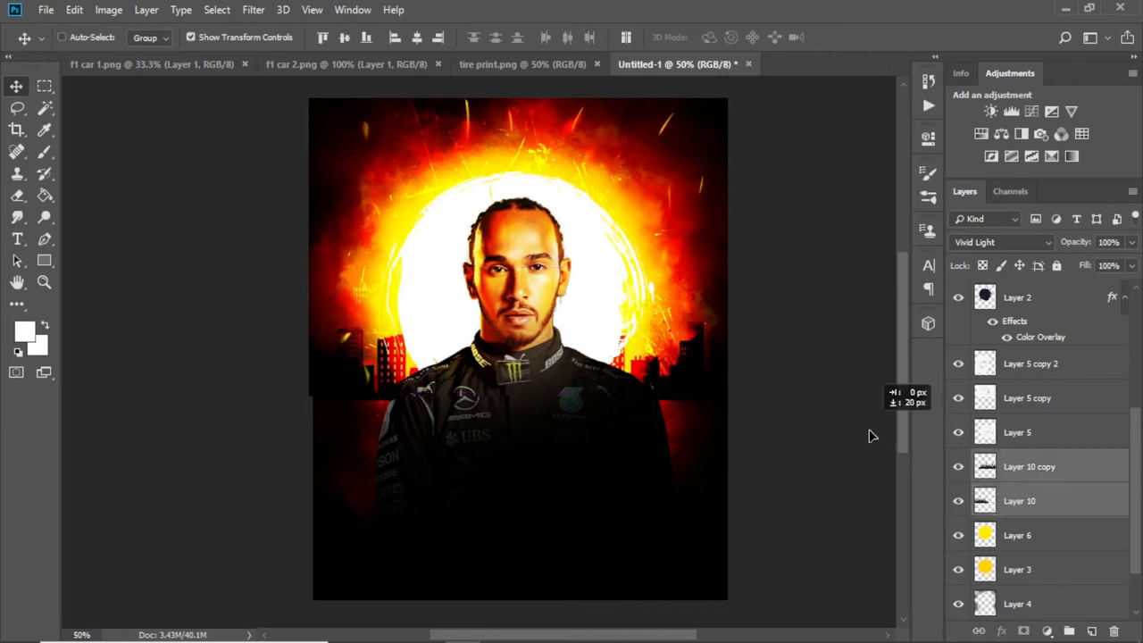
{"action": "key", "text": "ctrl+plus"}
Paint black with a large soft round brush inside a rectangular band at the bottom, on a new layer
{"action": "key", "text": "m"}
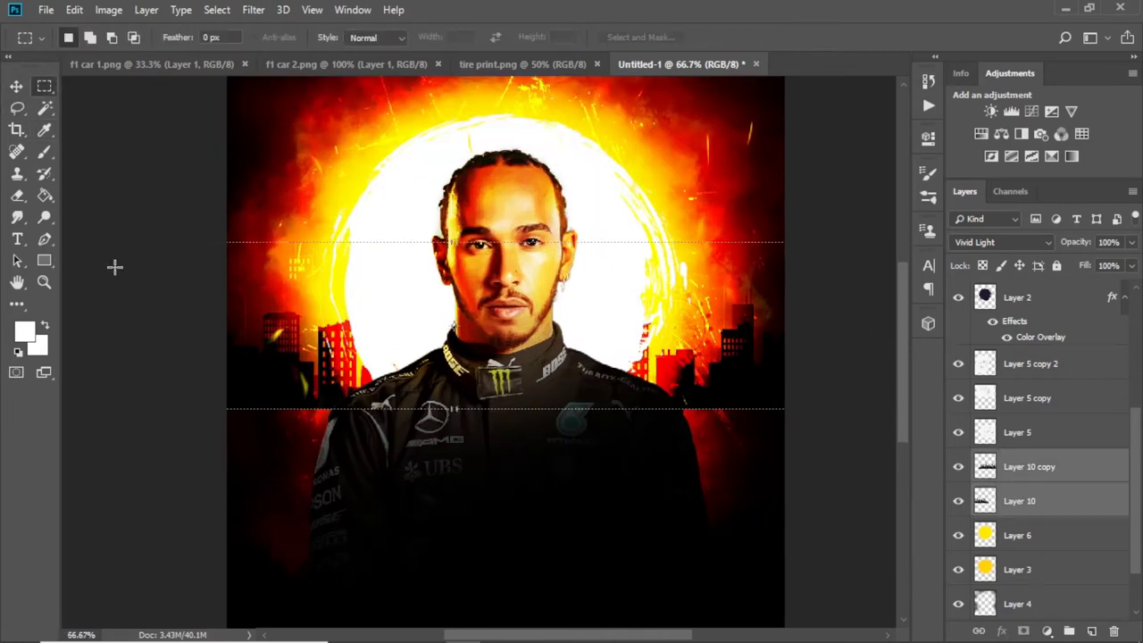
{"action": "left_click_drag", "start_coordinate": [791, 540], "coordinate": [785, 564]}
{"action": "left_click", "coordinate": [1091, 631]}
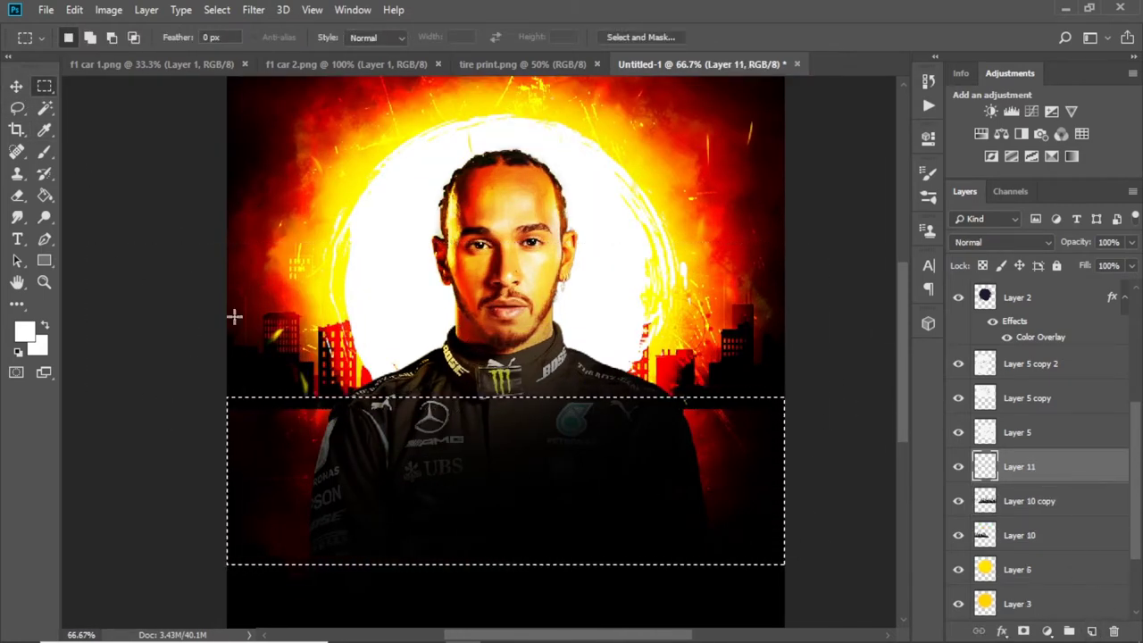
{"action": "key", "text": "d"}
{"action": "key", "text": "b"}
{"action": "right_click", "coordinate": [366, 368]}
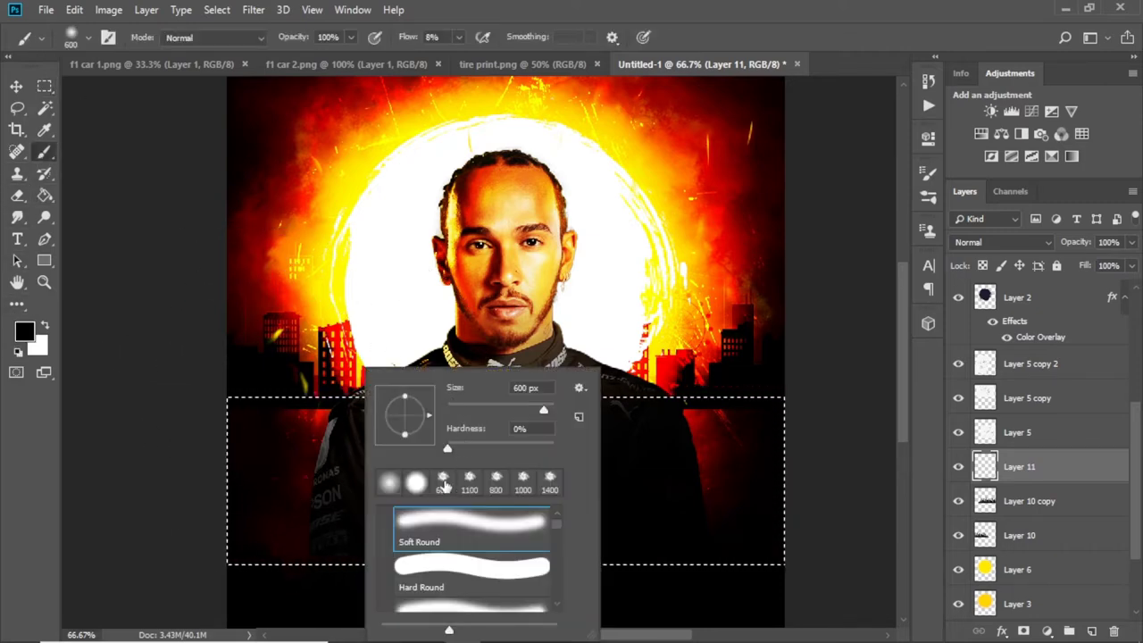
{"action": "left_click", "coordinate": [152, 268]}
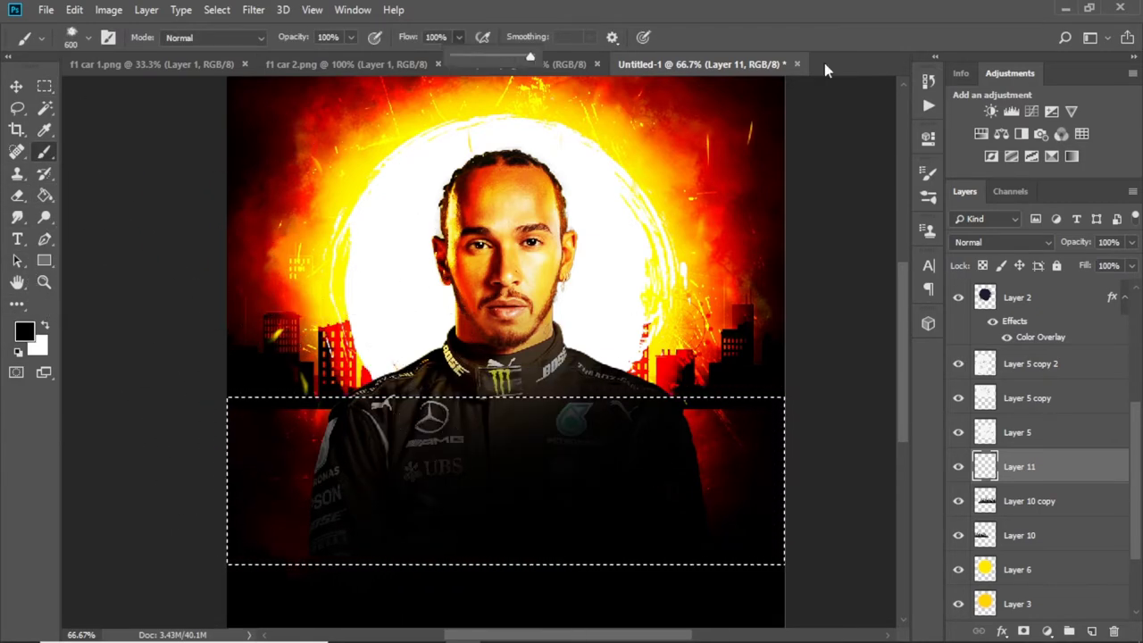
{"action": "left_click", "coordinate": [290, 410]}
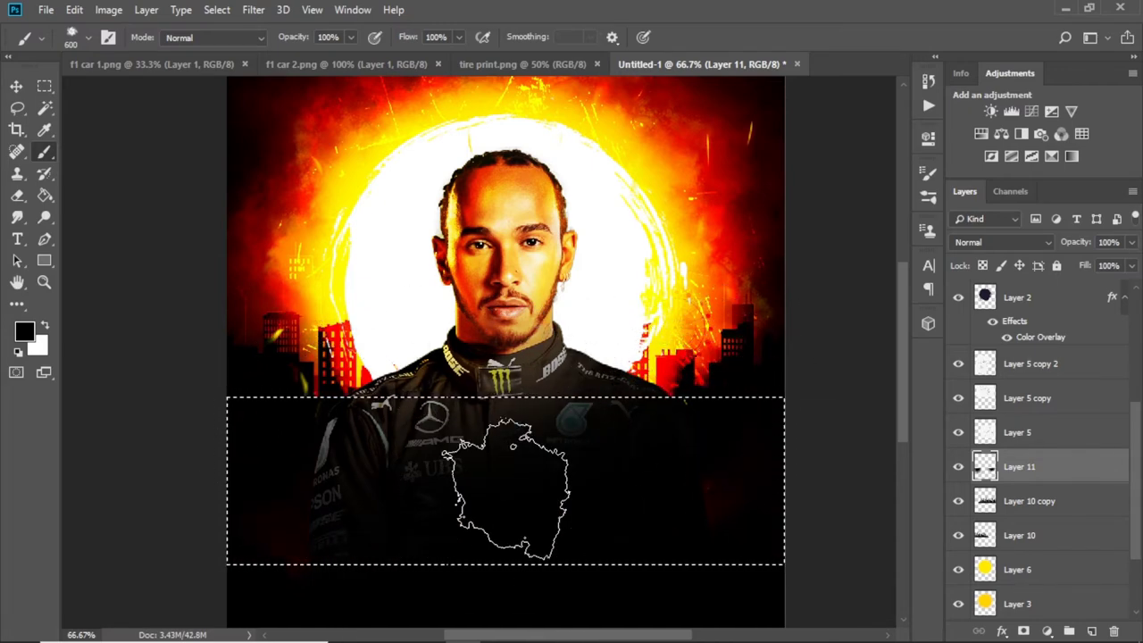
{"action": "left_click", "coordinate": [45, 86]}
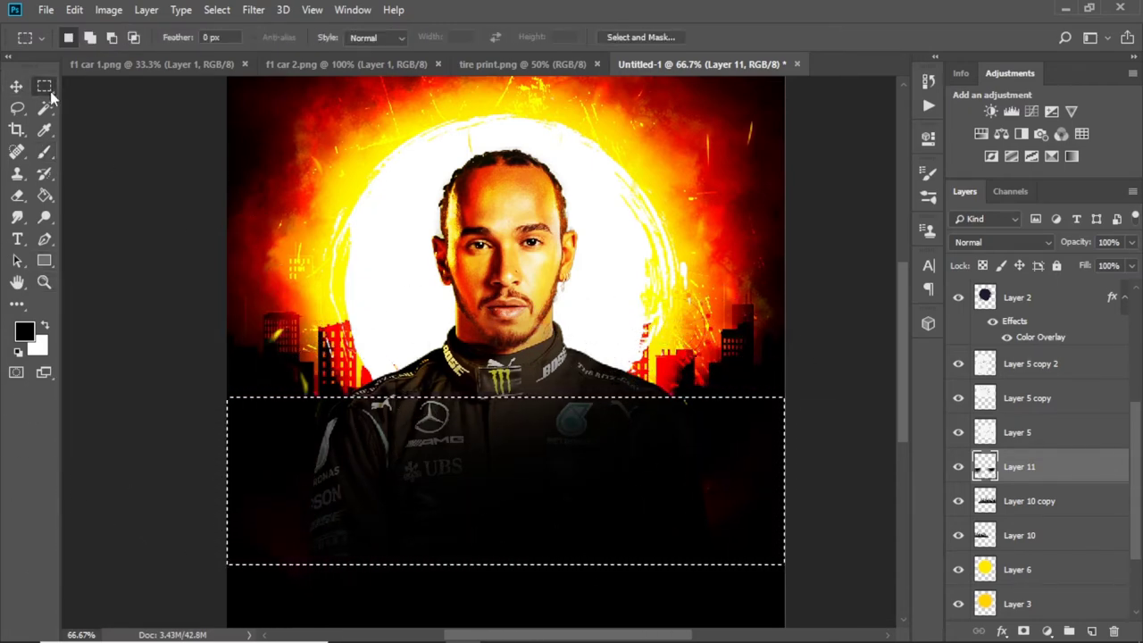
Bring the car from f1 car 1.png into the poster, shrunk among the right-hand buildings
{"action": "key", "text": "v"}
{"action": "left_click", "coordinate": [152, 64]}
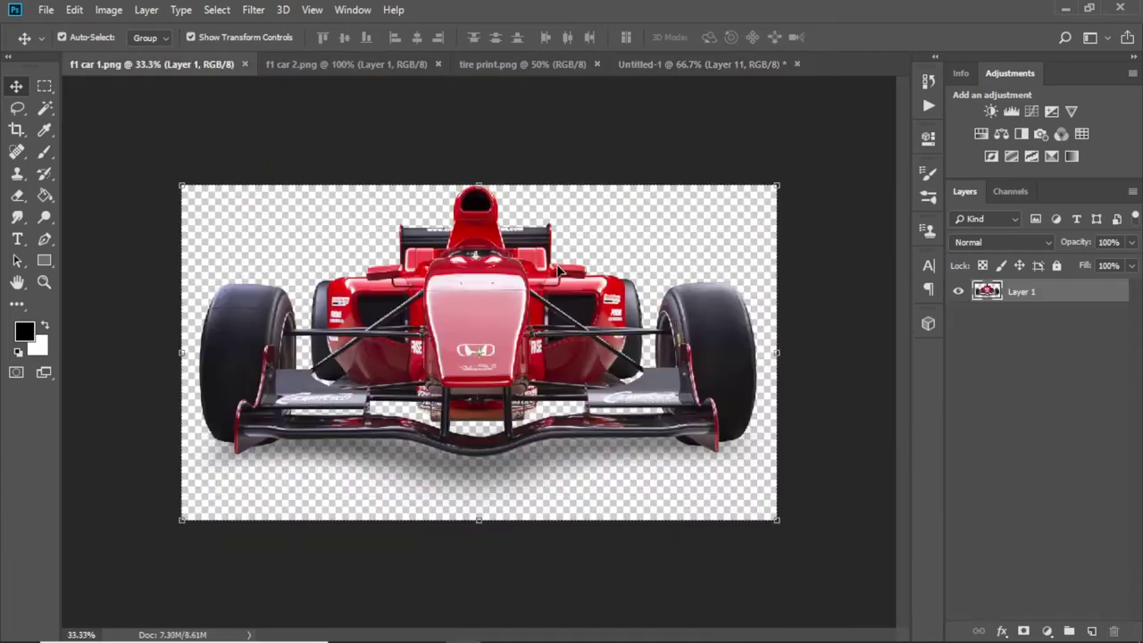
{"action": "key", "text": "ctrl+w"}
{"action": "left_click", "coordinate": [580, 256]}
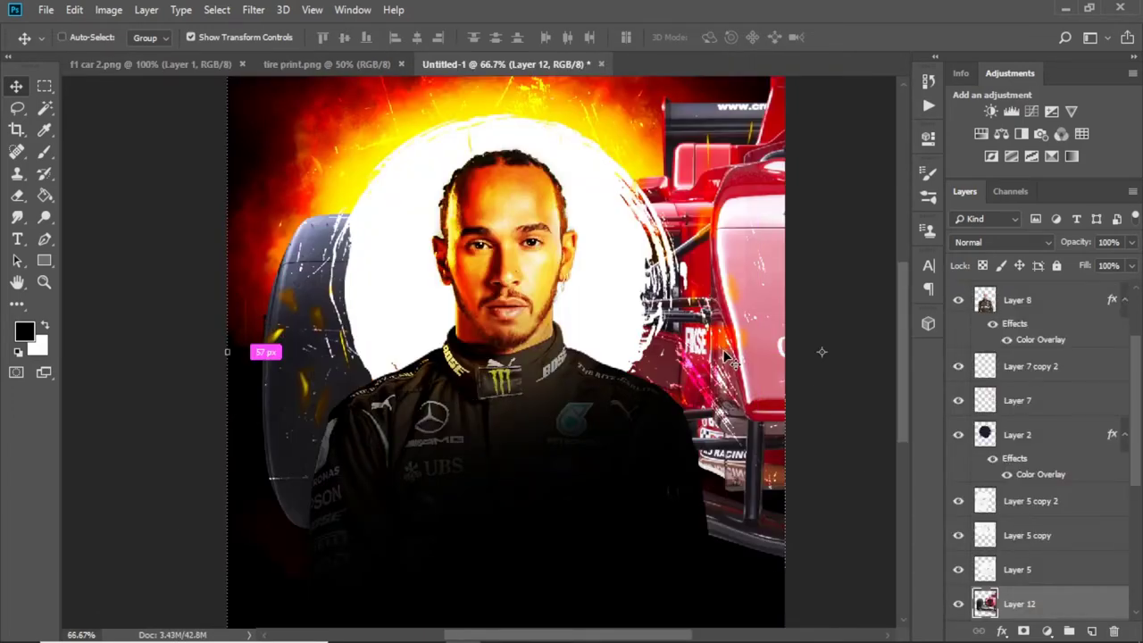
{"action": "key", "text": "ctrl+minus"}
{"action": "mouse_move", "coordinate": [272, 191]}
{"action": "left_mouse_down"}
{"action": "mouse_move", "coordinate": [622, 376]}
{"action": "mouse_move", "coordinate": [683, 353]}
{"action": "mouse_move", "coordinate": [676, 366]}
{"action": "left_mouse_up"}
{"action": "scroll", "coordinate": [758, 434], "scroll_direction": "up", "scroll_amount": 3}
{"action": "key", "text": "Return"}
{"action": "left_click_drag", "start_coordinate": [681, 434], "coordinate": [645, 427]}
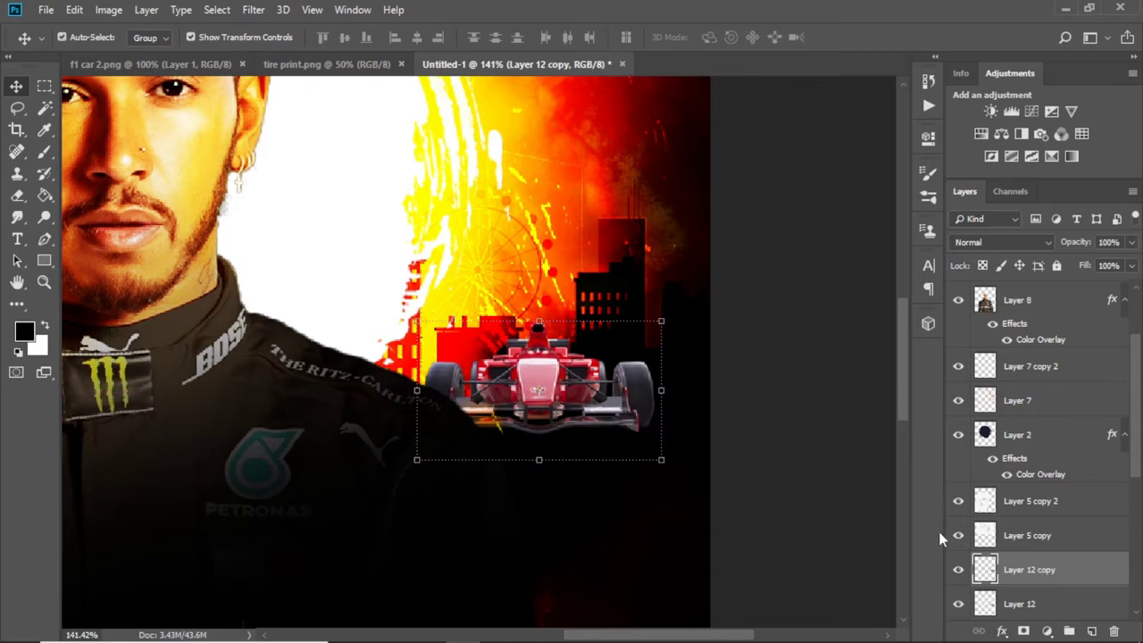
Give the car copy a black Color Overlay and hide the red car with a Hide All mask
{"action": "double_click", "coordinate": [1080, 568]}
{"action": "left_click", "coordinate": [536, 393]}
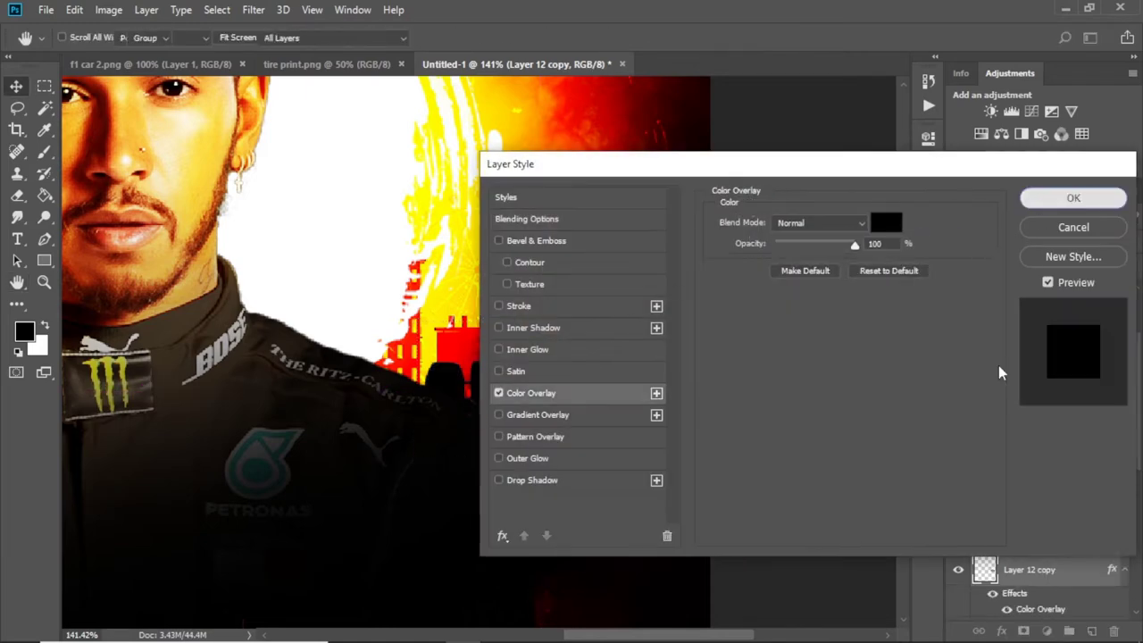
{"action": "left_click", "coordinate": [1071, 196]}
{"action": "left_click_drag", "start_coordinate": [1018, 612], "coordinate": [1009, 540]}
{"action": "left_click", "coordinate": [153, 11]}
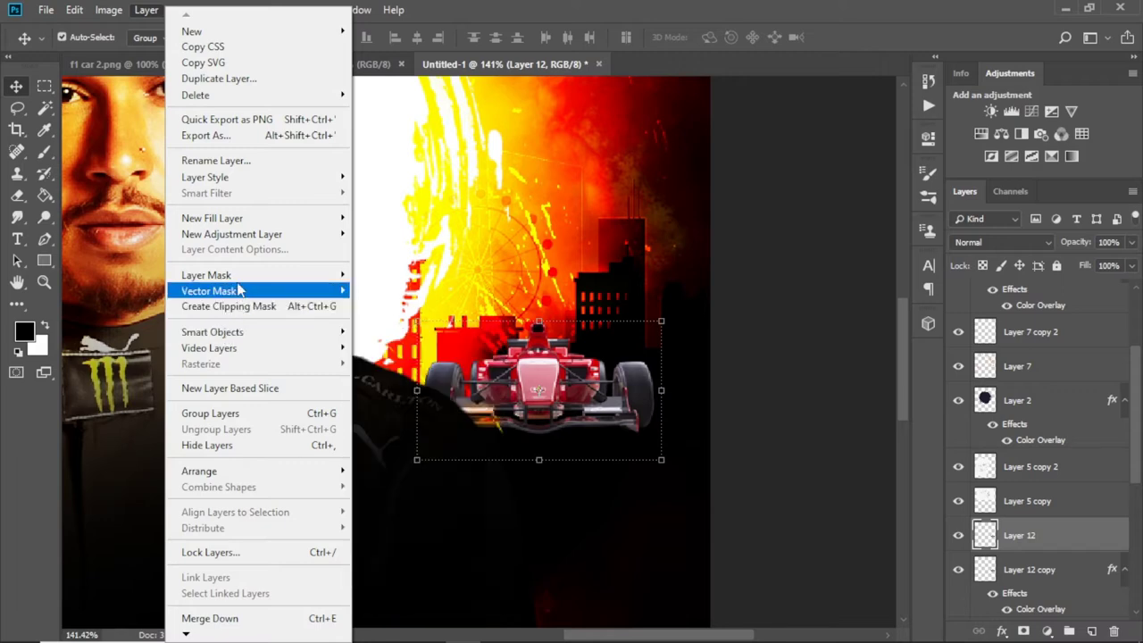
{"action": "mouse_move", "coordinate": [207, 275]}
{"action": "left_click", "coordinate": [381, 290]}
Paint the red car back into view on its mask with a 158 px brush
{"action": "key", "text": "b"}
{"action": "right_click", "coordinate": [527, 303]}
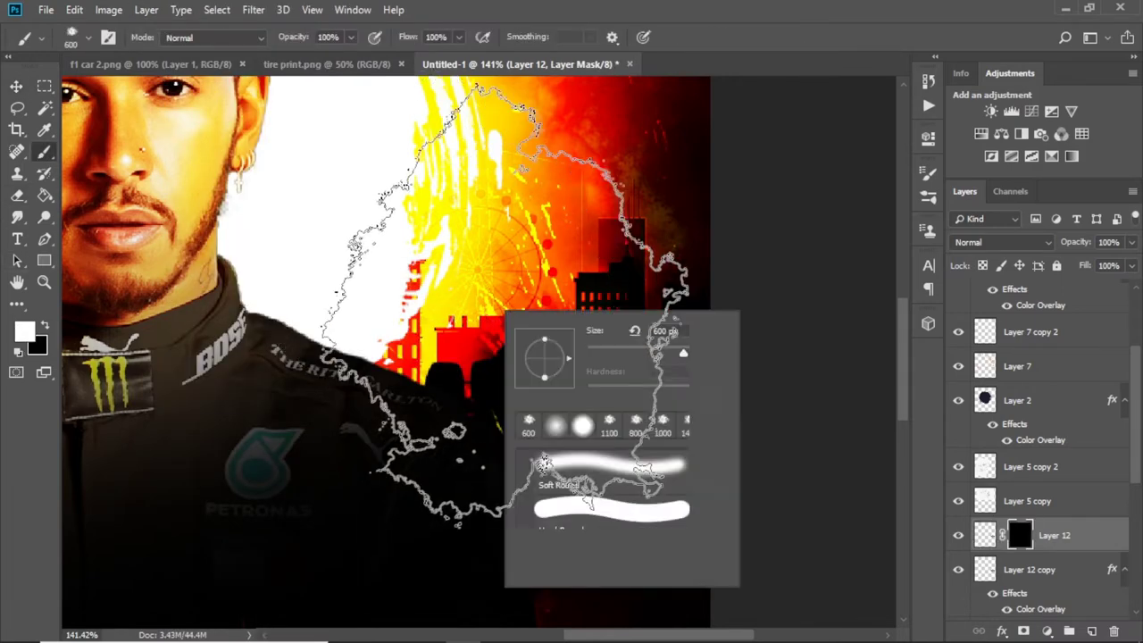
{"action": "type", "text": "158"}
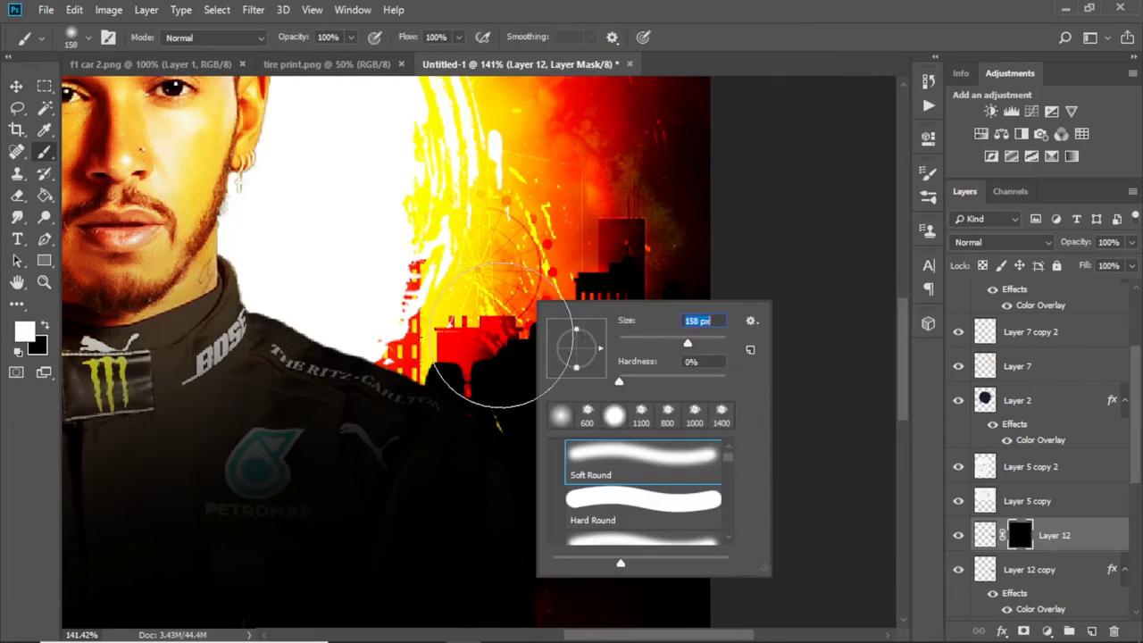
{"action": "key", "text": "Return"}
{"action": "mouse_move", "coordinate": [500, 352]}
{"action": "left_mouse_down"}
{"action": "mouse_move", "coordinate": [612, 256]}
{"action": "mouse_move", "coordinate": [383, 256]}
{"action": "mouse_move", "coordinate": [500, 259]}
{"action": "mouse_move", "coordinate": [497, 288]}
{"action": "left_mouse_up"}
{"action": "key", "text": "ctrl+z"}
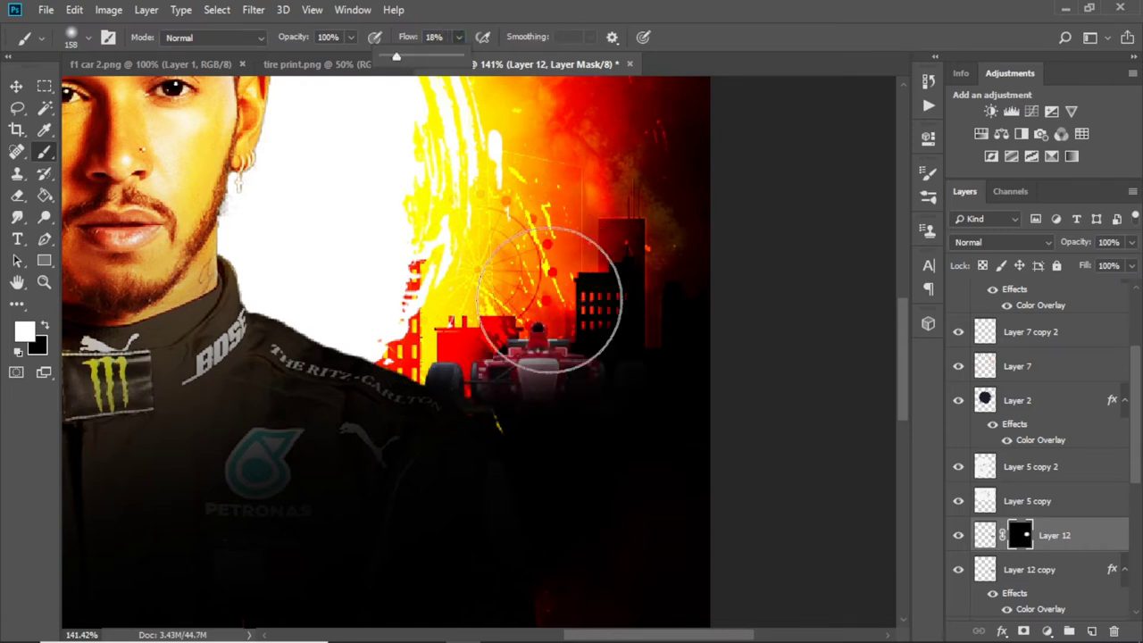
Choose the layer position for the next car and switch to f1 car 2.png
{"action": "key", "text": "v"}
{"action": "scroll", "coordinate": [1061, 571], "scroll_direction": "down", "scroll_amount": 2}
{"action": "left_click", "coordinate": [1061, 571]}
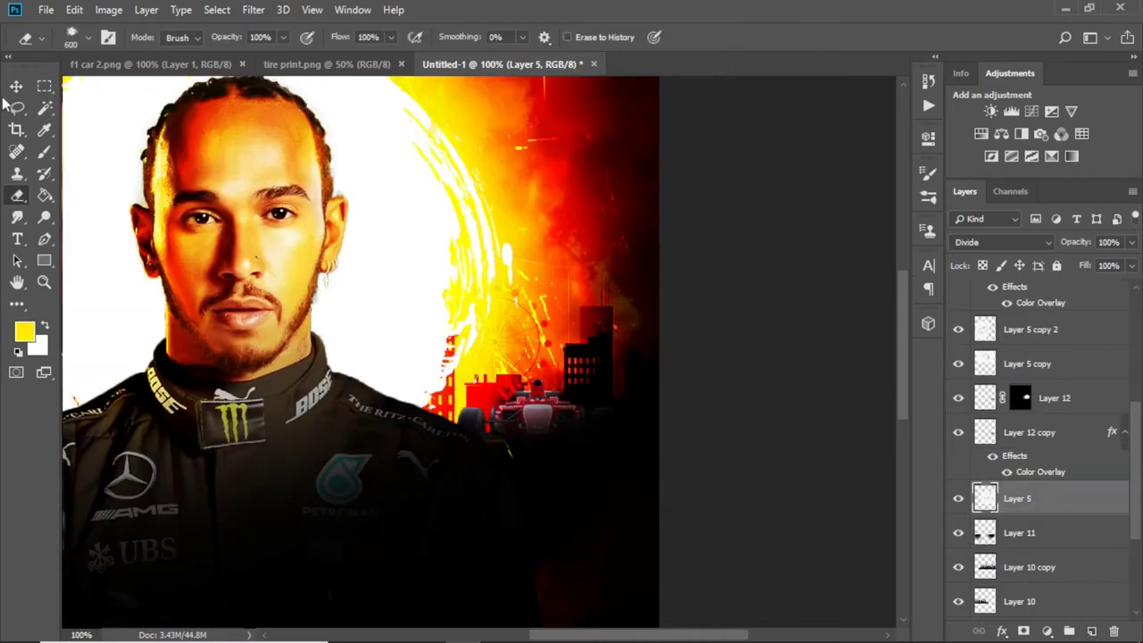
{"action": "left_click", "coordinate": [326, 64]}
{"action": "left_click", "coordinate": [151, 64]}
Paste the second car into the poster, enlarged and placed on the left
{"action": "key", "text": "ctrl+x"}
{"action": "key", "text": "ctrl+w"}
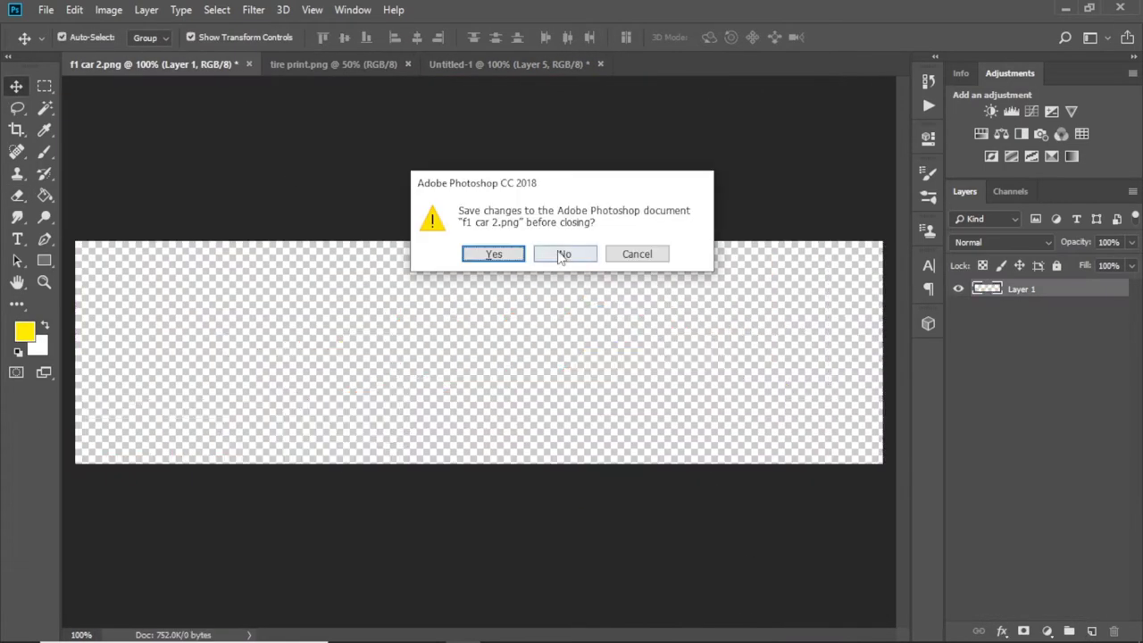
{"action": "left_click", "coordinate": [548, 255]}
{"action": "key", "text": "ctrl+v"}
{"action": "key", "text": "ctrl+t"}
{"action": "left_click_drag", "start_coordinate": [342, 339], "coordinate": [277, 377]}
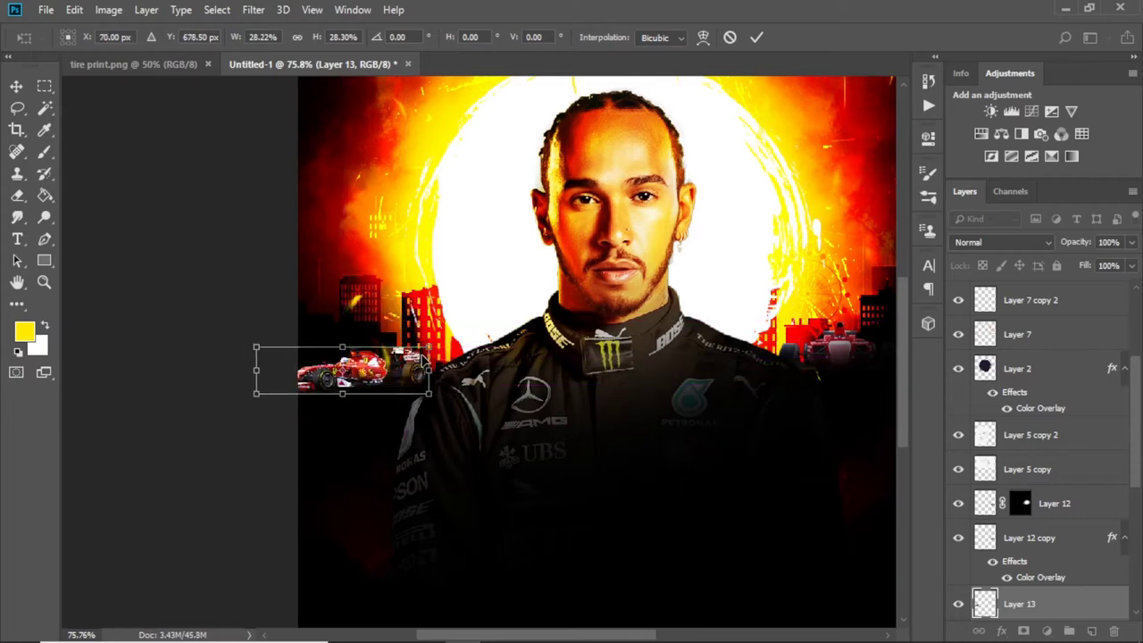
{"action": "left_click_drag", "start_coordinate": [277, 377], "coordinate": [464, 336]}
{"action": "key", "text": "Return"}
Duplicate the second car and paste the colour-overlay layer style onto Layer 13 copy
{"action": "key", "text": "ctrl+j"}
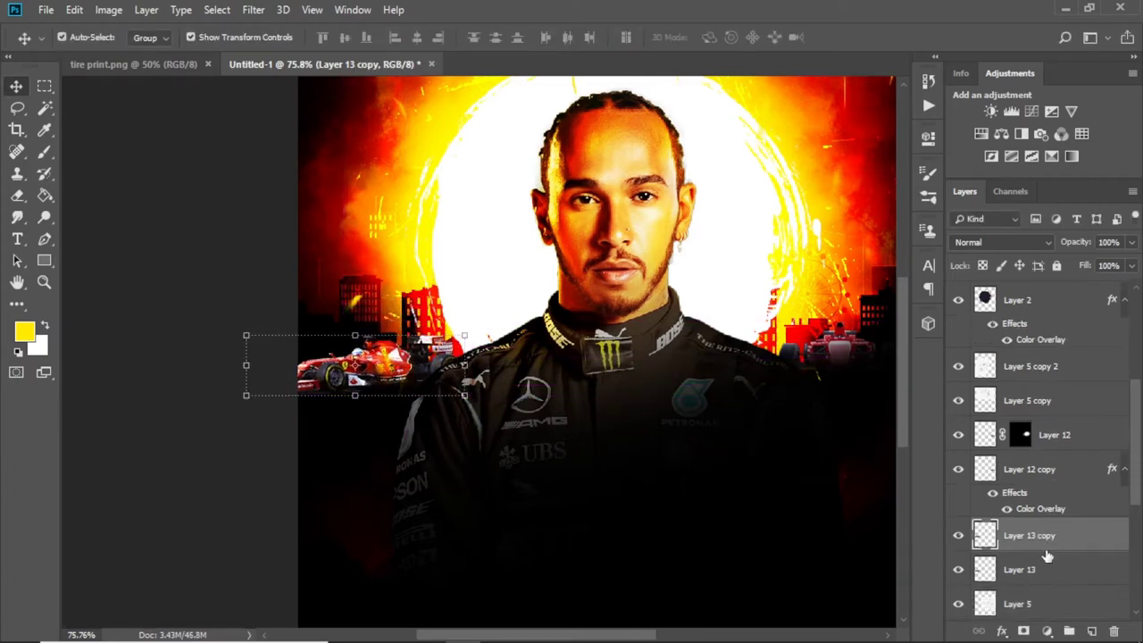
{"action": "right_click", "coordinate": [1056, 466]}
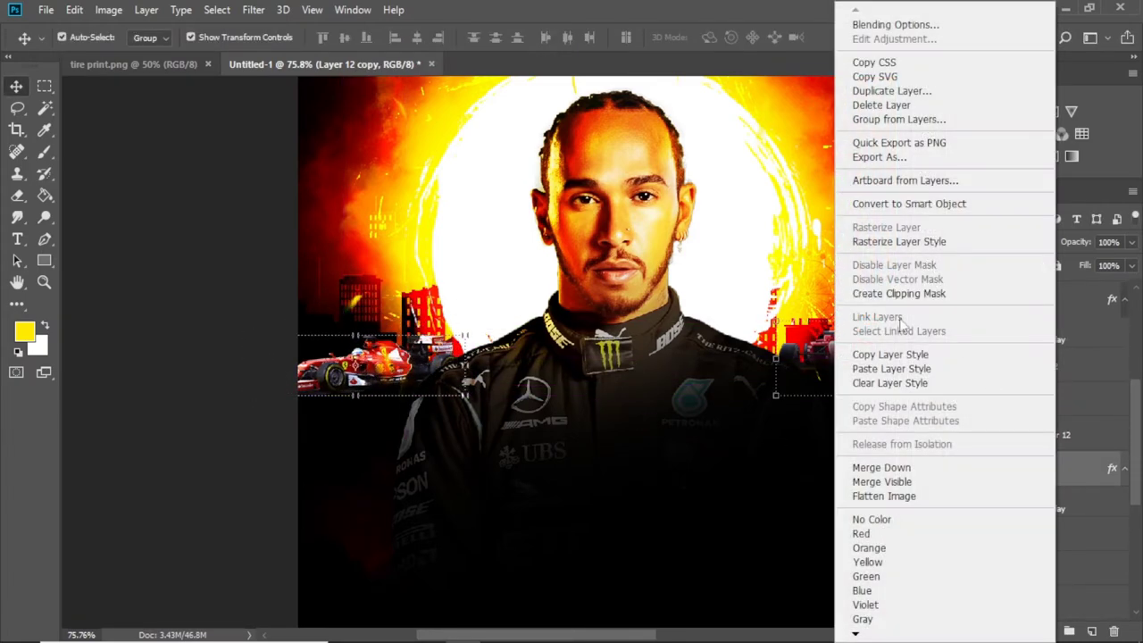
{"action": "left_click", "coordinate": [891, 354]}
{"action": "right_click", "coordinate": [1036, 531]}
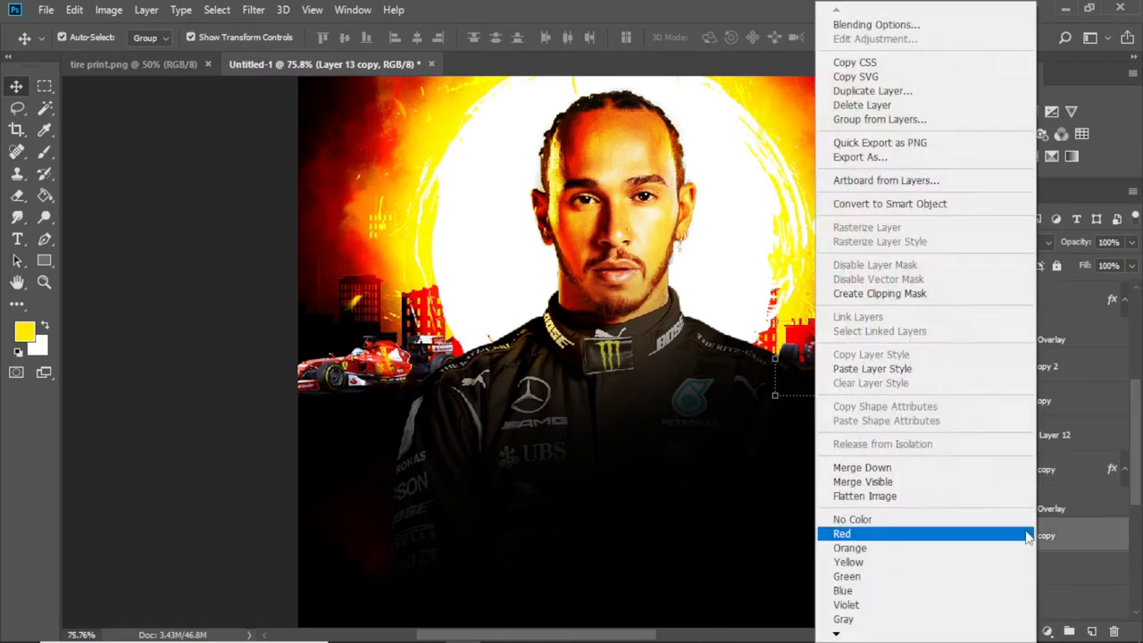
{"action": "right_click", "coordinate": [1067, 366]}
{"action": "left_click", "coordinate": [902, 369]}
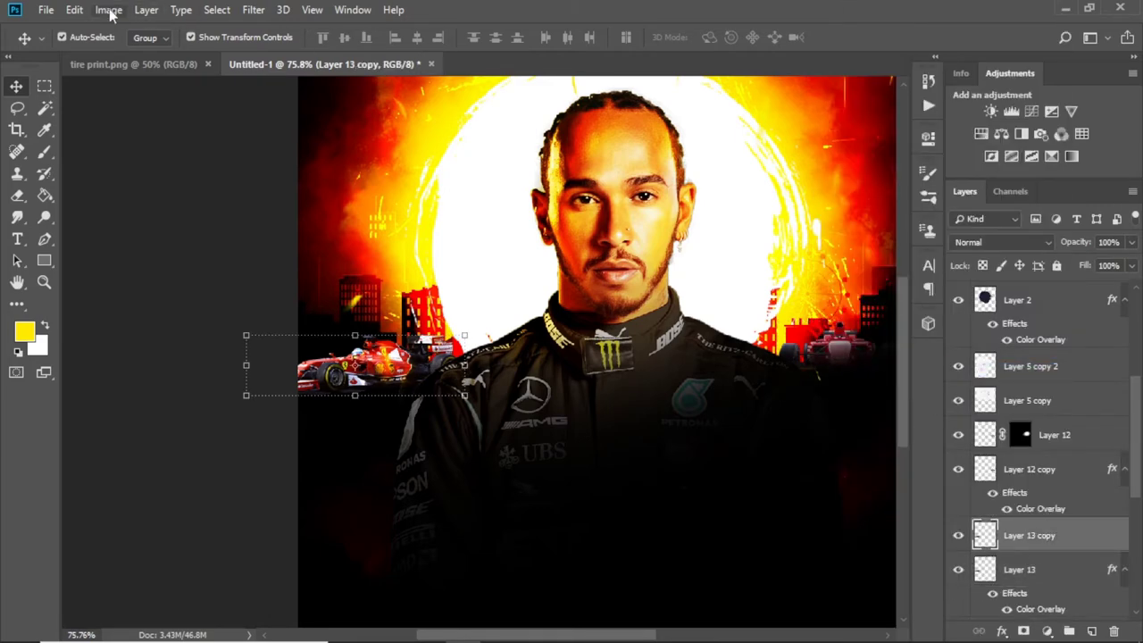
Add a layer mask to Layer 13 copy and paint it with a 200 px brush
{"action": "left_click", "coordinate": [145, 10]}
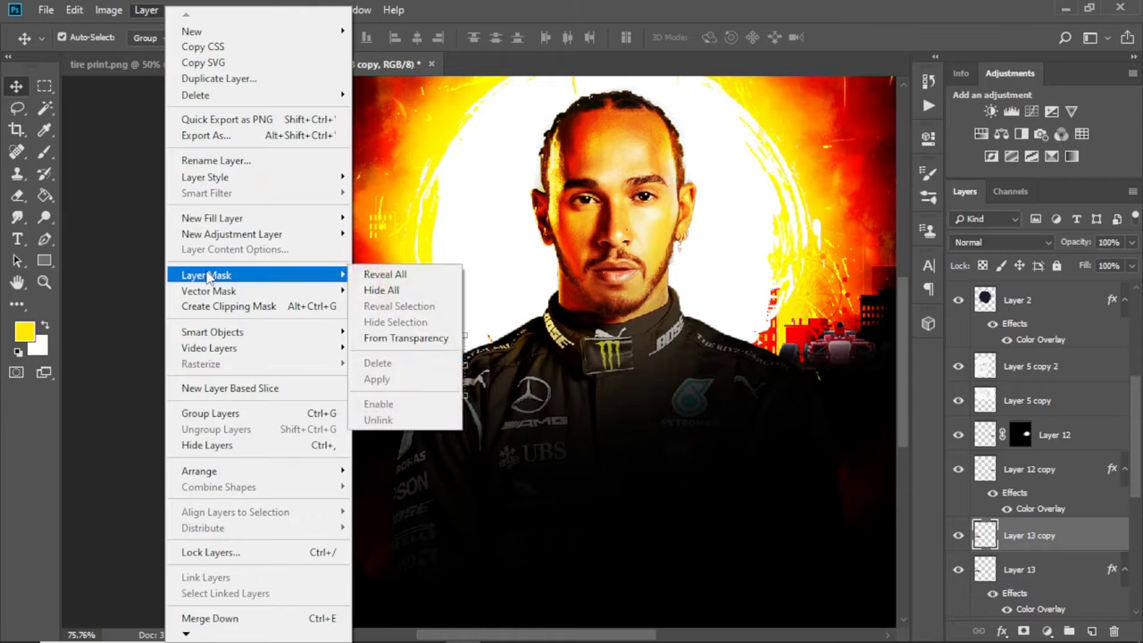
{"action": "left_click", "coordinate": [380, 275]}
{"action": "key", "text": "b"}
{"action": "right_click", "coordinate": [436, 268]}
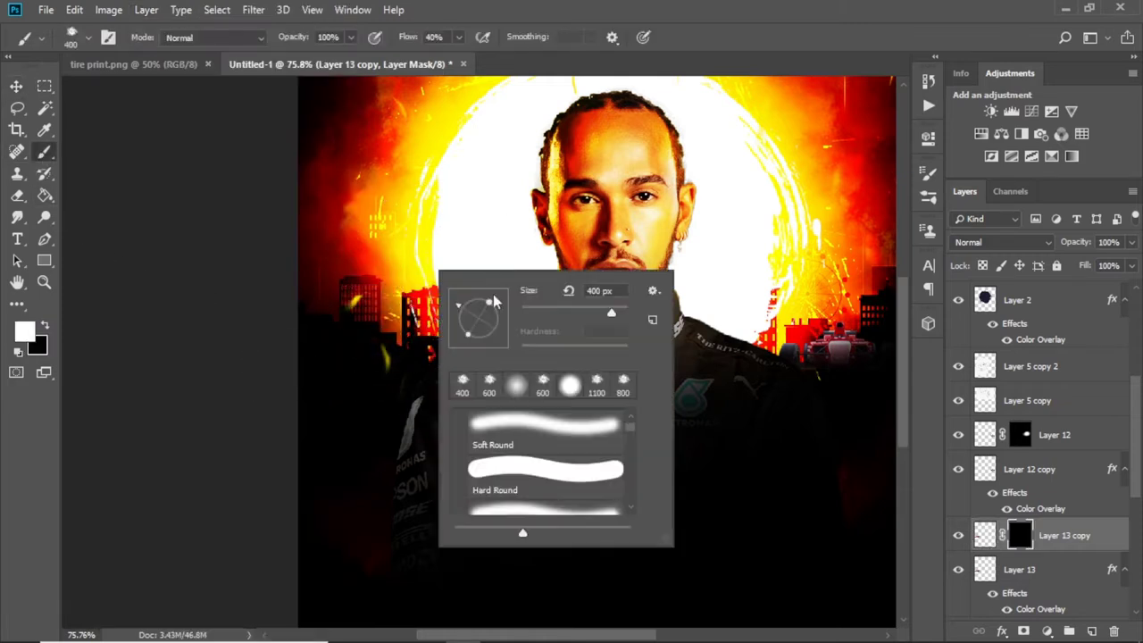
{"action": "key", "text": "Escape"}
{"action": "key", "text": "bracketleft"}
{"action": "key", "text": "bracketleft"}
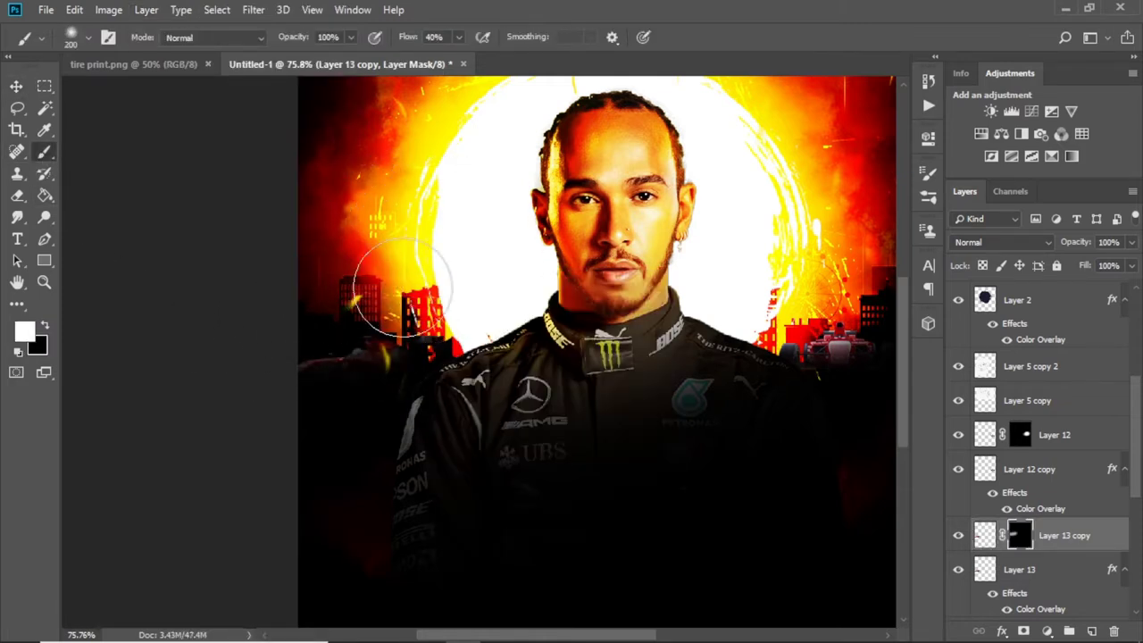
{"action": "left_click_drag", "start_coordinate": [369, 297], "coordinate": [292, 297]}
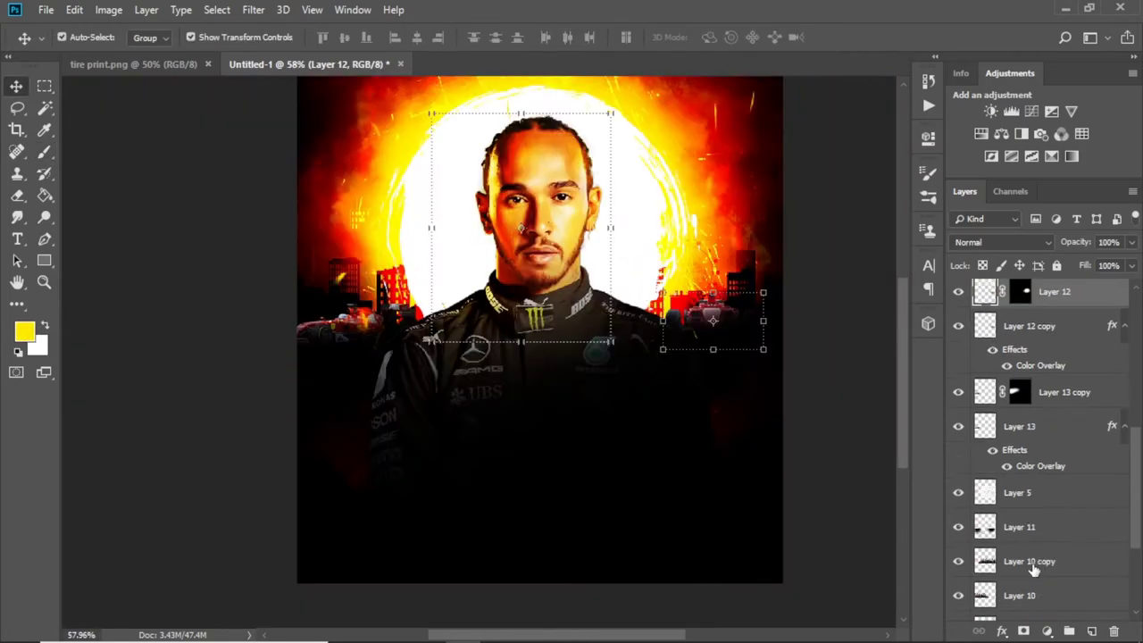
Rotate Layer 12 through Layer 10 copy about 5° counterclockwise and shift them into place
{"action": "left_click", "coordinate": [1033, 569], "text": "shift"}
{"action": "left_click_drag", "start_coordinate": [836, 191], "coordinate": [832, 143]}
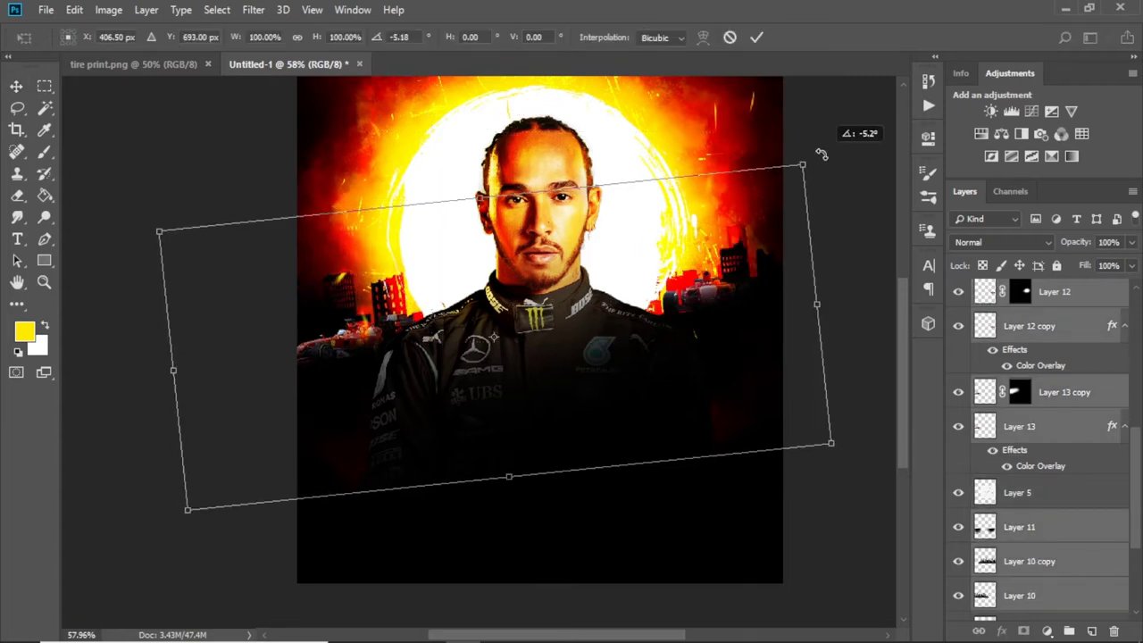
{"action": "left_click_drag", "start_coordinate": [760, 265], "coordinate": [756, 290]}
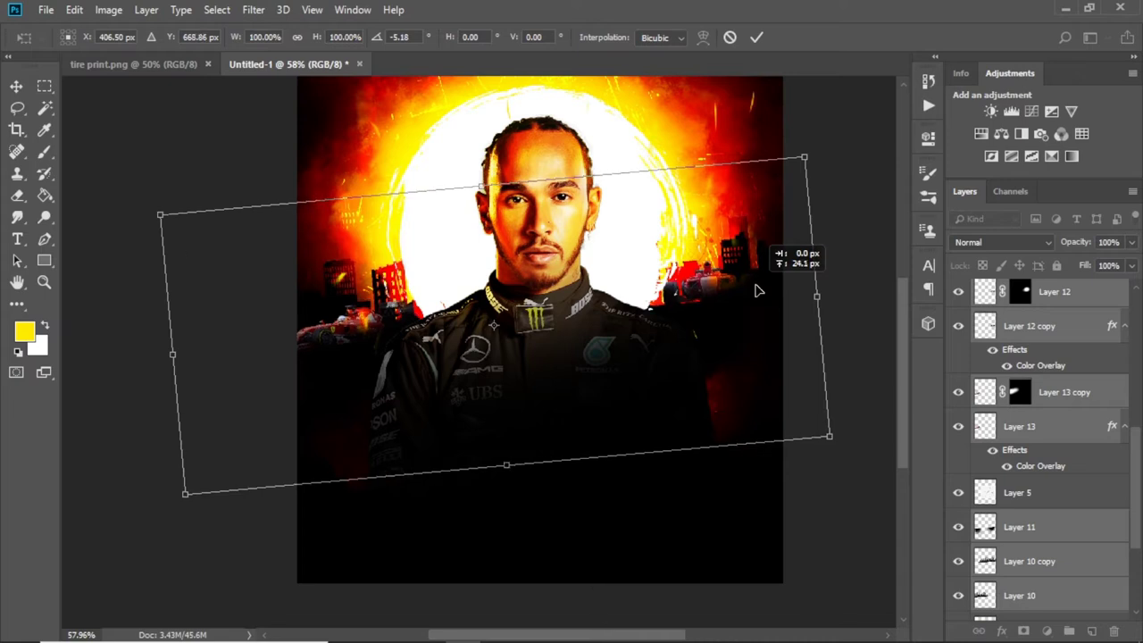
{"action": "key", "text": "Return"}
Select the Layer 10 and Layer 10 copy skyline layers together
{"action": "key", "text": "ctrl+0"}
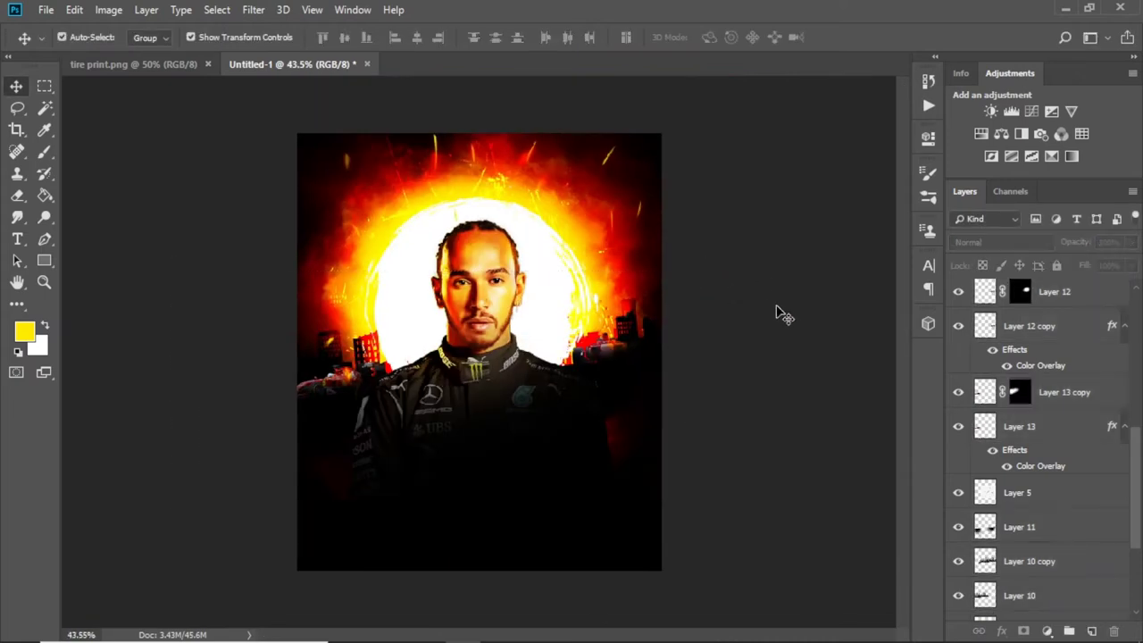
{"action": "scroll", "coordinate": [1035, 447], "scroll_direction": "down", "scroll_amount": 2}
{"action": "left_click", "coordinate": [1027, 492]}
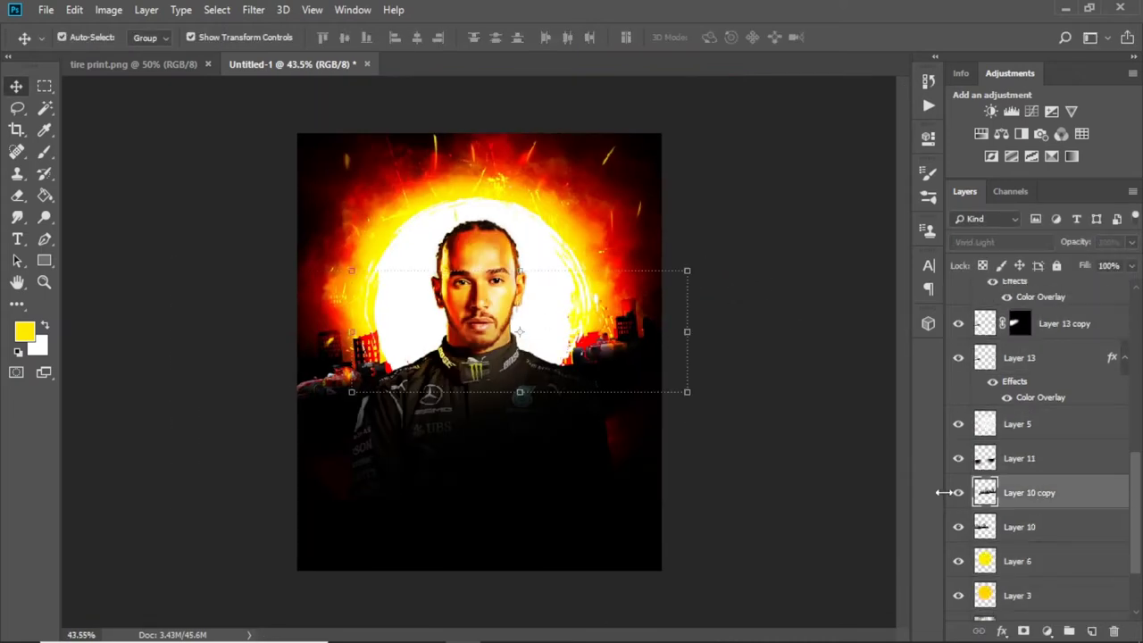
{"action": "left_click", "coordinate": [1019, 527], "text": "shift"}
{"action": "type", "text": "8"}
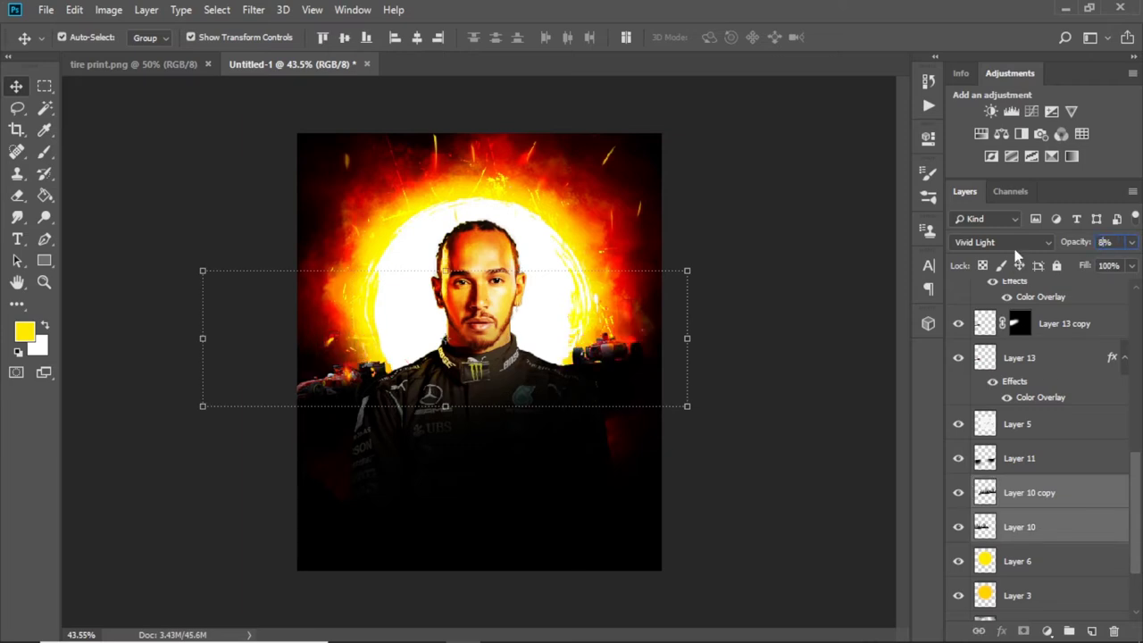
{"action": "key", "text": "Escape"}
Merge the two skyline layers, set them to Vivid Light, and lower flow to 18%
{"action": "key", "text": "e"}
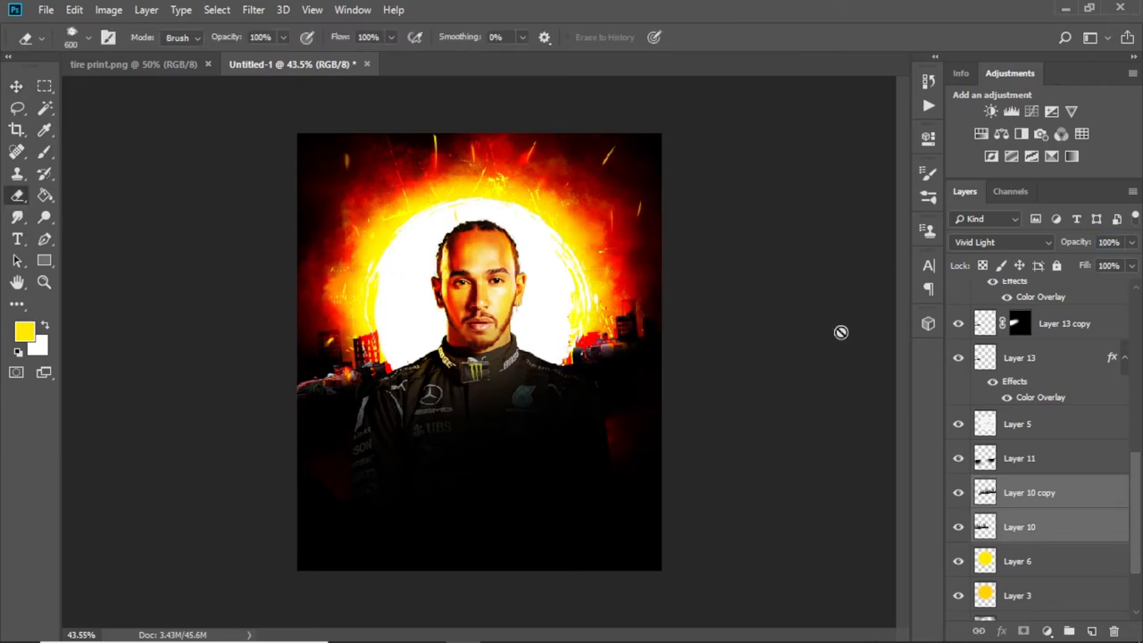
{"action": "key", "text": "ctrl+w"}
{"action": "key", "text": "Escape"}
{"action": "key", "text": "ctrl+e"}
{"action": "left_click", "coordinate": [1000, 242]}
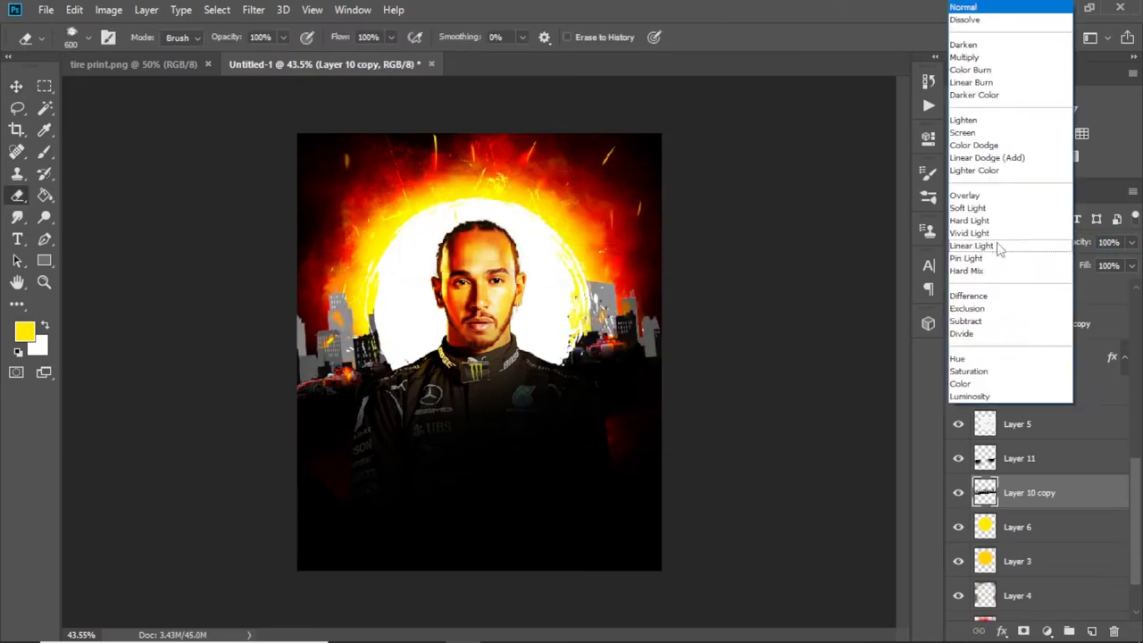
{"action": "left_click", "coordinate": [968, 232]}
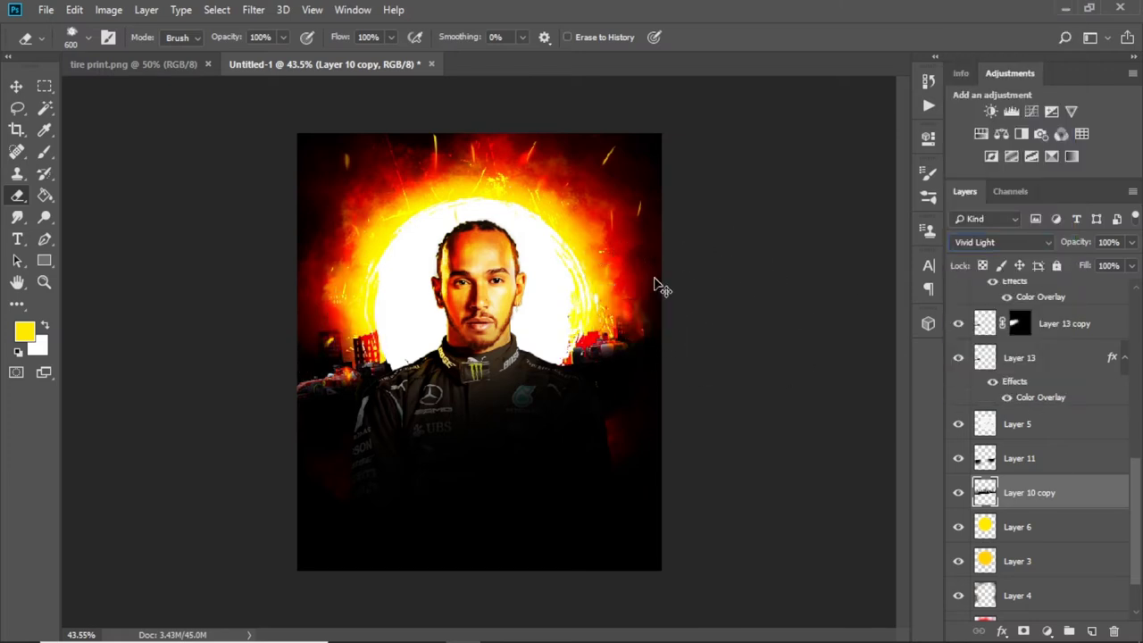
{"action": "left_click_drag", "start_coordinate": [338, 65], "coordinate": [325, 63]}
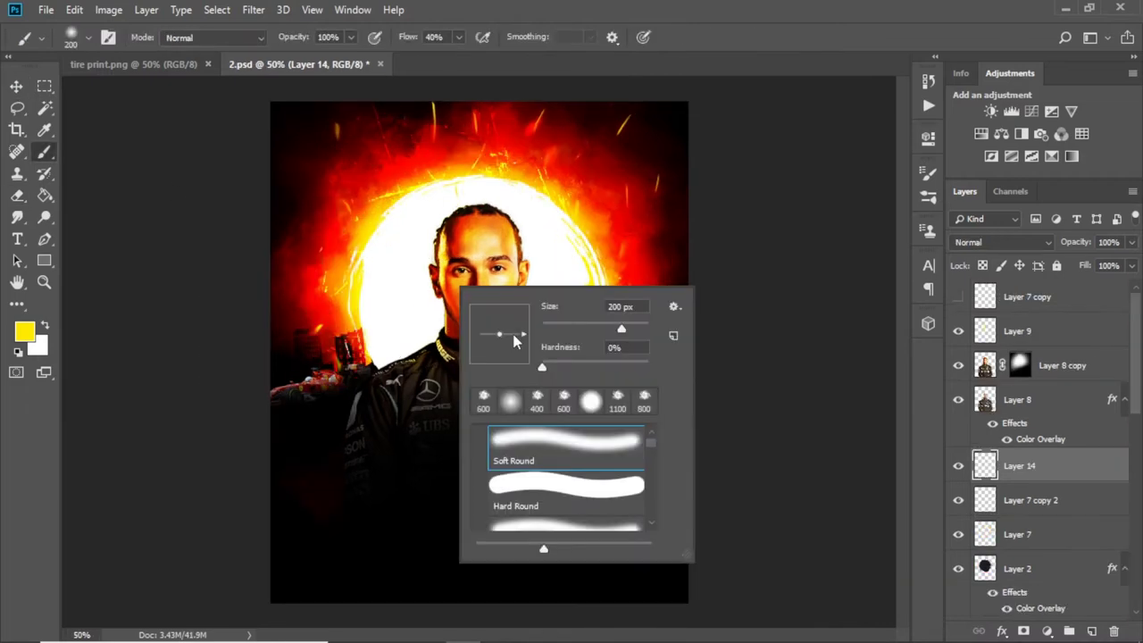
Choose a Hard Round brush tip
{"action": "left_click", "coordinate": [357, 463]}
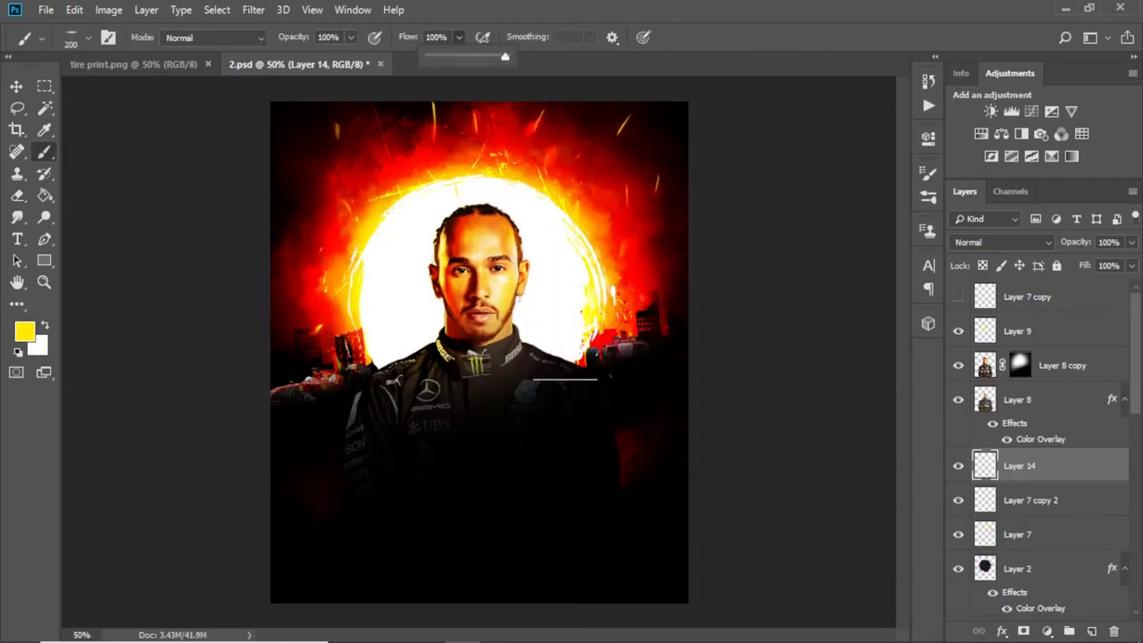
{"action": "right_click", "coordinate": [565, 379]}
{"action": "left_click", "coordinate": [677, 335]}
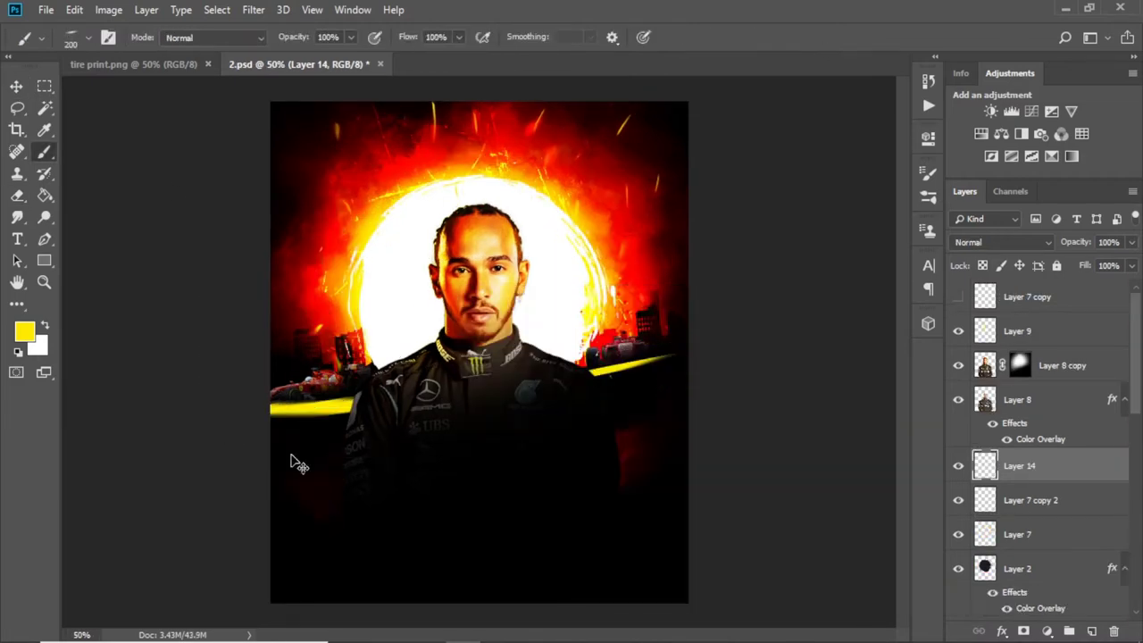
{"action": "right_click", "coordinate": [432, 182]}
{"action": "left_click", "coordinate": [536, 383]}
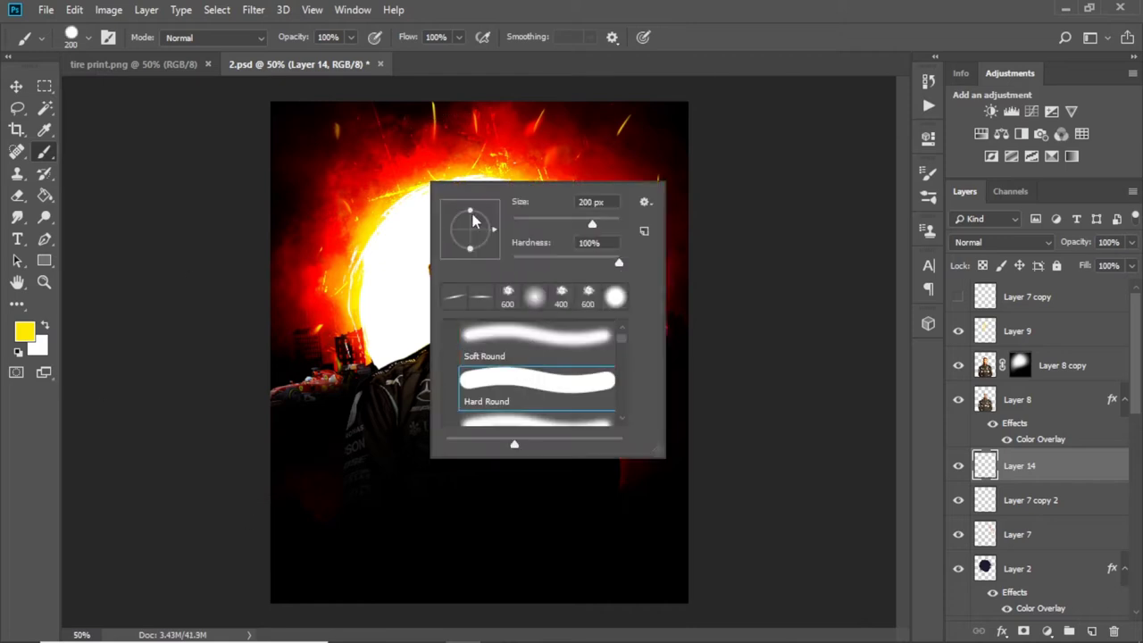
{"action": "left_click", "coordinate": [318, 254]}
{"action": "right_click", "coordinate": [338, 476]}
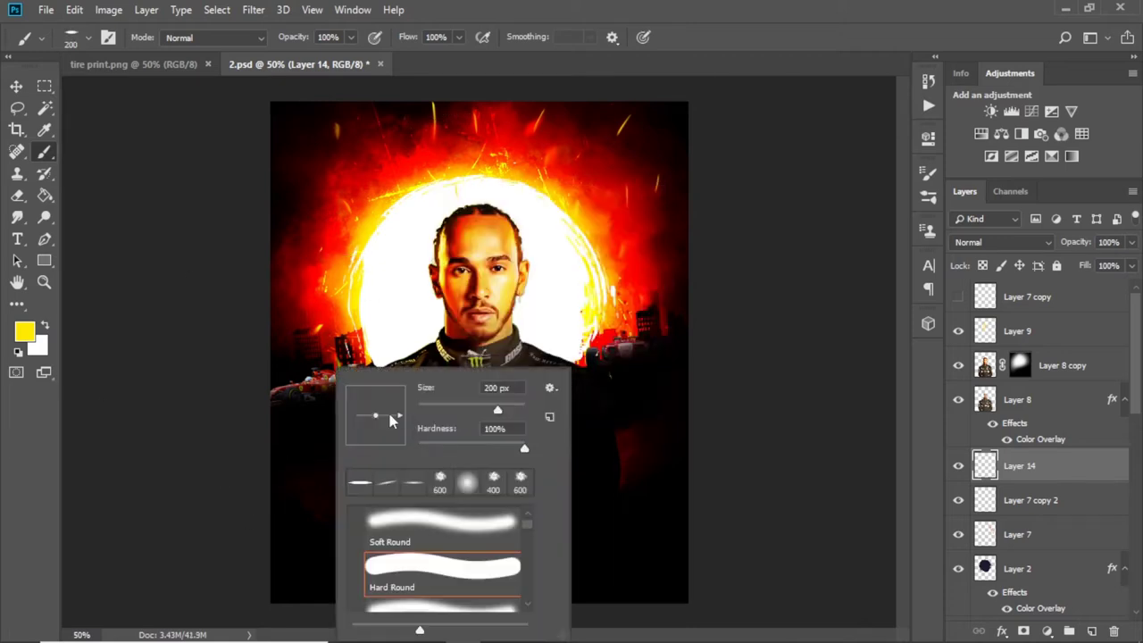
{"action": "left_click", "coordinate": [283, 414]}
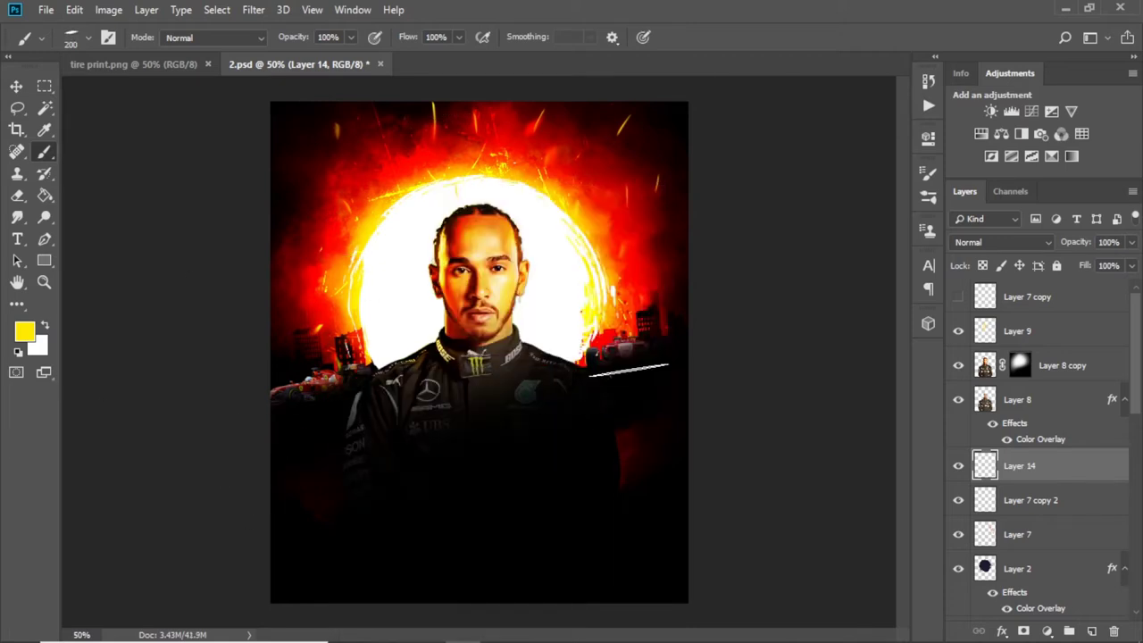
On Layer 11, paint red streaks at the left edge and right of the jacket with a 401 px brush
{"action": "scroll", "coordinate": [1043, 558], "scroll_direction": "down", "scroll_amount": 2}
{"action": "scroll", "coordinate": [1043, 558], "scroll_direction": "down", "scroll_amount": 3}
{"action": "scroll", "coordinate": [1043, 535], "scroll_direction": "down", "scroll_amount": 2}
{"action": "left_click", "coordinate": [958, 492], "text": "alt"}
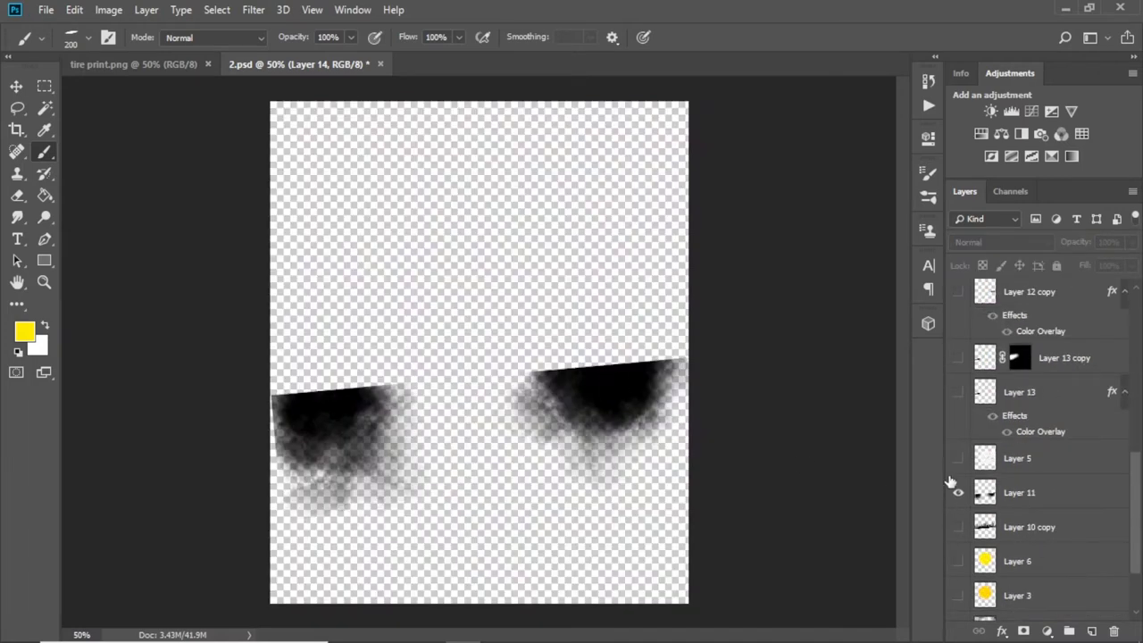
{"action": "left_click", "coordinate": [995, 492]}
{"action": "right_click", "coordinate": [603, 370]}
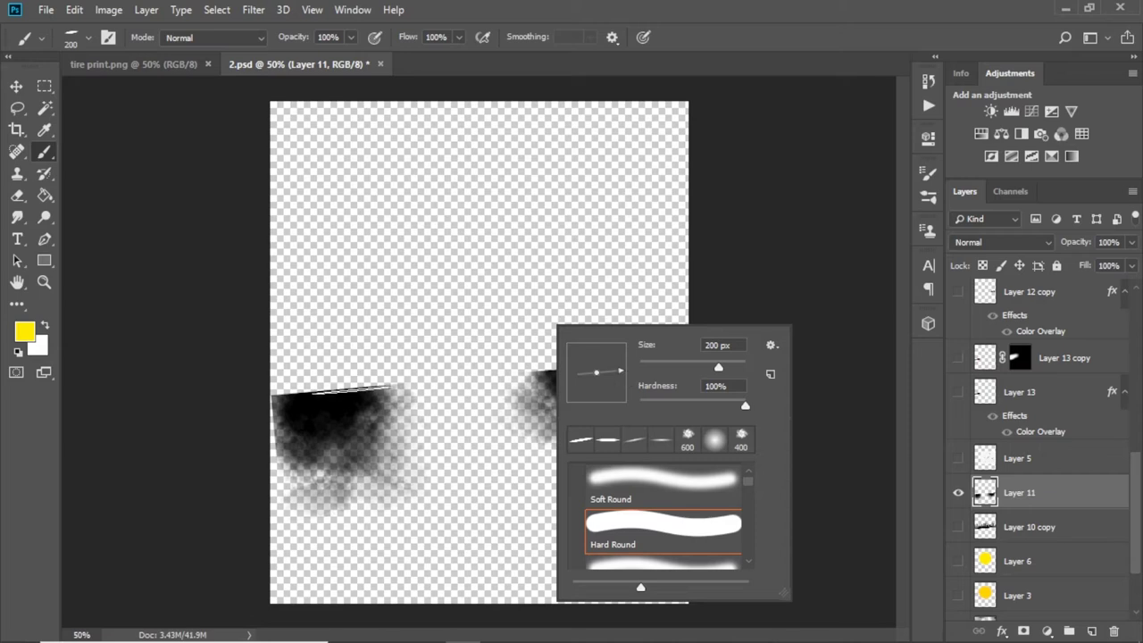
{"action": "left_click", "coordinate": [960, 494], "text": "alt"}
{"action": "right_click", "coordinate": [615, 333]}
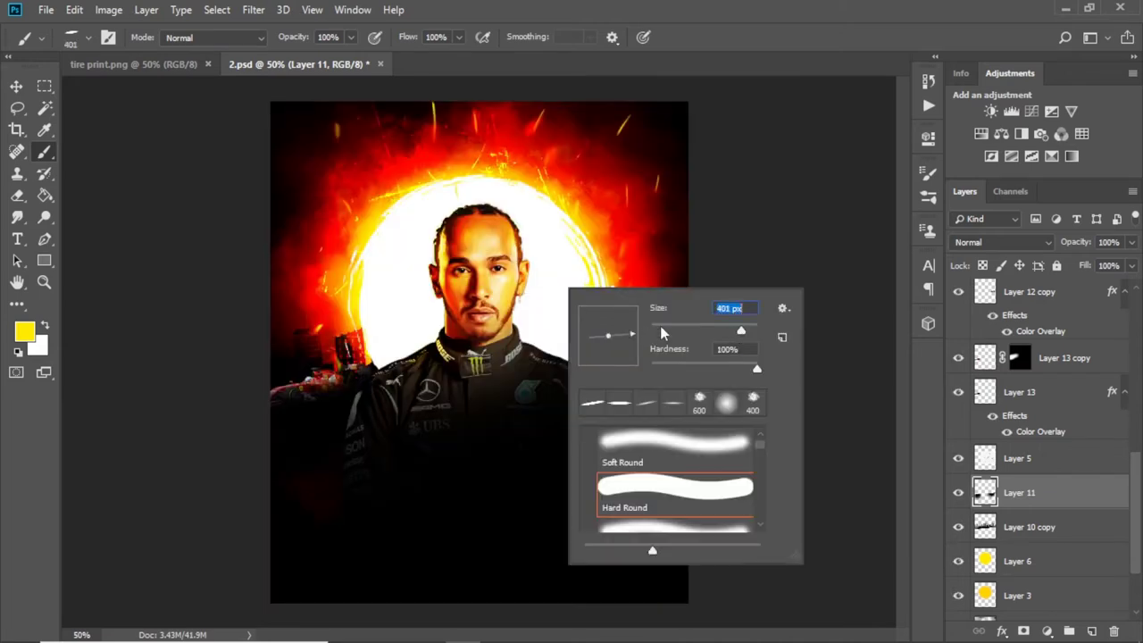
{"action": "key", "text": "Return"}
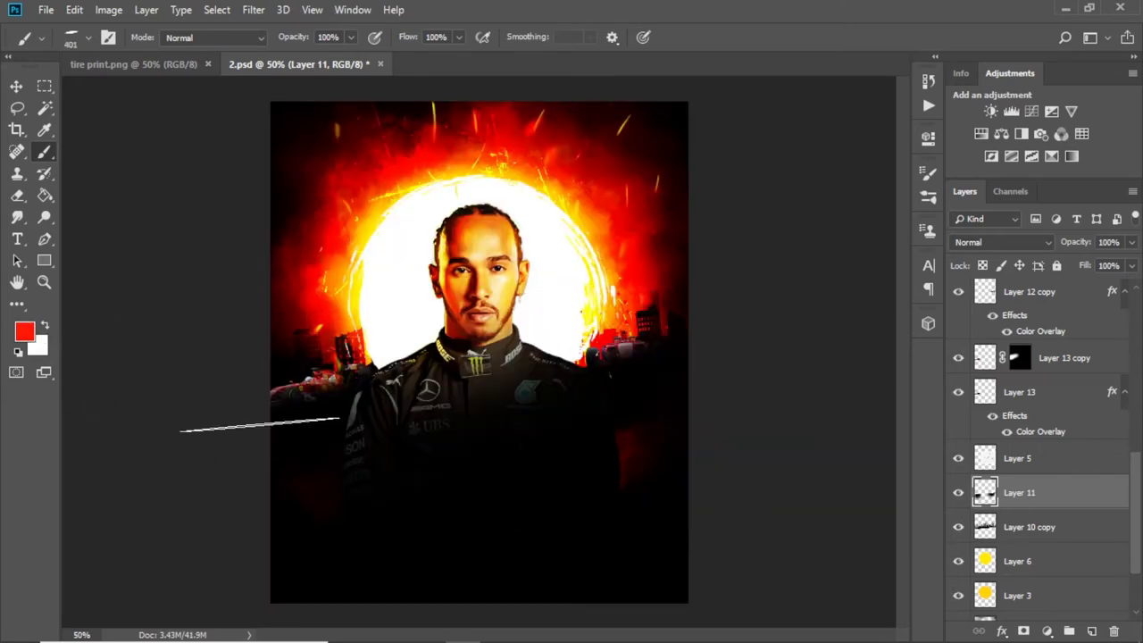
{"action": "left_click_drag", "start_coordinate": [190, 476], "coordinate": [231, 472]}
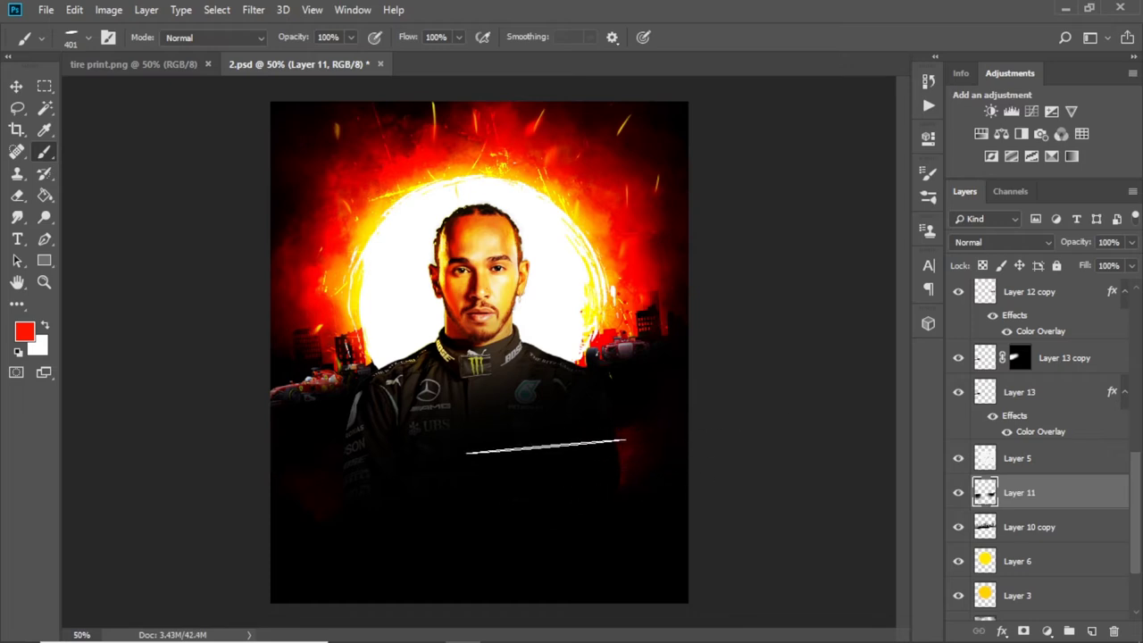
{"action": "left_click_drag", "start_coordinate": [565, 460], "coordinate": [598, 455]}
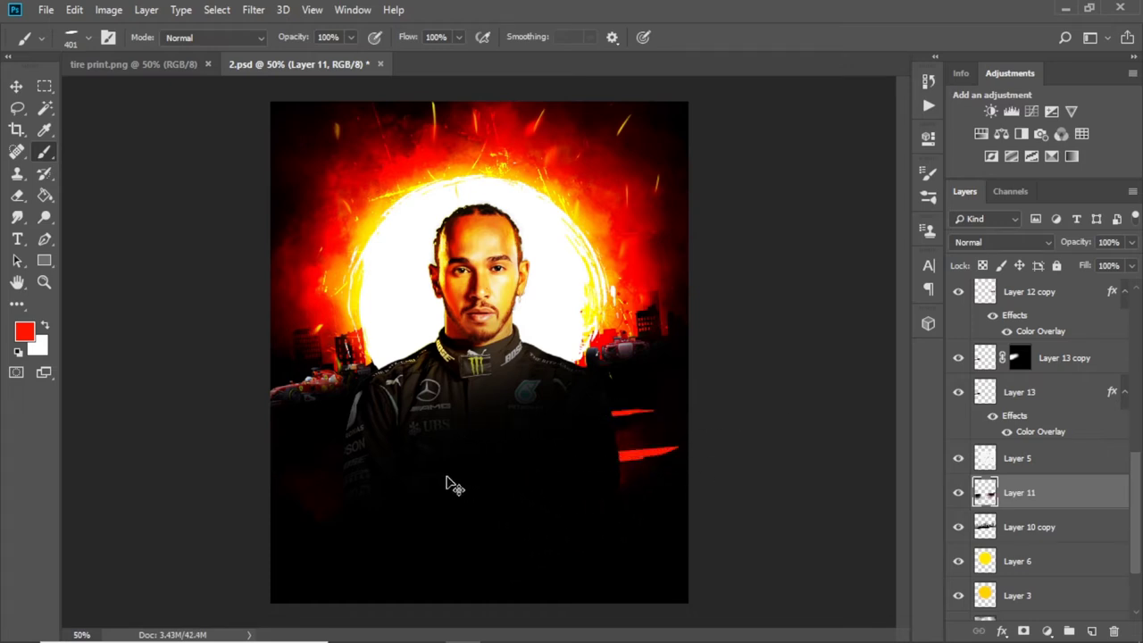
{"action": "left_click_drag", "start_coordinate": [192, 452], "coordinate": [264, 450]}
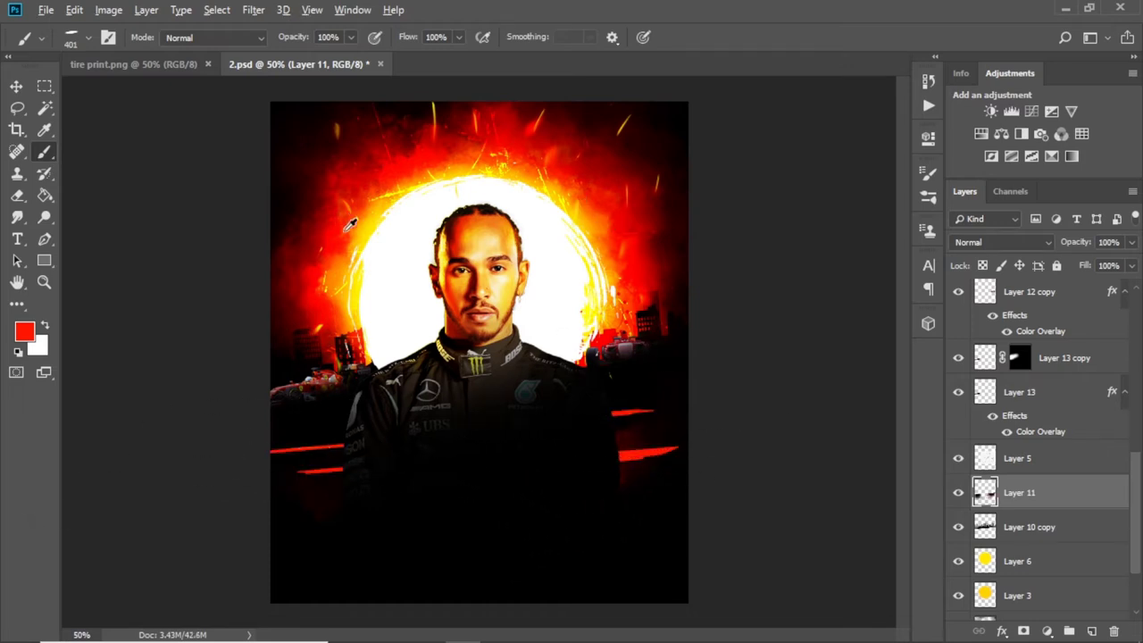
Switch the paint colour to yellow and add a thin yellow streak at the right edge
{"action": "left_click", "coordinate": [24, 331]}
{"action": "left_click_drag", "start_coordinate": [919, 500], "coordinate": [919, 466]}
{"action": "left_click", "coordinate": [1062, 280]}
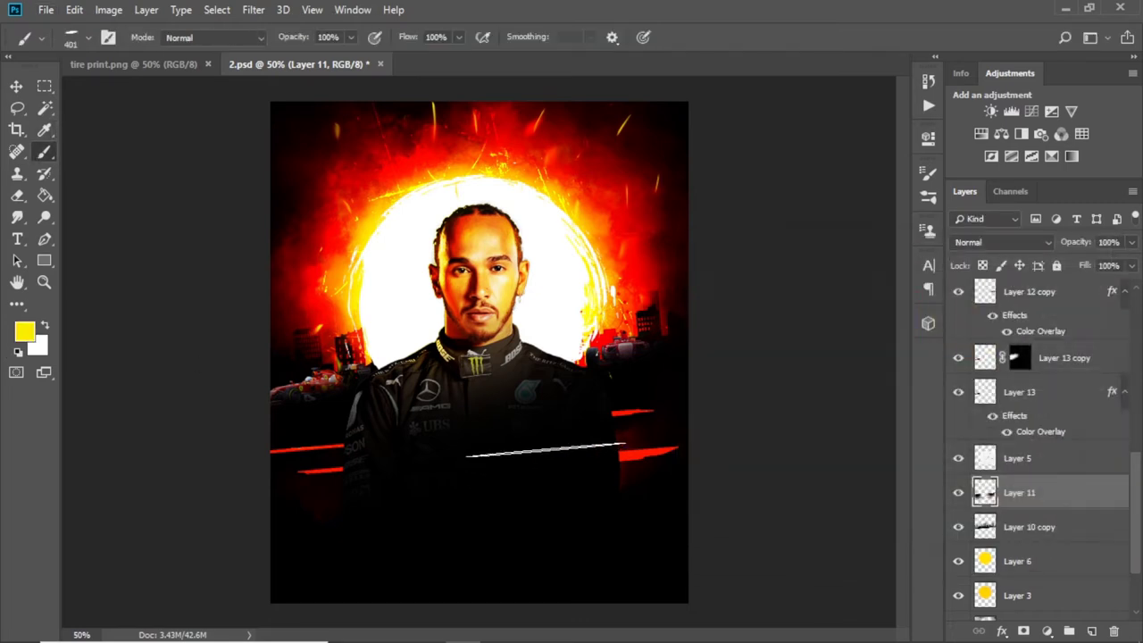
{"action": "left_click_drag", "start_coordinate": [652, 412], "coordinate": [757, 477]}
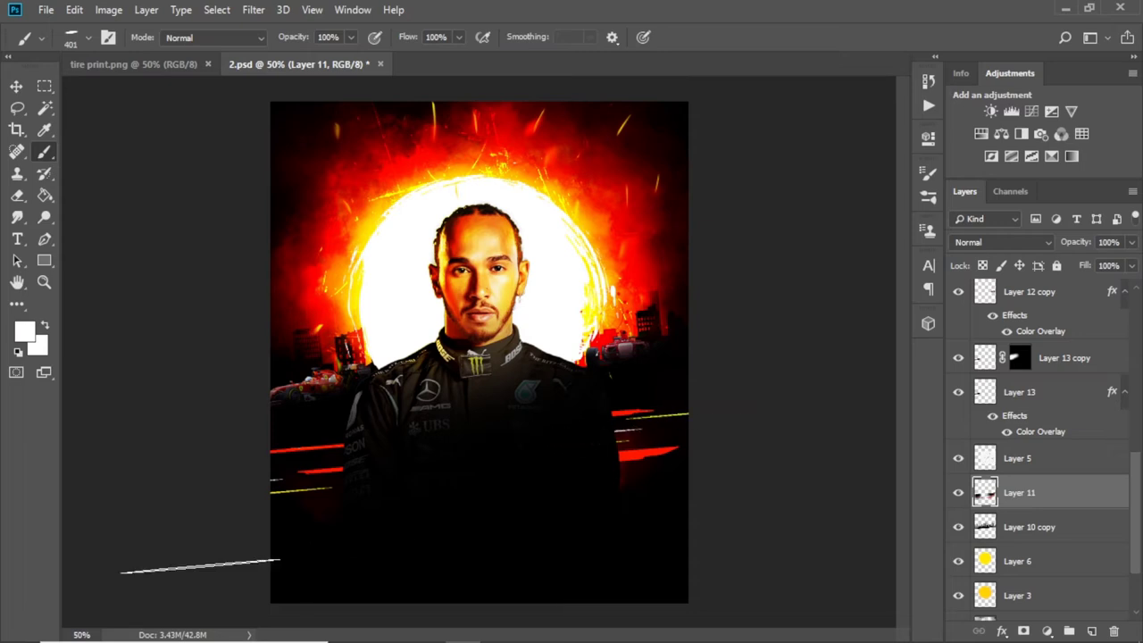
Hide the Layer 7 copy streak layer and add a new empty Layer 15 for streaks
{"action": "scroll", "coordinate": [1107, 486], "scroll_direction": "up", "scroll_amount": 3}
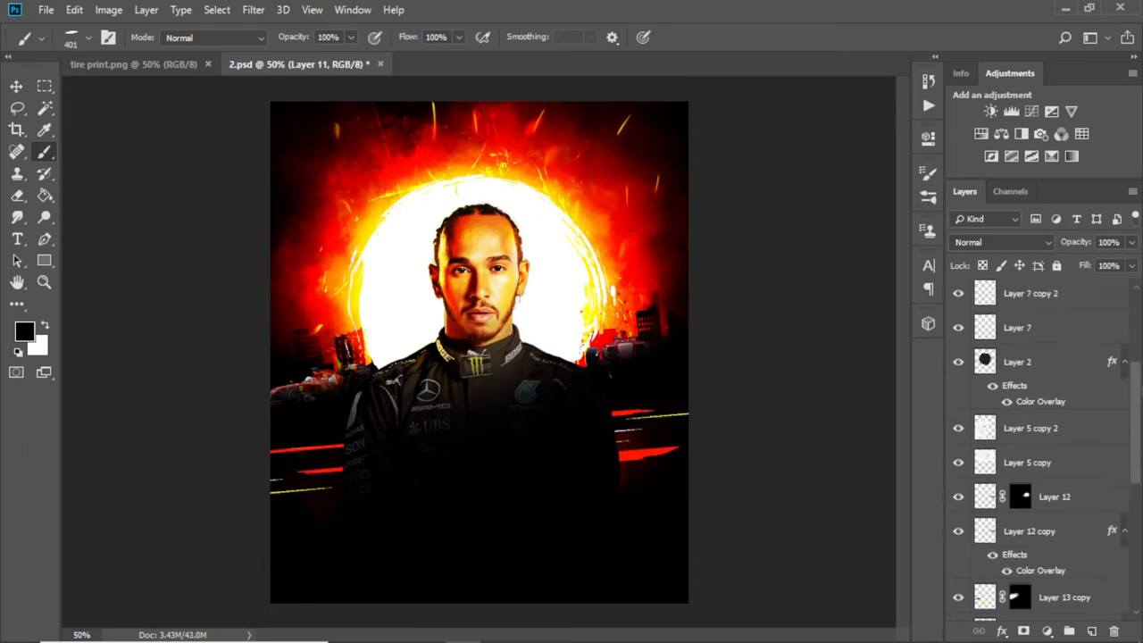
{"action": "scroll", "coordinate": [1107, 486], "scroll_direction": "up", "scroll_amount": 3}
{"action": "left_click", "coordinate": [1100, 299]}
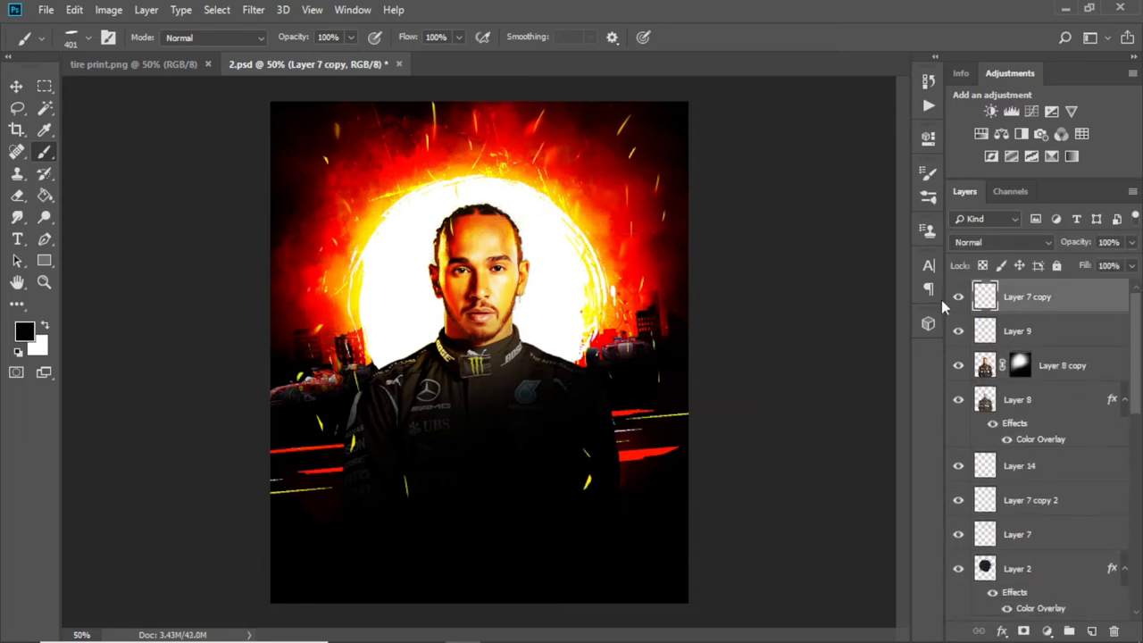
{"action": "left_click", "coordinate": [958, 296]}
{"action": "left_click", "coordinate": [1091, 631]}
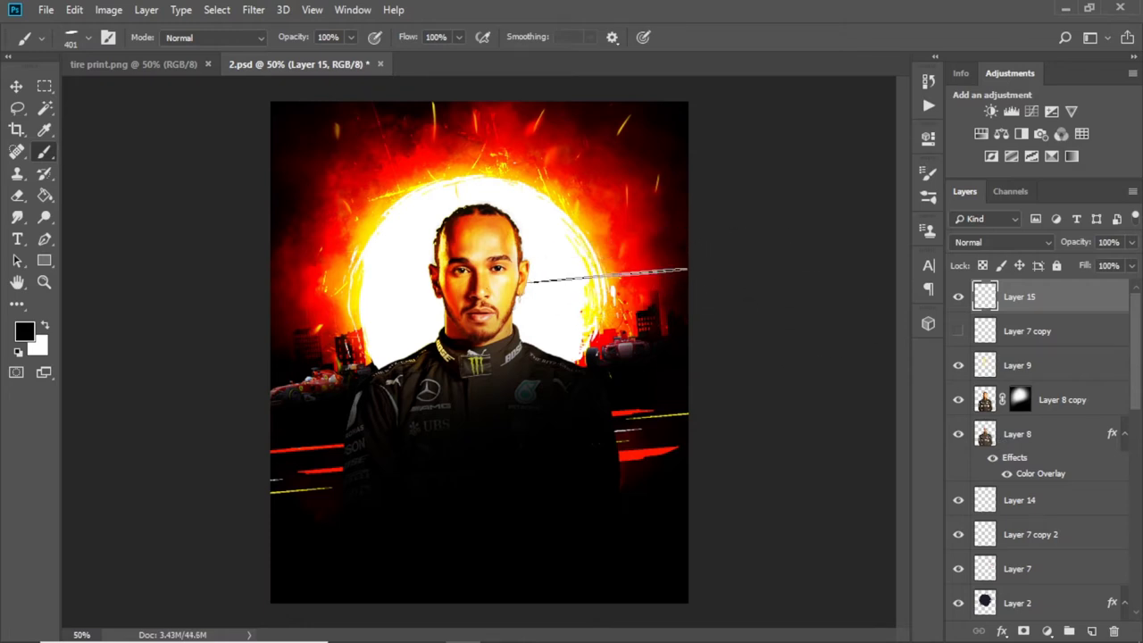
Paint black line-brush streaks across the circle, undoing the misplaced strokes
{"action": "left_click", "coordinate": [339, 301]}
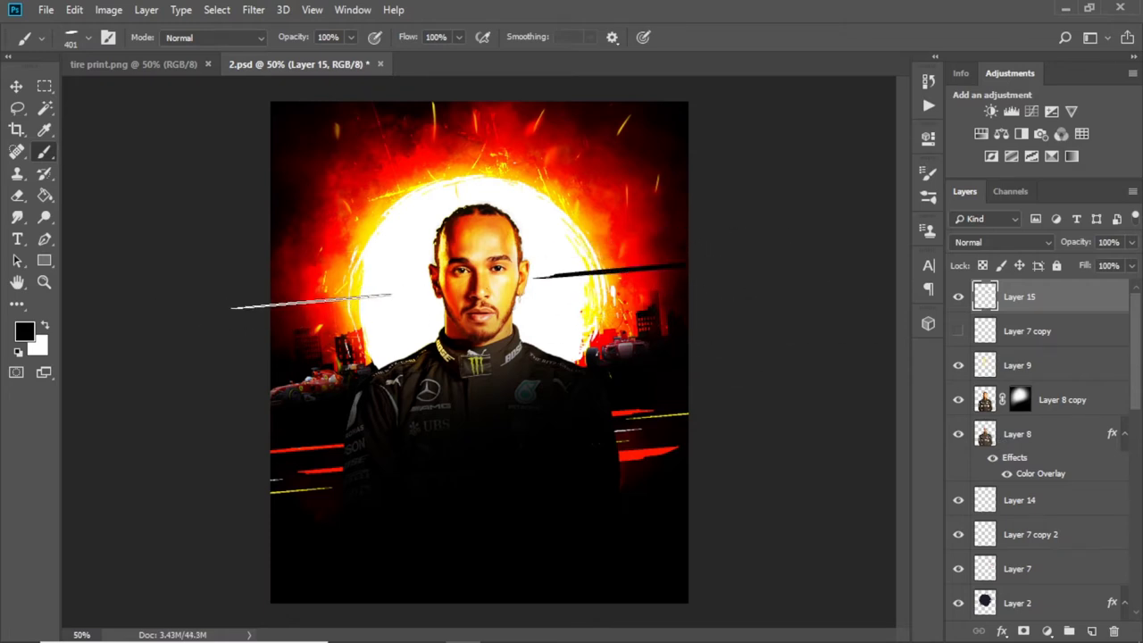
{"action": "key", "text": "ctrl+z"}
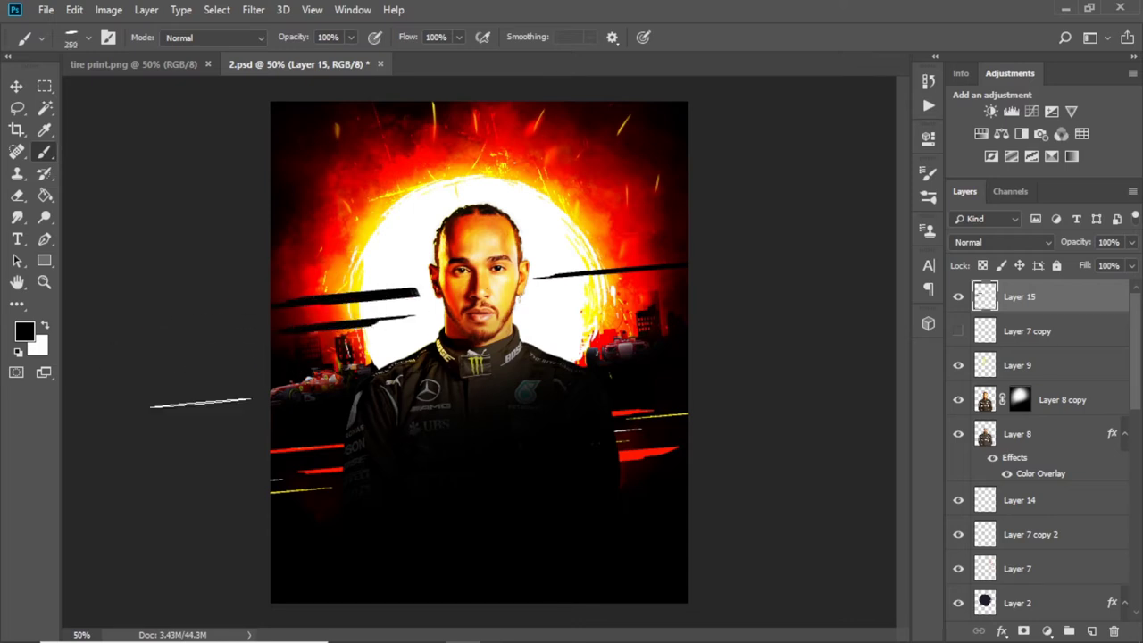
{"action": "left_click", "coordinate": [611, 293]}
{"action": "key", "text": "ctrl+z"}
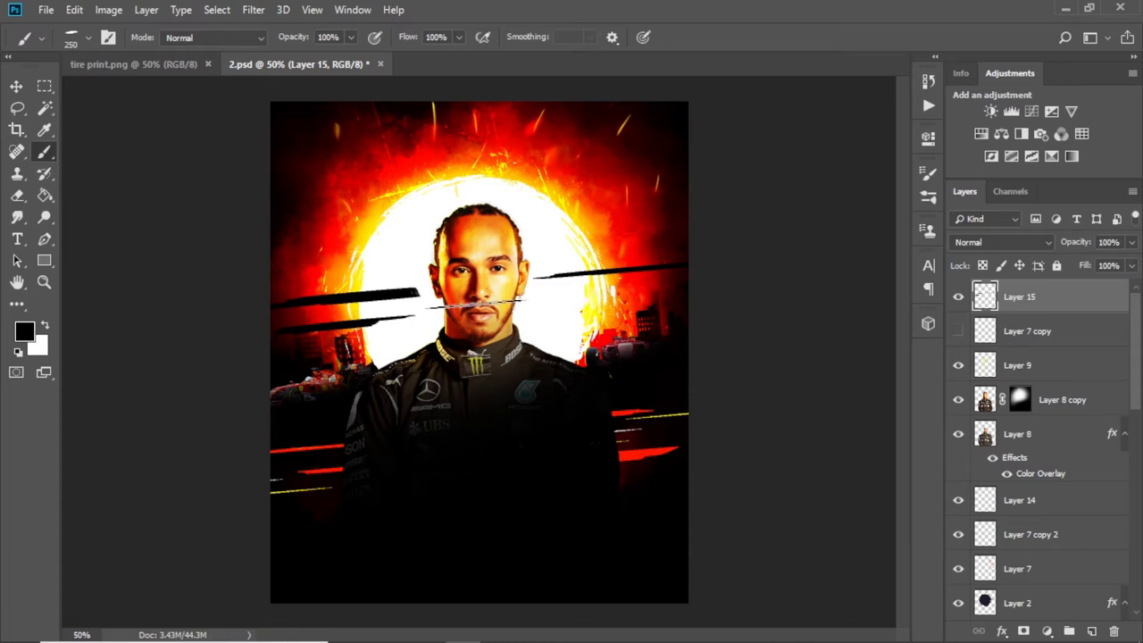
Add Layer 16 behind the driver and paint thin red streaks on it
{"action": "left_click", "coordinate": [1023, 500]}
{"action": "left_click", "coordinate": [1091, 631]}
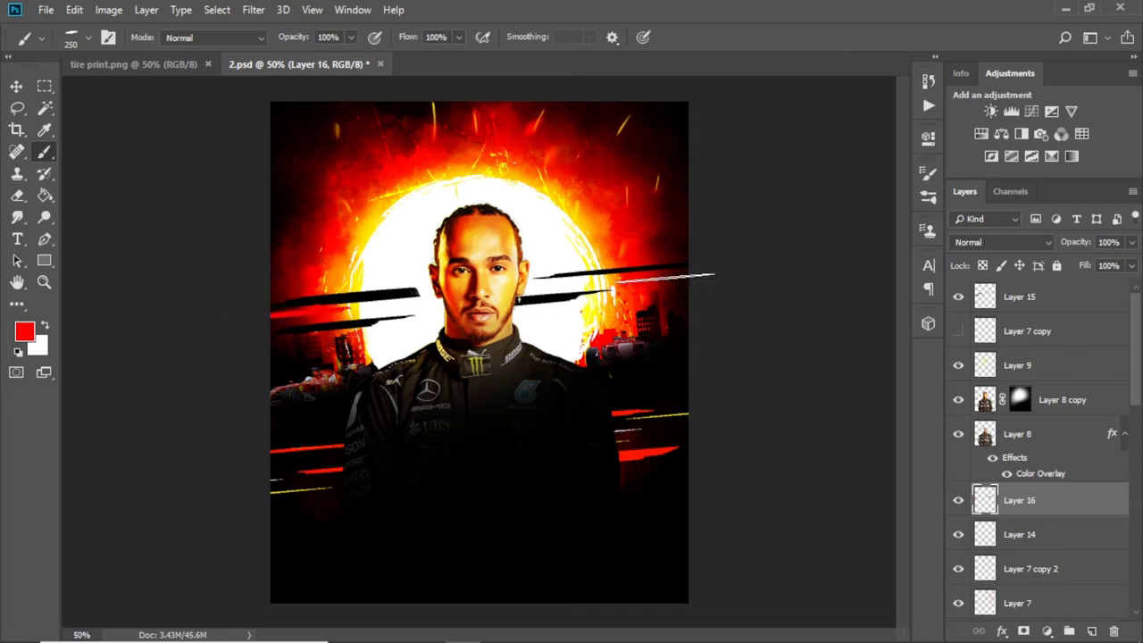
{"action": "key", "text": "ctrl+z"}
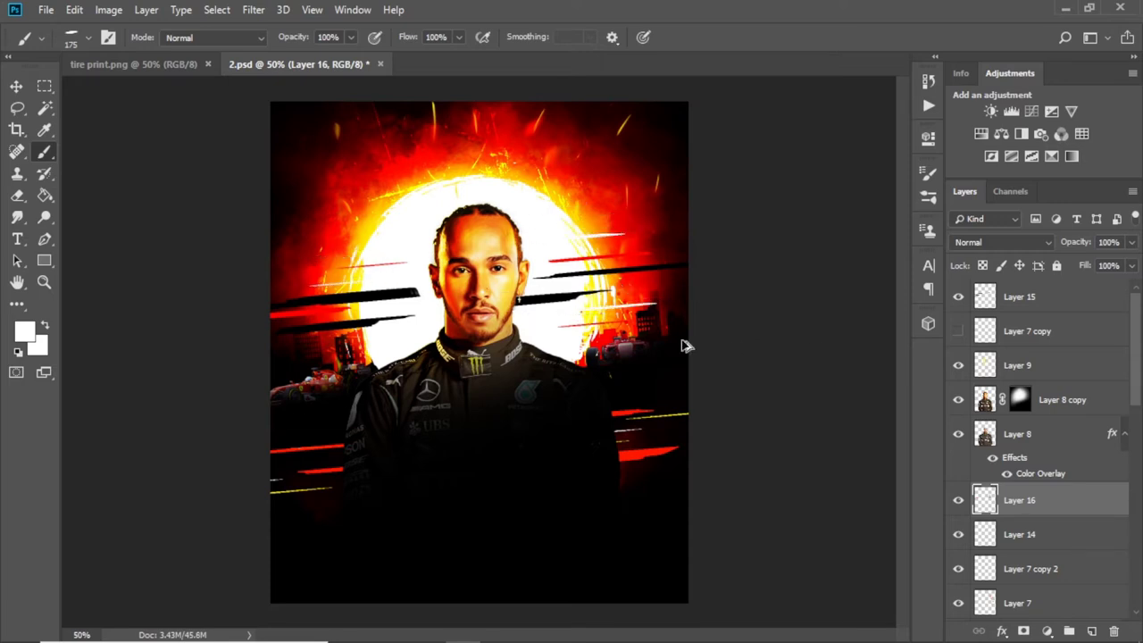
{"action": "key", "text": "ctrl+minus"}
{"action": "key", "text": "ctrl+plus"}
Pick Layer 11 with the lower red streaks from the canvas layer list, then choose the Eraser
{"action": "key", "text": "v"}
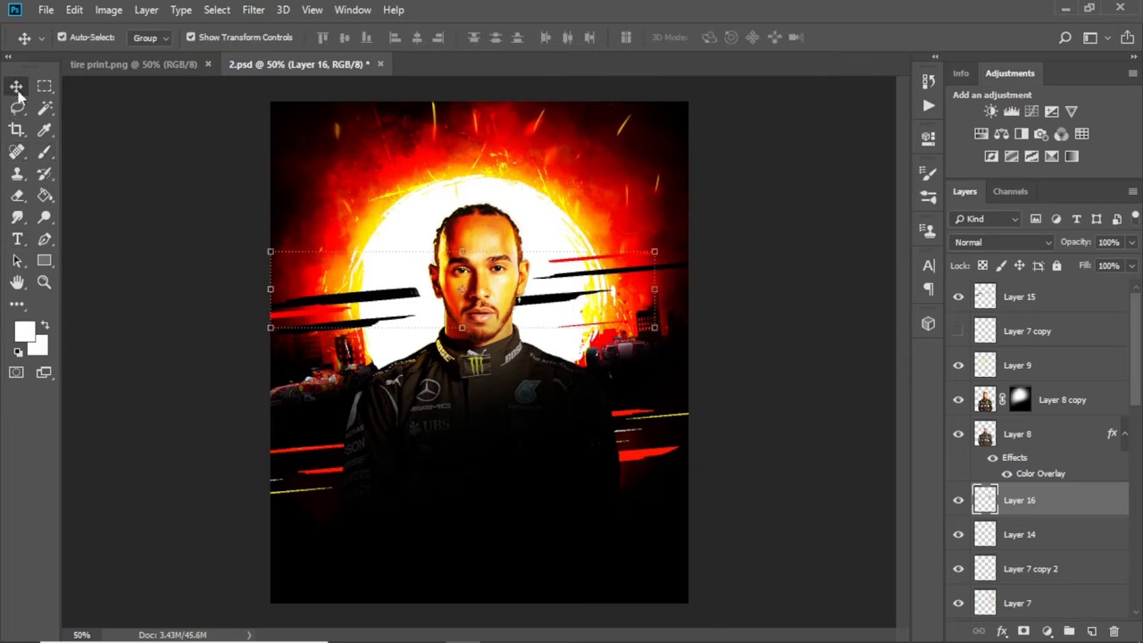
{"action": "key", "text": "ctrl+minus"}
{"action": "left_click", "coordinate": [600, 438]}
{"action": "right_click", "coordinate": [600, 438]}
{"action": "left_click", "coordinate": [605, 467]}
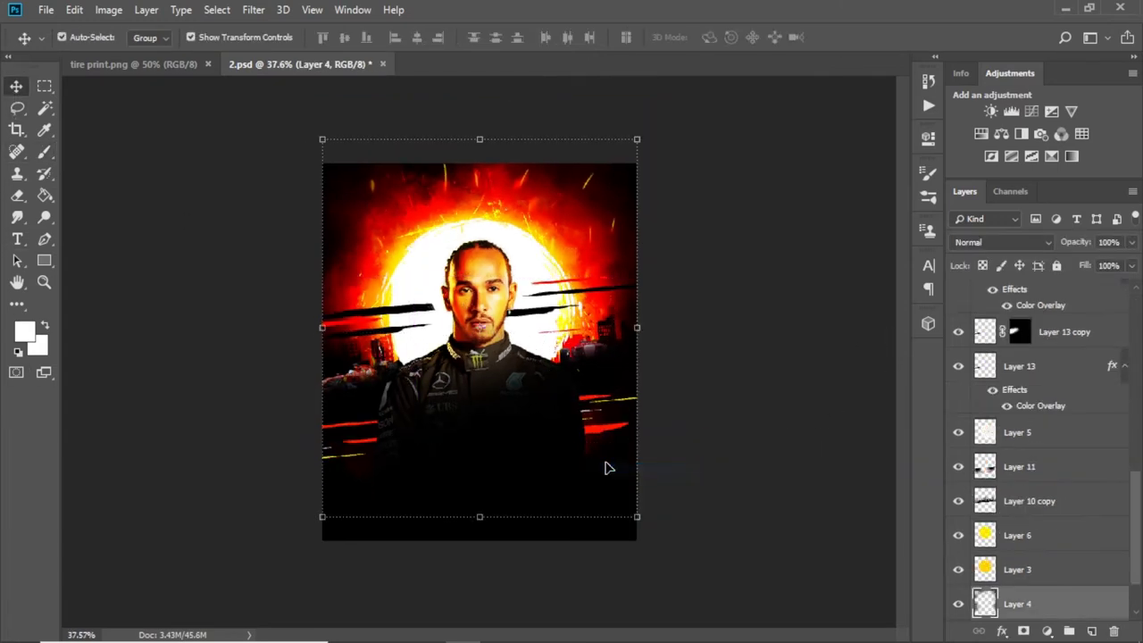
{"action": "scroll", "coordinate": [1017, 561], "scroll_direction": "up", "scroll_amount": 1}
{"action": "left_click", "coordinate": [1027, 406]}
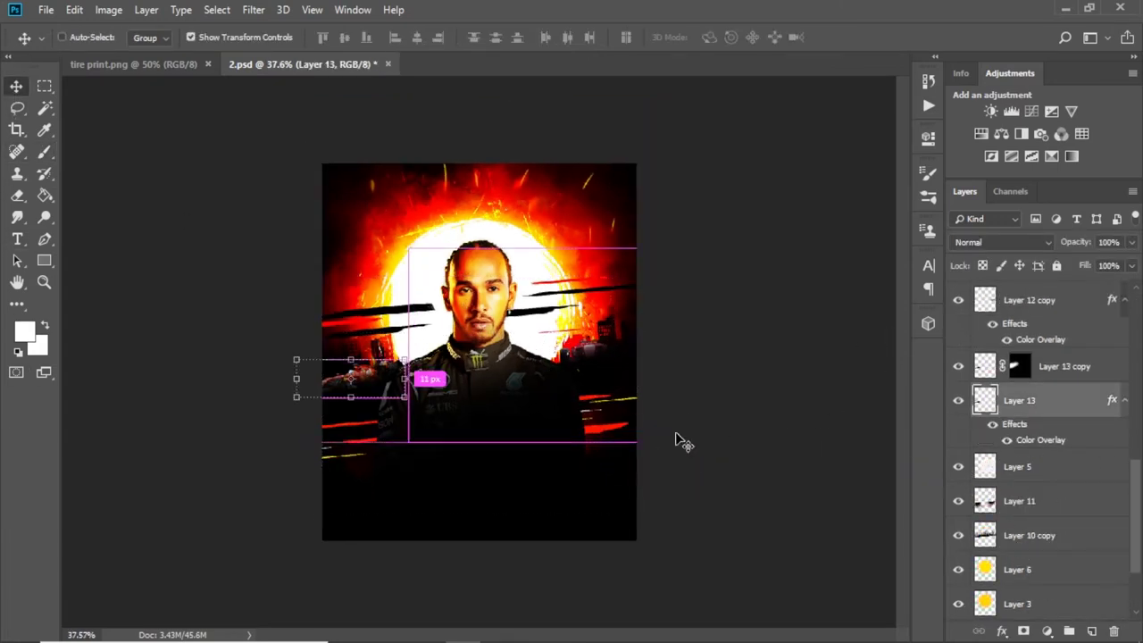
{"action": "right_click", "coordinate": [607, 440]}
{"action": "left_click", "coordinate": [616, 439]}
{"action": "key", "text": "ctrl+plus"}
{"action": "key", "text": "ctrl+plus"}
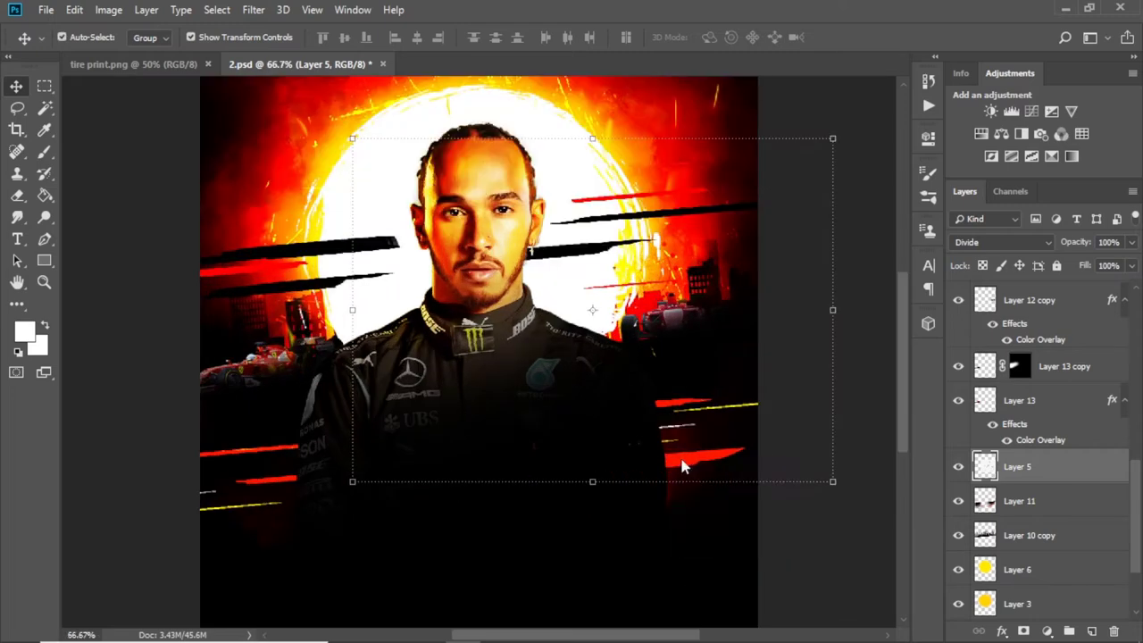
{"action": "left_click", "coordinate": [710, 473], "text": "ctrl"}
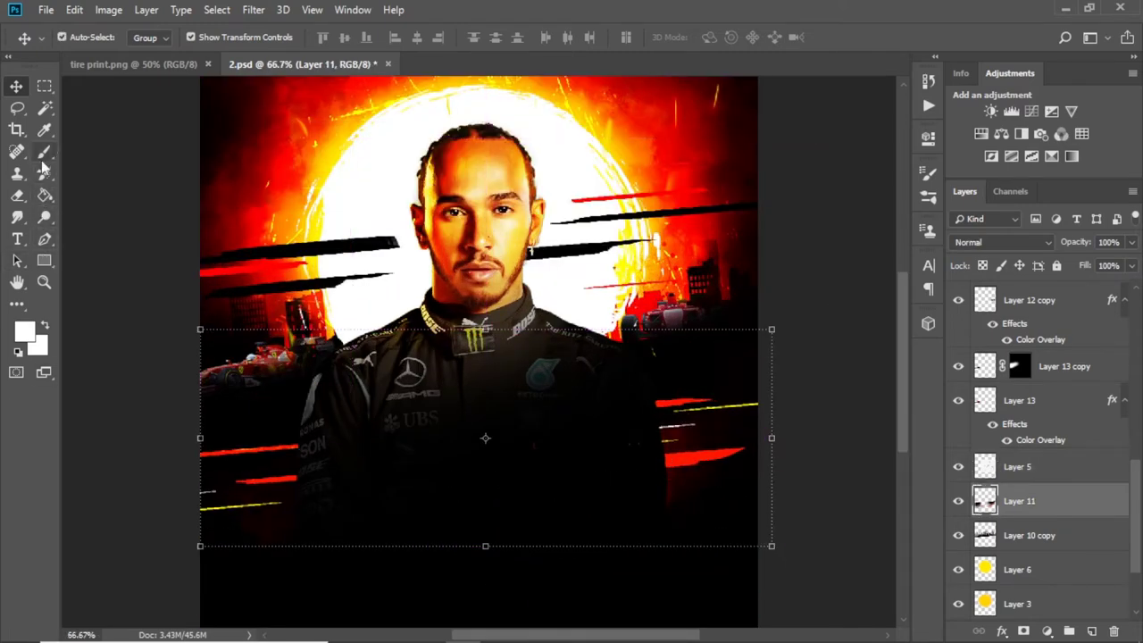
{"action": "left_click", "coordinate": [17, 195]}
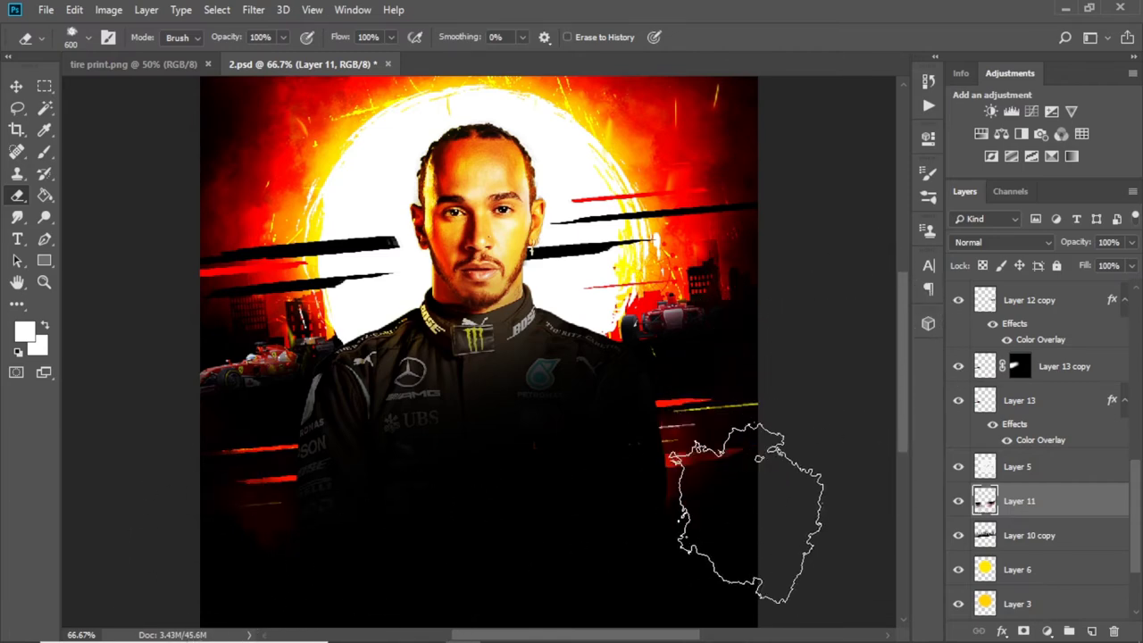
Switch to the Pen tool in Shape mode with white fill
{"action": "scroll", "coordinate": [775, 483], "scroll_direction": "down", "scroll_amount": 1}
{"action": "scroll", "coordinate": [774, 483], "scroll_direction": "down", "scroll_amount": 1}
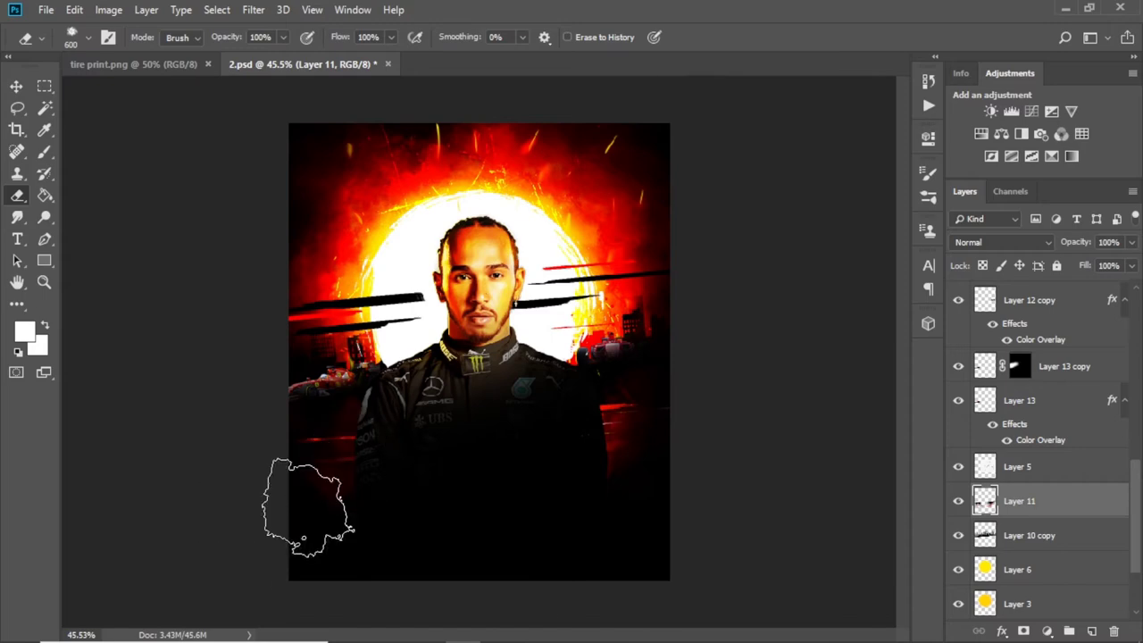
{"action": "scroll", "coordinate": [484, 477], "scroll_direction": "down", "scroll_amount": 1}
{"action": "scroll", "coordinate": [397, 391], "scroll_direction": "up", "scroll_amount": 1}
{"action": "scroll", "coordinate": [397, 391], "scroll_direction": "up", "scroll_amount": 2}
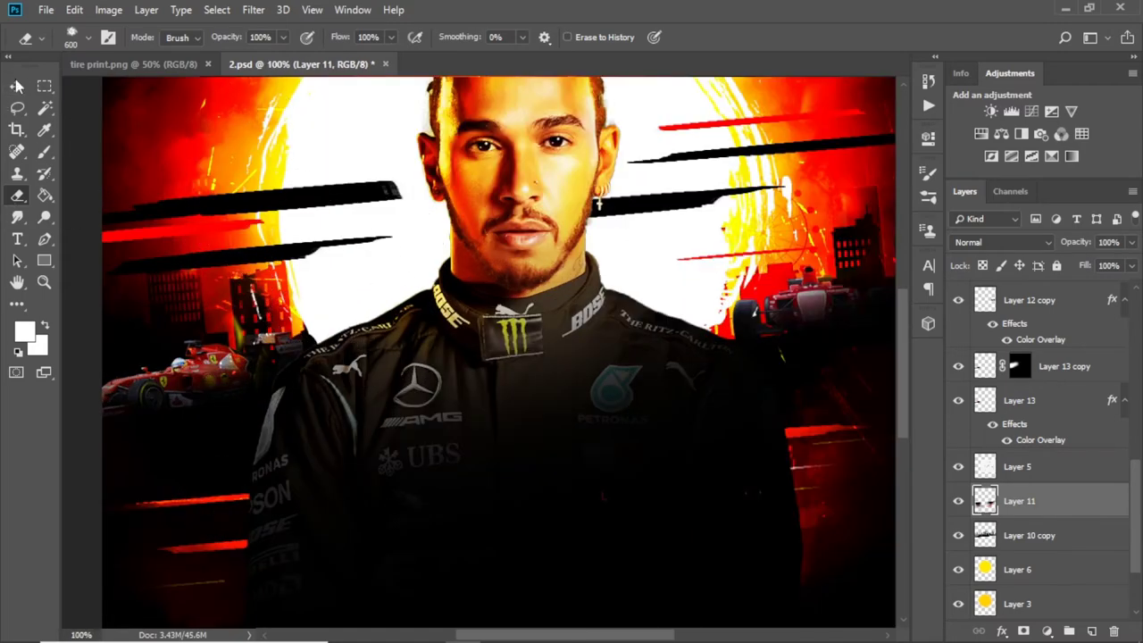
{"action": "key", "text": "v"}
{"action": "left_click", "coordinate": [45, 239]}
{"action": "scroll", "coordinate": [246, 446], "scroll_direction": "up", "scroll_amount": 1}
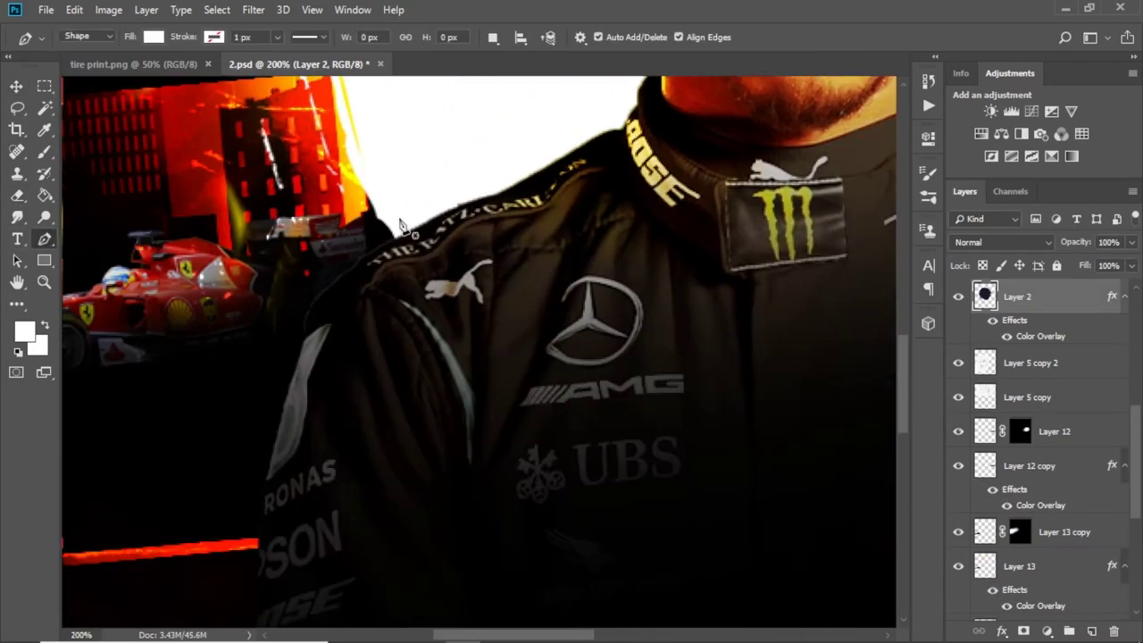
Trace Shape 1 down the left shoulder and sleeve, then start Shape 2 at the right shoulder
{"action": "left_click", "coordinate": [403, 210]}
{"action": "left_click", "coordinate": [351, 239]}
{"action": "left_click", "coordinate": [300, 295]}
{"action": "scroll", "coordinate": [268, 375], "scroll_direction": "down", "scroll_amount": 2}
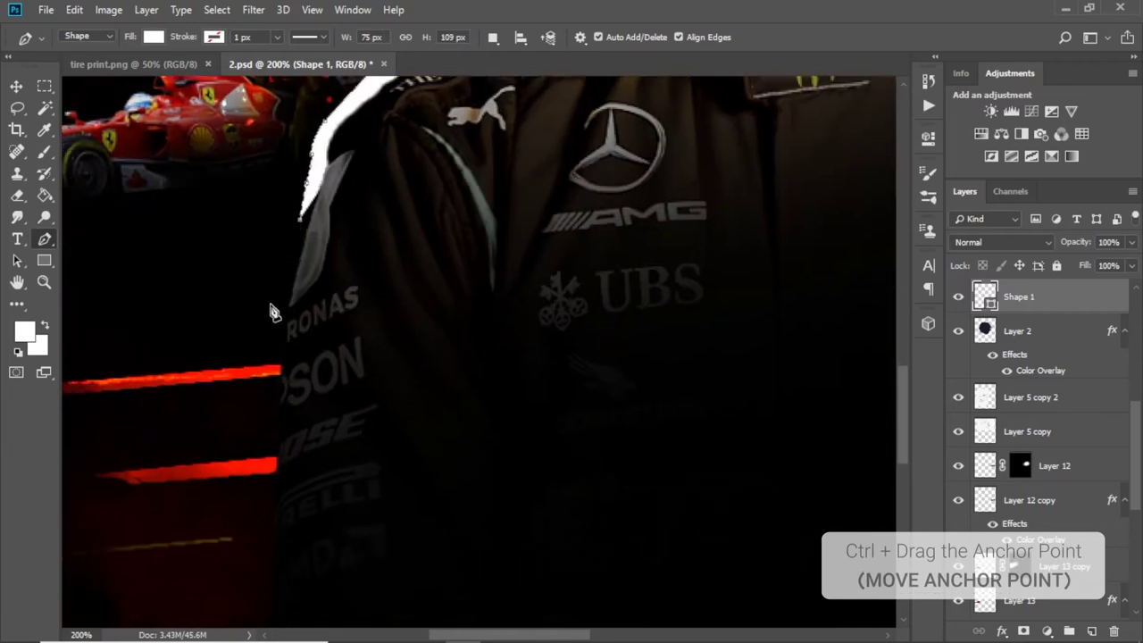
{"action": "left_click_drag", "start_coordinate": [267, 324], "coordinate": [268, 360]}
{"action": "left_click", "coordinate": [275, 561]}
{"action": "scroll", "coordinate": [434, 459], "scroll_direction": "up", "scroll_amount": 5}
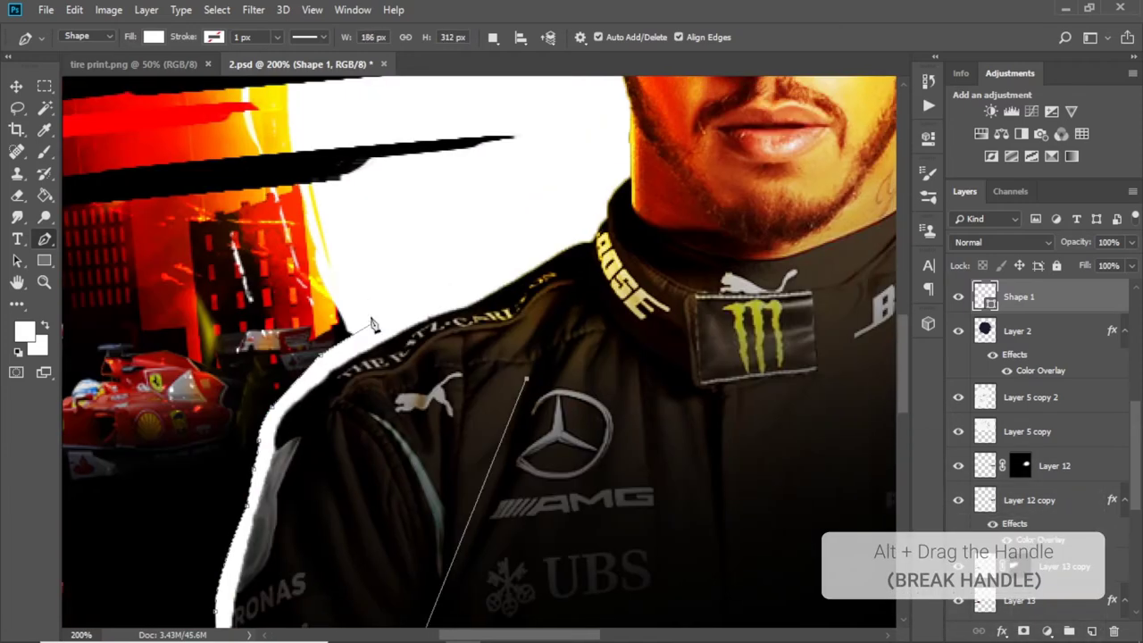
{"action": "scroll", "coordinate": [369, 327], "scroll_direction": "down", "scroll_amount": 1}
{"action": "left_click", "coordinate": [401, 258]}
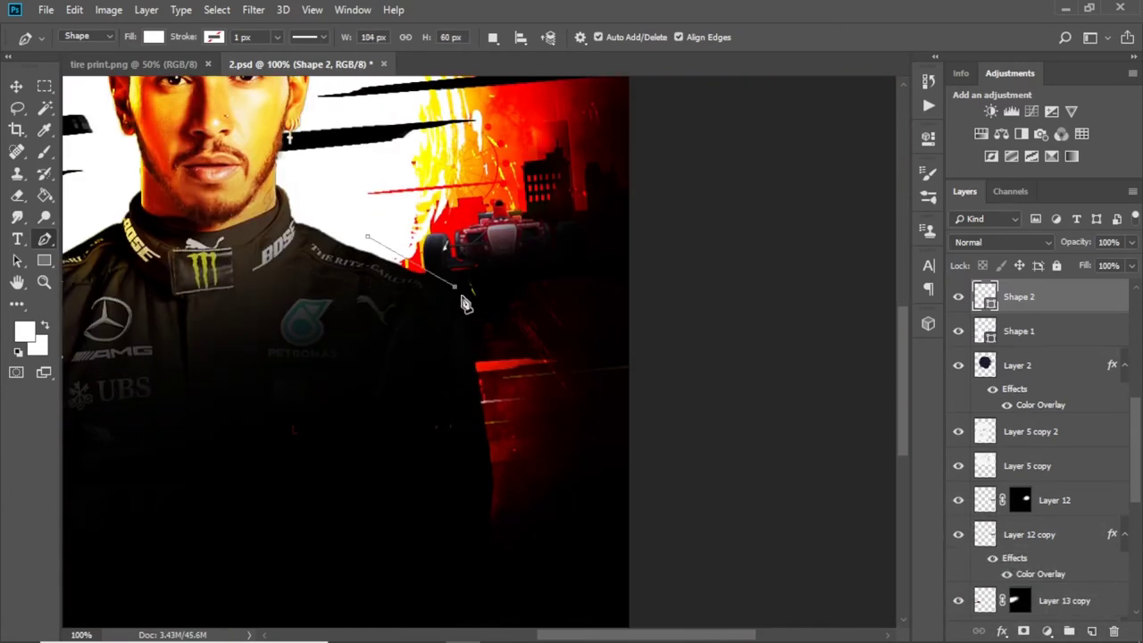
Extend Shape 2 down the right arm, close it at its start anchor, and commit it
{"action": "left_click", "coordinate": [474, 344]}
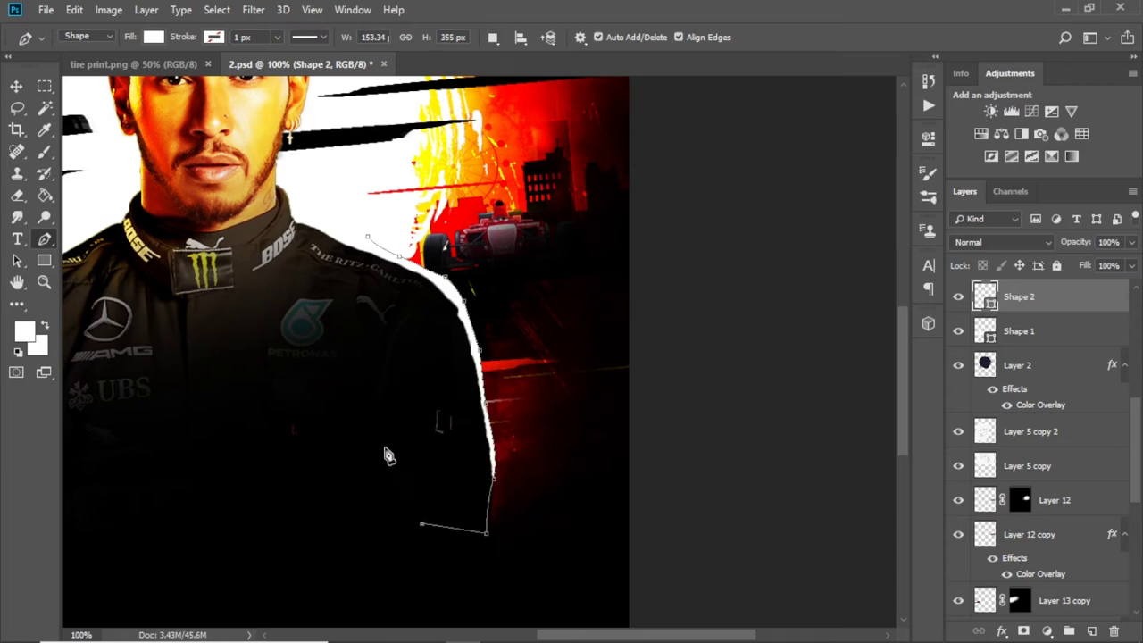
{"action": "scroll", "coordinate": [406, 284], "scroll_direction": "down", "scroll_amount": 1}
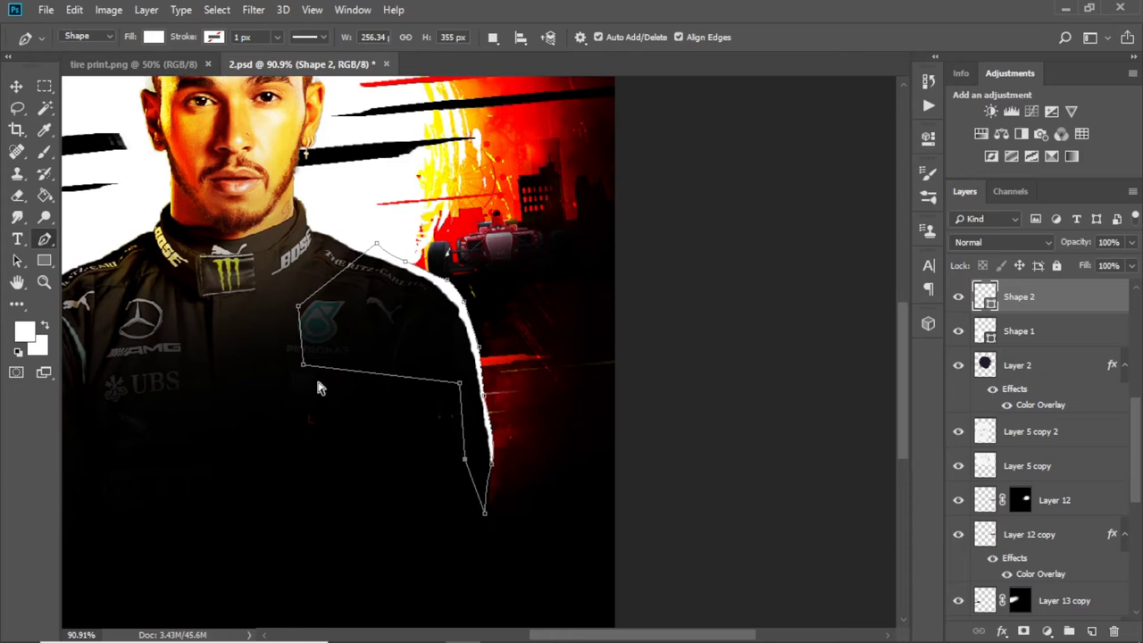
{"action": "scroll", "coordinate": [688, 306], "scroll_direction": "down", "scroll_amount": 7}
{"action": "scroll", "coordinate": [535, 317], "scroll_direction": "up", "scroll_amount": 7}
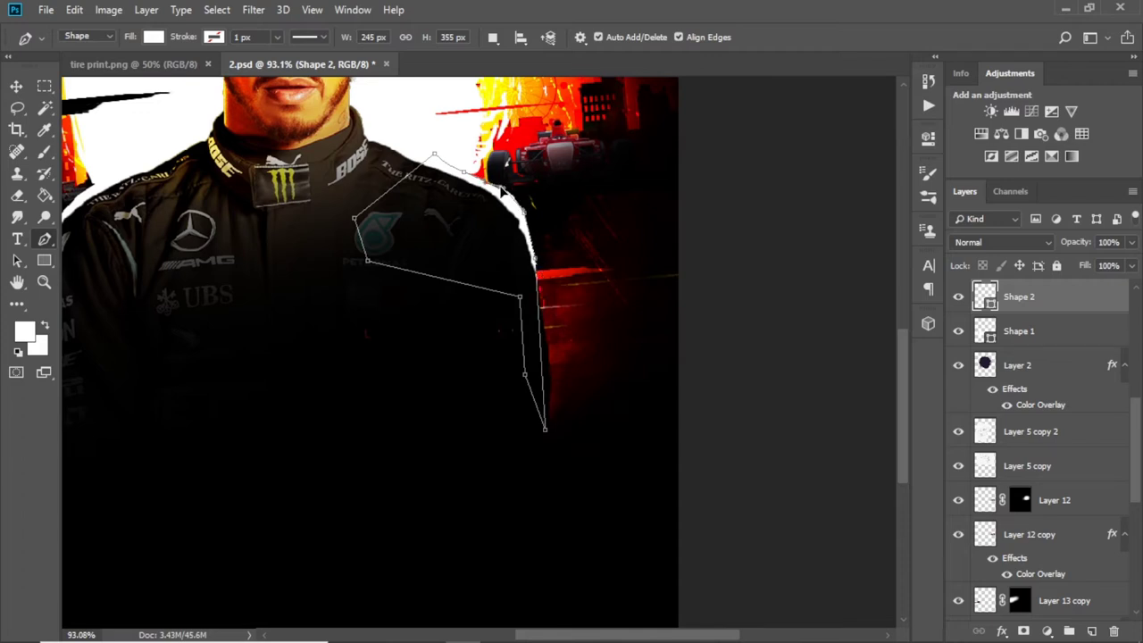
{"action": "scroll", "coordinate": [636, 234], "scroll_direction": "down", "scroll_amount": 3}
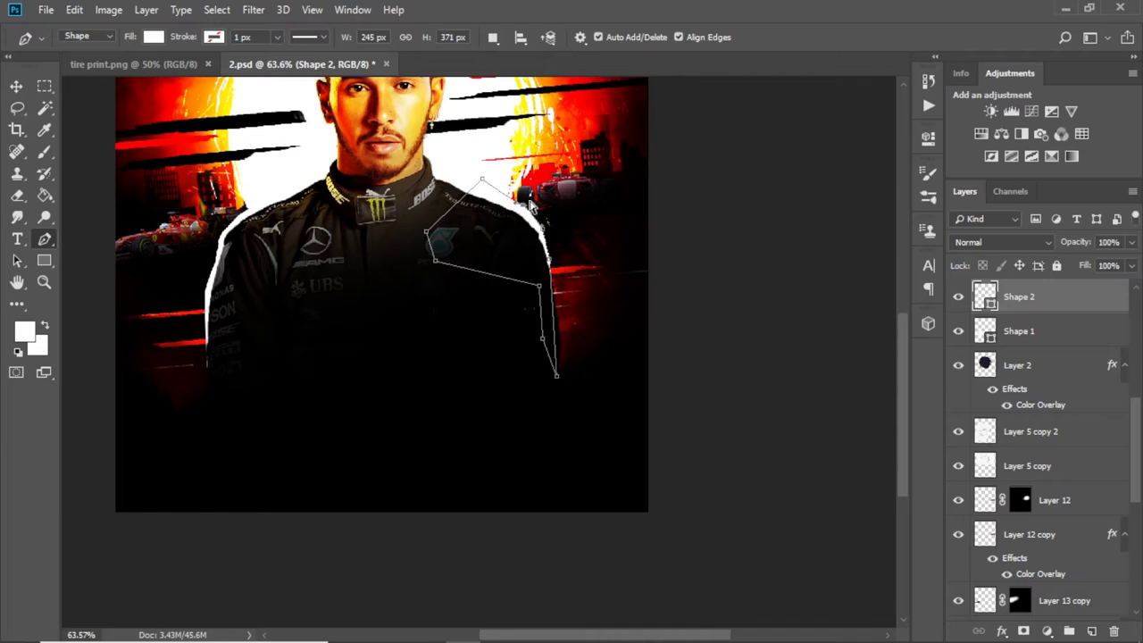
{"action": "left_click", "coordinate": [557, 375]}
{"action": "scroll", "coordinate": [520, 209], "scroll_direction": "up", "scroll_amount": 5}
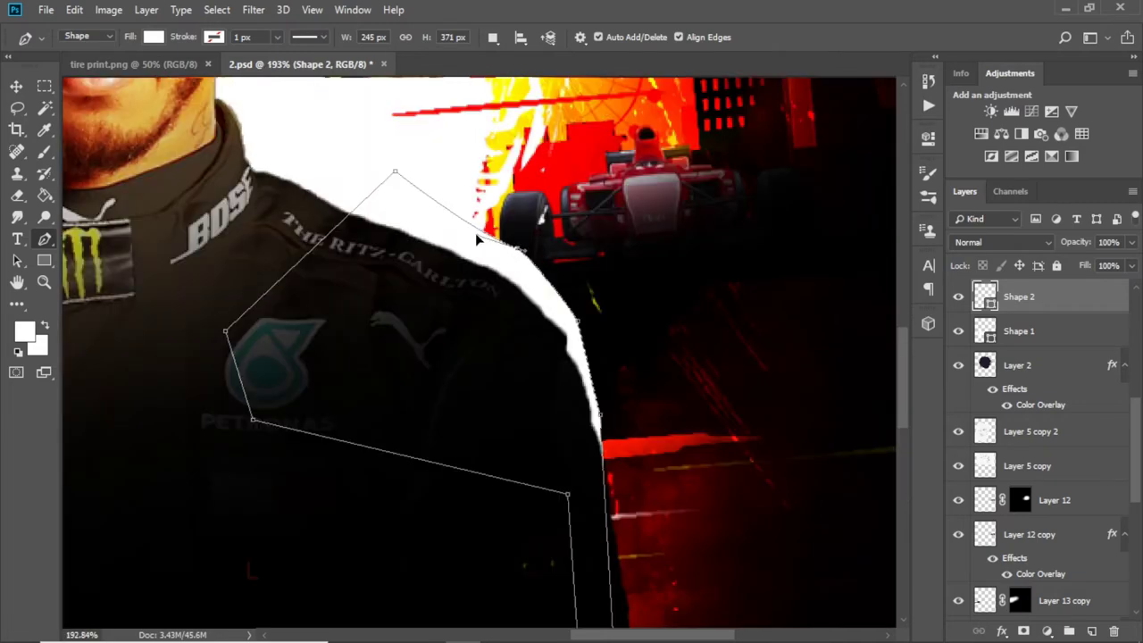
{"action": "scroll", "coordinate": [482, 255], "scroll_direction": "down", "scroll_amount": 3}
{"action": "scroll", "coordinate": [509, 336], "scroll_direction": "down", "scroll_amount": 2}
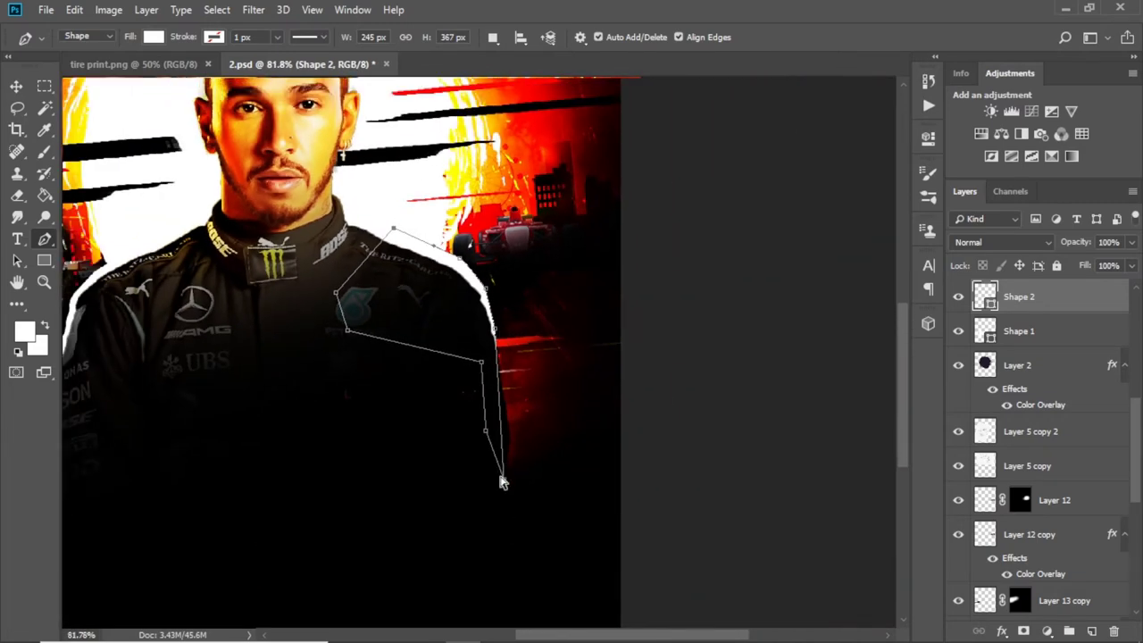
{"action": "key", "text": "Return"}
{"action": "scroll", "coordinate": [610, 446], "scroll_direction": "down", "scroll_amount": 3}
{"action": "scroll", "coordinate": [610, 446], "scroll_direction": "down", "scroll_amount": 1}
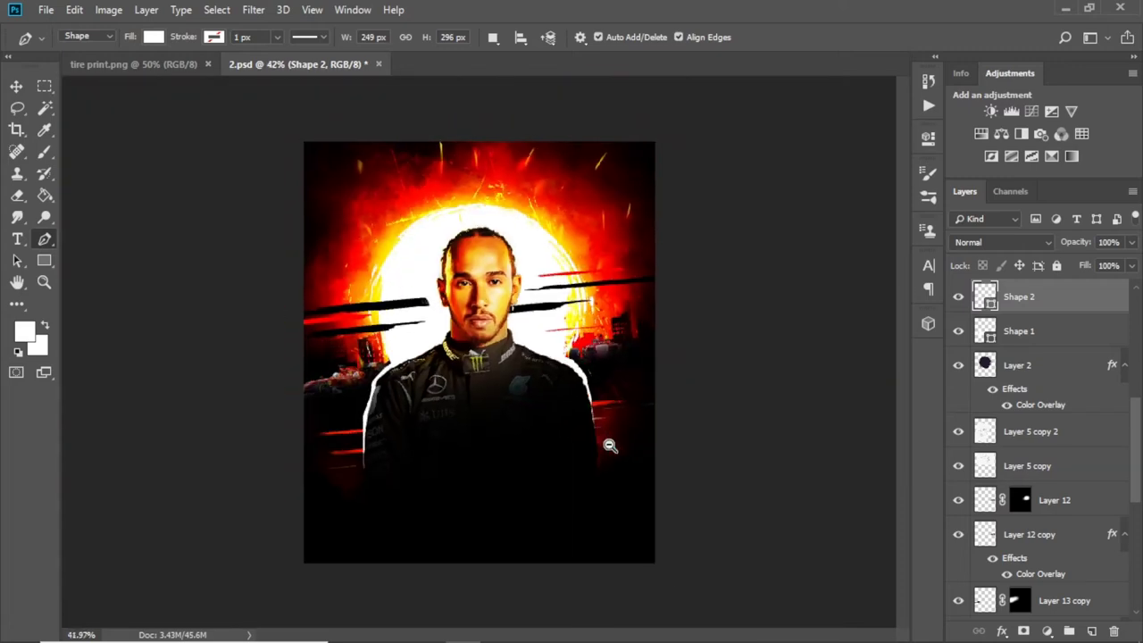
Zoom the view to 50% over the top of the glowing circle
{"action": "key", "text": "ctrl+plus"}
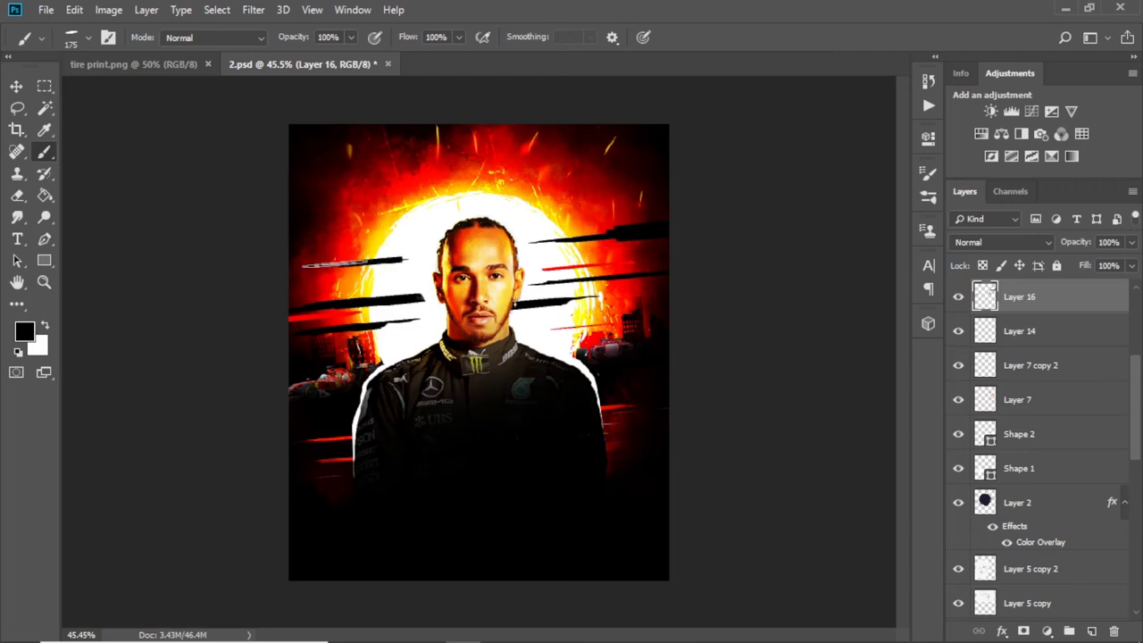
{"action": "scroll", "coordinate": [699, 329], "scroll_direction": "down", "scroll_amount": 1}
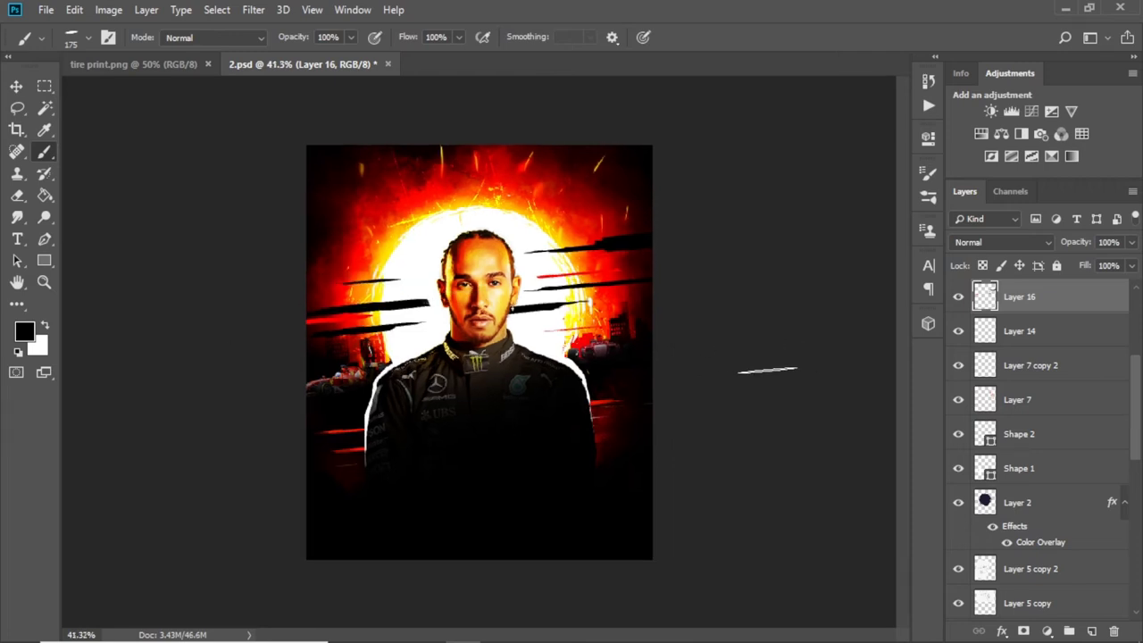
Select Layer 15 and Layer 16 and merge the streak layers into one
{"action": "key", "text": "v"}
{"action": "left_click", "coordinate": [684, 479]}
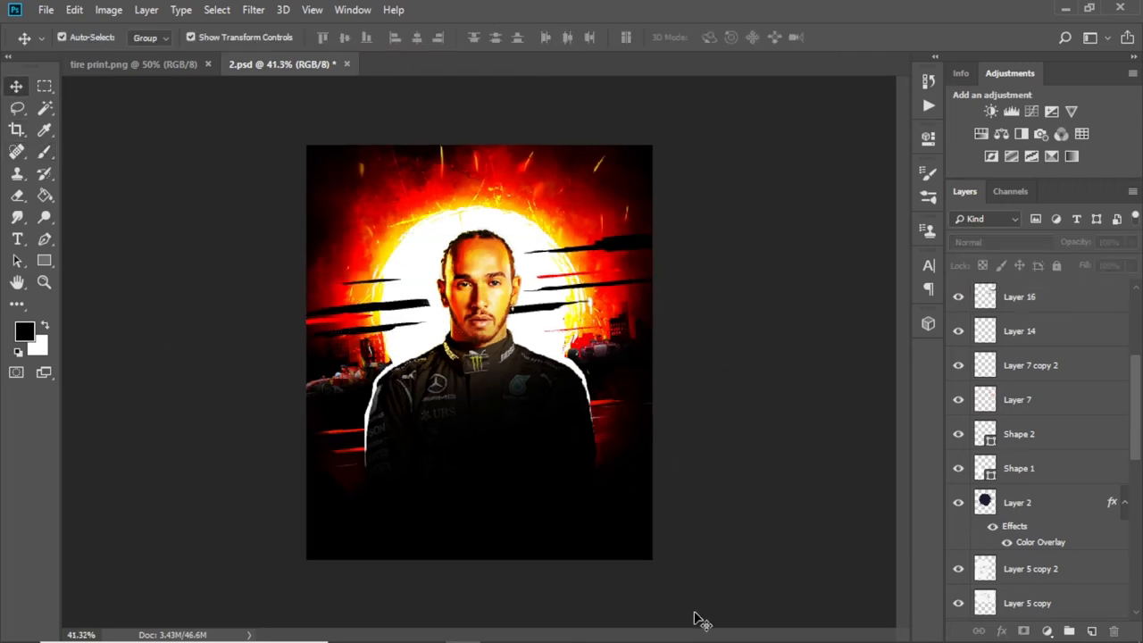
{"action": "left_click", "coordinate": [44, 86]}
{"action": "scroll", "coordinate": [406, 333], "scroll_direction": "up", "scroll_amount": 2}
{"action": "left_click", "coordinate": [374, 321], "text": "ctrl"}
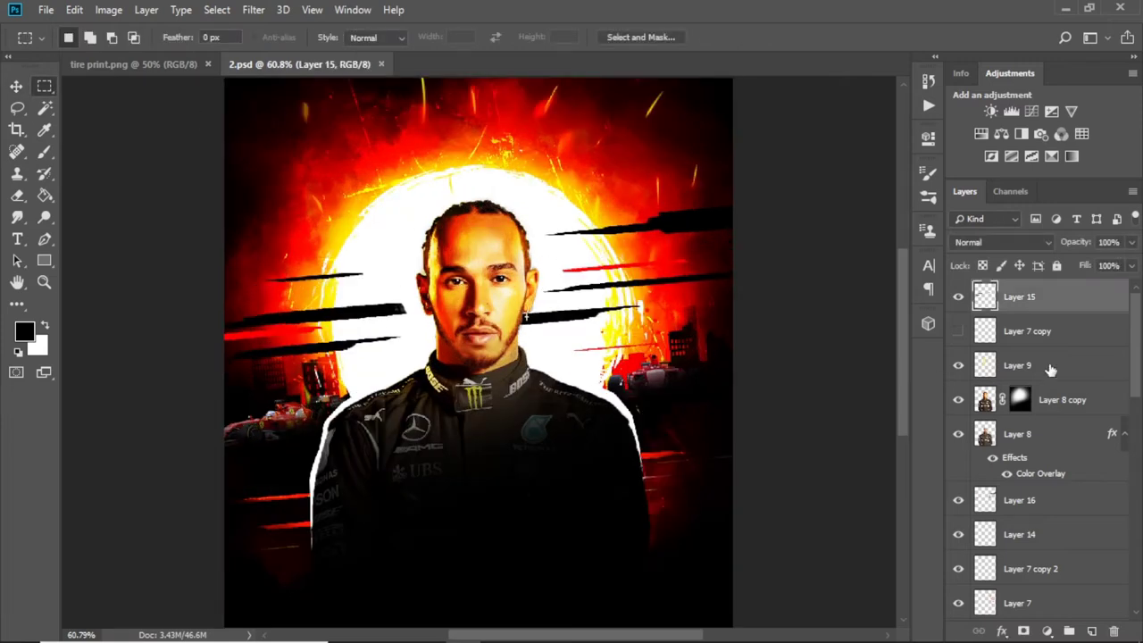
{"action": "key", "text": "v"}
{"action": "left_click", "coordinate": [357, 321]}
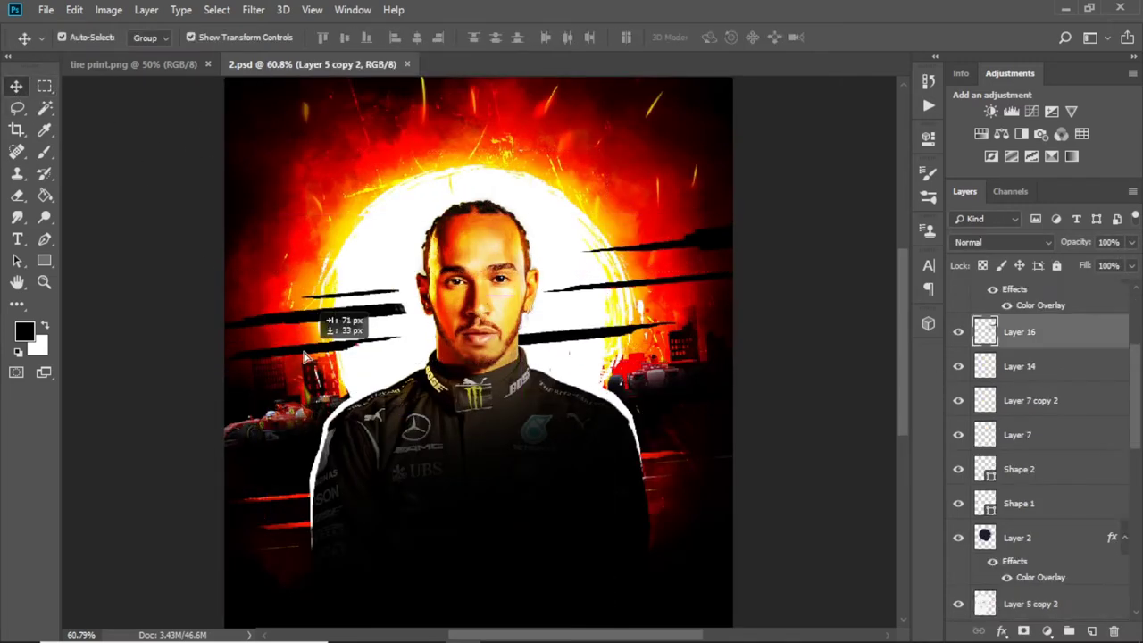
{"action": "left_click", "coordinate": [357, 321], "text": "shift"}
{"action": "key", "text": "ctrl+shift+bracketright"}
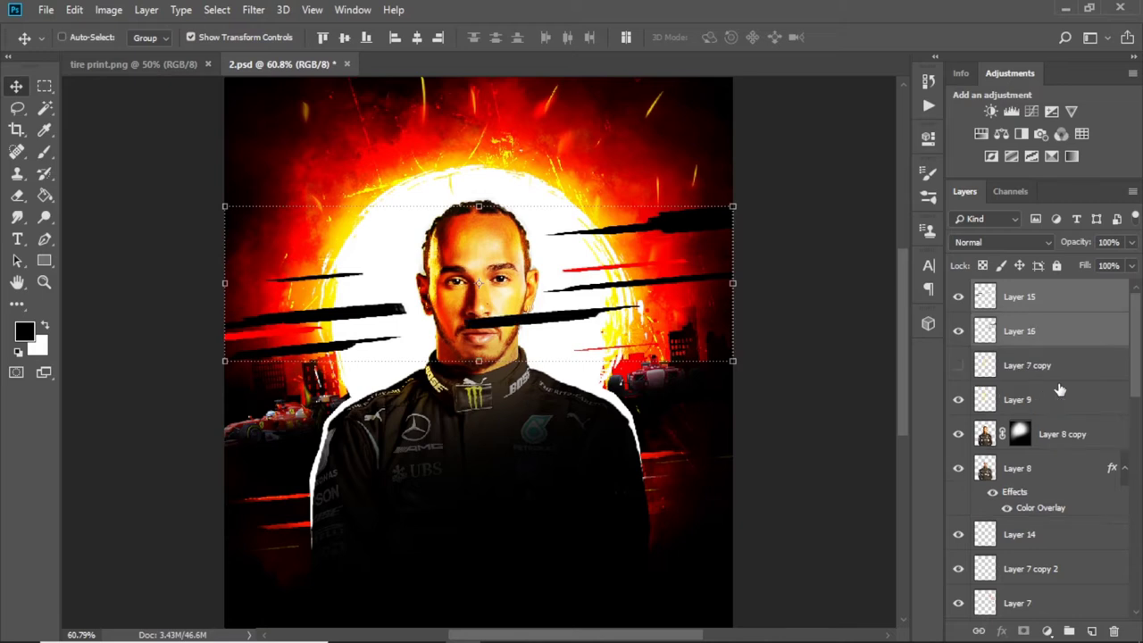
{"action": "key", "text": "ctrl+e"}
Reposition the left streaks about 70 px left using marquee and polygonal lasso selections
{"action": "left_click", "coordinate": [44, 86]}
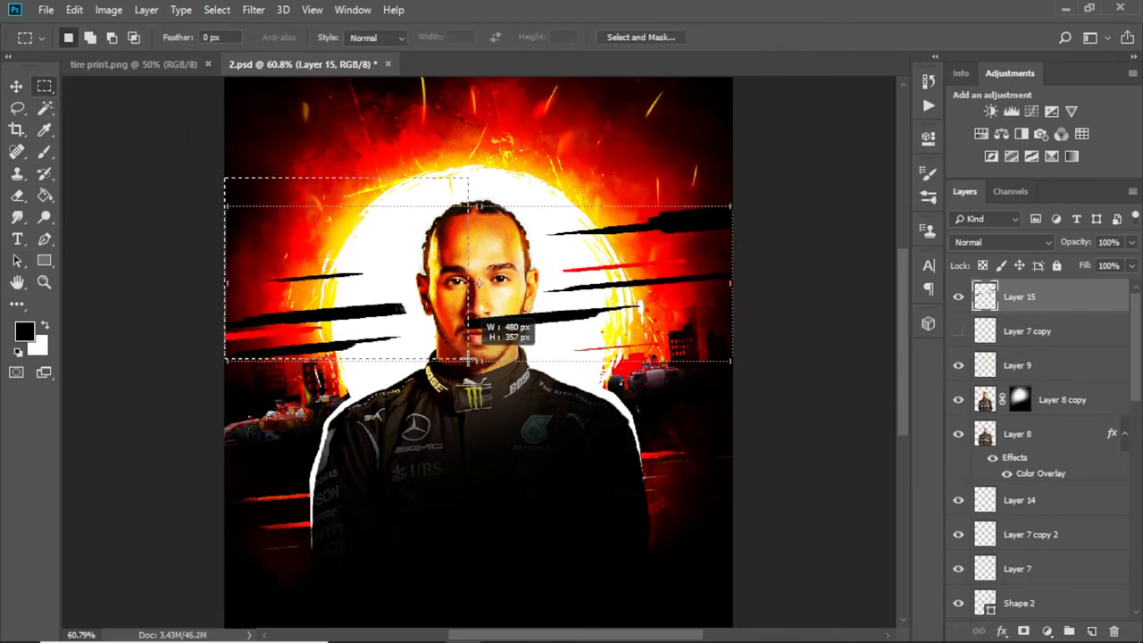
{"action": "left_click_drag", "start_coordinate": [411, 311], "coordinate": [326, 311]}
{"action": "left_click_drag", "start_coordinate": [465, 354], "coordinate": [492, 353], "text": "ctrl"}
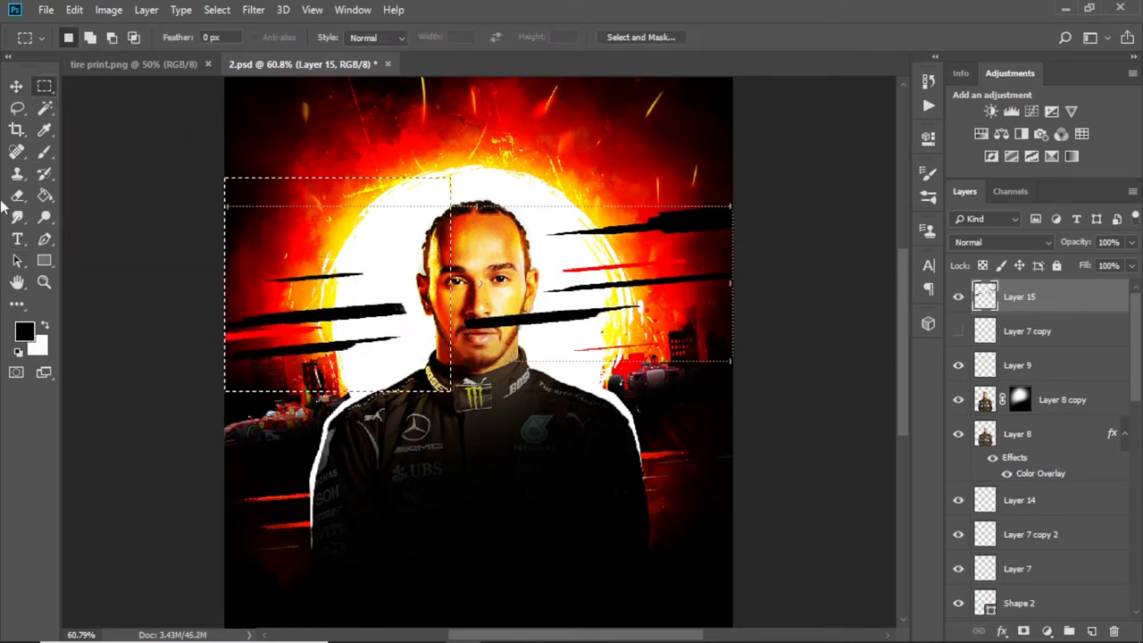
{"action": "left_click", "coordinate": [18, 108]}
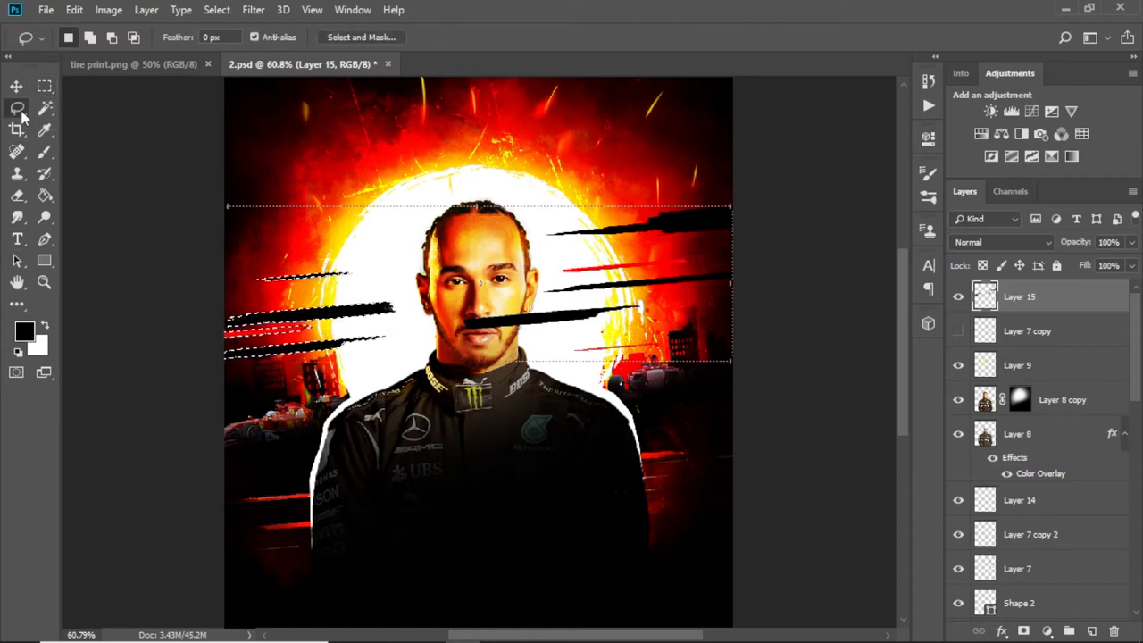
{"action": "right_click", "coordinate": [19, 112]}
{"action": "left_click", "coordinate": [89, 126]}
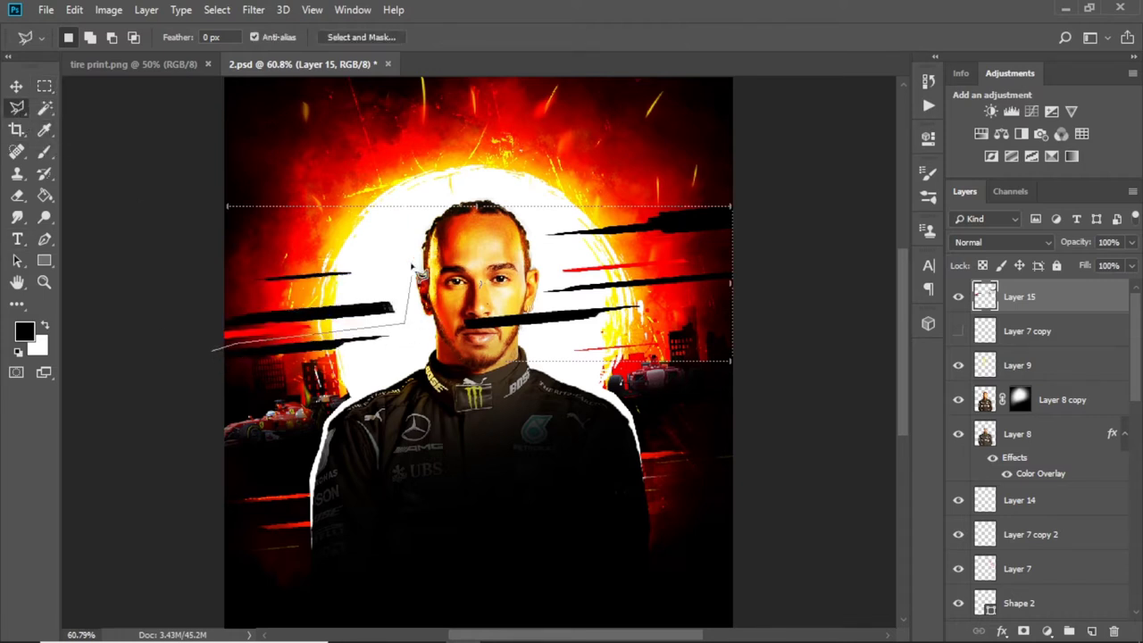
{"action": "double_click", "coordinate": [122, 272]}
{"action": "left_click_drag", "start_coordinate": [357, 295], "coordinate": [294, 294], "text": "ctrl"}
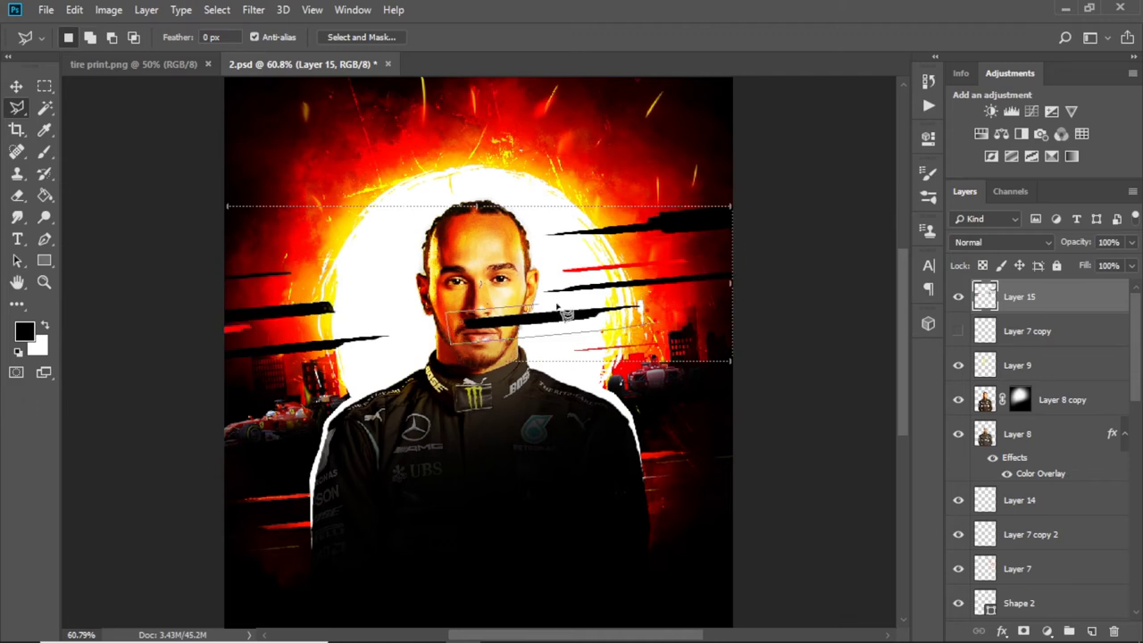
{"action": "left_click_drag", "start_coordinate": [544, 328], "coordinate": [797, 318], "text": "ctrl"}
Cut one streak onto its own layer, slide it left, and delete the part overlapping the face
{"action": "key", "text": "ctrl+shift+j"}
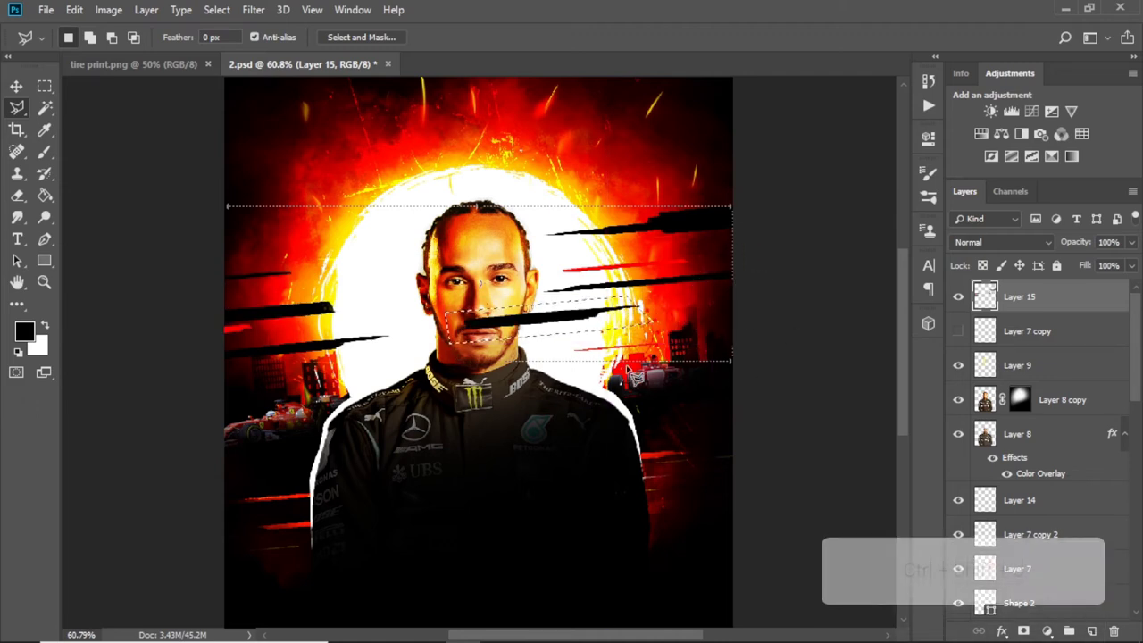
{"action": "left_click", "coordinate": [1018, 434]}
{"action": "key", "text": "ctrl+shift+j"}
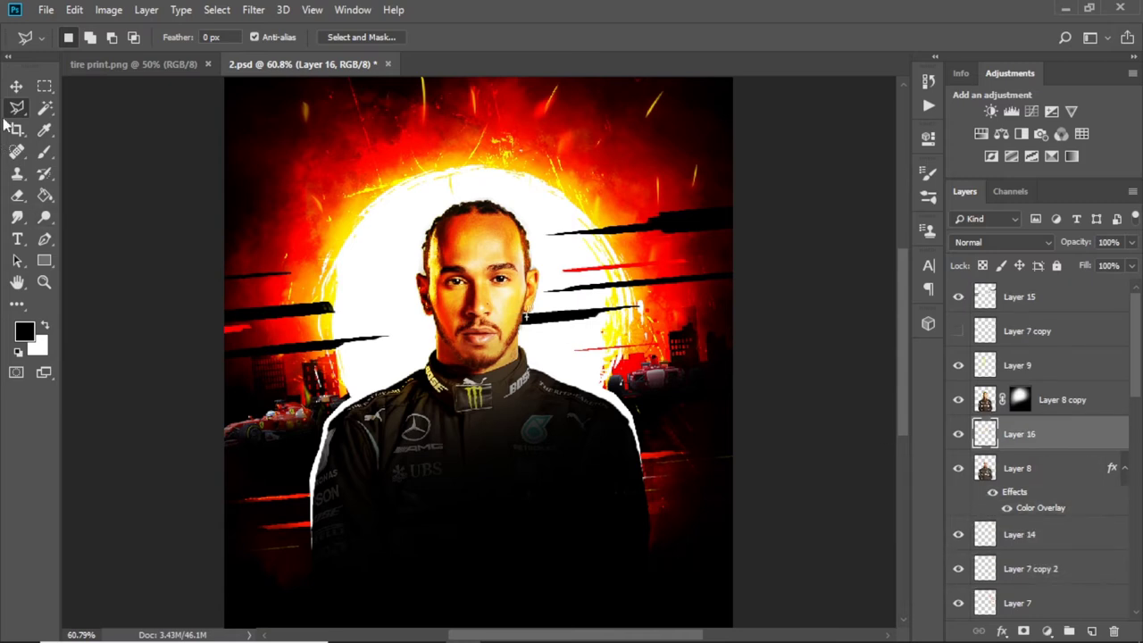
{"action": "key", "text": "v"}
{"action": "left_click_drag", "start_coordinate": [549, 317], "coordinate": [493, 317]}
{"action": "key", "text": "m"}
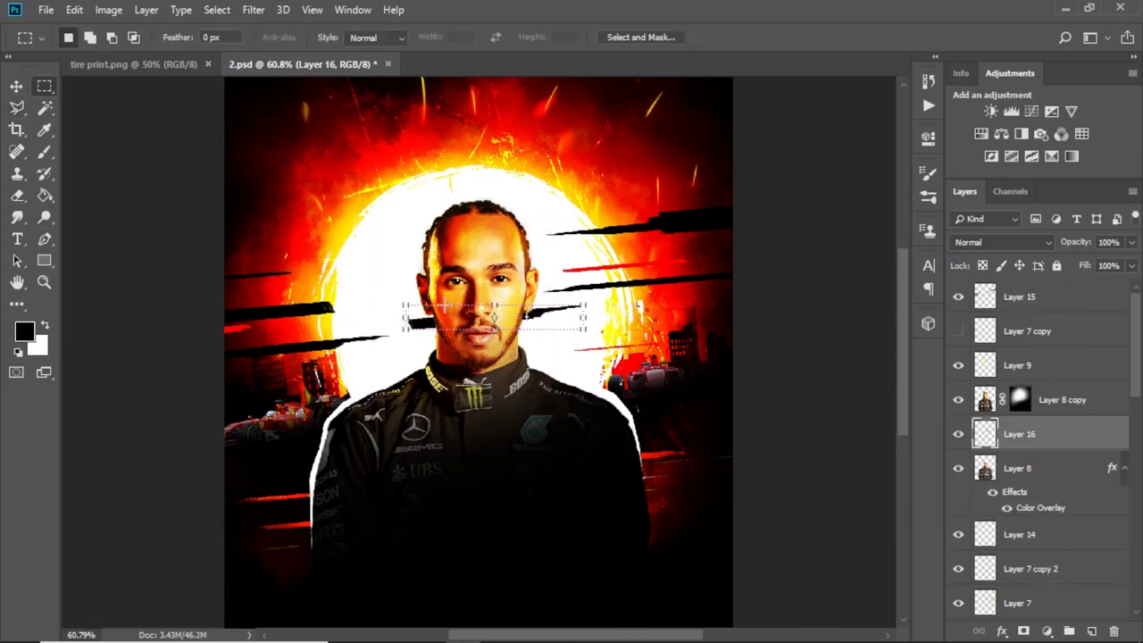
{"action": "left_click_drag", "start_coordinate": [483, 381], "coordinate": [489, 382]}
{"action": "key", "text": "Delete"}
Shift the right band of streaks on Layer 15 136 px right to the poster edge
{"action": "left_click", "coordinate": [16, 87]}
{"action": "left_click", "coordinate": [589, 268]}
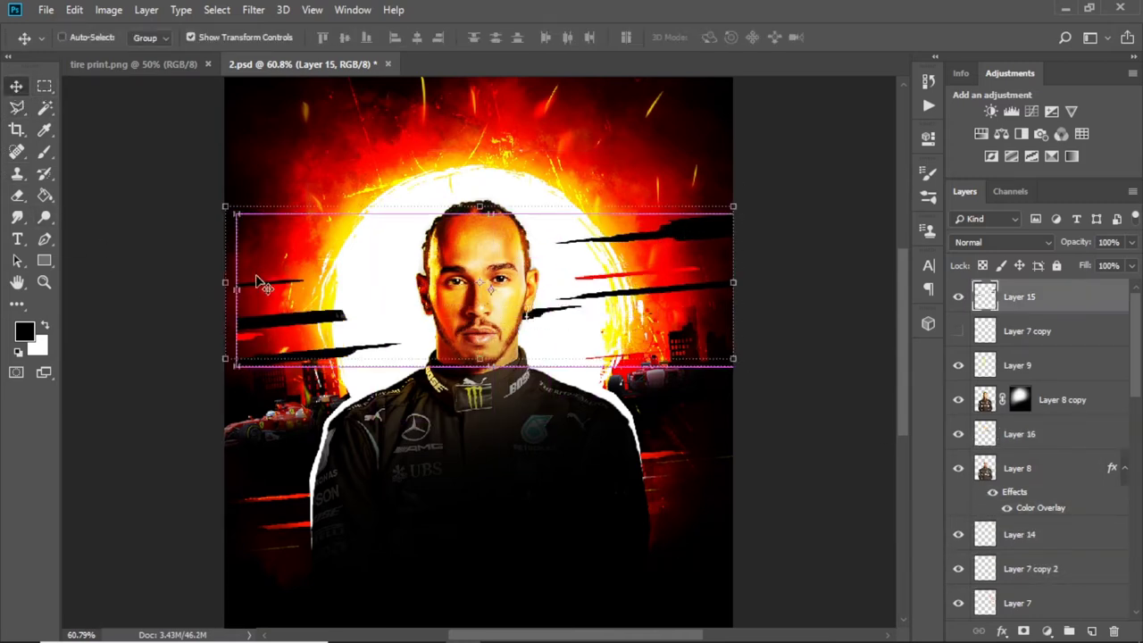
{"action": "key", "text": "m"}
{"action": "left_click_drag", "start_coordinate": [185, 206], "coordinate": [691, 358]}
{"action": "left_click_drag", "start_coordinate": [678, 215], "coordinate": [741, 224]}
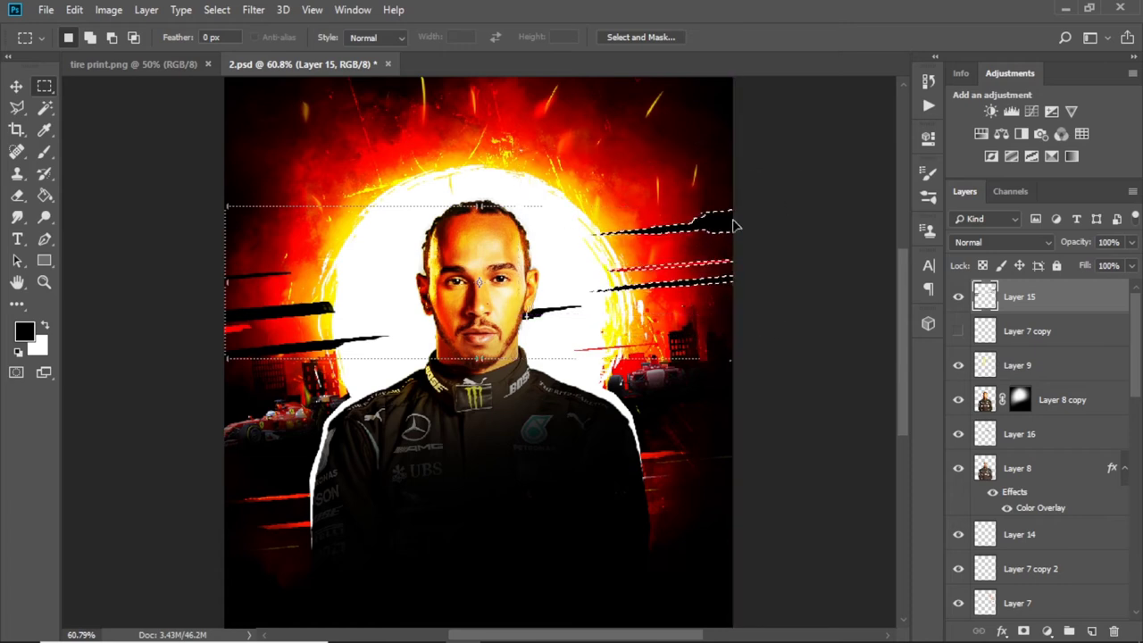
{"action": "left_click_drag", "start_coordinate": [654, 282], "coordinate": [730, 256]}
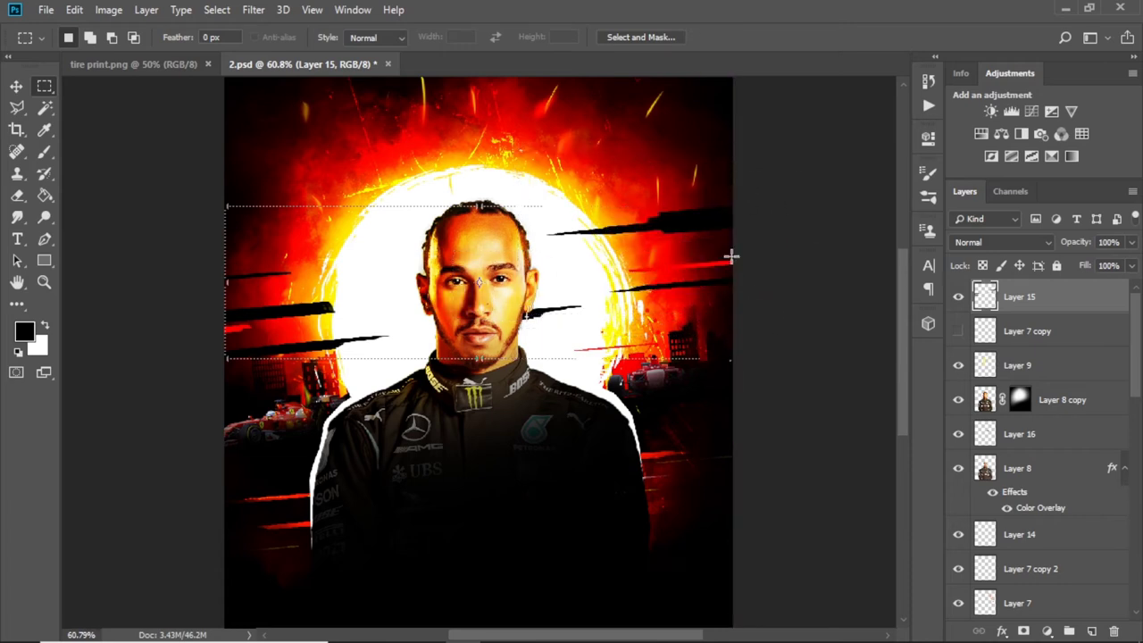
{"action": "key", "text": "ctrl+z"}
{"action": "left_click_drag", "start_coordinate": [654, 280], "coordinate": [727, 275]}
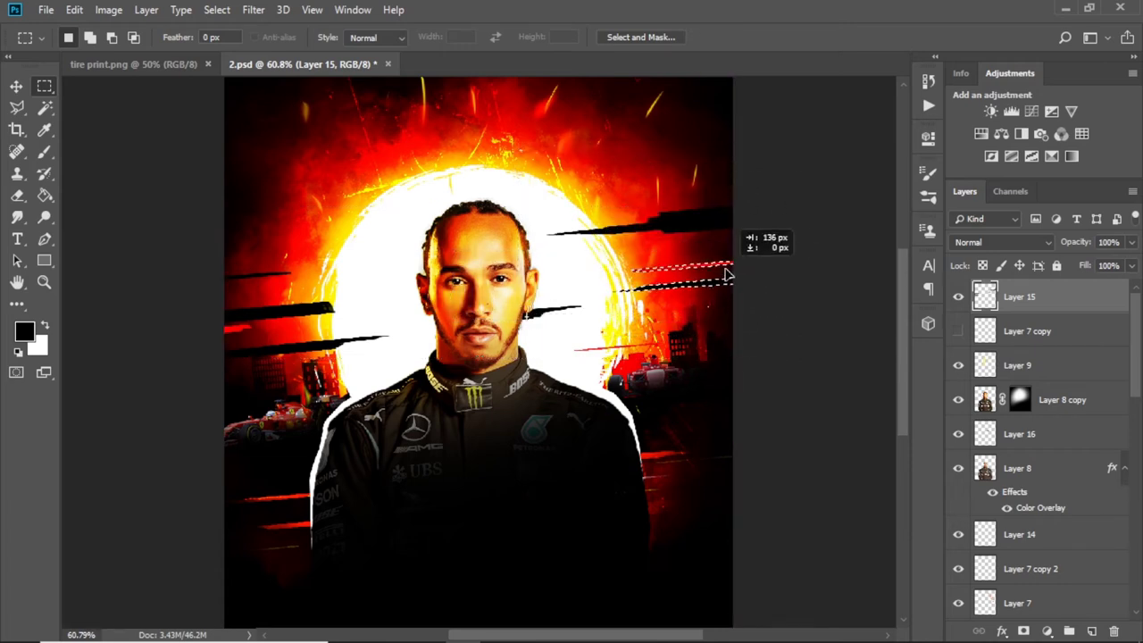
{"action": "key", "text": "ctrl+minus"}
{"action": "key", "text": "ctrl+minus"}
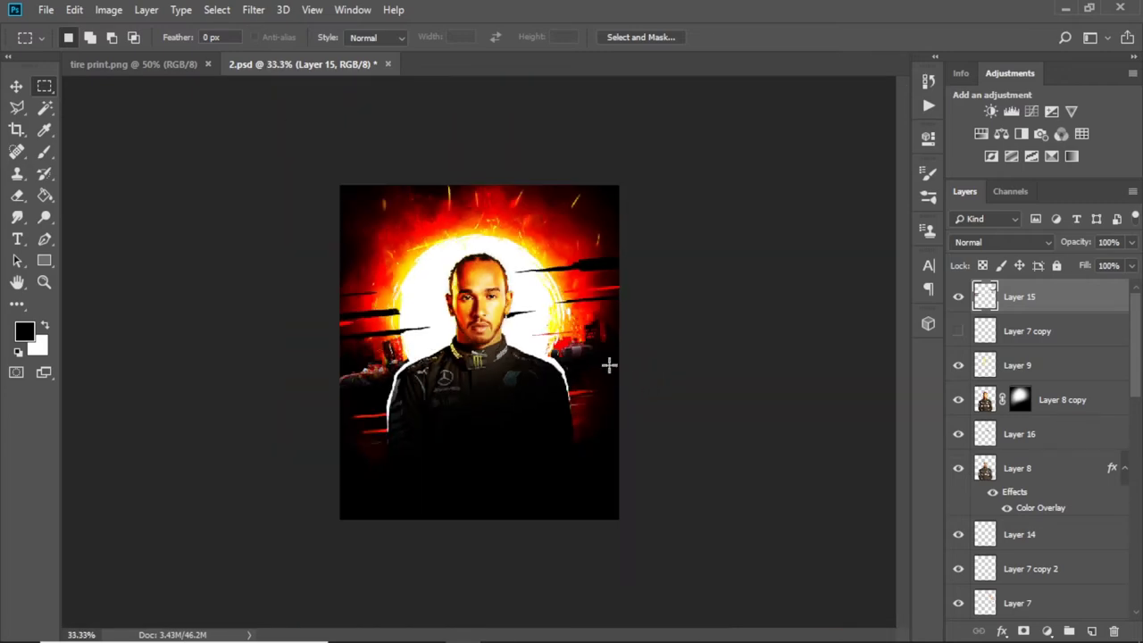
Copy the tire print.png texture, close it without saving, and paste it into 2.psd
{"action": "key", "text": "v"}
{"action": "left_click", "coordinate": [159, 66]}
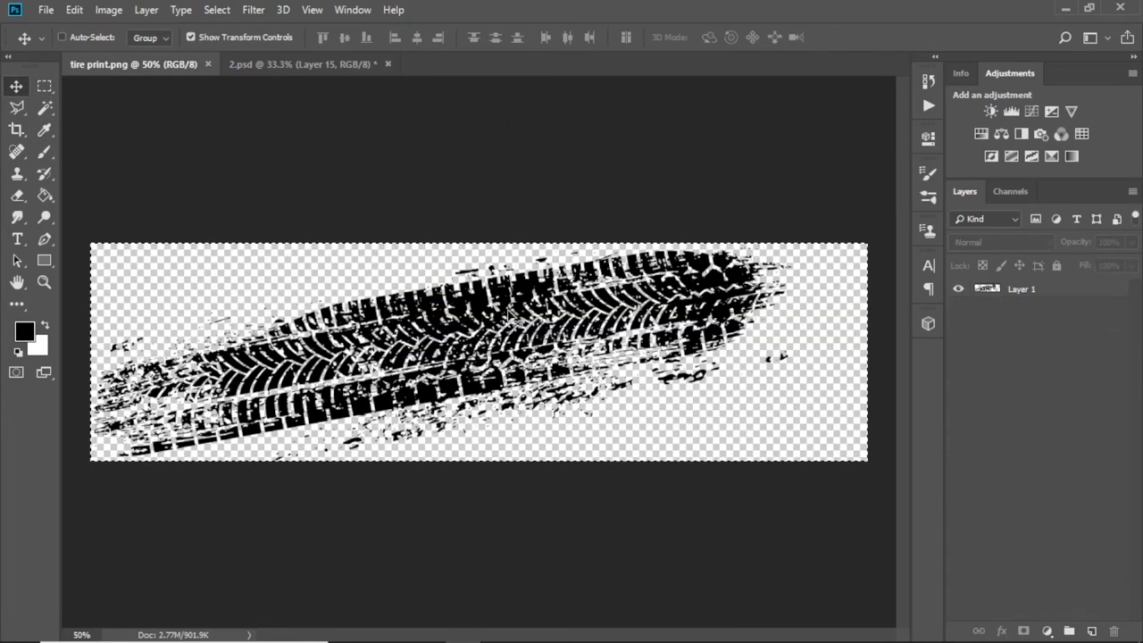
{"action": "key", "text": "ctrl+x"}
{"action": "key", "text": "ctrl+w"}
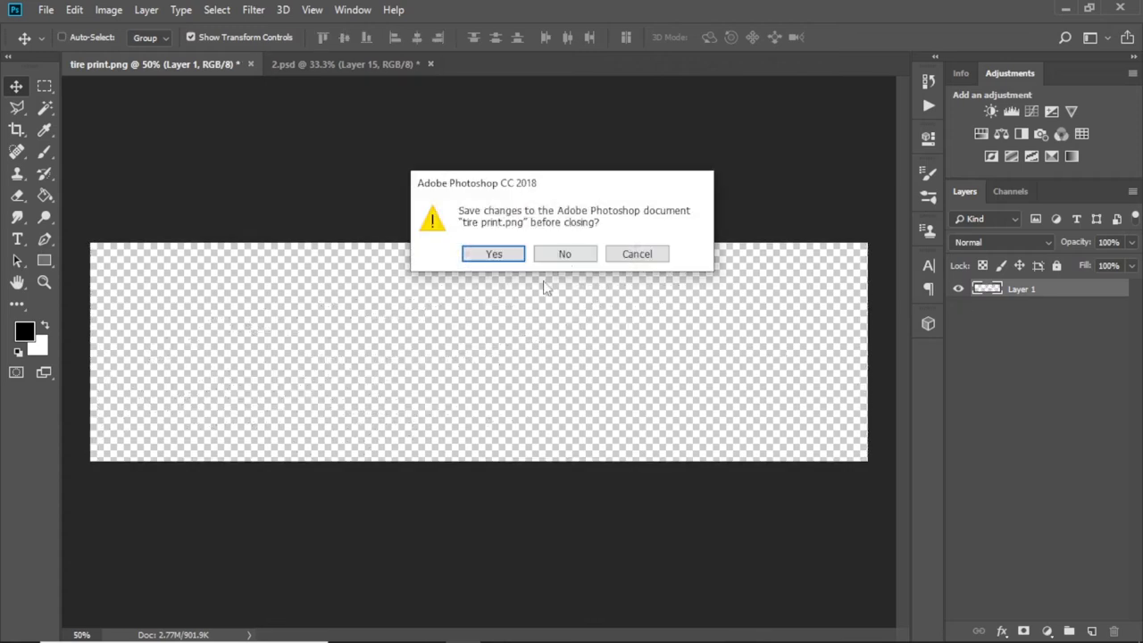
{"action": "left_click", "coordinate": [548, 253]}
{"action": "key", "text": "ctrl+v"}
Scale the tire print to about 76% at the top and place a duplicate lower down
{"action": "left_click_drag", "start_coordinate": [554, 236], "coordinate": [535, 178]}
{"action": "key", "text": "ctrl+t"}
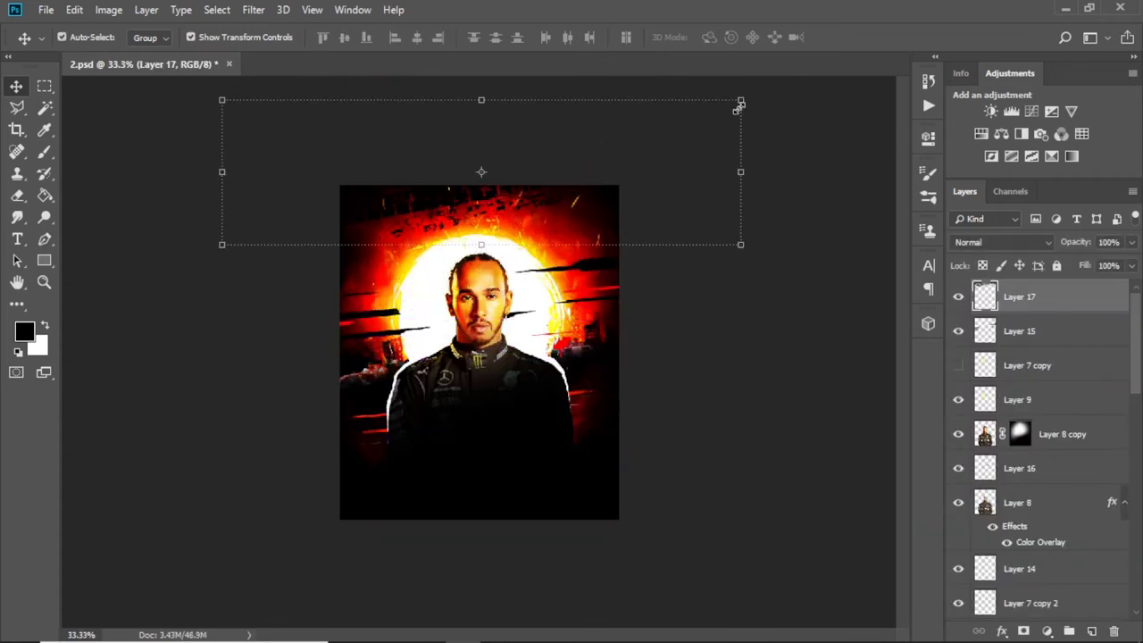
{"action": "left_click_drag", "start_coordinate": [738, 107], "coordinate": [619, 134]}
{"action": "key", "text": "Return"}
{"action": "mouse_move", "coordinate": [535, 183]}
{"action": "left_mouse_down"}
{"action": "mouse_move", "coordinate": [557, 481]}
{"action": "mouse_move", "coordinate": [571, 462]}
{"action": "left_mouse_up"}
{"action": "key", "text": "ctrl+plus"}
{"action": "scroll", "coordinate": [1033, 560], "scroll_direction": "down", "scroll_amount": 3}
{"action": "scroll", "coordinate": [1033, 560], "scroll_direction": "down", "scroll_amount": 2}
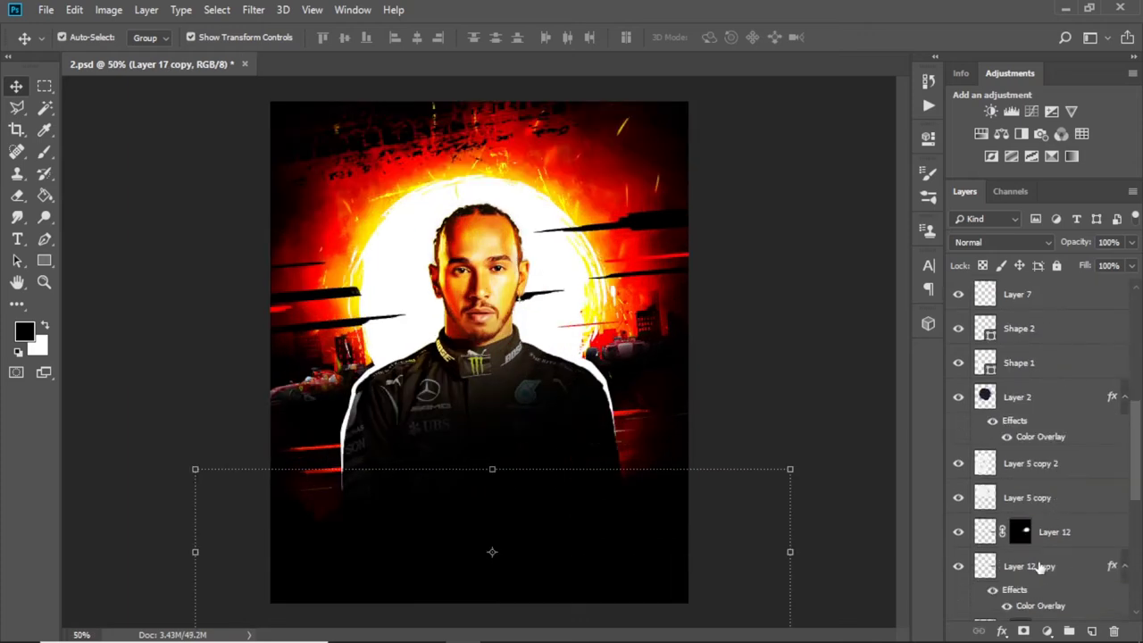
{"action": "scroll", "coordinate": [1033, 560], "scroll_direction": "down", "scroll_amount": 3}
Add Layer 18 above Layer 11 and set up a large soft red brush at 3% flow, size 600
{"action": "left_click", "coordinate": [1033, 561]}
{"action": "scroll", "coordinate": [1018, 559], "scroll_direction": "down", "scroll_amount": 2}
{"action": "key", "text": "b"}
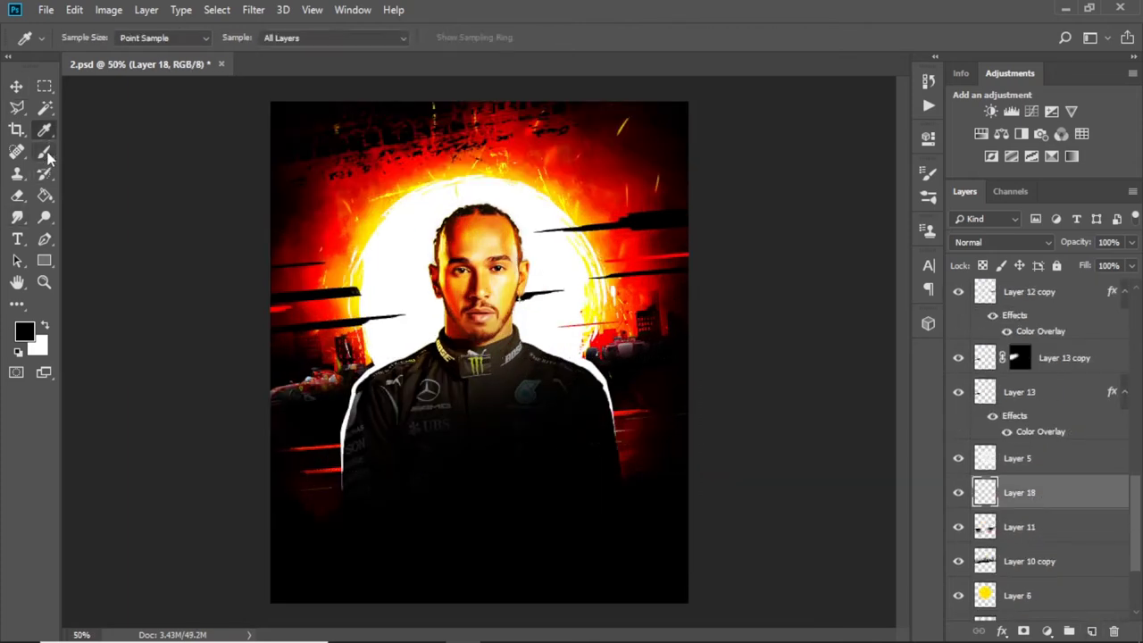
{"action": "left_click", "coordinate": [340, 228], "text": "alt"}
{"action": "right_click", "coordinate": [376, 384]}
{"action": "key", "text": "Escape"}
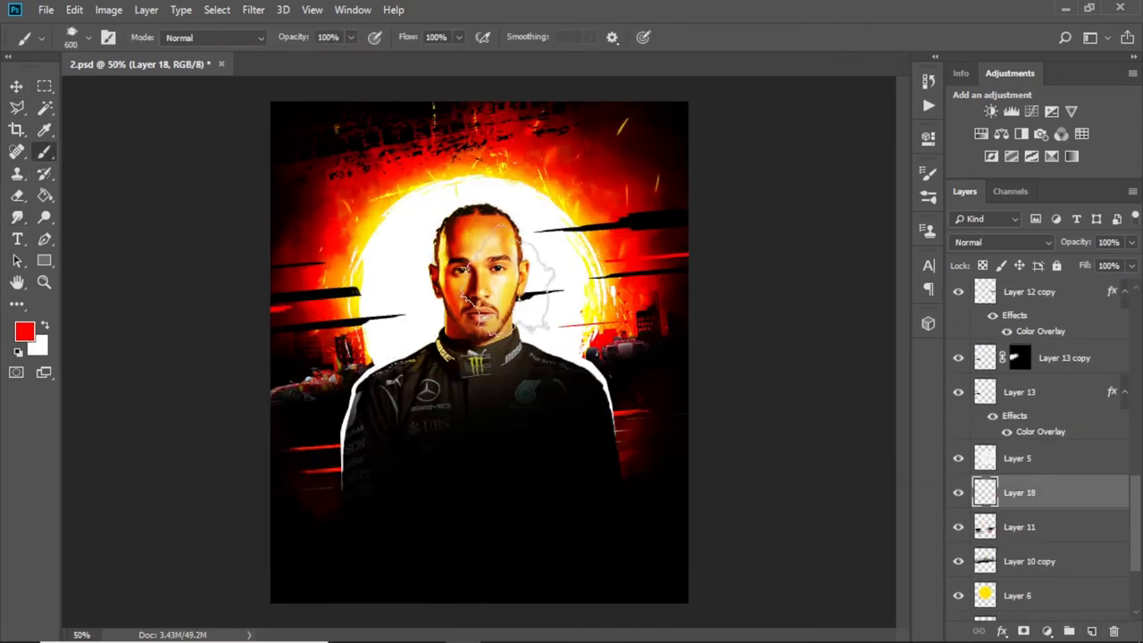
{"action": "key", "text": "bracketright"}
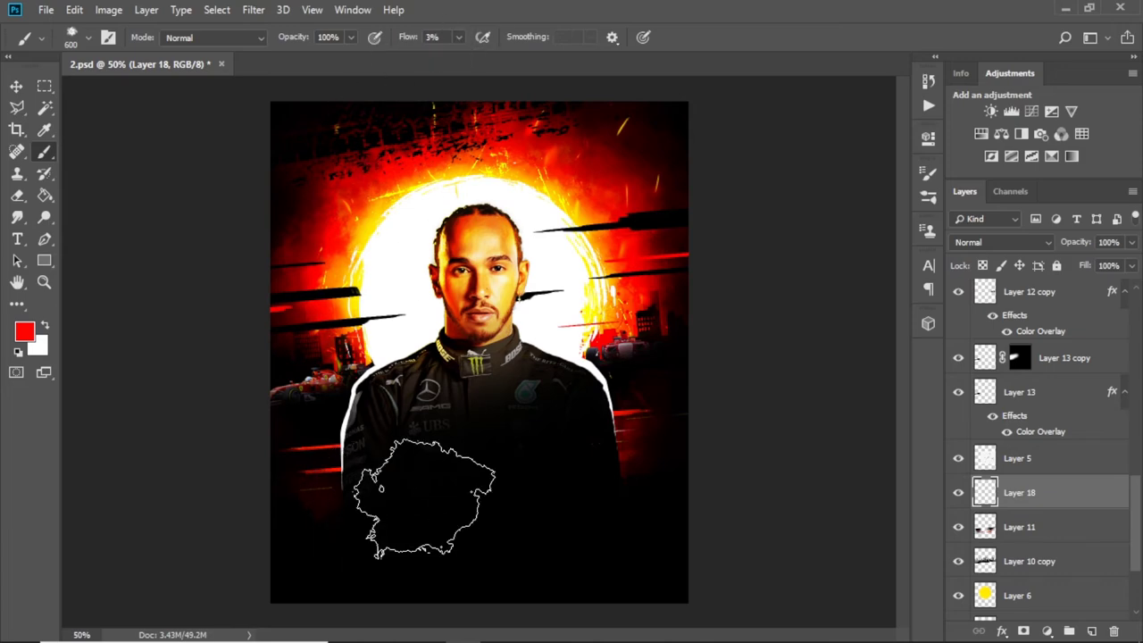
{"action": "key", "text": "bracketleft"}
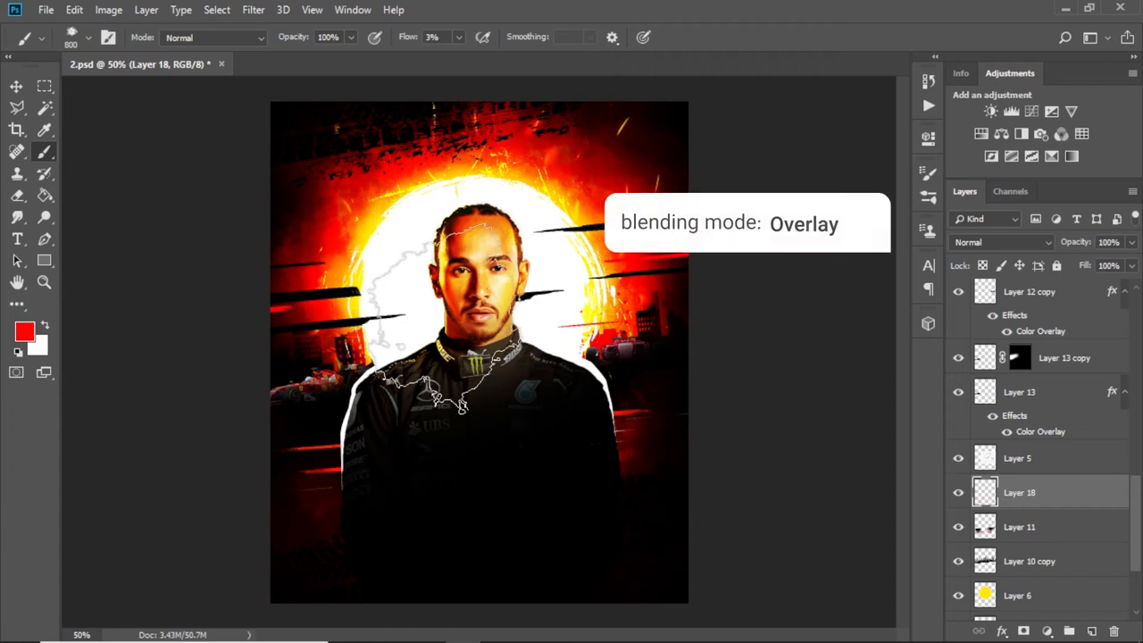
{"action": "left_click", "coordinate": [16, 86]}
{"action": "left_click", "coordinate": [1032, 560]}
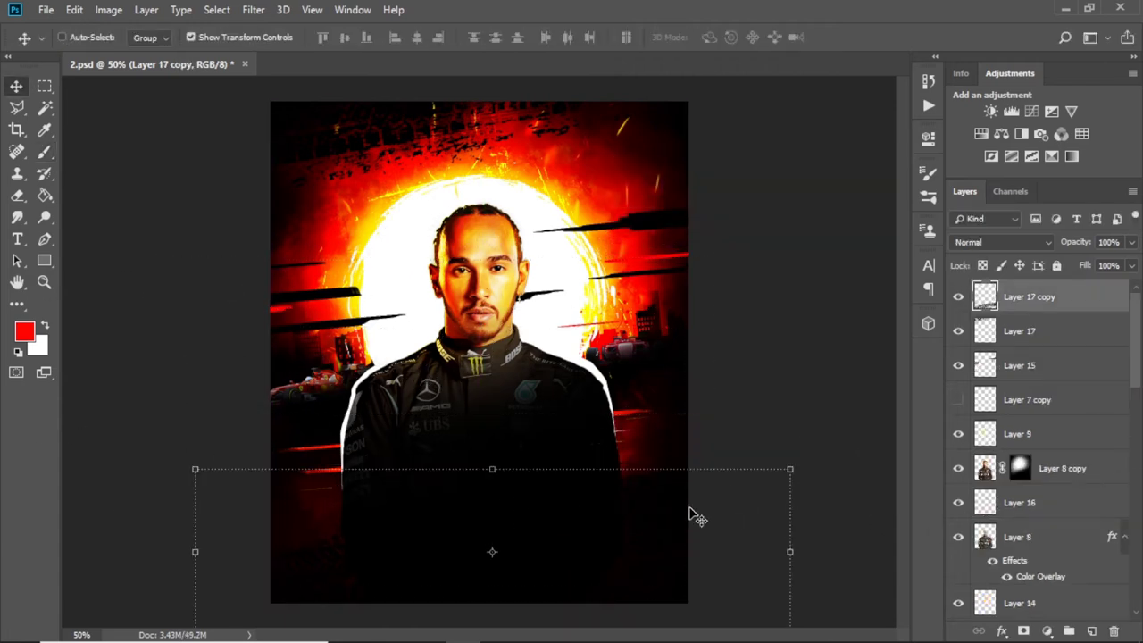
Select Layer 17 with Layer 17 copy and scale both tire prints to about 91%
{"action": "scroll", "coordinate": [647, 453], "scroll_direction": "down", "scroll_amount": 2}
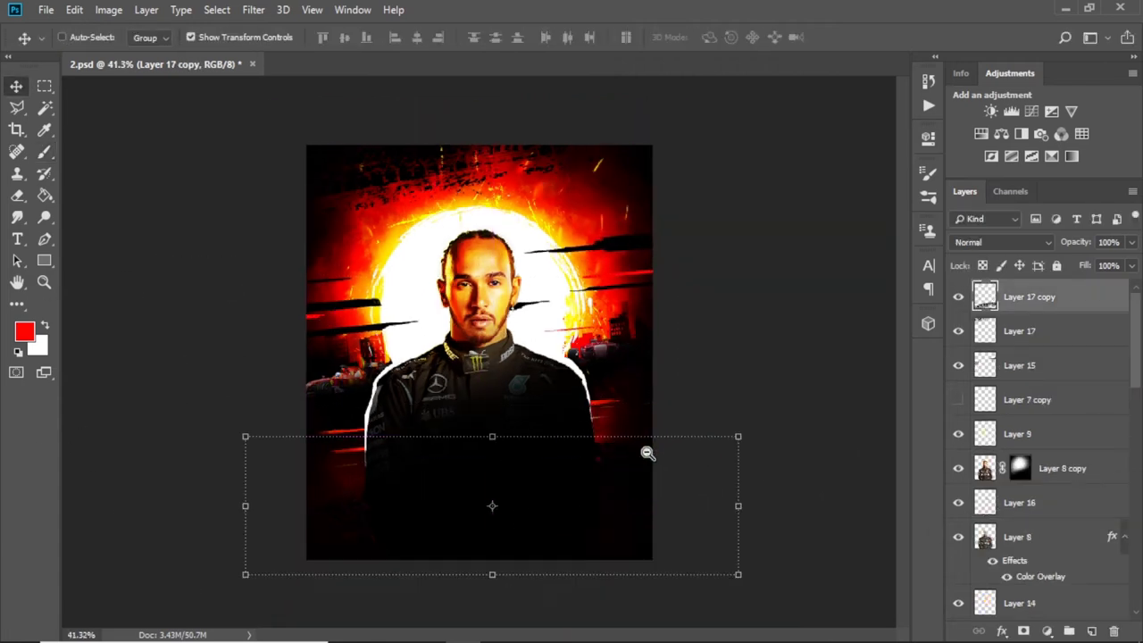
{"action": "key", "text": "shift+alt+bracketleft"}
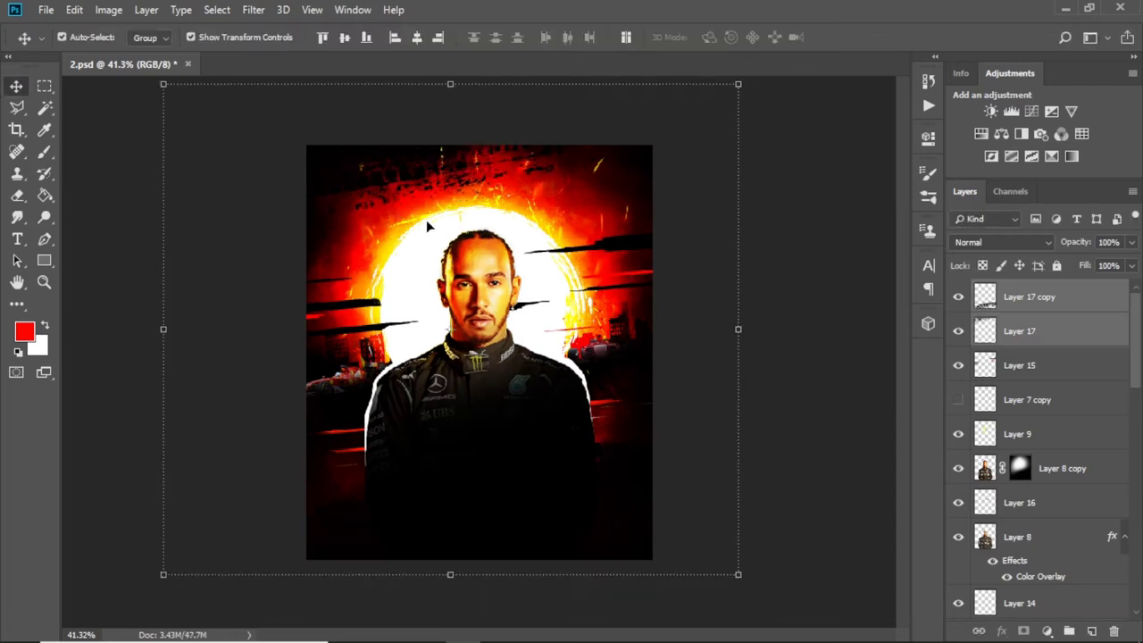
{"action": "left_click_drag", "start_coordinate": [740, 86], "coordinate": [712, 113]}
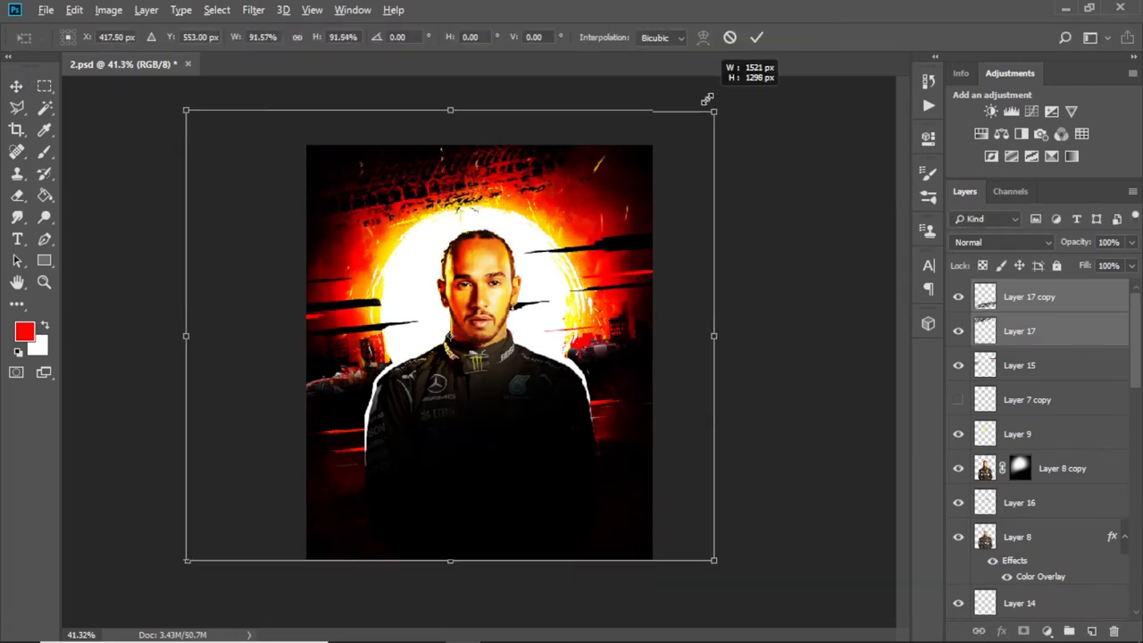
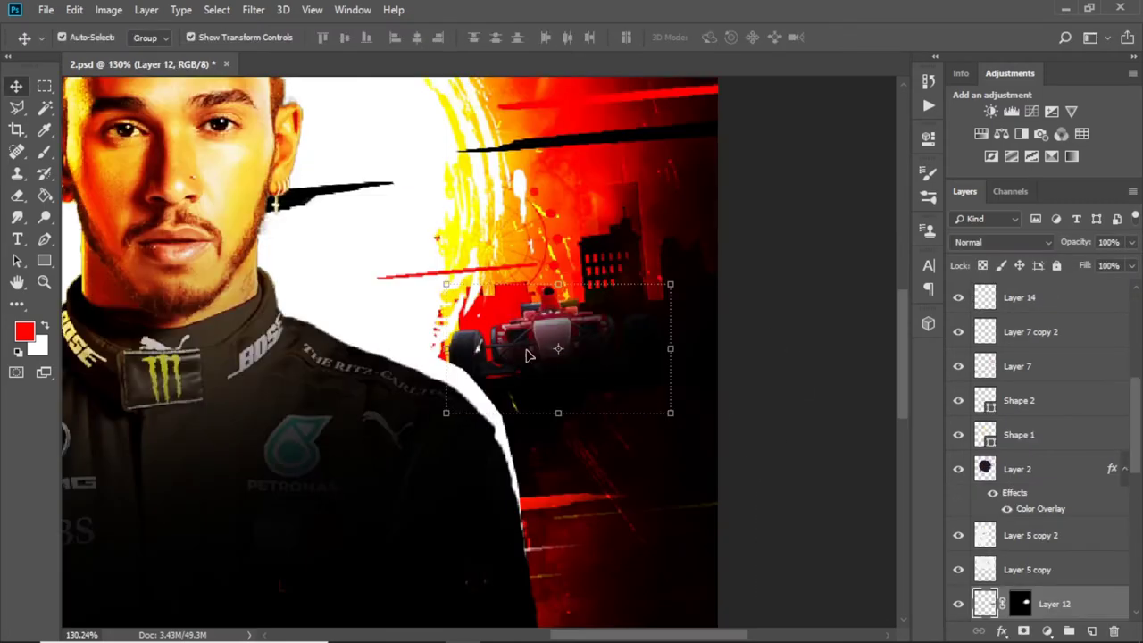
Set up a soft round brush of about 81 px for painting on Layer 12's mask
{"action": "key", "text": "e"}
{"action": "right_click", "coordinate": [563, 267]}
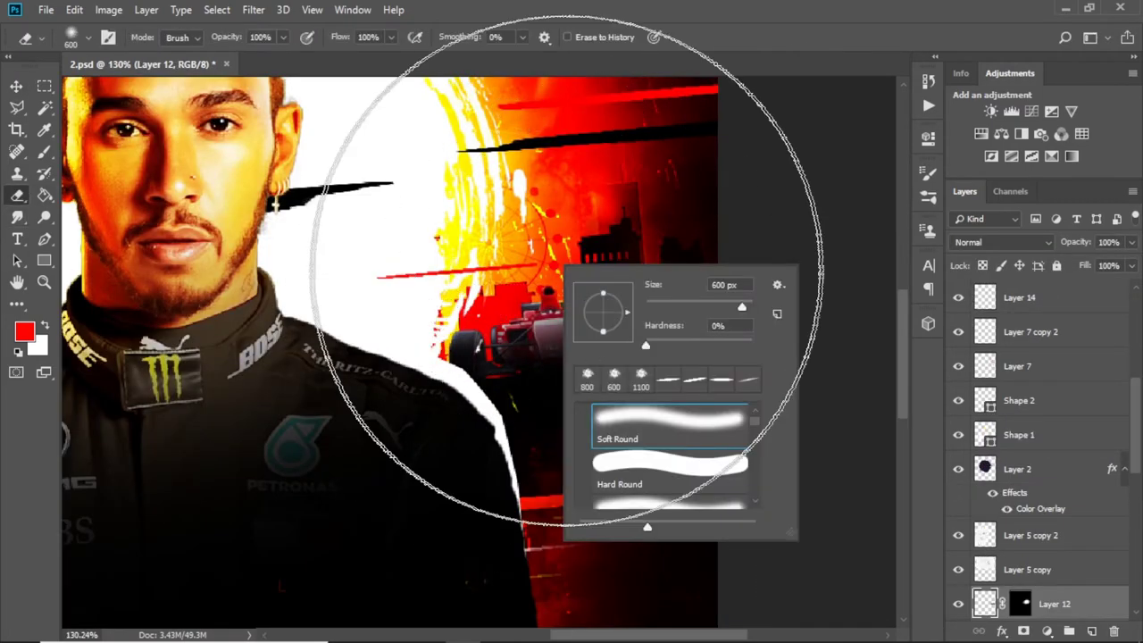
{"action": "key", "text": "b"}
{"action": "right_click", "coordinate": [526, 308]}
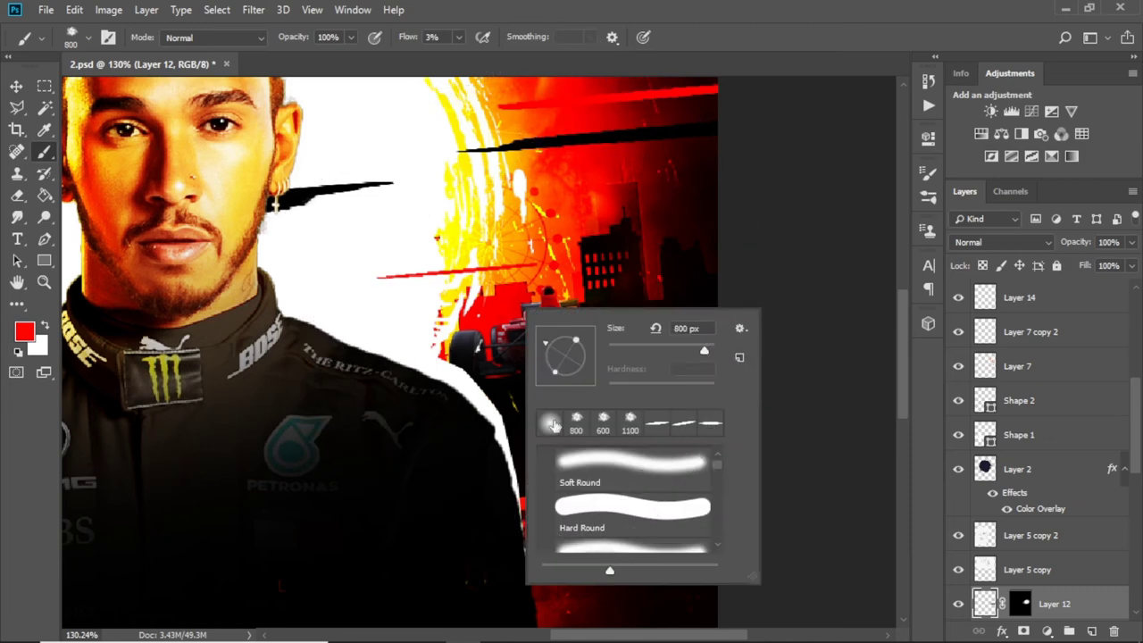
{"action": "left_click", "coordinate": [1022, 605]}
{"action": "key", "text": "d"}
{"action": "left_click", "coordinate": [1022, 605]}
{"action": "right_click", "coordinate": [510, 268]}
{"action": "left_click_drag", "start_coordinate": [625, 285], "coordinate": [571, 285]}
{"action": "key", "text": "Return"}
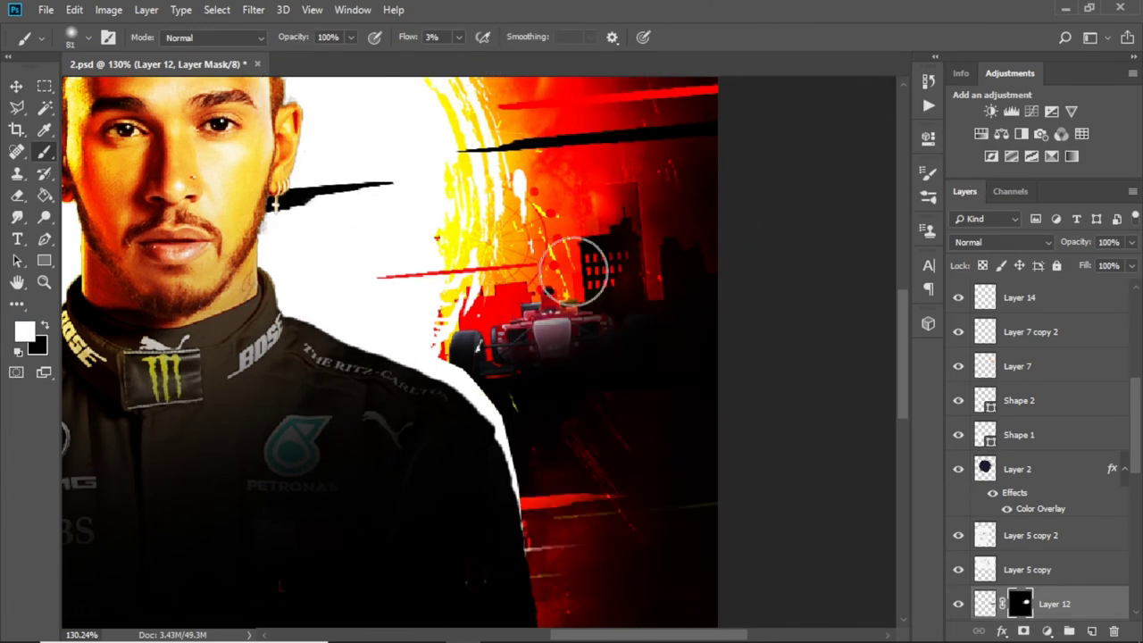
Add a new Overlay layer above Layer 12 with yellow as the foreground colour
{"action": "scroll", "coordinate": [987, 549], "scroll_direction": "down", "scroll_amount": 3}
{"action": "left_click", "coordinate": [1093, 632]}
{"action": "left_click", "coordinate": [1000, 242]}
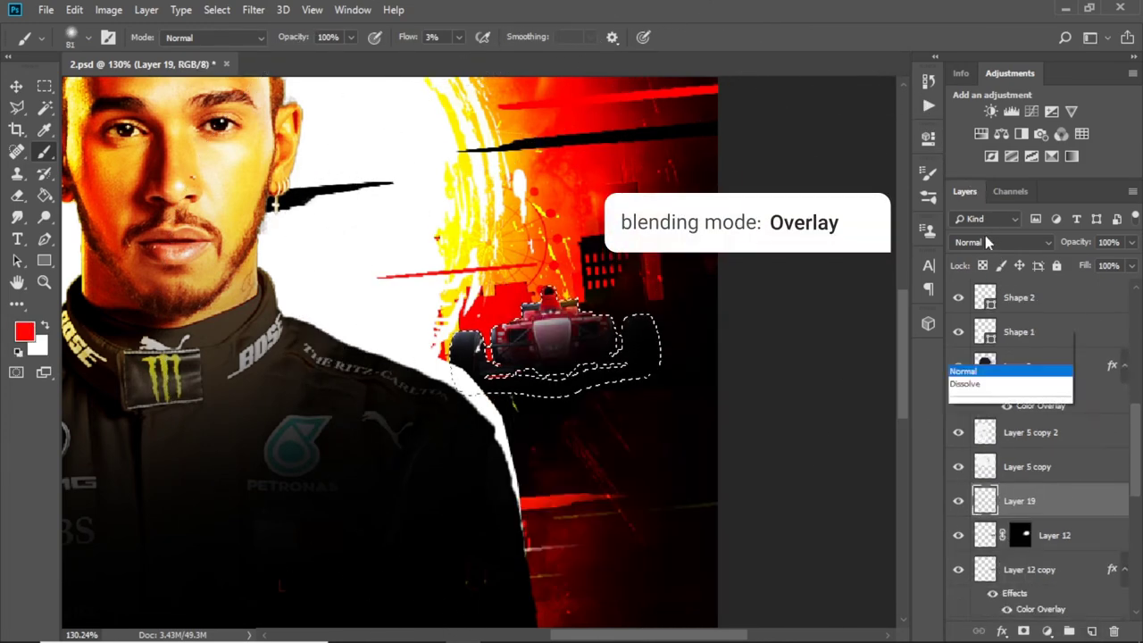
{"action": "left_click", "coordinate": [973, 194]}
{"action": "left_click", "coordinate": [29, 333]}
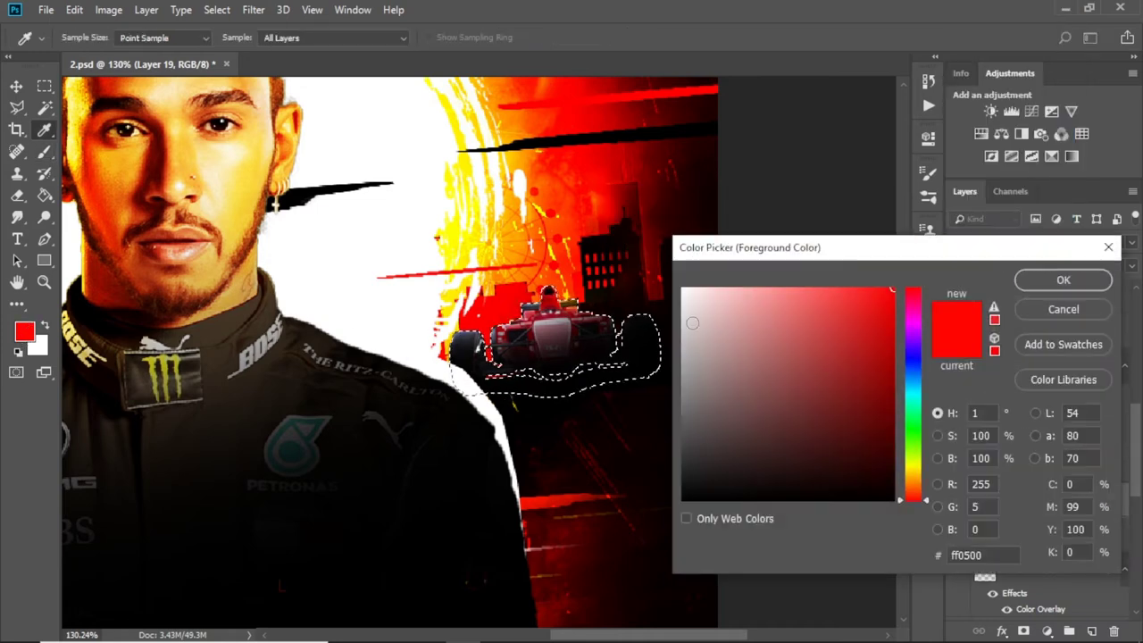
{"action": "left_click", "coordinate": [919, 474]}
{"action": "key", "text": "Return"}
Raise brush Flow to 73% and paint a yellow glow over the race cars
{"action": "key", "text": "b"}
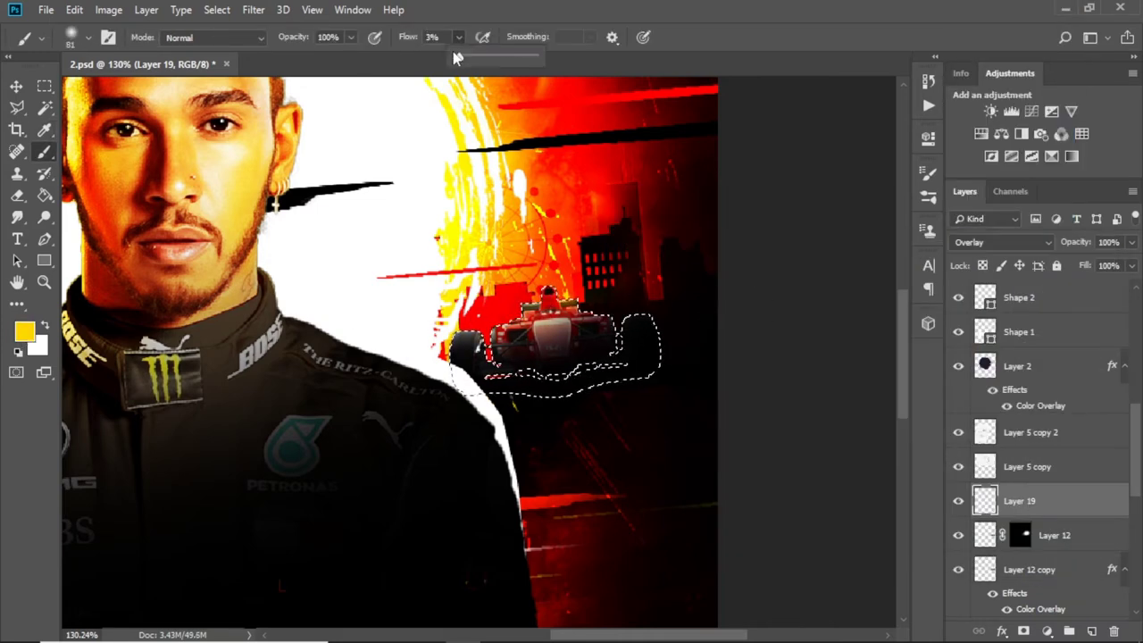
{"action": "left_click_drag", "start_coordinate": [454, 57], "coordinate": [516, 57]}
{"action": "left_click_drag", "start_coordinate": [549, 330], "coordinate": [531, 286]}
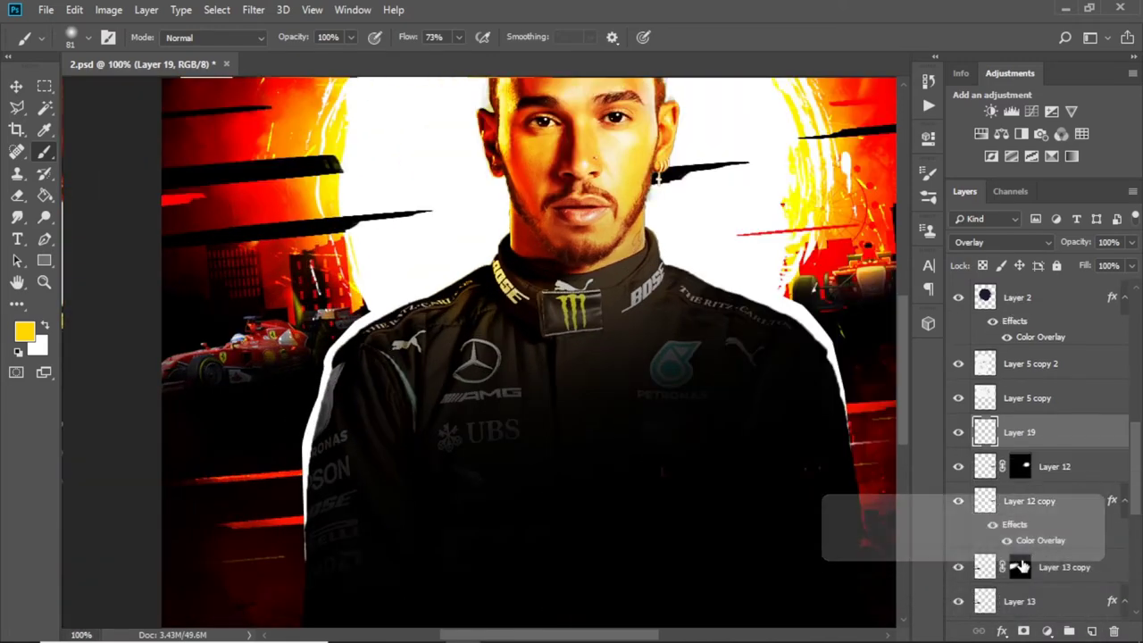
{"action": "scroll", "coordinate": [1019, 566], "scroll_direction": "down", "scroll_amount": 2}
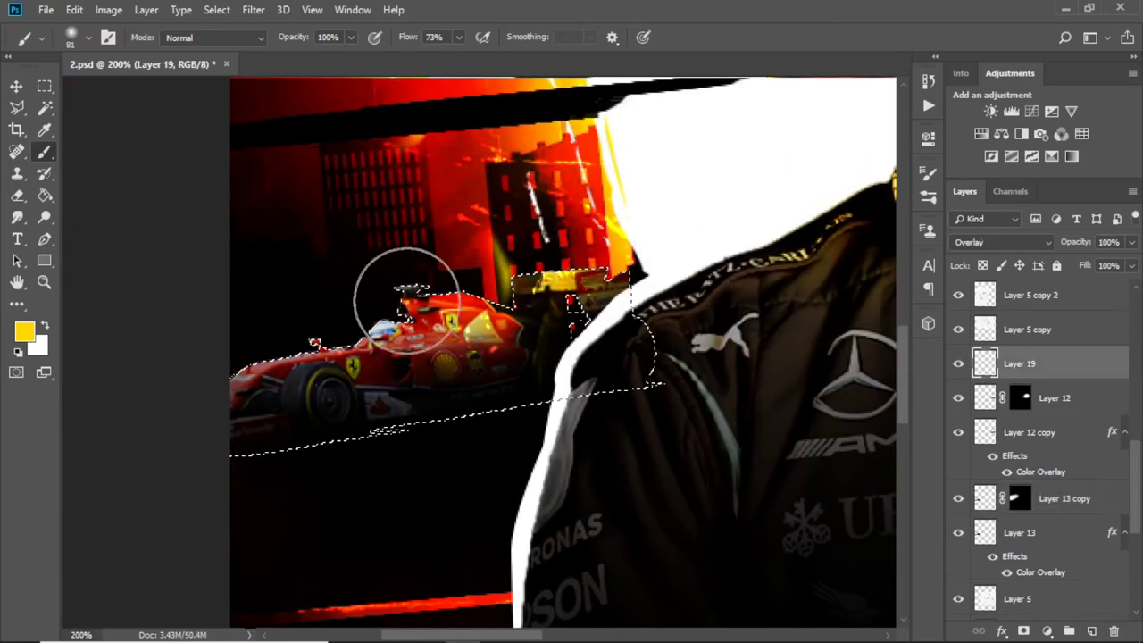
{"action": "left_click_drag", "start_coordinate": [406, 301], "coordinate": [158, 345]}
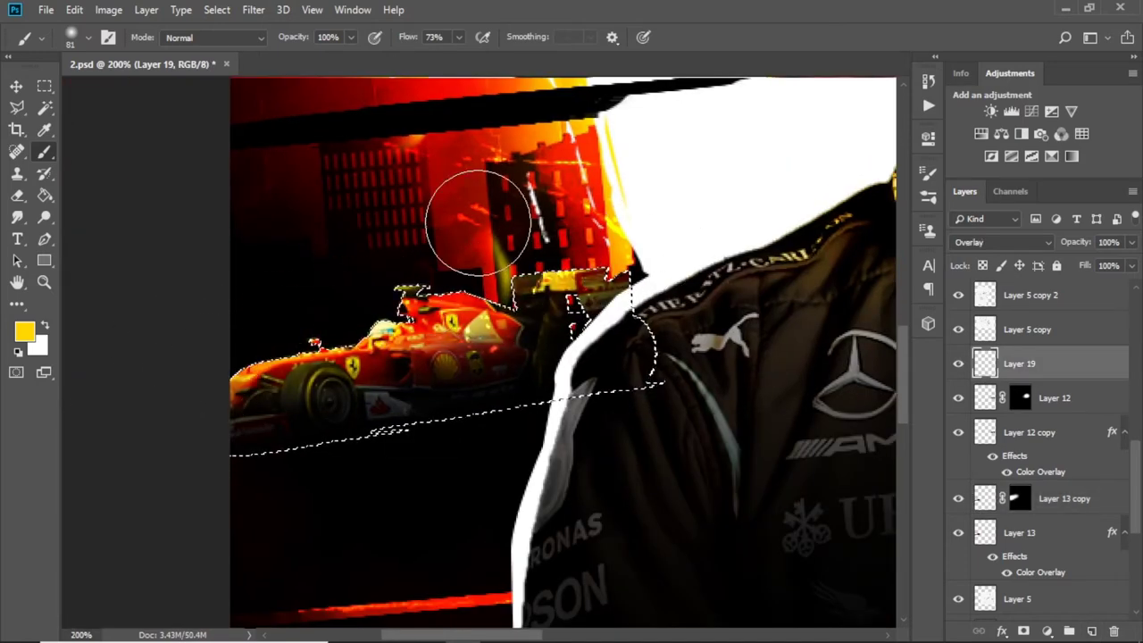
{"action": "left_click_drag", "start_coordinate": [510, 308], "coordinate": [345, 262]}
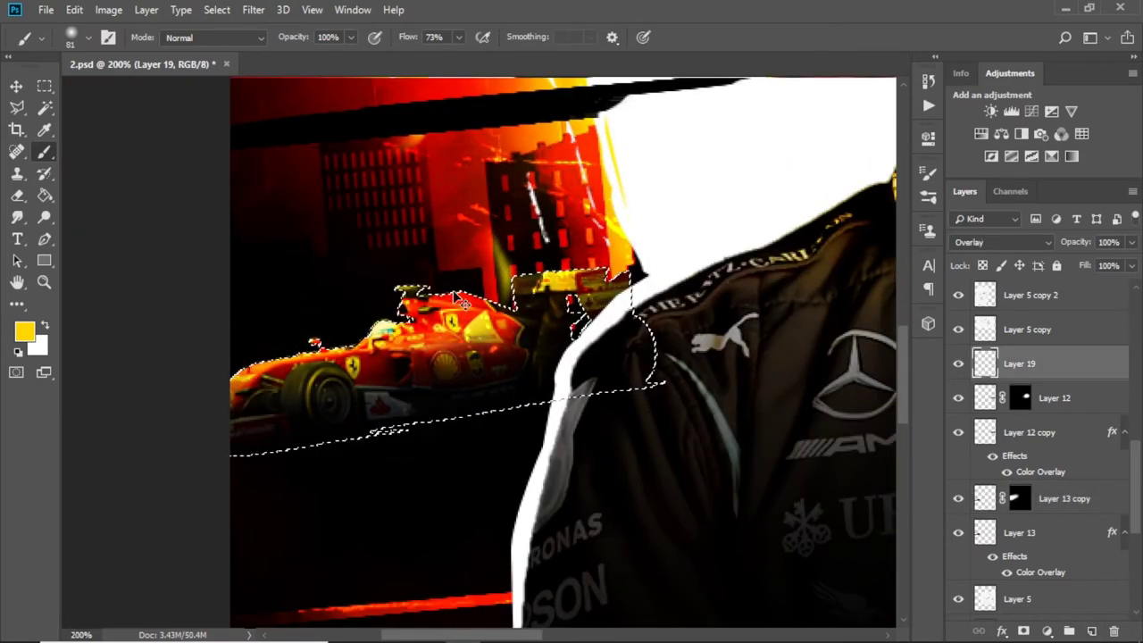
{"action": "key", "text": "ctrl+minus"}
{"action": "key", "text": "ctrl+minus"}
{"action": "key", "text": "ctrl+minus"}
{"action": "key", "text": "ctrl+minus"}
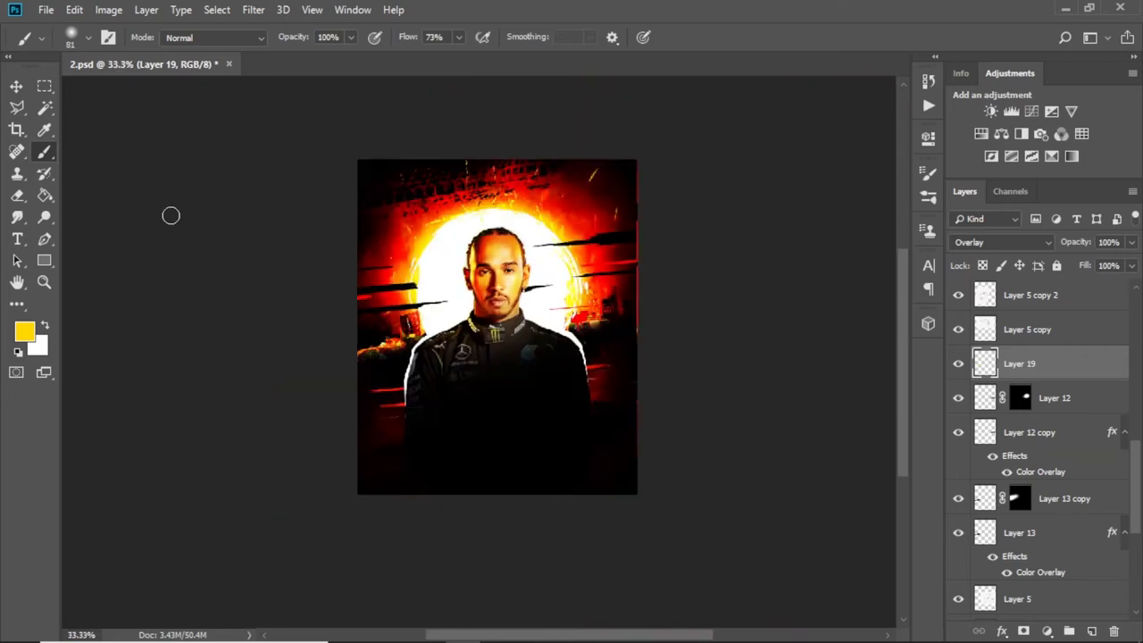
Type white 'BORN TO' on the driver's chest in IRANSans Light at the top of the stack
{"action": "key", "text": "v"}
{"action": "key", "text": "ctrl+plus"}
{"action": "left_click", "coordinate": [743, 275]}
{"action": "left_click", "coordinate": [468, 368]}
{"action": "key", "text": "ctrl+plus"}
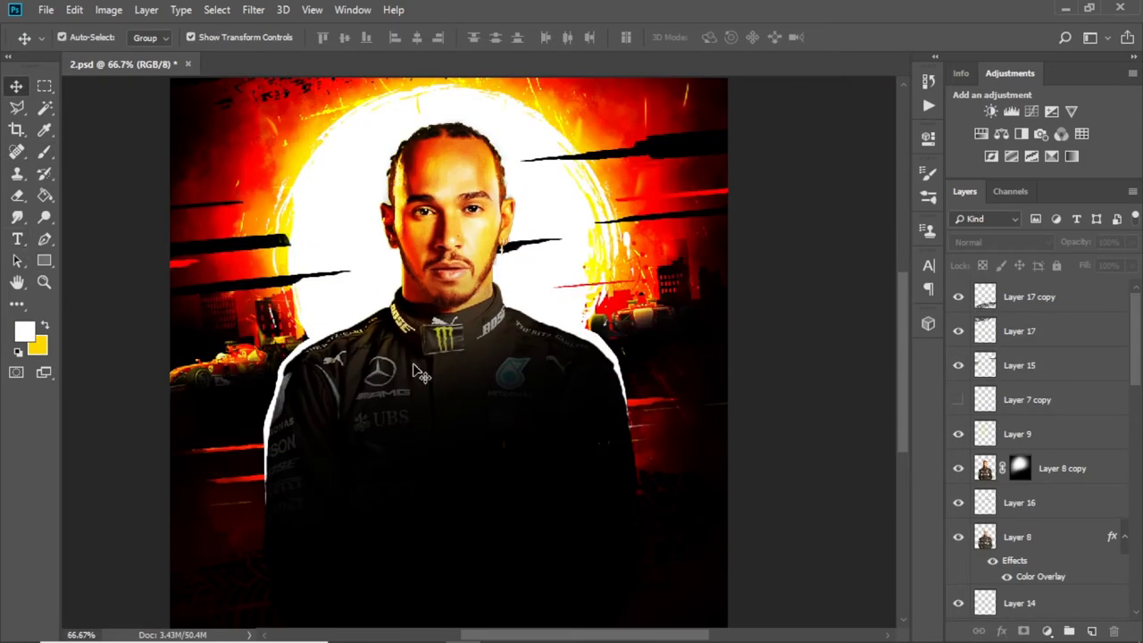
{"action": "key", "text": "t"}
{"action": "left_click", "coordinate": [336, 473]}
{"action": "type", "text": "BOR"}
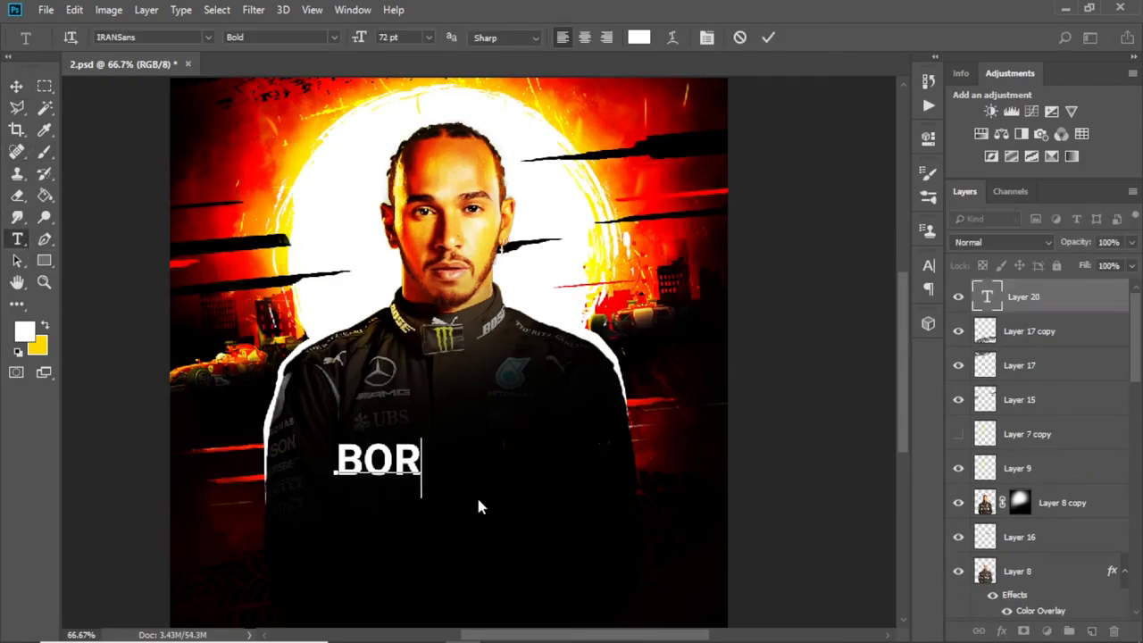
{"action": "type", "text": "N TO"}
{"action": "key", "text": "ctrl+a"}
{"action": "left_click", "coordinate": [281, 36]}
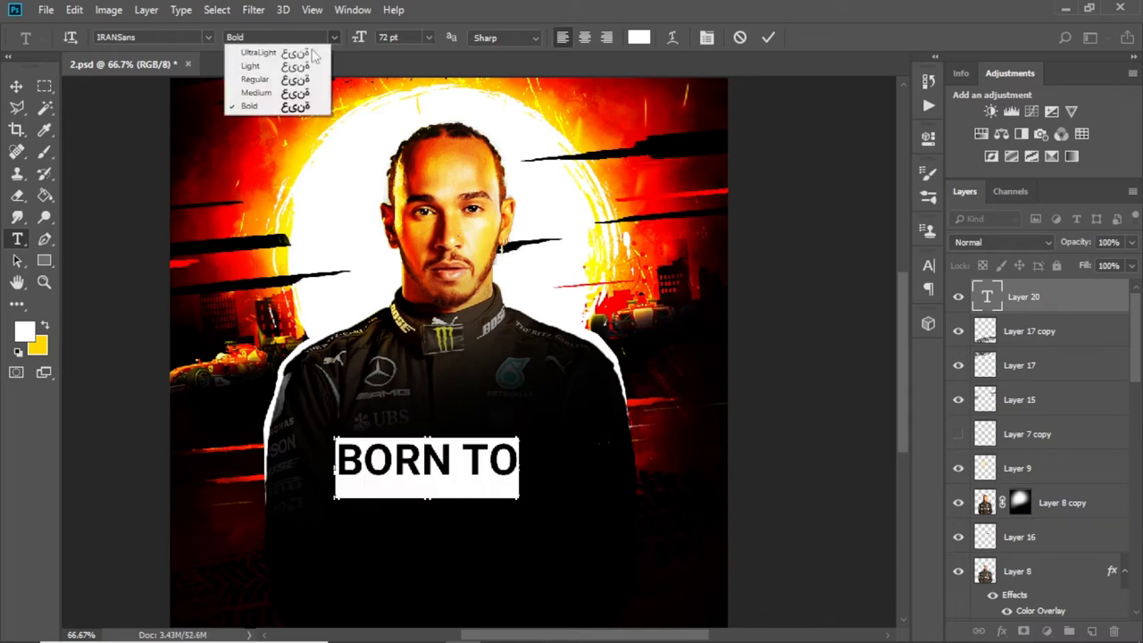
{"action": "left_click", "coordinate": [268, 56]}
{"action": "left_click", "coordinate": [16, 87]}
Copy the text below and change the copy to 'DRIVE' in Bold
{"action": "left_click_drag", "start_coordinate": [741, 417], "coordinate": [742, 462]}
{"action": "double_click", "coordinate": [986, 296]}
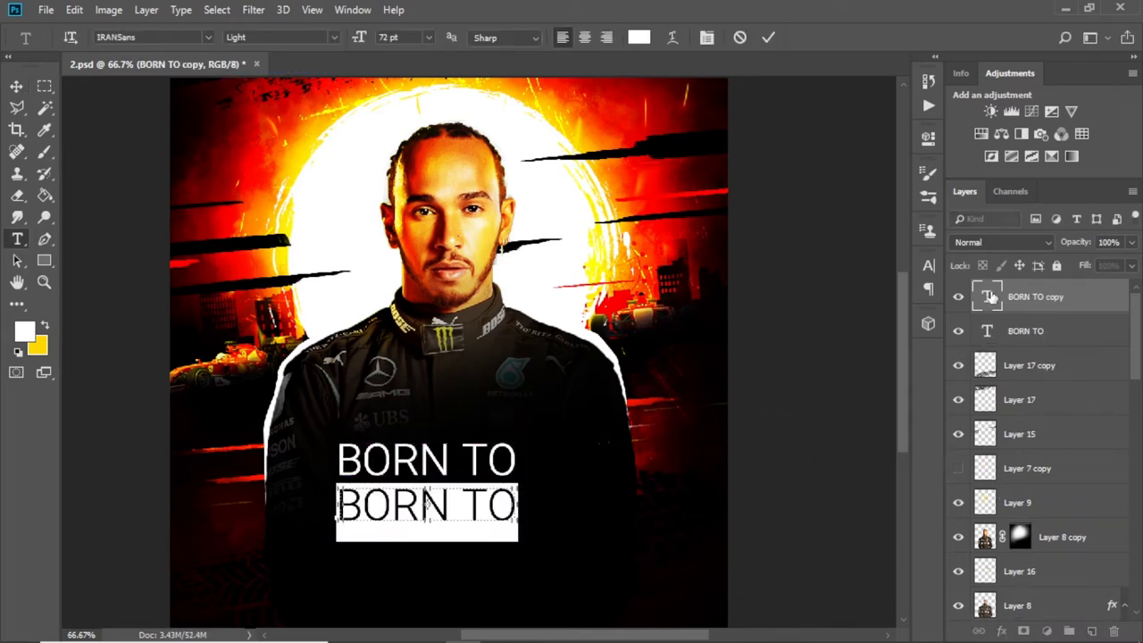
{"action": "type", "text": "DRIVE"}
{"action": "key", "text": "ctrl+a"}
{"action": "left_click", "coordinate": [281, 36]}
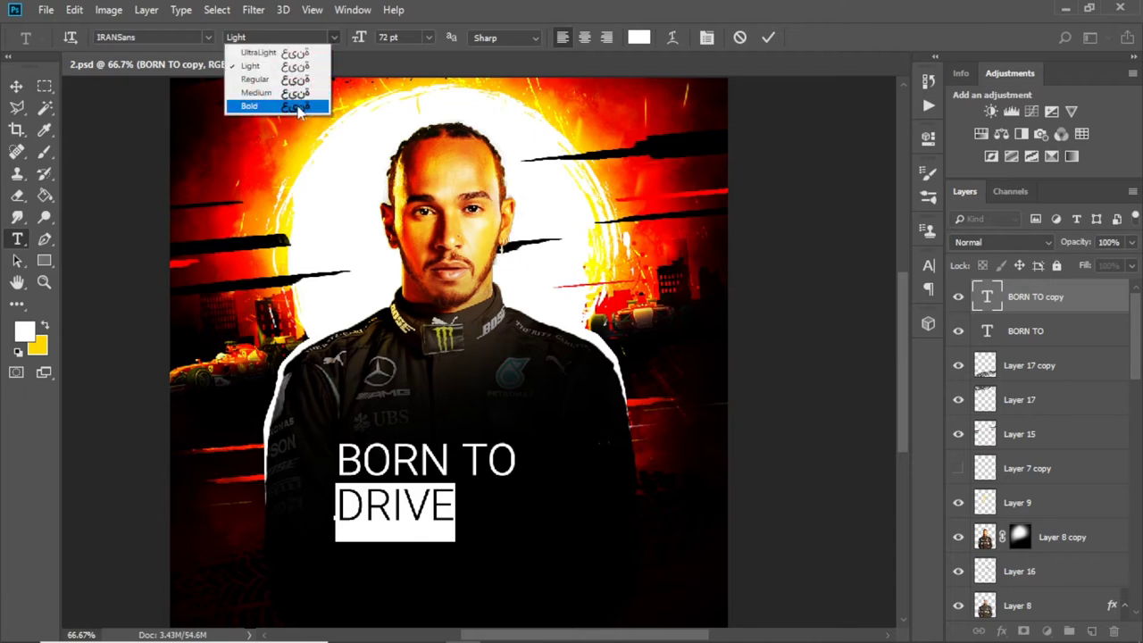
{"action": "left_click", "coordinate": [282, 102]}
{"action": "left_click", "coordinate": [16, 86]}
Enlarge DRIVE to about twice its size and align BORN TO above it
{"action": "key", "text": "ctrl+t"}
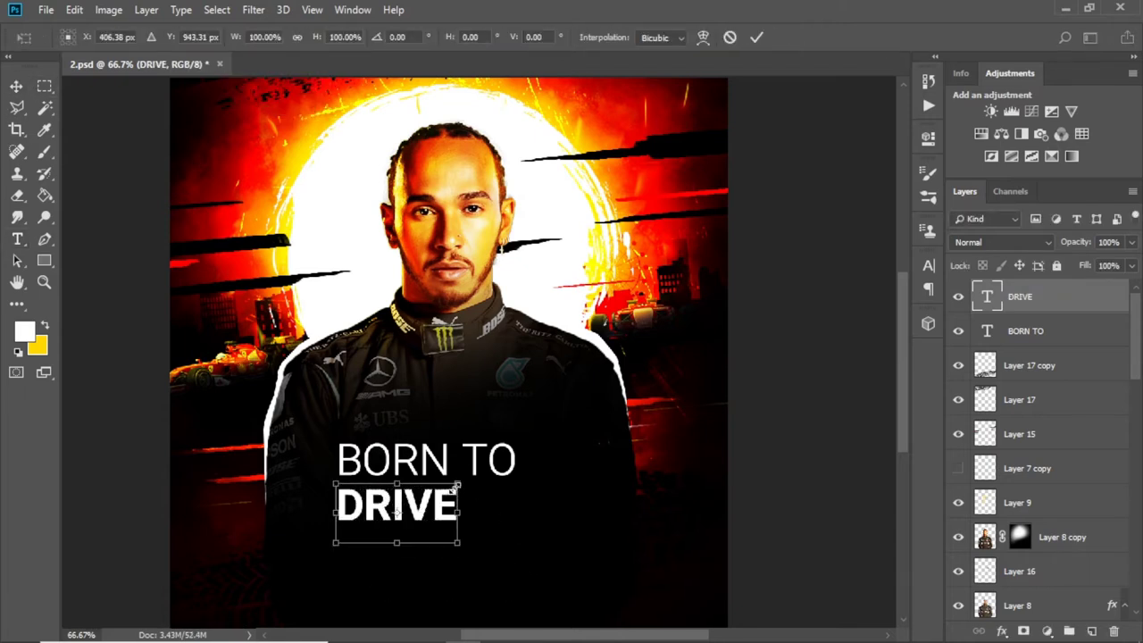
{"action": "mouse_move", "coordinate": [455, 485]}
{"action": "left_mouse_down"}
{"action": "mouse_move", "coordinate": [522, 453]}
{"action": "mouse_move", "coordinate": [525, 514]}
{"action": "left_mouse_up"}
{"action": "key", "text": "Return"}
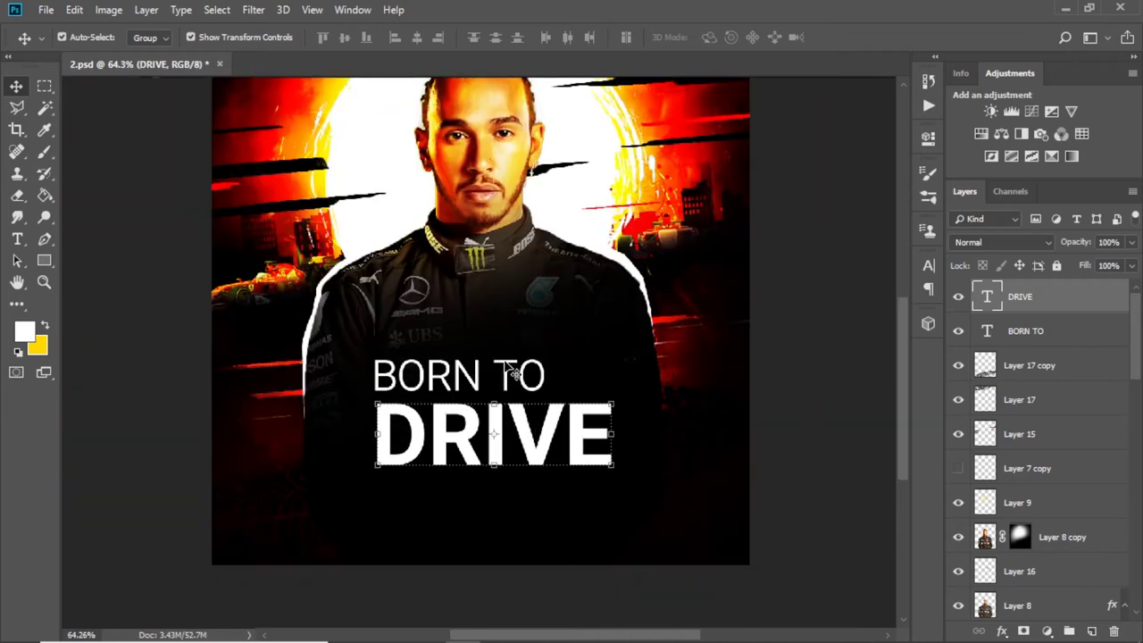
{"action": "key", "text": "ctrl+plus"}
{"action": "left_click_drag", "start_coordinate": [511, 371], "coordinate": [505, 374]}
{"action": "left_click", "coordinate": [451, 422]}
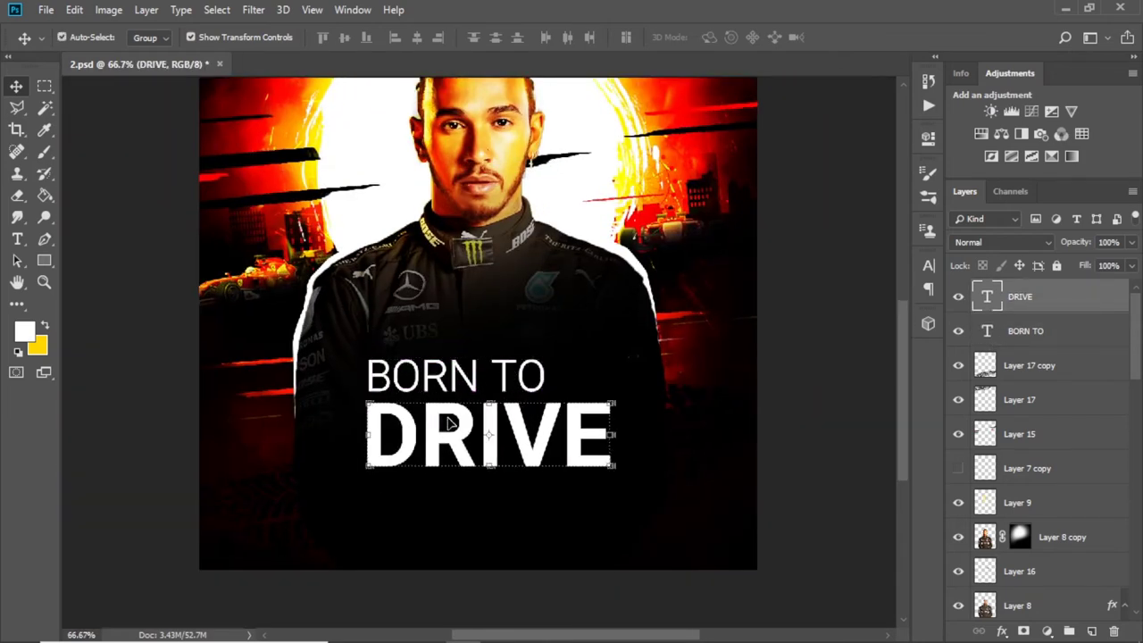
Draw a white box behind the title and cut a stepped notch into its top edge
{"action": "left_click", "coordinate": [43, 260]}
{"action": "left_click", "coordinate": [1018, 365]}
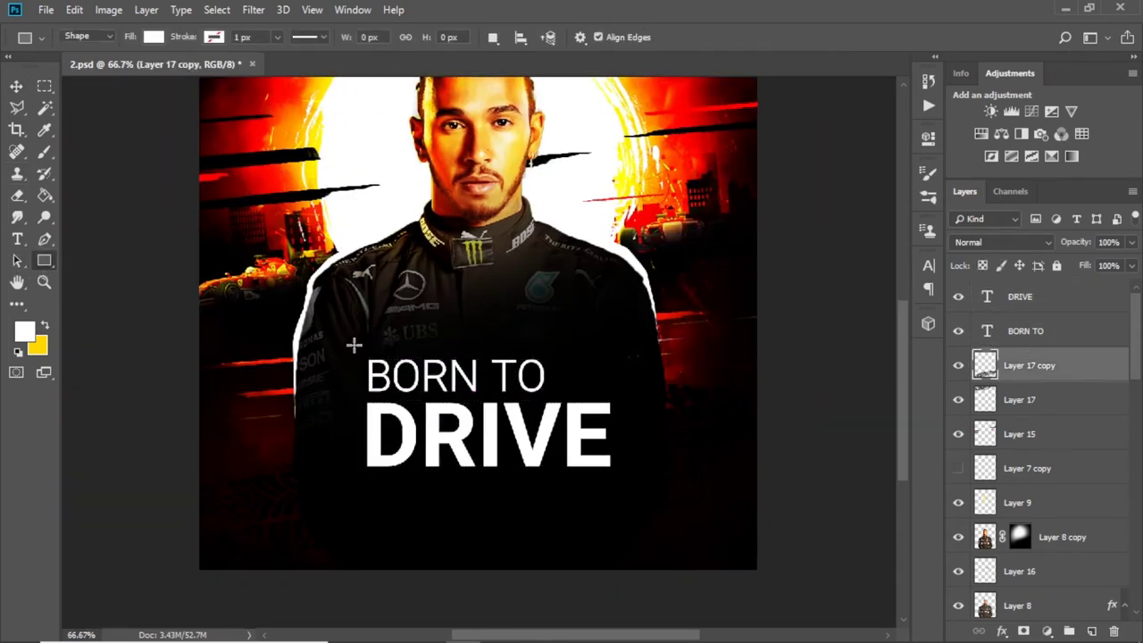
{"action": "left_click_drag", "start_coordinate": [354, 344], "coordinate": [643, 486]}
{"action": "key", "text": "ctrl+plus"}
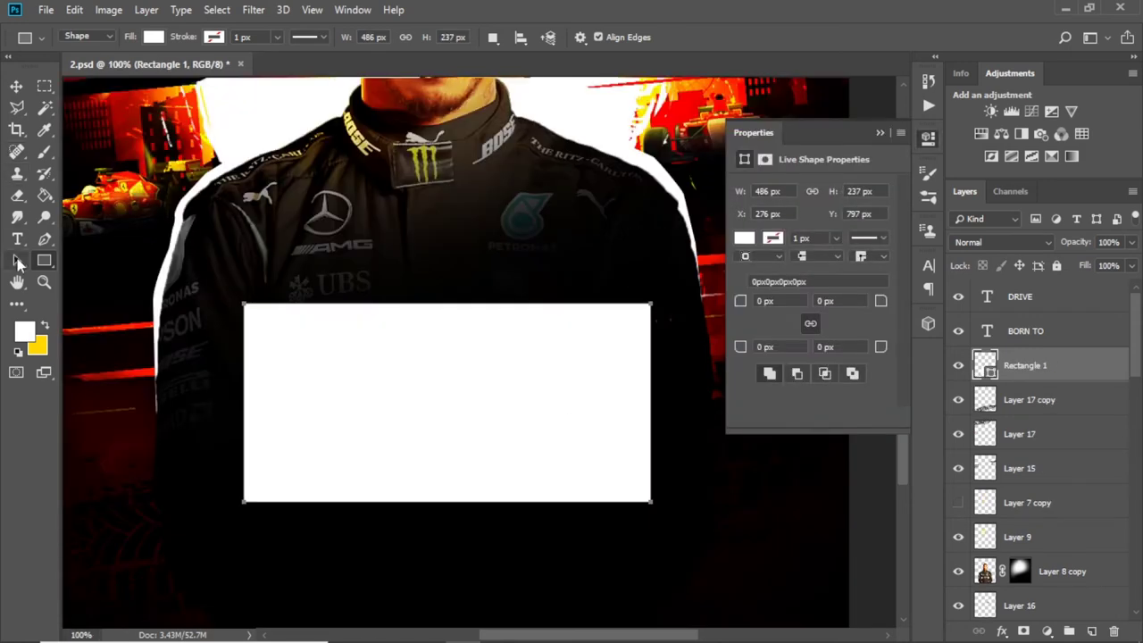
{"action": "left_click", "coordinate": [491, 304]}
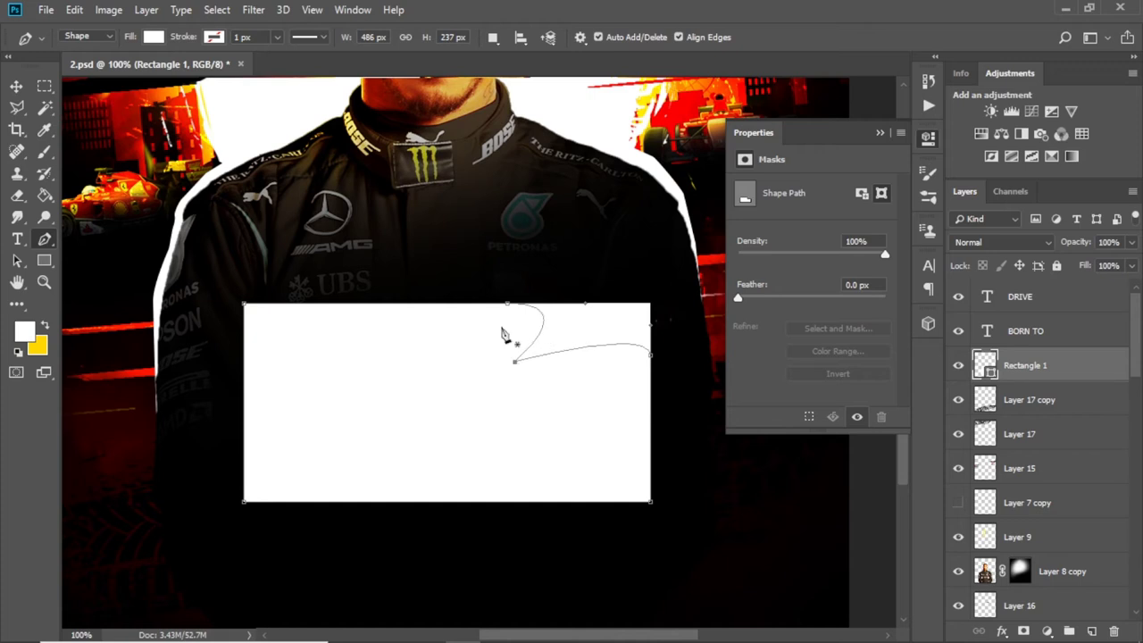
{"action": "mouse_move", "coordinate": [515, 361]}
{"action": "left_mouse_down"}
{"action": "mouse_move", "coordinate": [503, 334]}
{"action": "mouse_move", "coordinate": [525, 364]}
{"action": "left_mouse_up"}
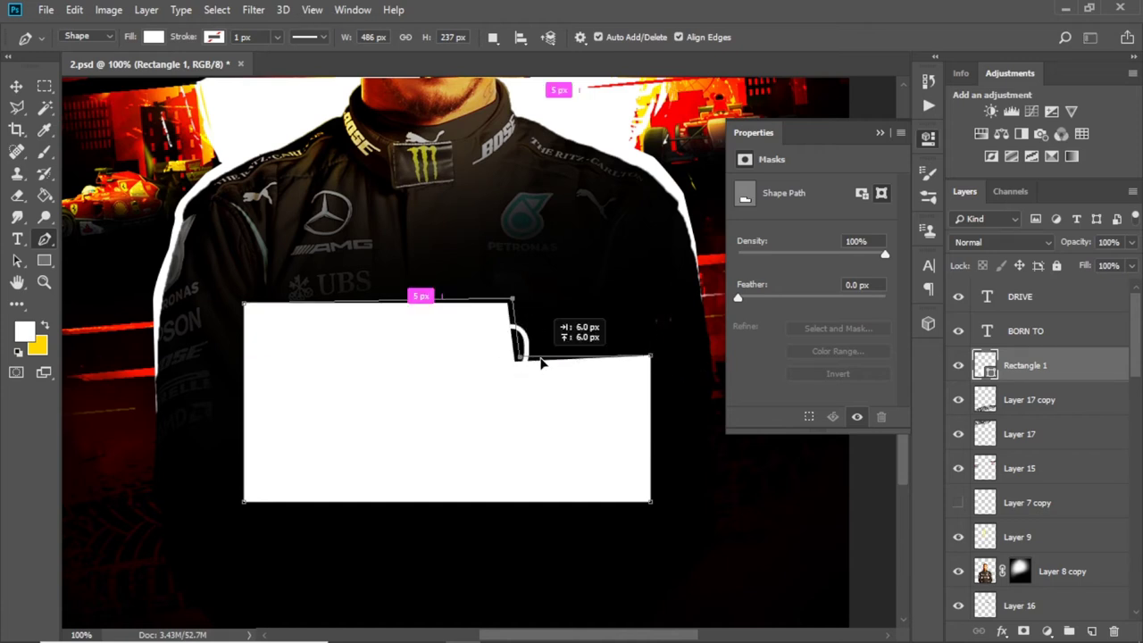
Turn the DRIVE and BORN TO lettering black
{"action": "double_click", "coordinate": [987, 296]}
{"action": "key", "text": "ctrl+Return"}
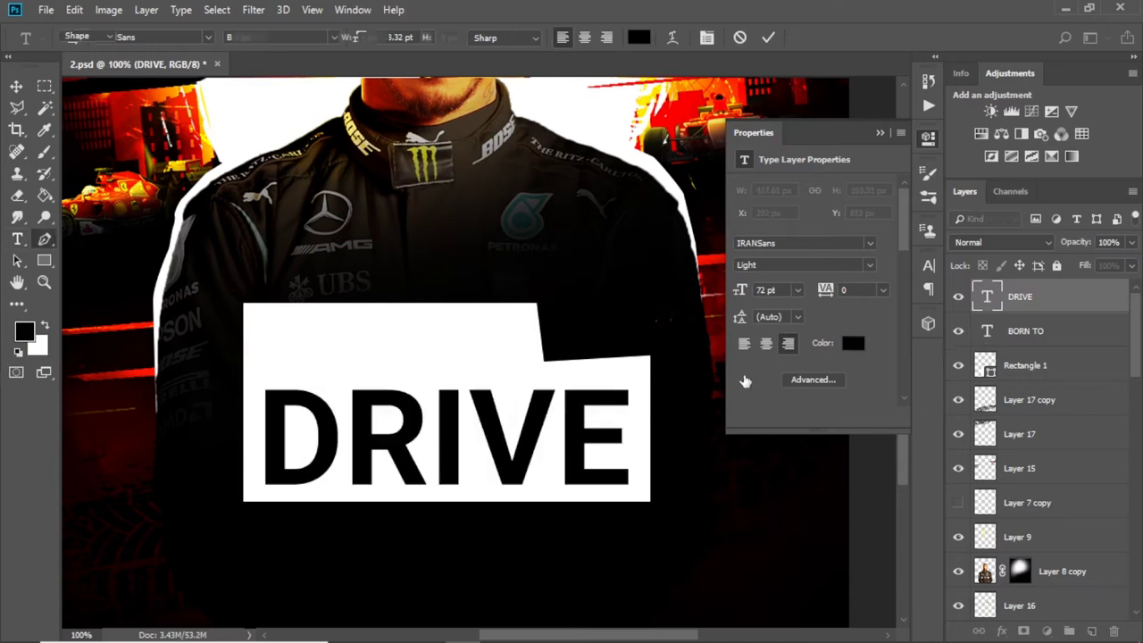
{"action": "double_click", "coordinate": [987, 330]}
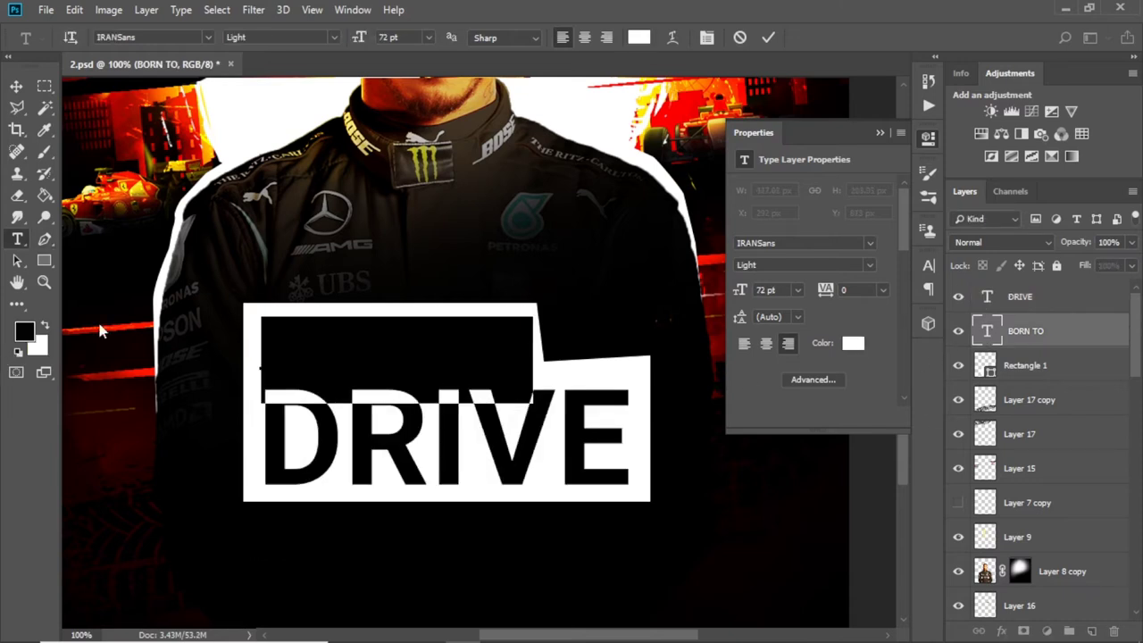
{"action": "left_click", "coordinate": [45, 238]}
Nudge the notch corner left and lower the box's top anchors about 9 px
{"action": "left_click", "coordinate": [547, 368], "text": "ctrl"}
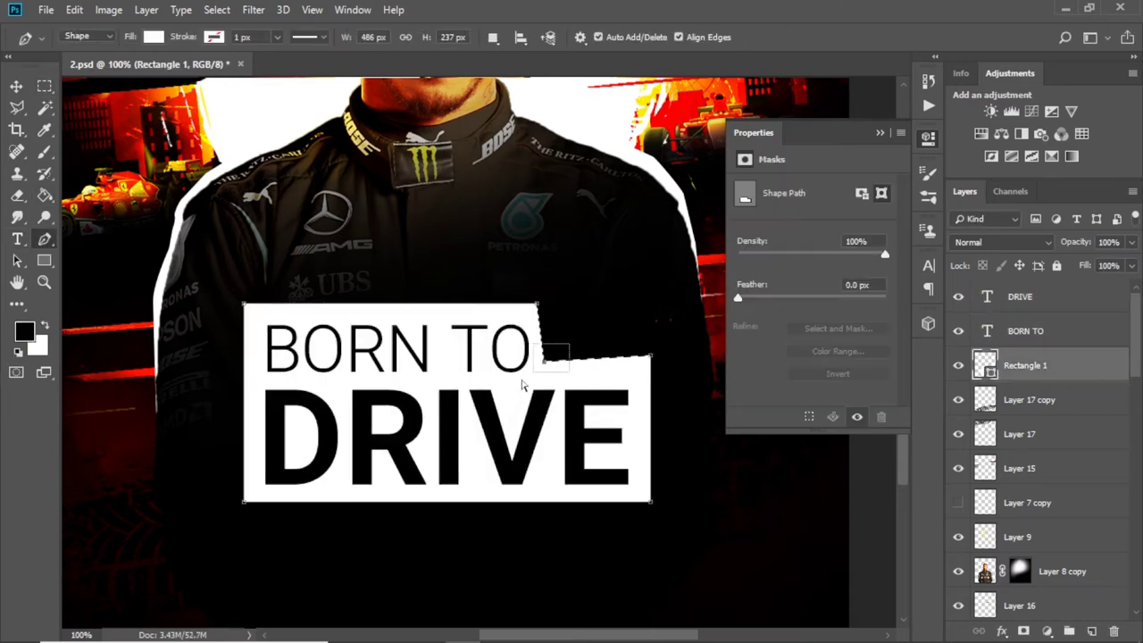
{"action": "scroll", "coordinate": [723, 439], "scroll_direction": "up", "scroll_amount": 3}
{"action": "left_click_drag", "start_coordinate": [317, 406], "coordinate": [315, 407]}
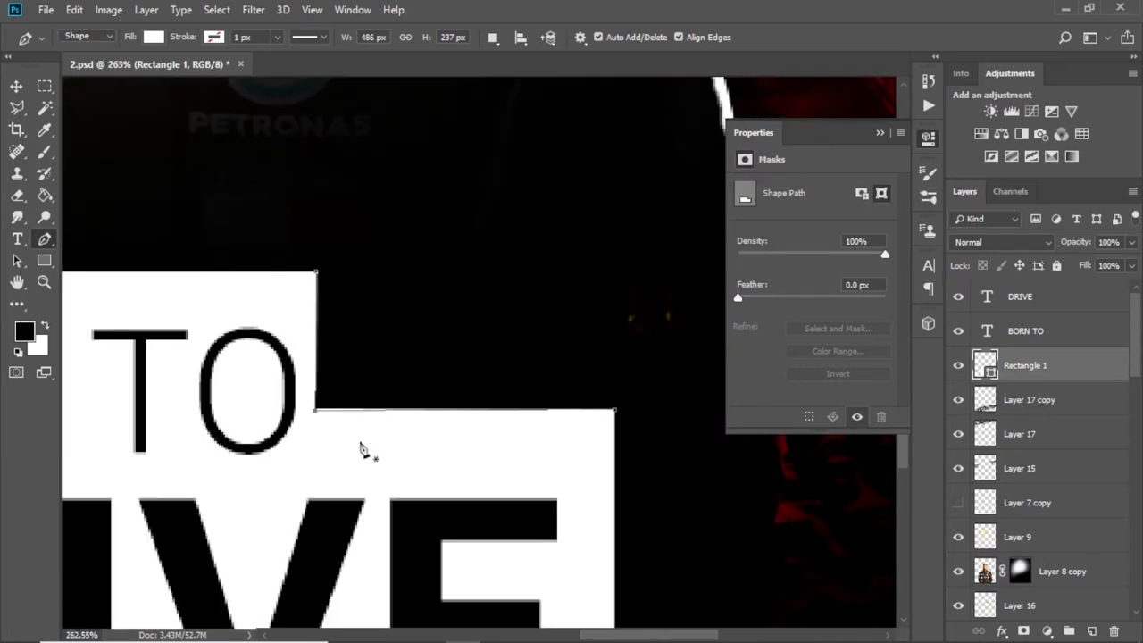
{"action": "scroll", "coordinate": [343, 447], "scroll_direction": "up", "scroll_amount": 2}
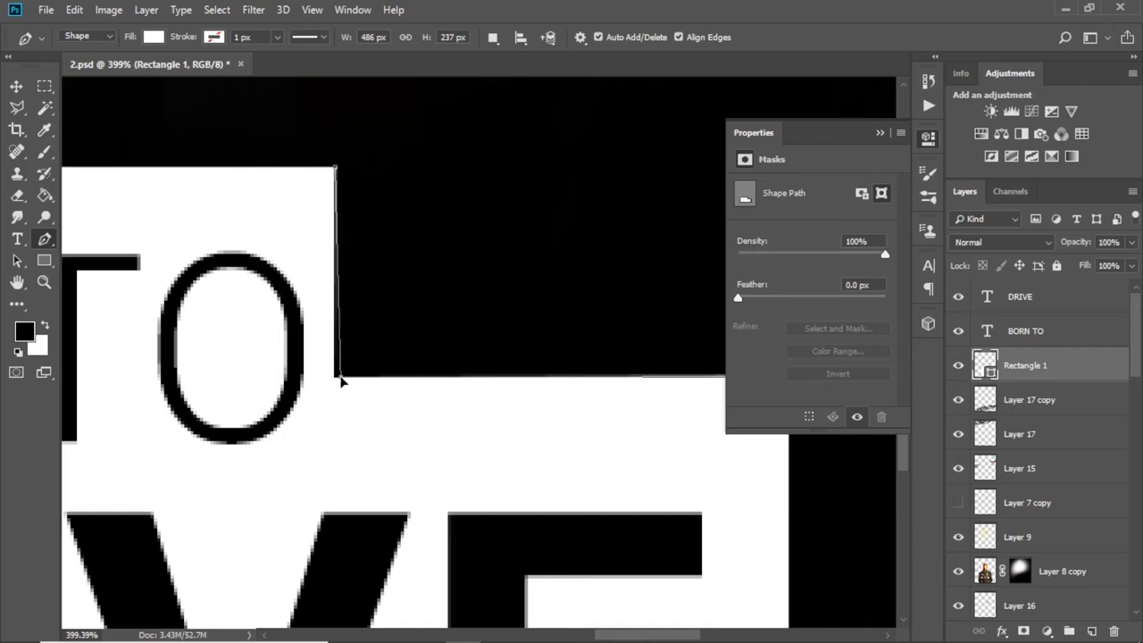
{"action": "scroll", "coordinate": [359, 388], "scroll_direction": "down", "scroll_amount": 3}
{"action": "scroll", "coordinate": [506, 472], "scroll_direction": "down", "scroll_amount": 2}
{"action": "scroll", "coordinate": [523, 497], "scroll_direction": "down", "scroll_amount": 1}
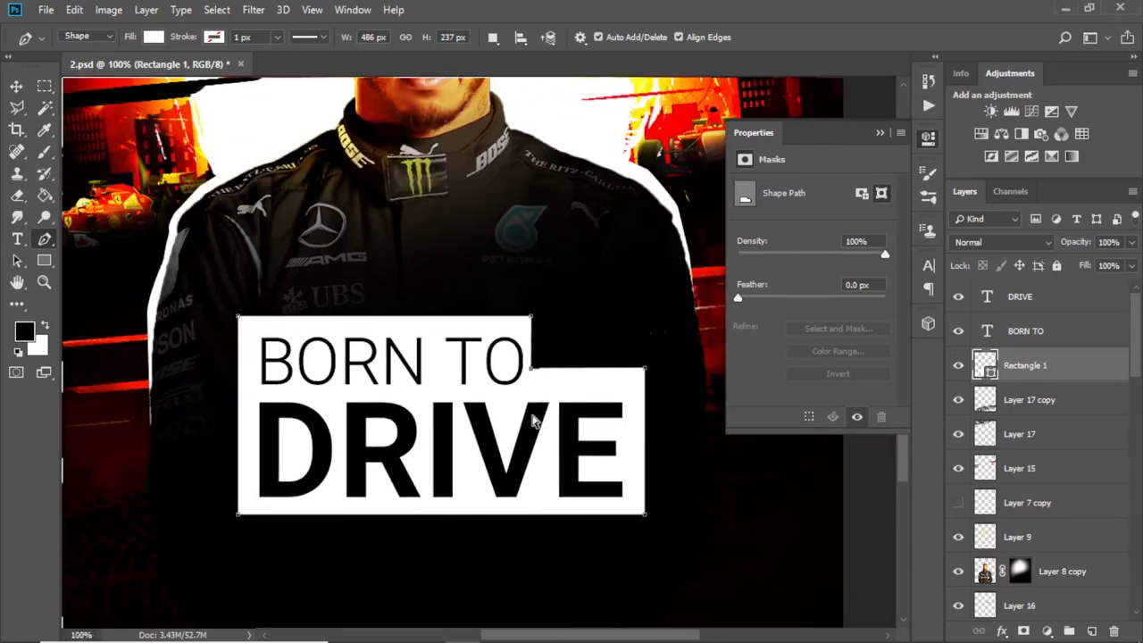
{"action": "left_click_drag", "start_coordinate": [239, 317], "coordinate": [239, 325]}
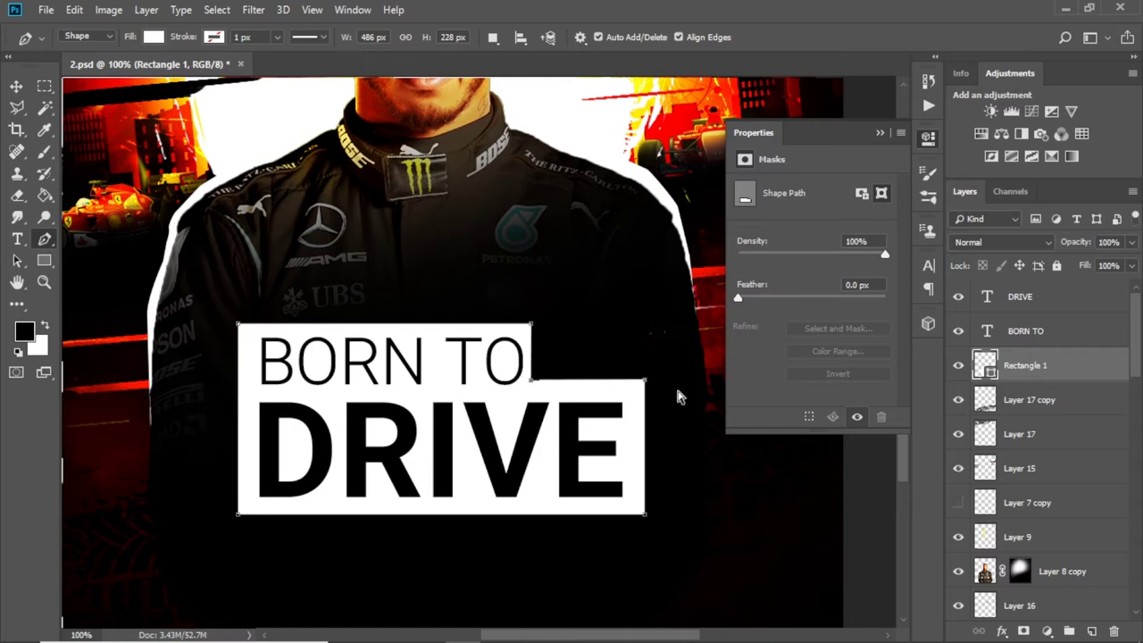
{"action": "scroll", "coordinate": [676, 392], "scroll_direction": "down", "scroll_amount": 1}
{"action": "scroll", "coordinate": [379, 280], "scroll_direction": "up", "scroll_amount": 3}
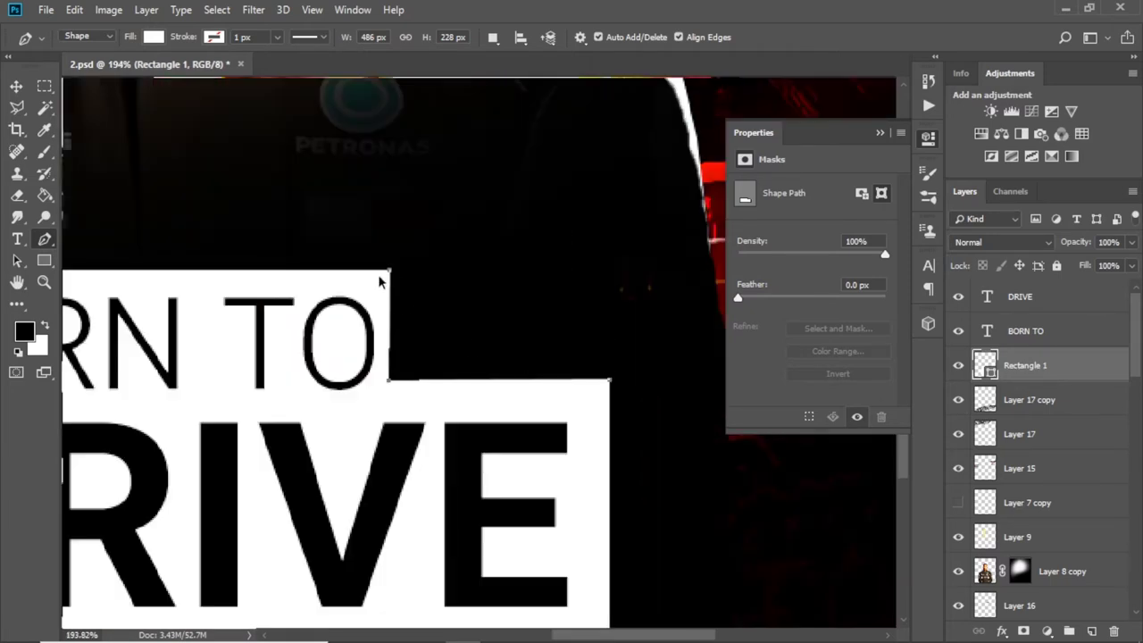
{"action": "scroll", "coordinate": [410, 382], "scroll_direction": "down", "scroll_amount": 2}
{"action": "scroll", "coordinate": [410, 382], "scroll_direction": "down", "scroll_amount": 2}
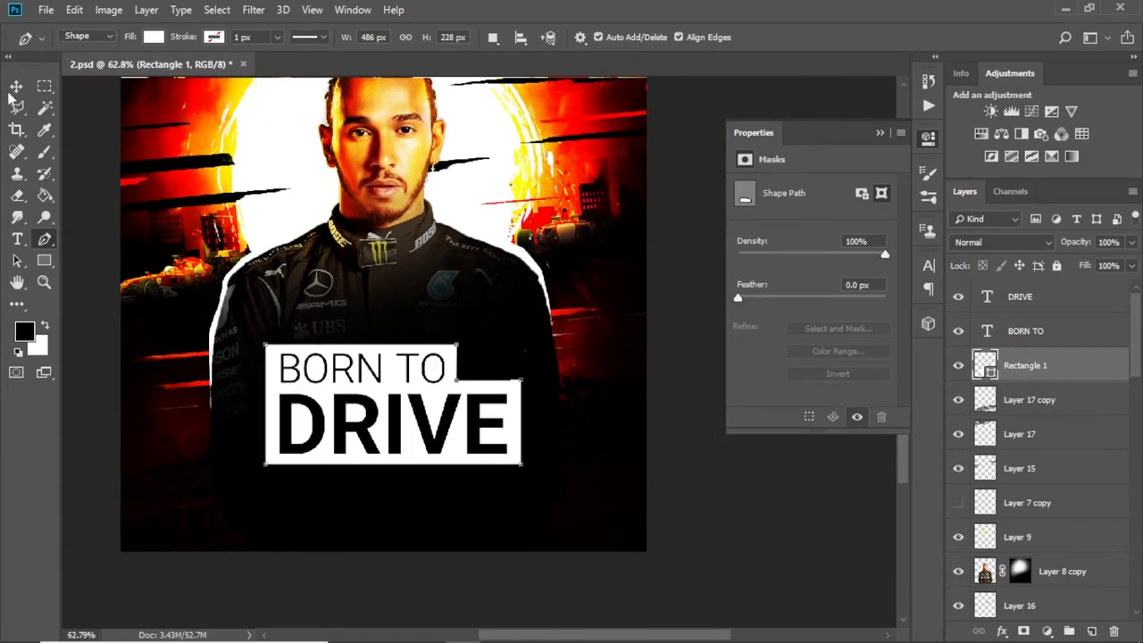
Scale the title block down, shift it left and skew it upward to the right
{"action": "key", "text": "v"}
{"action": "key", "text": "alt+bracketright"}
{"action": "key", "text": "alt+bracketright"}
{"action": "left_click", "coordinate": [1033, 369], "text": "shift"}
{"action": "key", "text": "ctrl+t"}
{"action": "left_click_drag", "start_coordinate": [522, 464], "coordinate": [498, 451]}
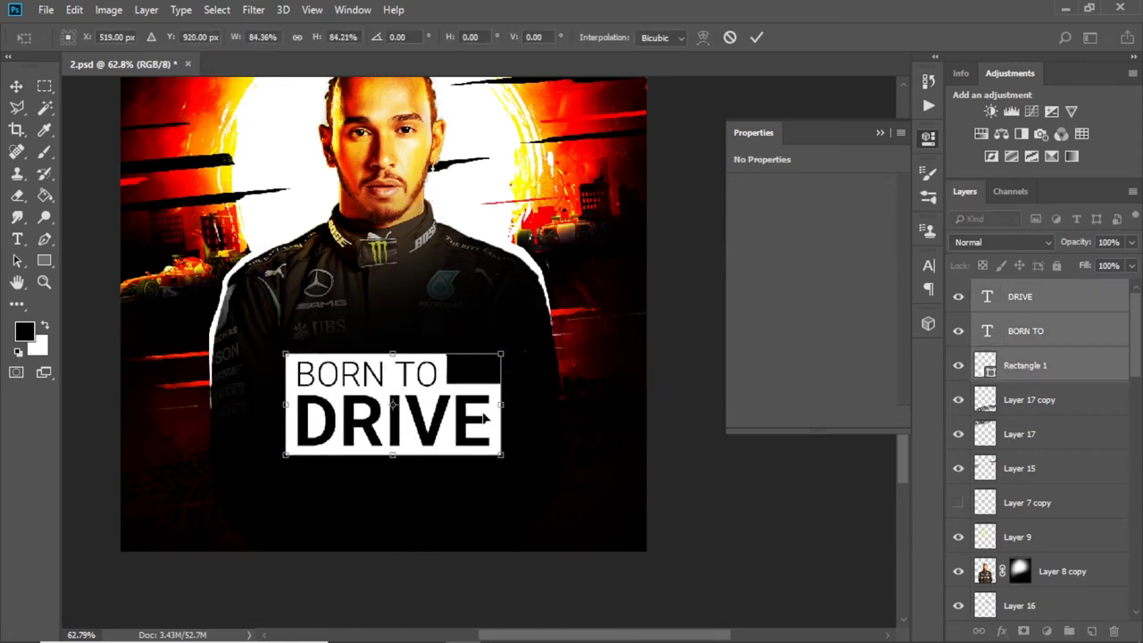
{"action": "left_click_drag", "start_coordinate": [388, 402], "coordinate": [327, 386]}
{"action": "left_click_drag", "start_coordinate": [438, 426], "coordinate": [443, 395]}
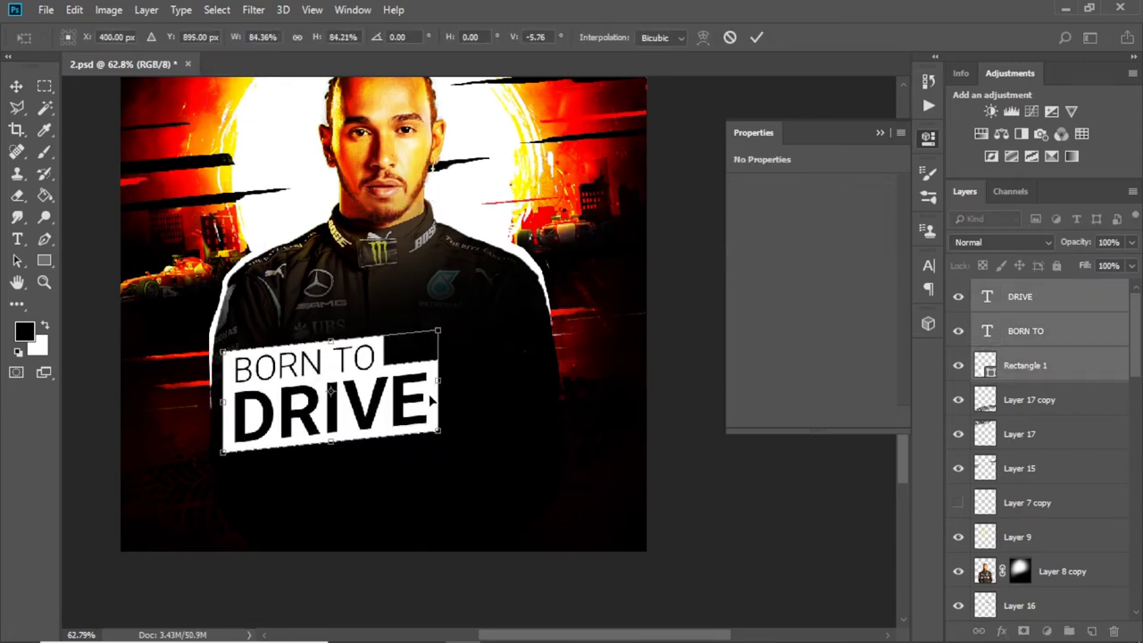
{"action": "key", "text": "Return"}
Duplicate BORN TO as white 'SUBSCRIBE' text and place it beside the title block
{"action": "left_click", "coordinate": [982, 304]}
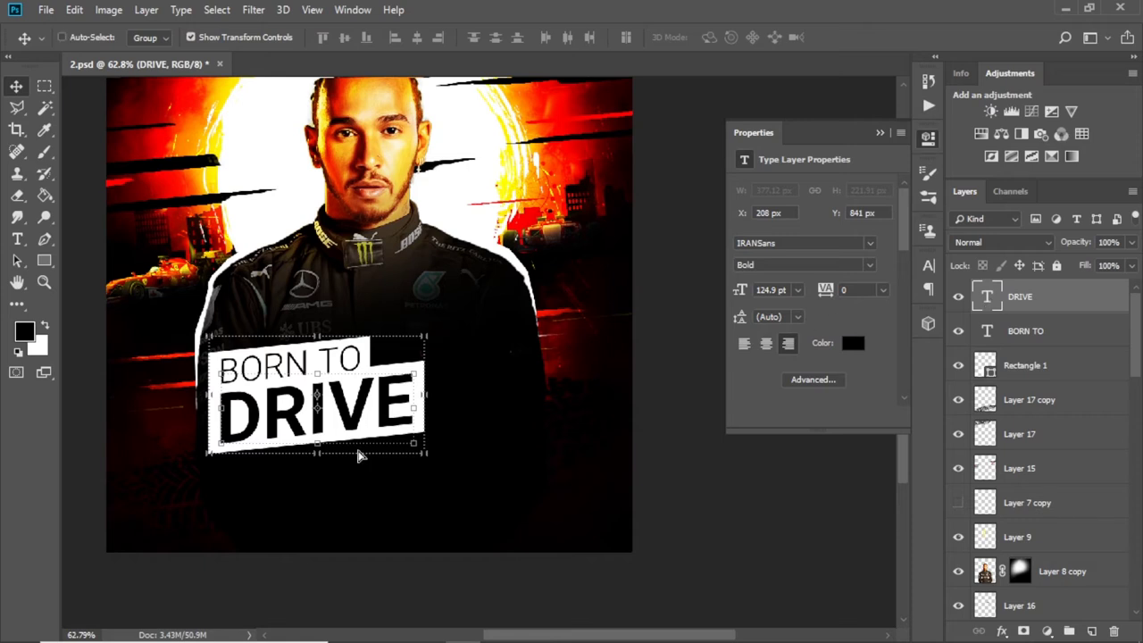
{"action": "left_click_drag", "start_coordinate": [286, 361], "coordinate": [477, 323]}
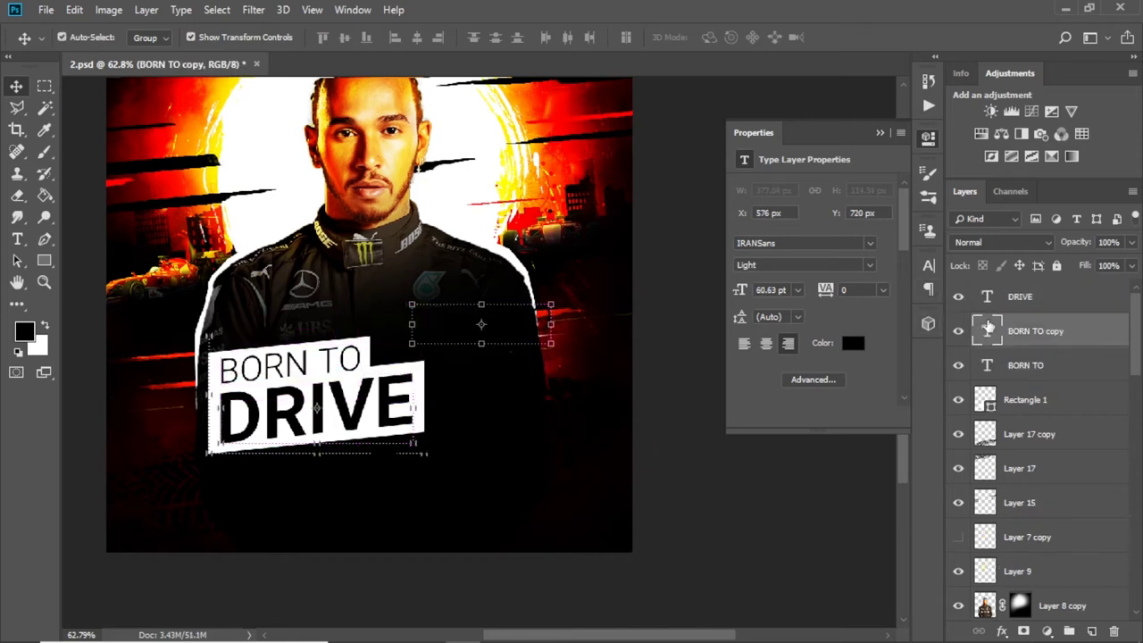
{"action": "double_click", "coordinate": [988, 329]}
{"action": "left_click", "coordinate": [45, 327]}
{"action": "type", "text": "SUB"}
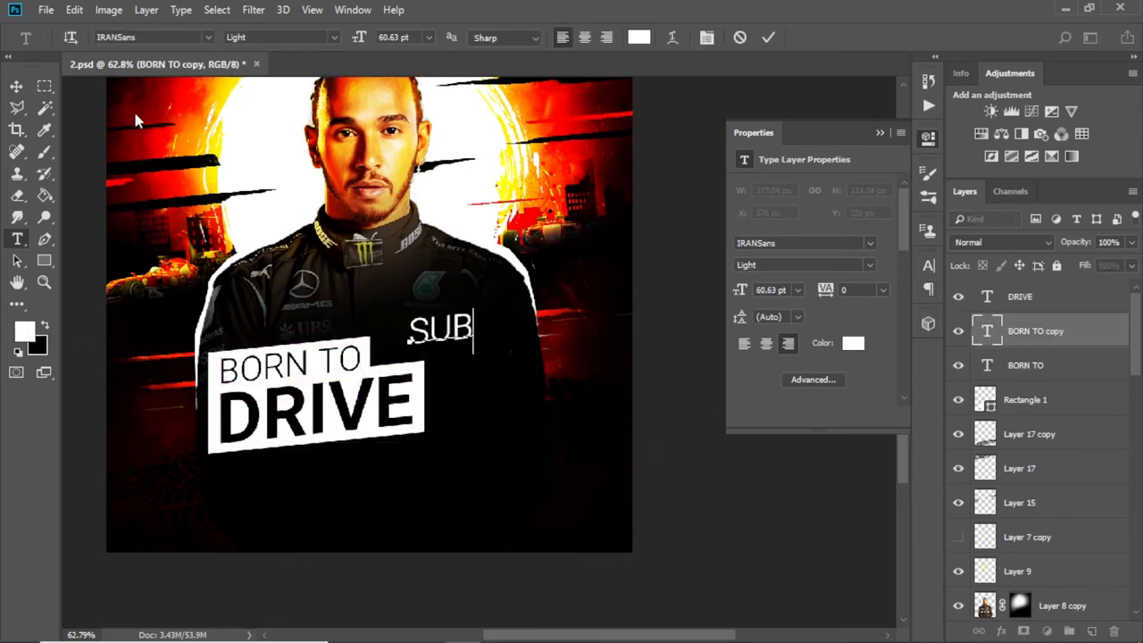
{"action": "type", "text": "SCRIBE"}
{"action": "left_click", "coordinate": [16, 87]}
{"action": "mouse_move", "coordinate": [479, 399]}
{"action": "left_mouse_down"}
{"action": "mouse_move", "coordinate": [500, 457]}
{"action": "mouse_move", "coordinate": [612, 438]}
{"action": "mouse_move", "coordinate": [684, 492]}
{"action": "left_mouse_up"}
Add a smaller 'FOR MORE...' line placed just under SUBSCRIBE
{"action": "double_click", "coordinate": [986, 330]}
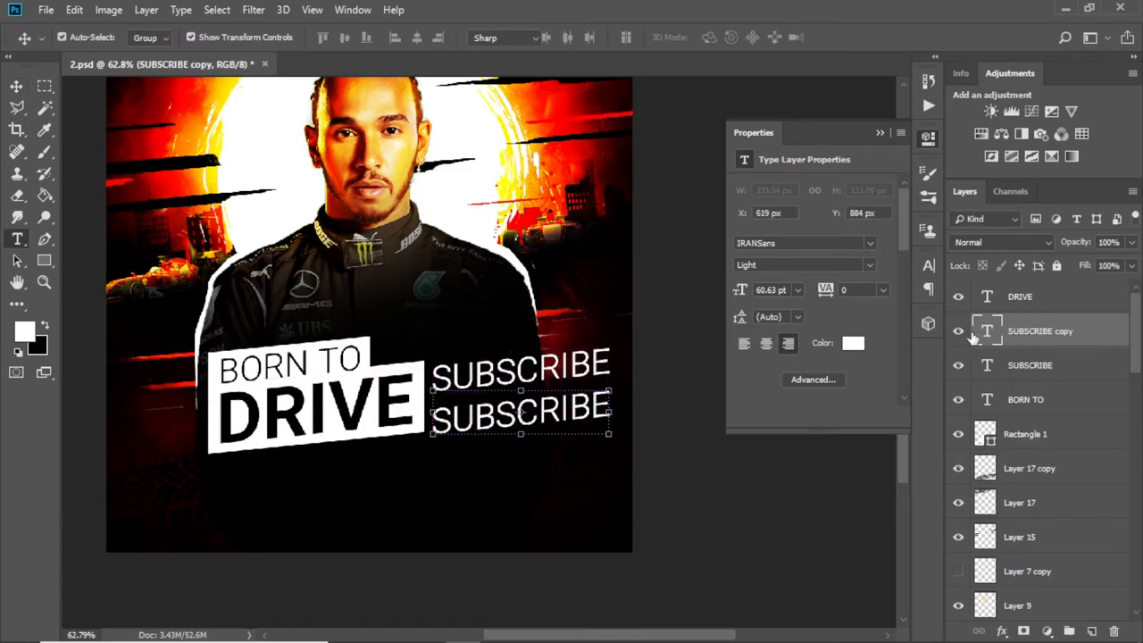
{"action": "type", "text": "FOR MORE"}
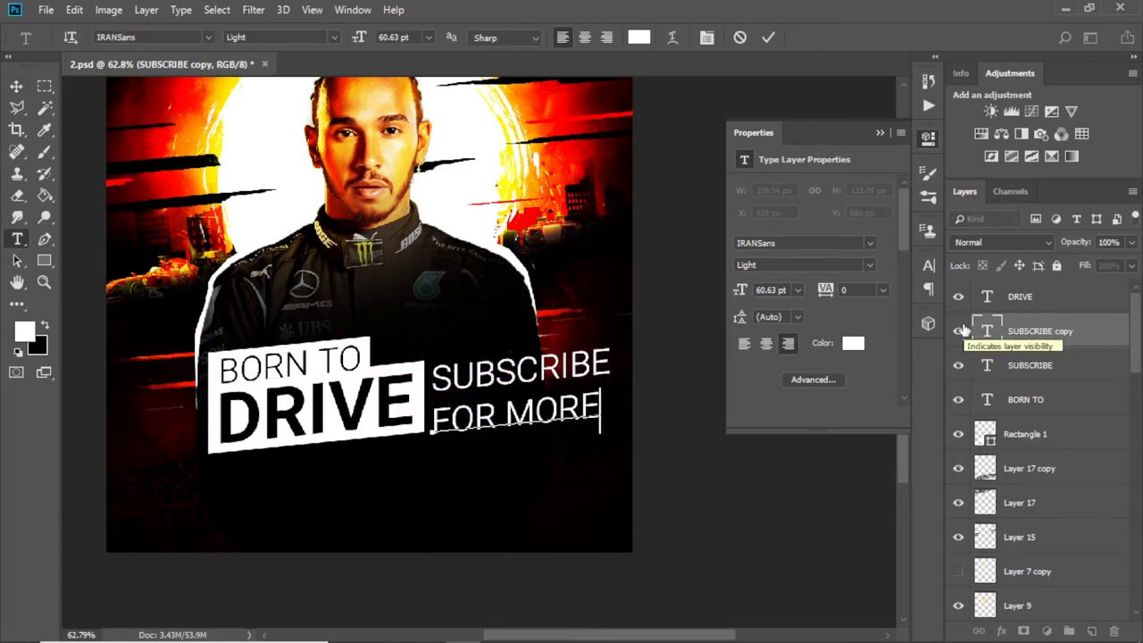
{"action": "type", "text": "..."}
{"action": "key", "text": "ctrl+Return"}
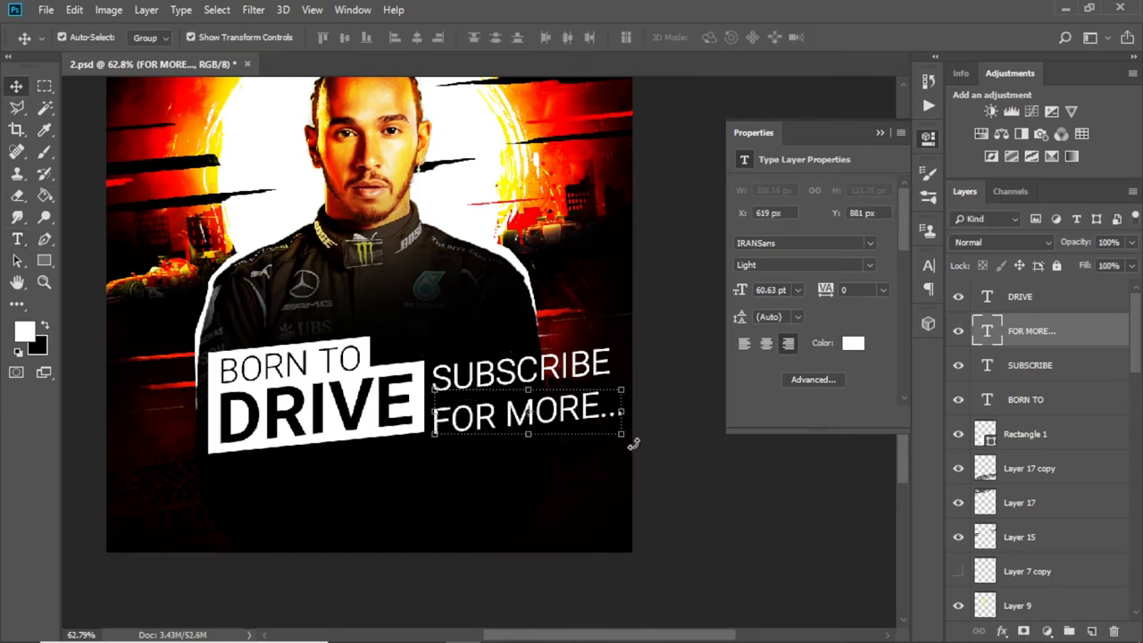
{"action": "key", "text": "ctrl+t"}
{"action": "left_click_drag", "start_coordinate": [627, 455], "coordinate": [530, 421]}
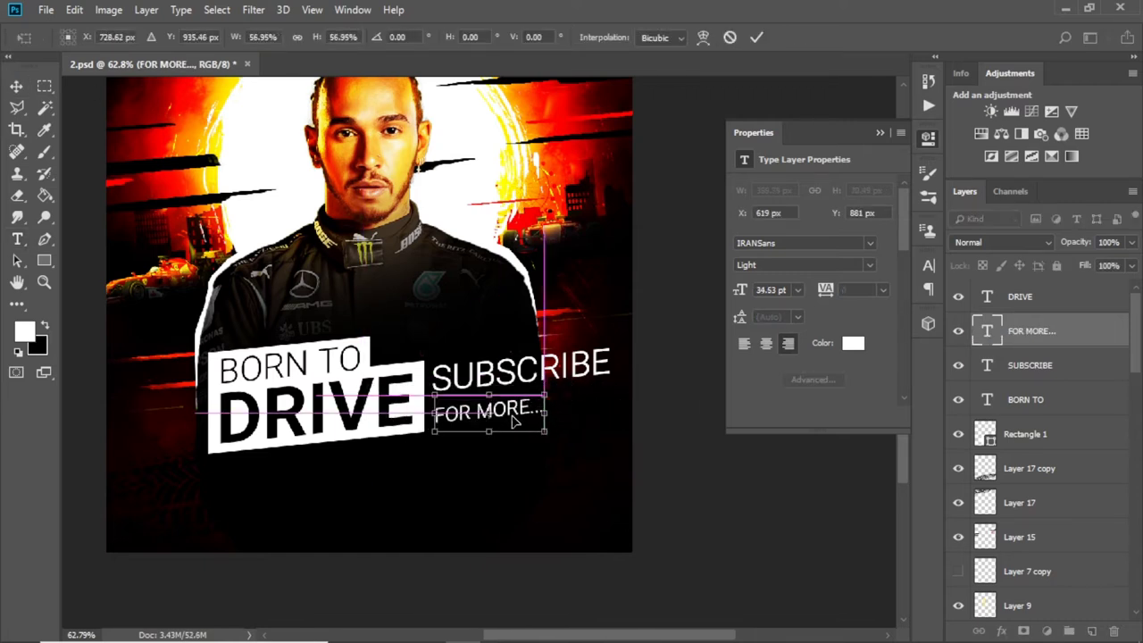
{"action": "key", "text": "Return"}
{"action": "scroll", "coordinate": [523, 477], "scroll_direction": "up", "scroll_amount": 5}
{"action": "mouse_move", "coordinate": [375, 397]}
{"action": "left_mouse_down"}
{"action": "mouse_move", "coordinate": [375, 335]}
{"action": "mouse_move", "coordinate": [368, 353]}
{"action": "left_mouse_up"}
{"action": "left_click", "coordinate": [410, 286], "text": "ctrl+shift"}
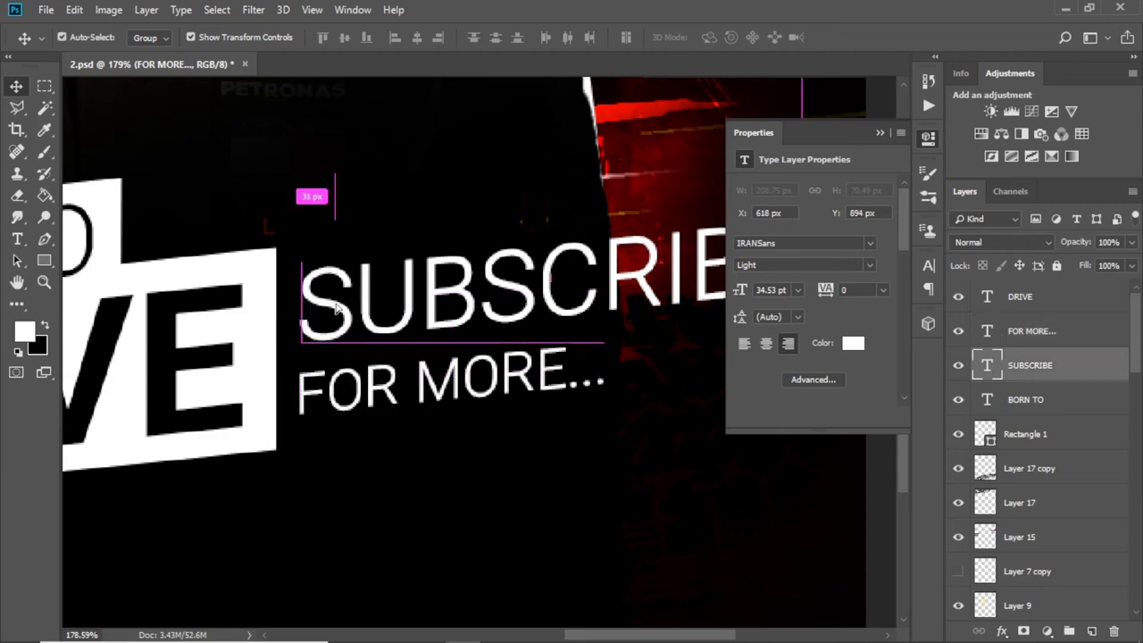
Select all the title block layers and move them down-left
{"action": "scroll", "coordinate": [344, 390], "scroll_direction": "down", "scroll_amount": 4}
{"action": "scroll", "coordinate": [344, 390], "scroll_direction": "left", "scroll_amount": 3}
{"action": "scroll", "coordinate": [345, 390], "scroll_direction": "left", "scroll_amount": 2}
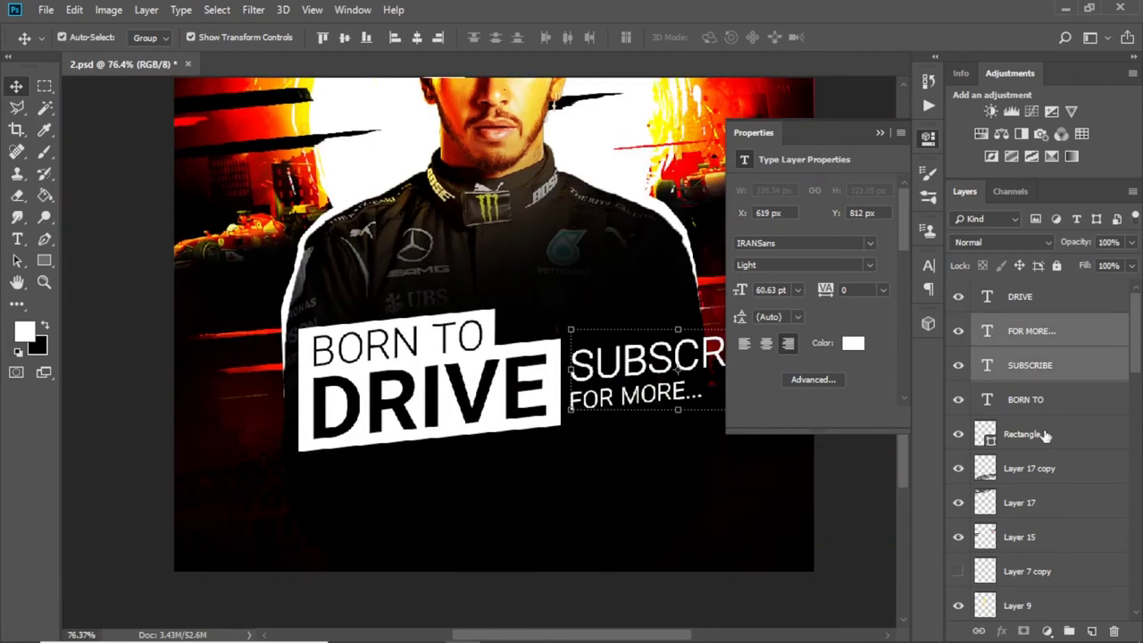
{"action": "left_click", "coordinate": [1025, 434]}
{"action": "left_click", "coordinate": [1020, 297], "text": "shift"}
{"action": "left_click_drag", "start_coordinate": [468, 400], "coordinate": [395, 454]}
Enlarge SUBSCRIBE and FOR MORE... to about 117%, then FOR MORE... slightly more
{"action": "scroll", "coordinate": [473, 403], "scroll_direction": "down", "scroll_amount": 2}
{"action": "scroll", "coordinate": [473, 403], "scroll_direction": "right", "scroll_amount": 2}
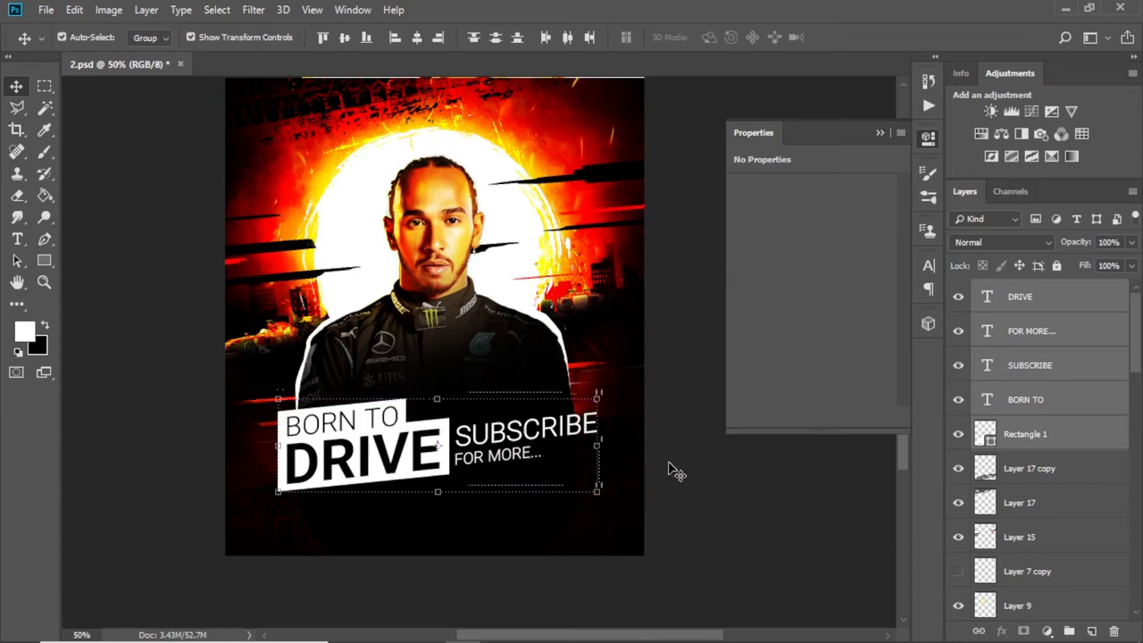
{"action": "left_click_drag", "start_coordinate": [676, 472], "coordinate": [500, 420]}
{"action": "key", "text": "ctrl+t"}
{"action": "left_click_drag", "start_coordinate": [597, 411], "coordinate": [619, 407]}
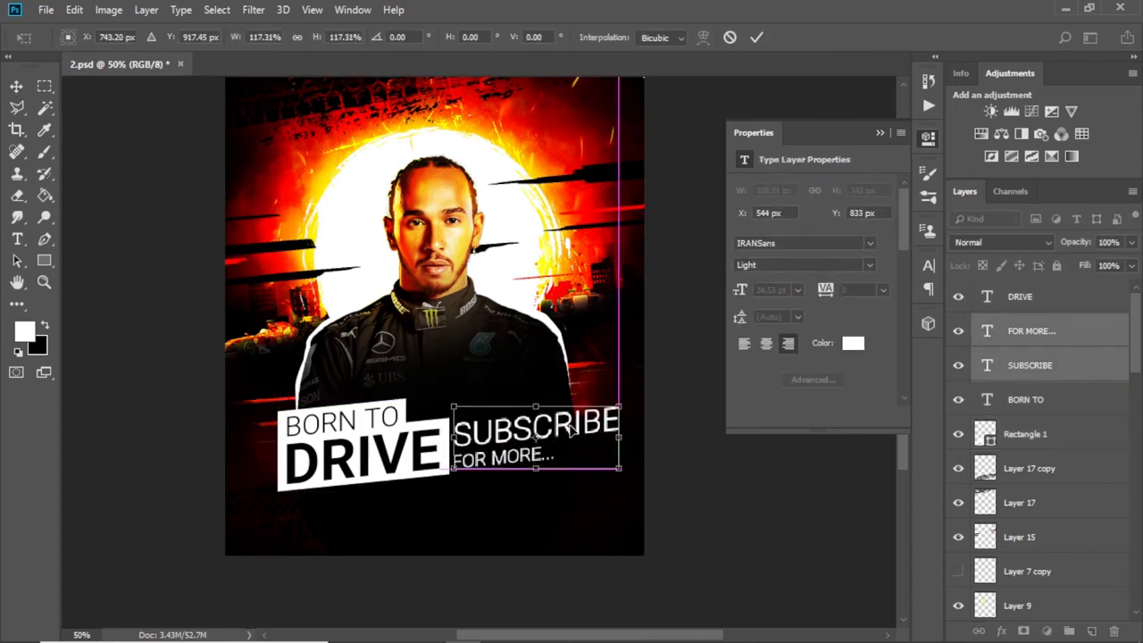
{"action": "key", "text": "Return"}
{"action": "left_click", "coordinate": [505, 457]}
{"action": "key", "text": "ctrl+t"}
{"action": "left_click_drag", "start_coordinate": [558, 478], "coordinate": [570, 485]}
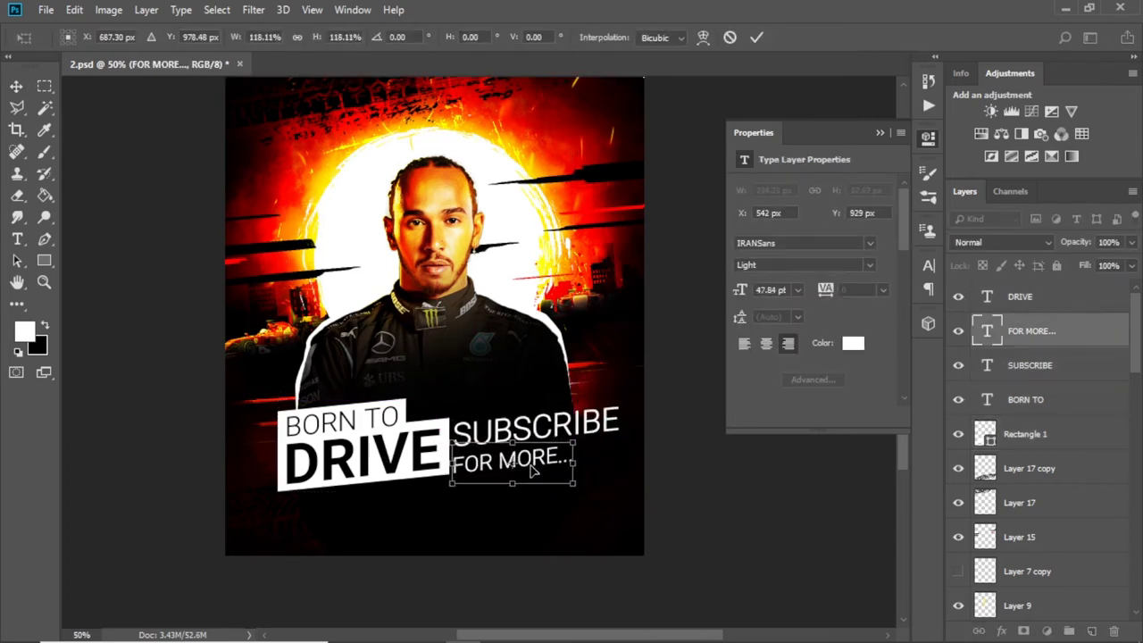
{"action": "key", "text": "Return"}
Shift both text lines right and confirm the title block's final position
{"action": "left_click", "coordinate": [704, 467]}
{"action": "left_click", "coordinate": [567, 455]}
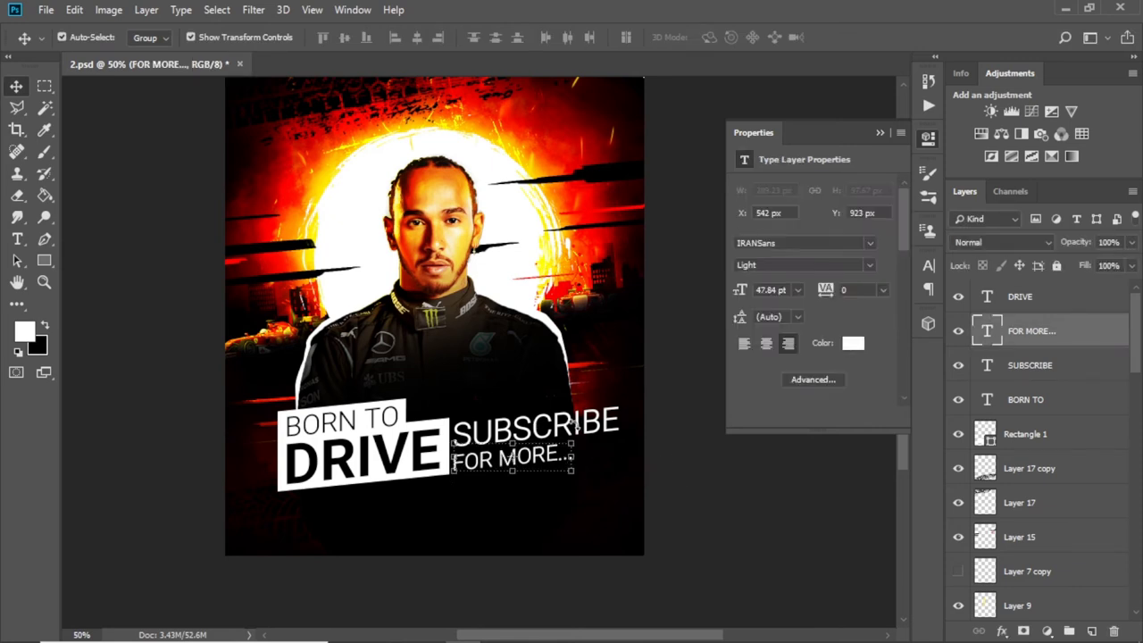
{"action": "left_click", "coordinate": [1029, 364], "text": "ctrl"}
{"action": "left_click_drag", "start_coordinate": [688, 492], "coordinate": [697, 490]}
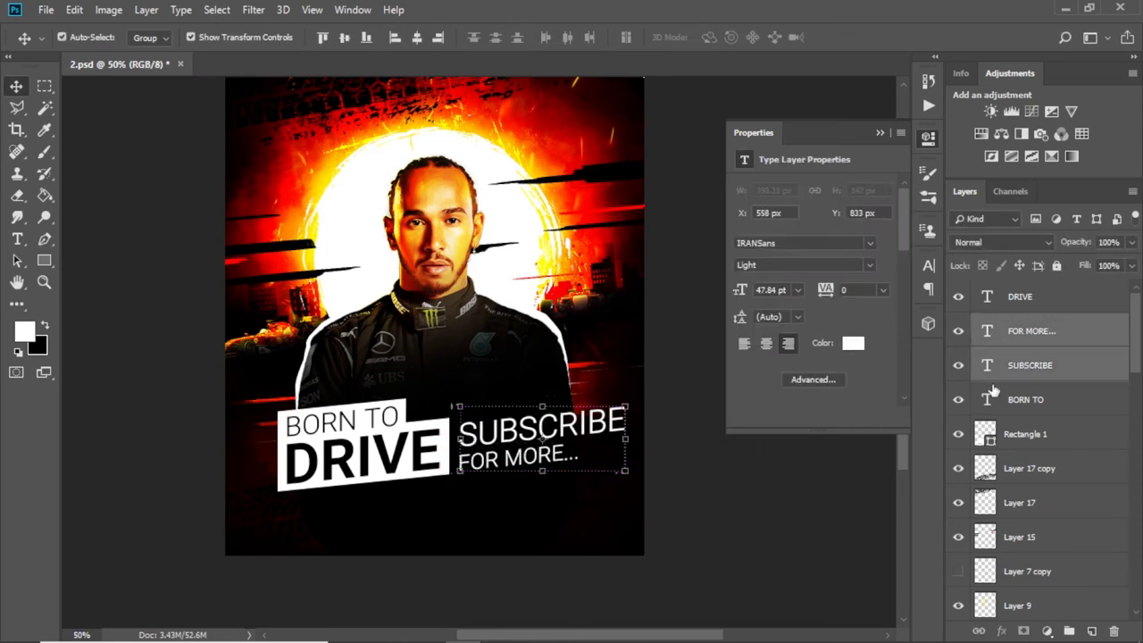
{"action": "left_click", "coordinate": [1020, 297]}
{"action": "left_click", "coordinate": [1025, 434], "text": "shift"}
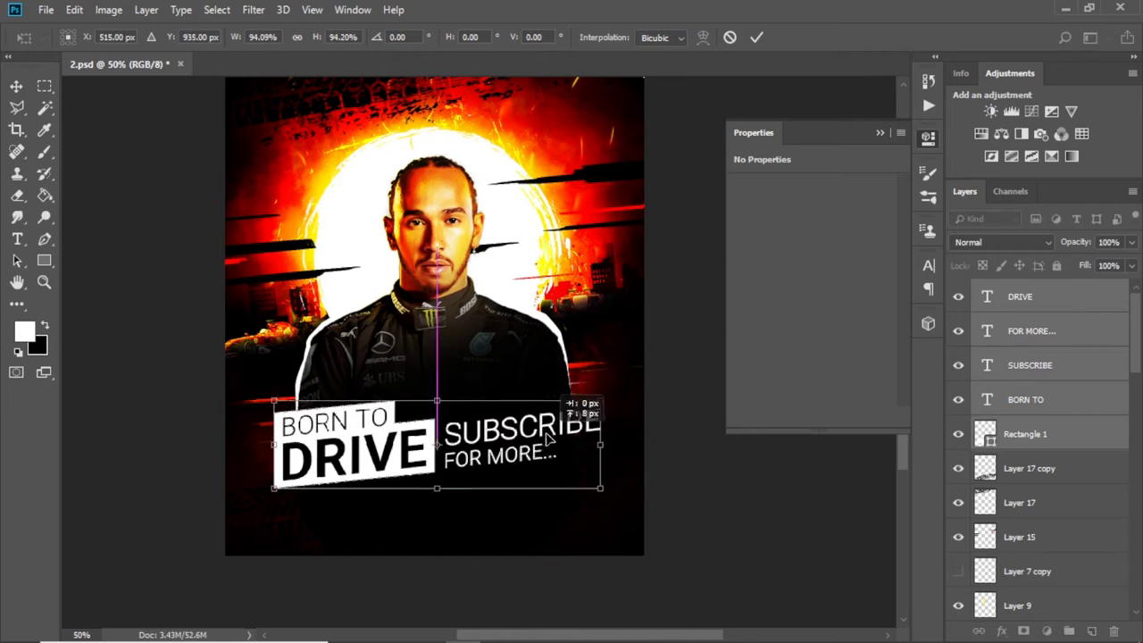
{"action": "key", "text": "Return"}
{"action": "key", "text": "ctrl+minus"}
{"action": "key", "text": "ctrl+plus"}
{"action": "key", "text": "ctrl+plus"}
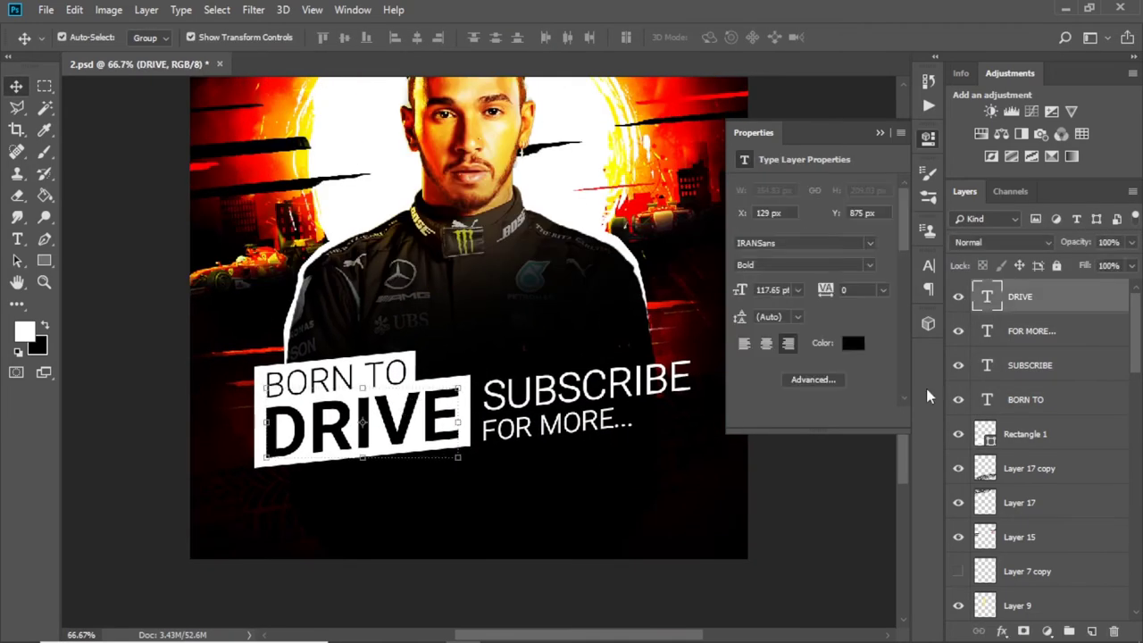
Hide the DRIVE and BORN TO text layers and open texture.png
{"action": "left_click", "coordinate": [958, 399]}
{"action": "left_click", "coordinate": [958, 296]}
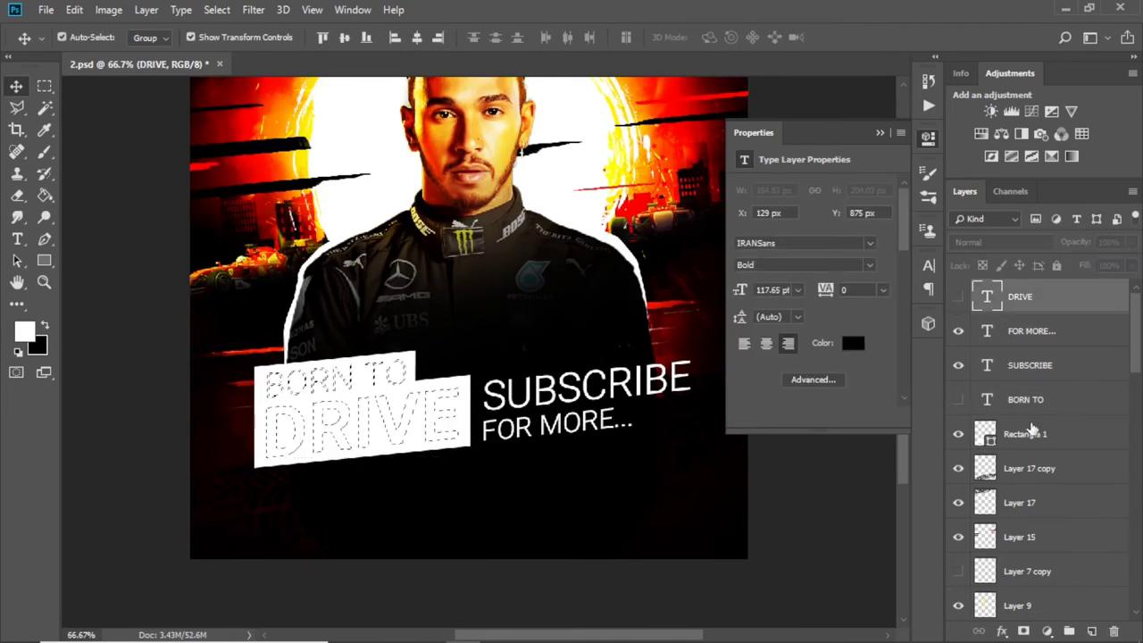
{"action": "left_click", "coordinate": [985, 434]}
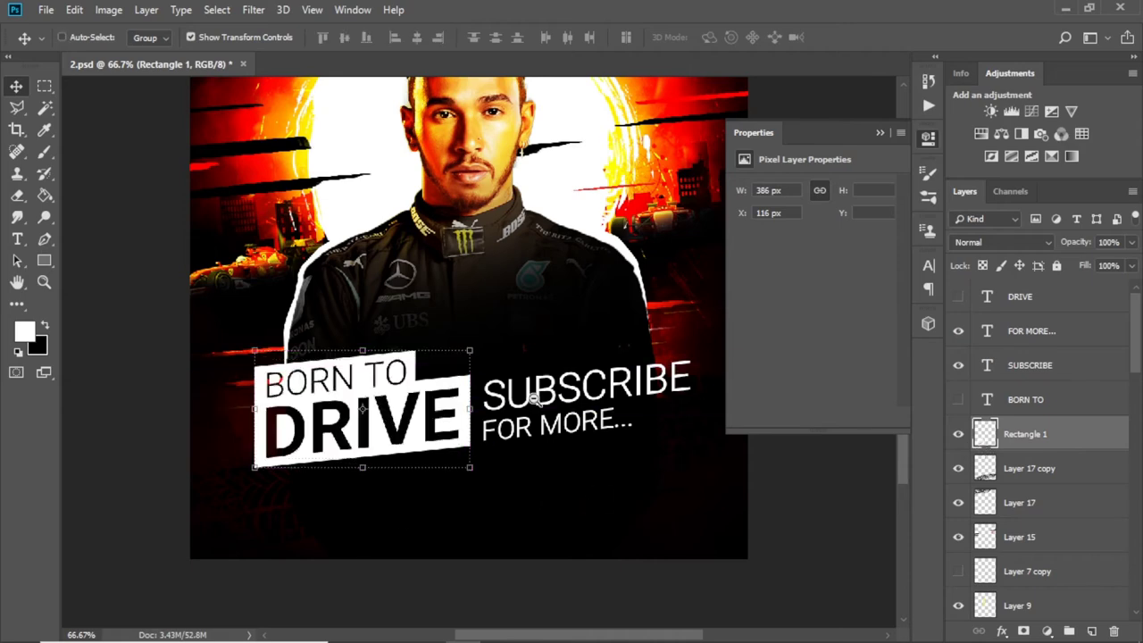
{"action": "scroll", "coordinate": [533, 399], "scroll_direction": "down", "scroll_amount": 3}
{"action": "left_click", "coordinate": [879, 133]}
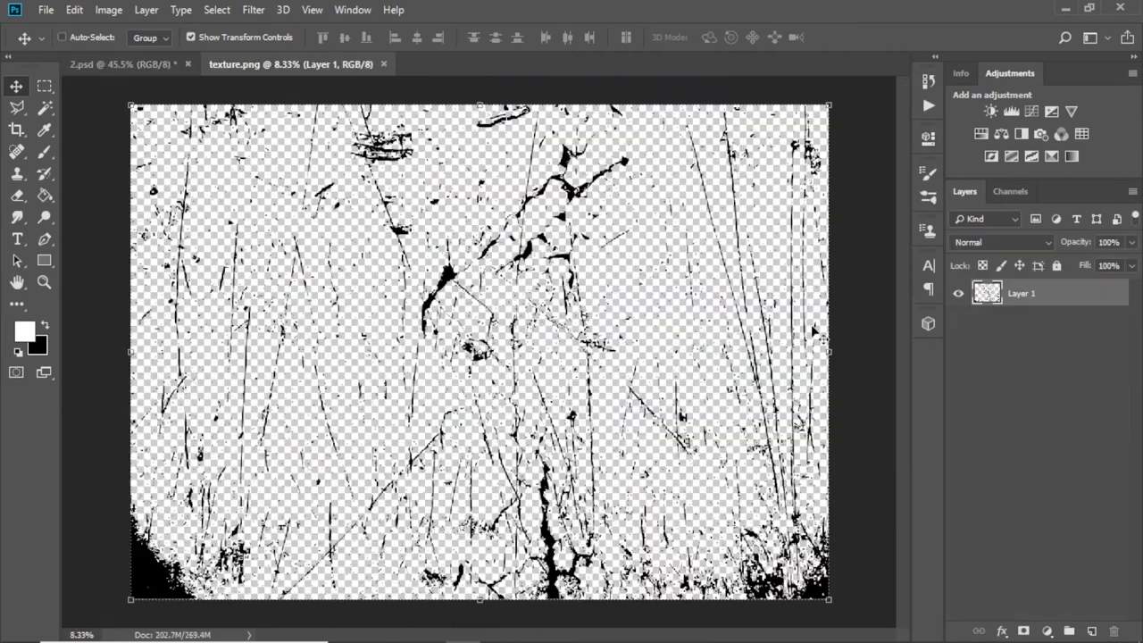
Bring the scratch texture into the poster and give it a white Color Overlay
{"action": "key", "text": "ctrl+x"}
{"action": "key", "text": "ctrl+w"}
{"action": "key", "text": "n"}
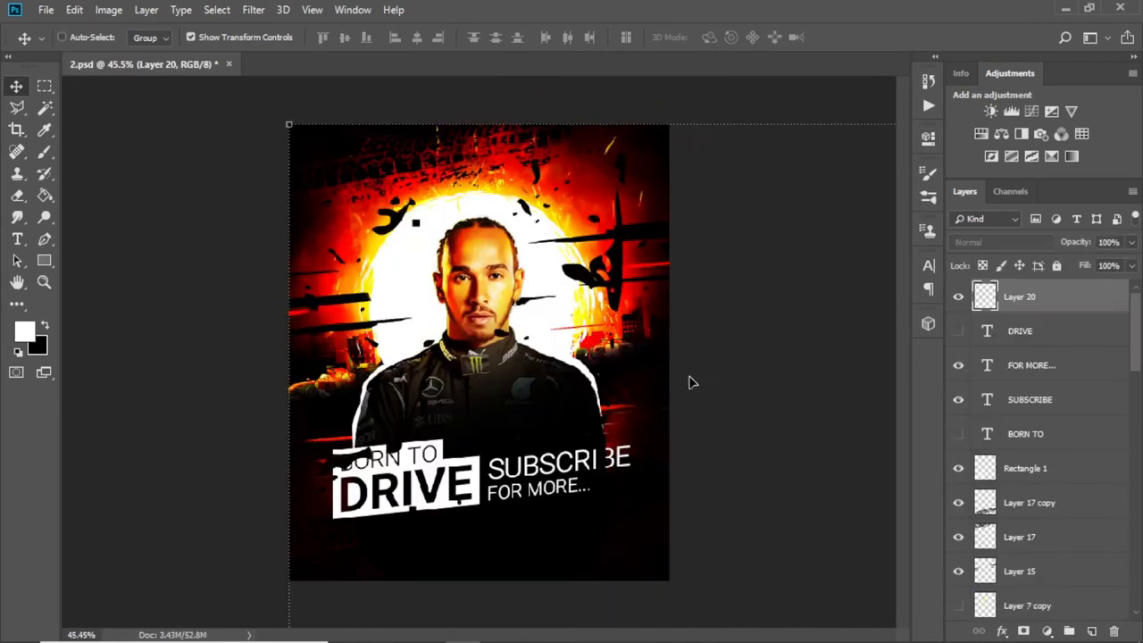
{"action": "double_click", "coordinate": [1080, 296]}
{"action": "left_click", "coordinate": [531, 393]}
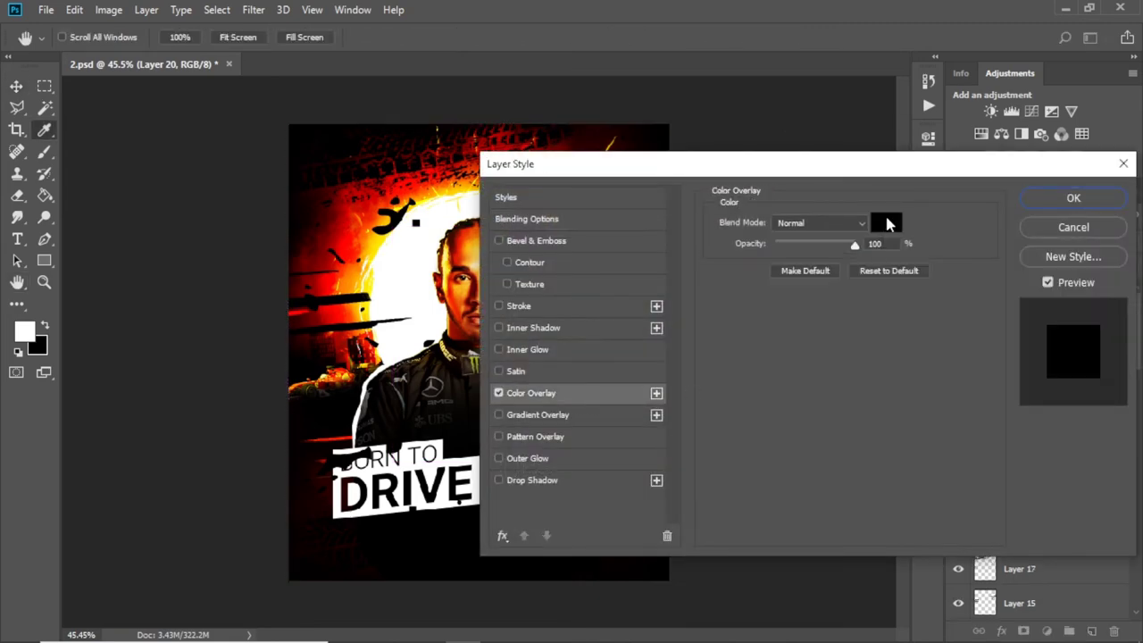
{"action": "left_click", "coordinate": [886, 223]}
{"action": "left_click", "coordinate": [1051, 280]}
Scale Layer 20 to cover the poster, then load its scratches as a selection
{"action": "key", "text": "Return"}
{"action": "scroll", "coordinate": [307, 285], "scroll_direction": "down", "scroll_amount": 3}
{"action": "key", "text": "ctrl+t"}
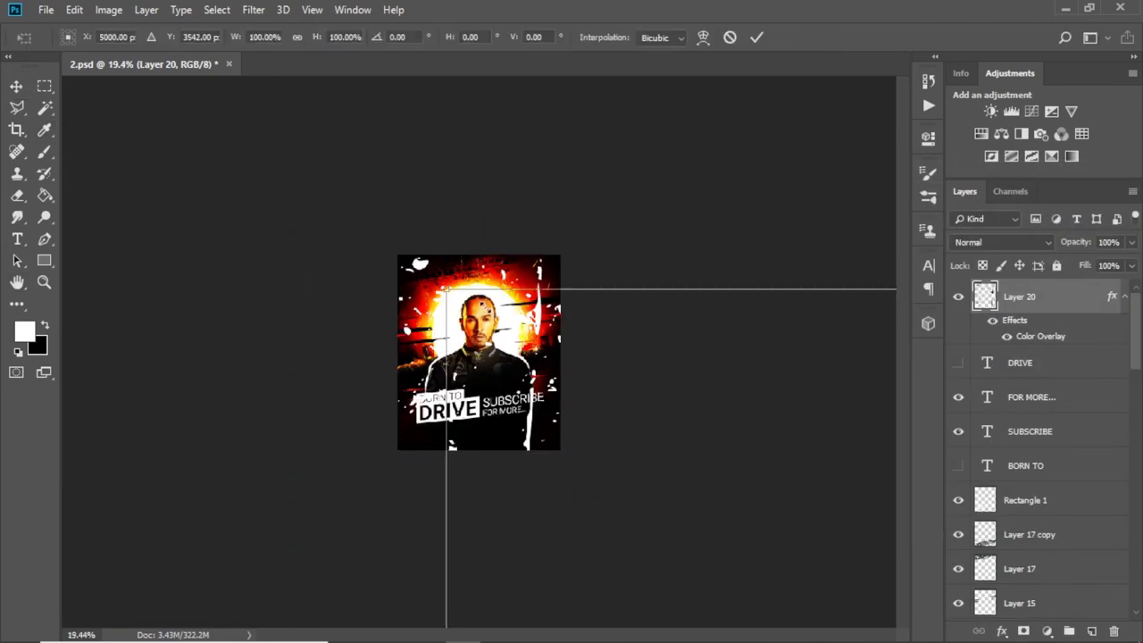
{"action": "left_click_drag", "start_coordinate": [802, 511], "coordinate": [643, 401]}
{"action": "left_click_drag", "start_coordinate": [811, 530], "coordinate": [592, 467]}
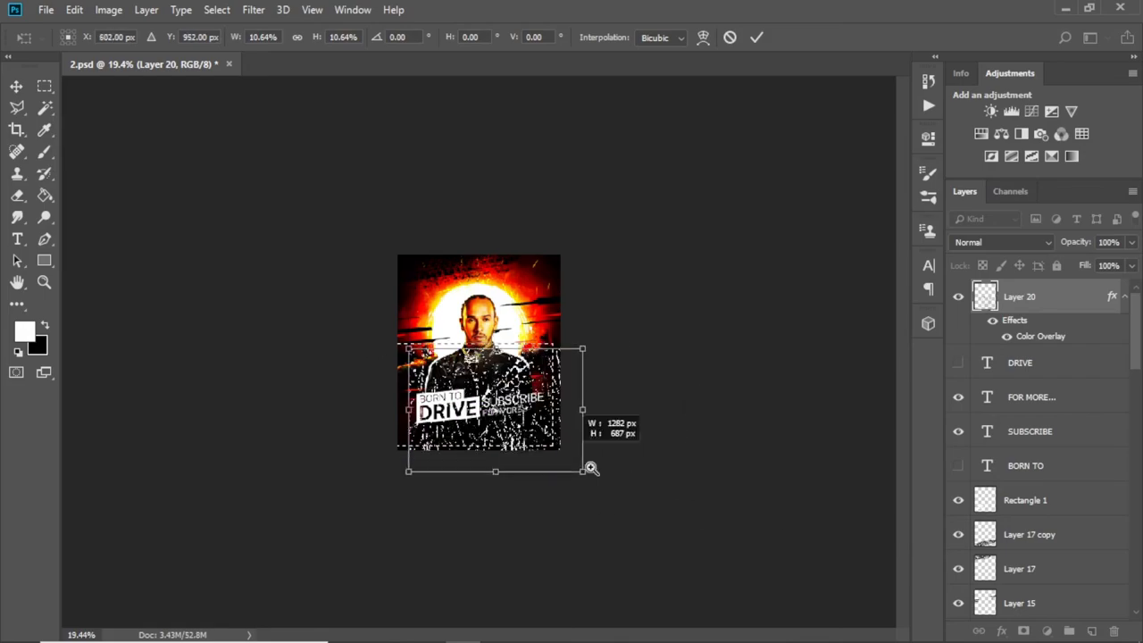
{"action": "scroll", "coordinate": [498, 467], "scroll_direction": "up", "scroll_amount": 5}
{"action": "scroll", "coordinate": [498, 468], "scroll_direction": "down", "scroll_amount": 1}
{"action": "left_click_drag", "start_coordinate": [850, 219], "coordinate": [826, 170]}
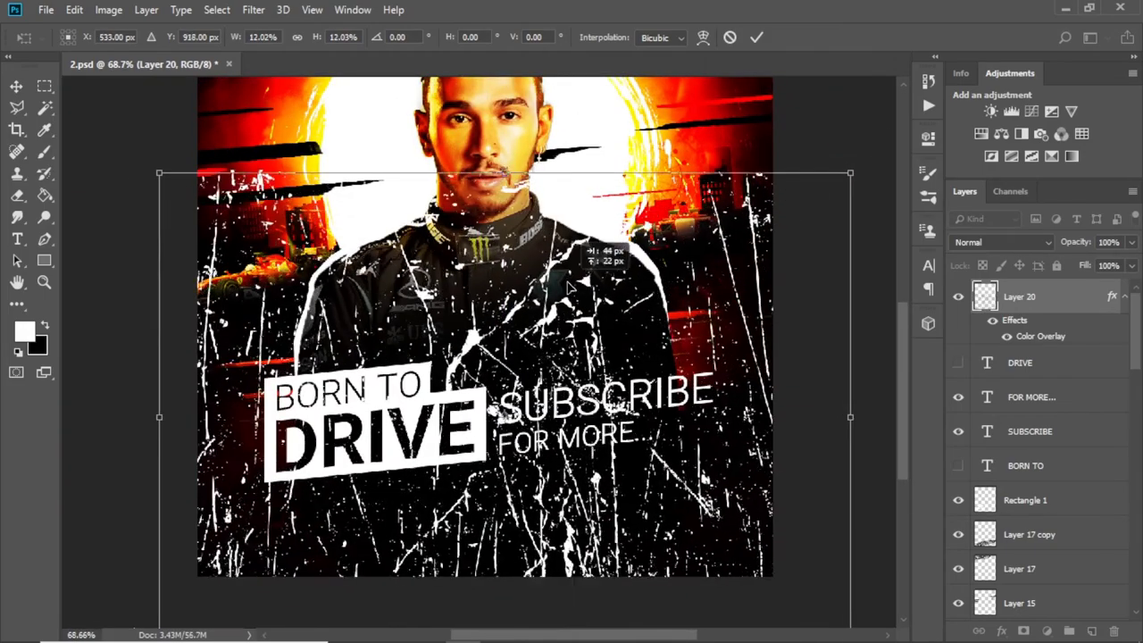
{"action": "key", "text": "Return"}
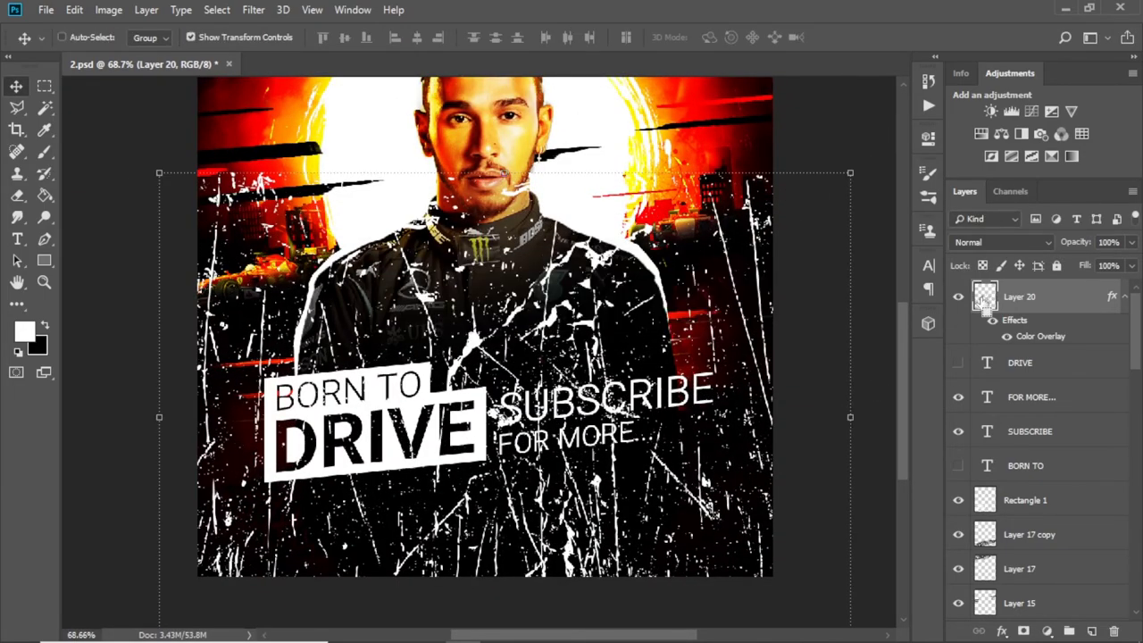
{"action": "left_click", "coordinate": [964, 502]}
Erase the scratch pattern out of the white BORN TO DRIVE box with a hard round eraser
{"action": "scroll", "coordinate": [500, 375], "scroll_direction": "up", "scroll_amount": 4}
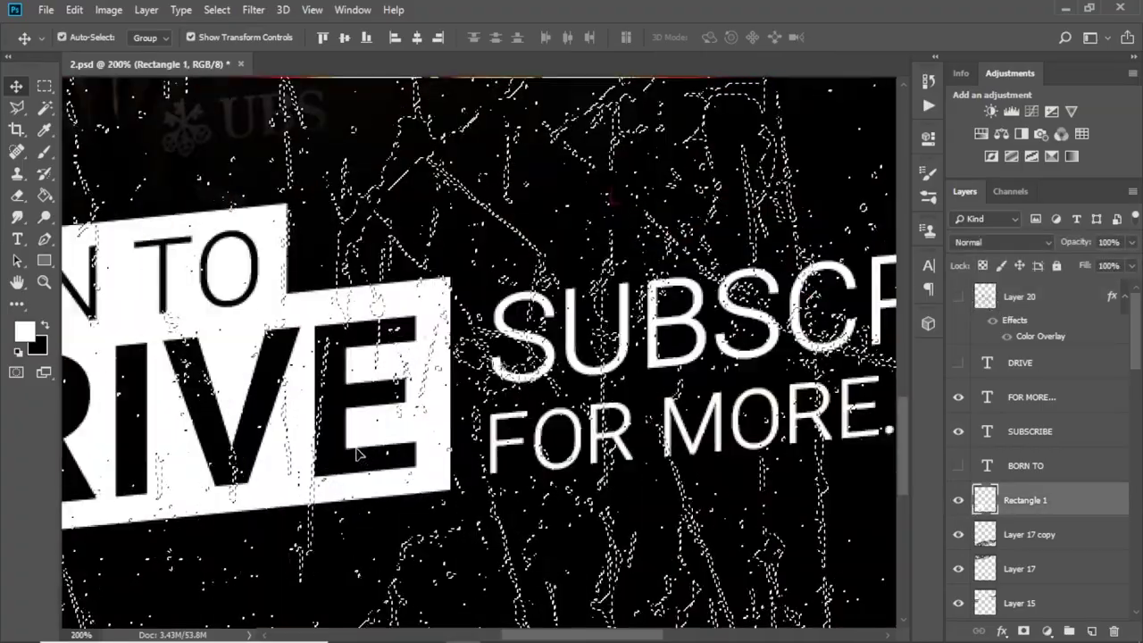
{"action": "scroll", "coordinate": [502, 375], "scroll_direction": "down", "scroll_amount": 3}
{"action": "left_click", "coordinate": [16, 194]}
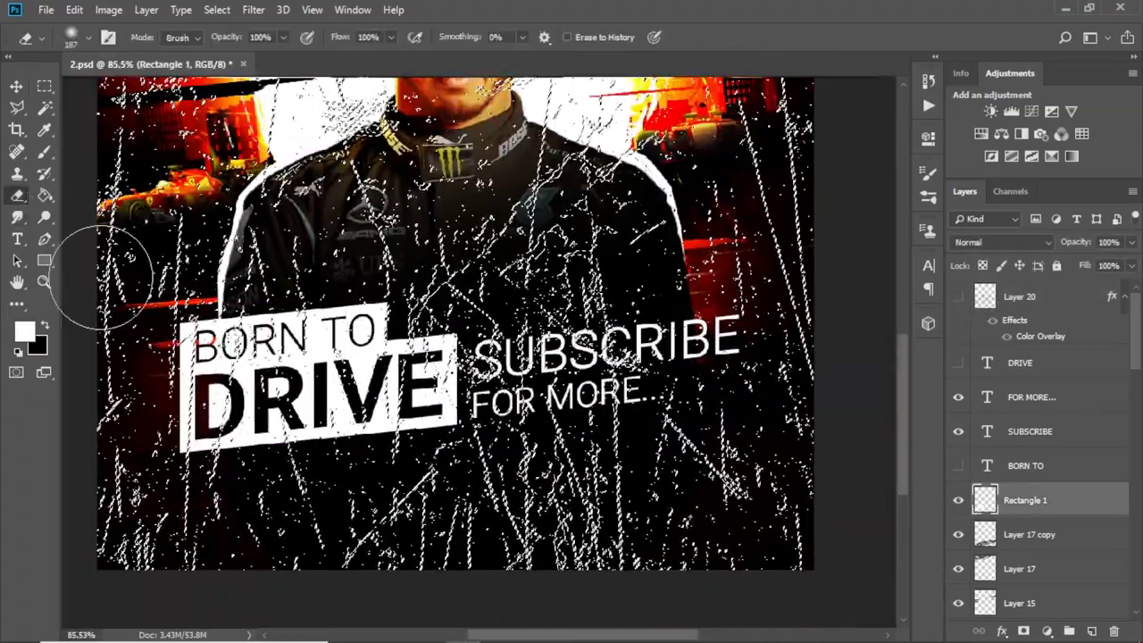
{"action": "scroll", "coordinate": [521, 401], "scroll_direction": "up", "scroll_amount": 3}
{"action": "right_click", "coordinate": [317, 192]}
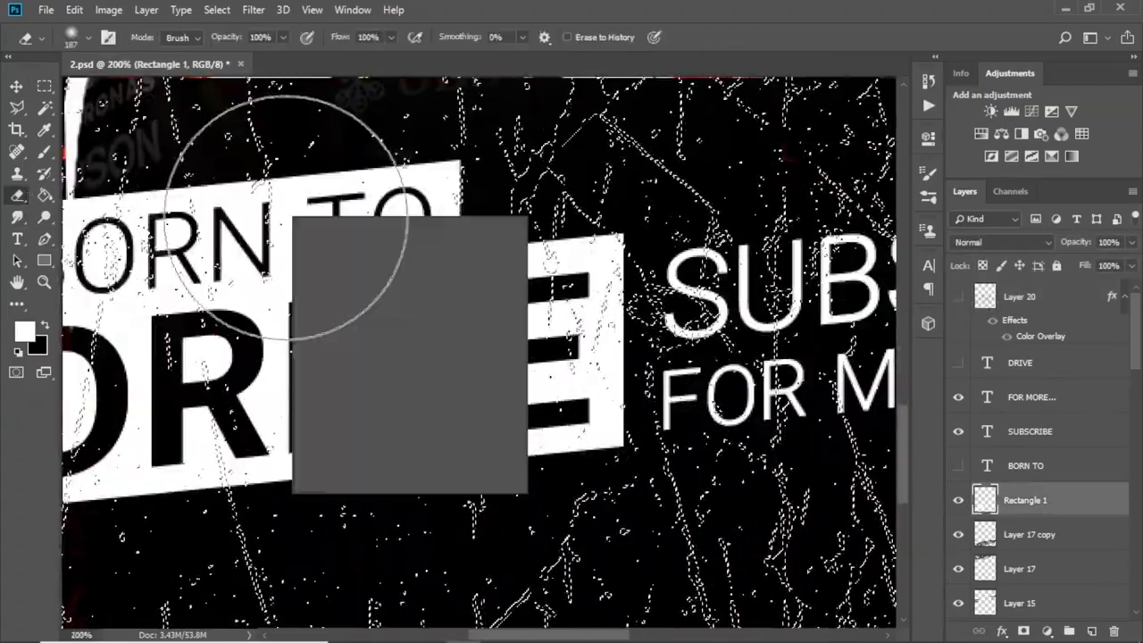
{"action": "double_click", "coordinate": [361, 402]}
{"action": "left_click_drag", "start_coordinate": [361, 406], "coordinate": [541, 446]}
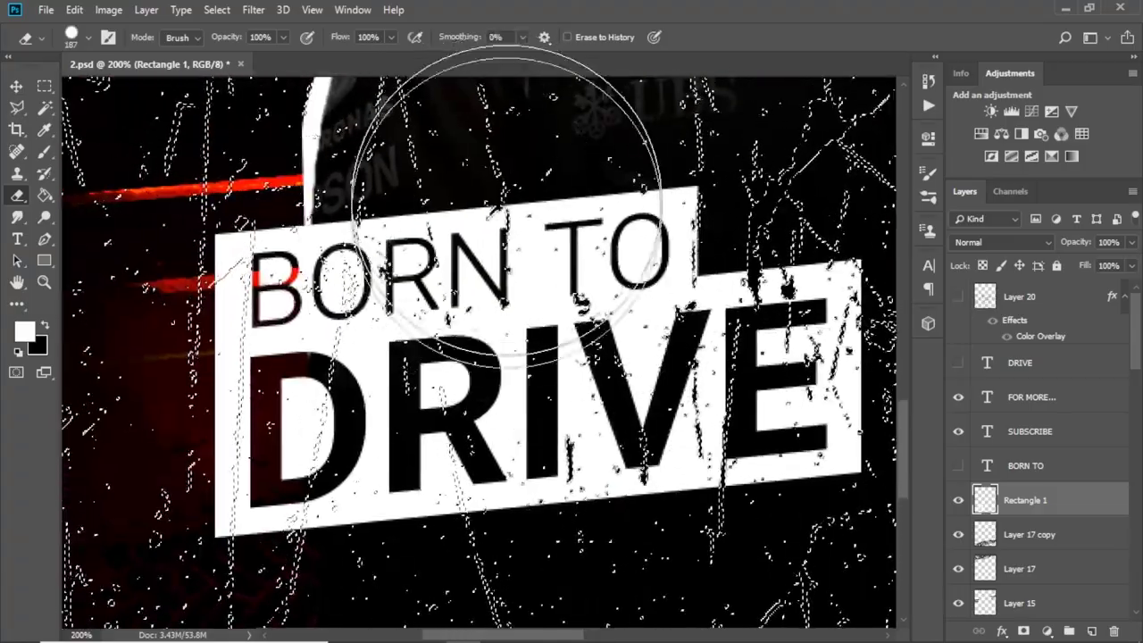
{"action": "key", "text": "bracketleft"}
{"action": "key", "text": "bracketleft"}
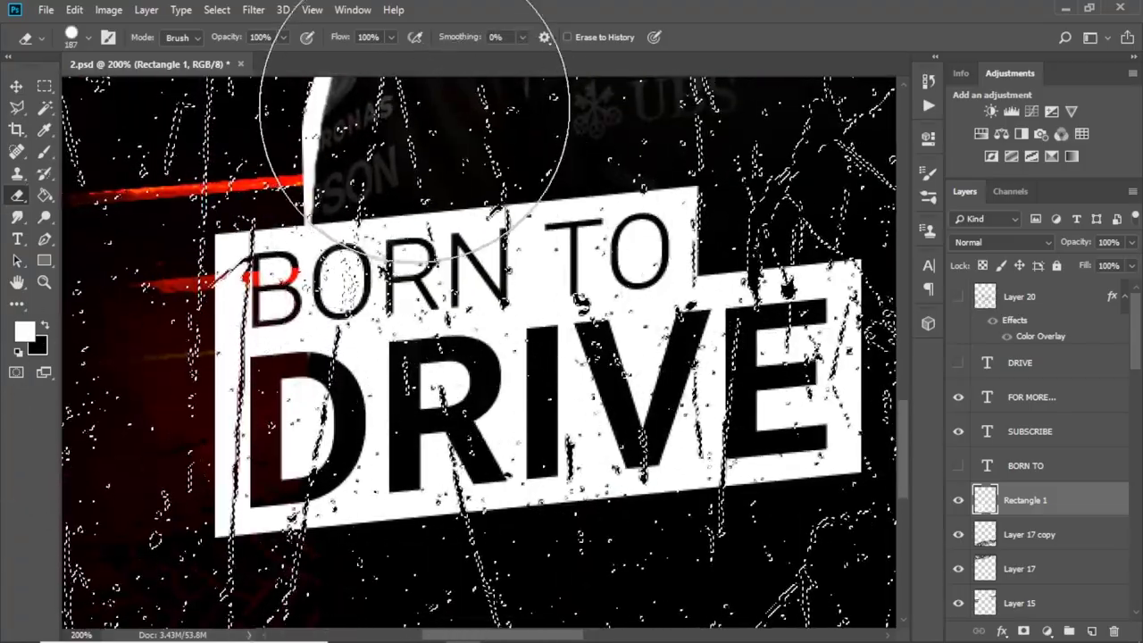
{"action": "key", "text": "bracketleft"}
{"action": "key", "text": "bracketleft"}
{"action": "key", "text": "bracketleft"}
{"action": "key", "text": "bracketleft"}
{"action": "key", "text": "ctrl+0"}
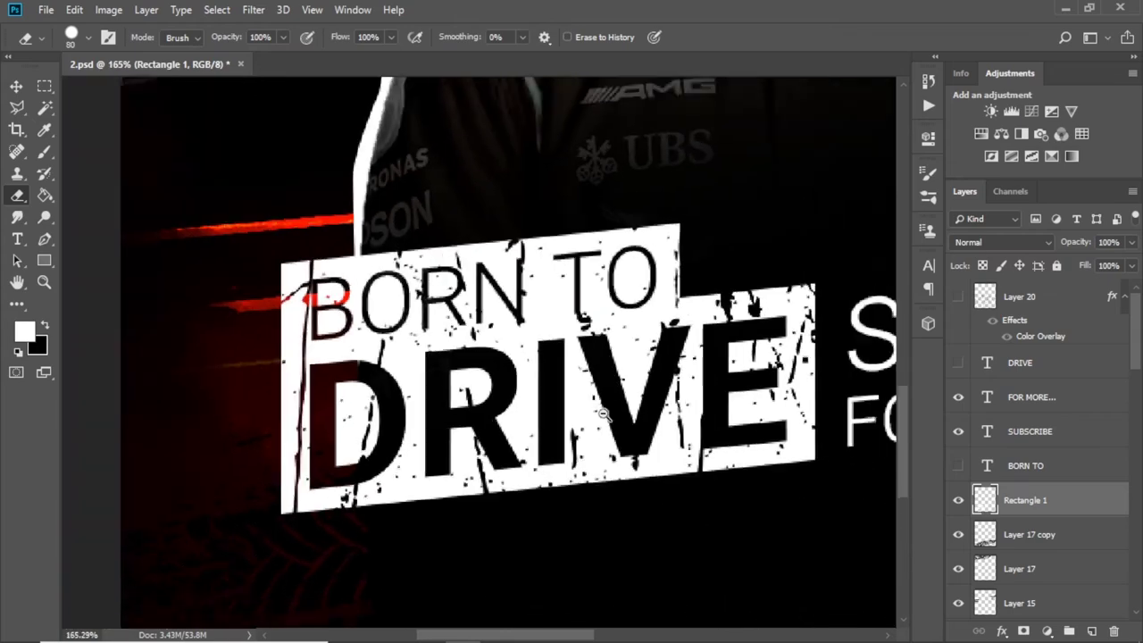
Erase the scratches from the glow layer behind the driver, then drop the selection
{"action": "key", "text": "v"}
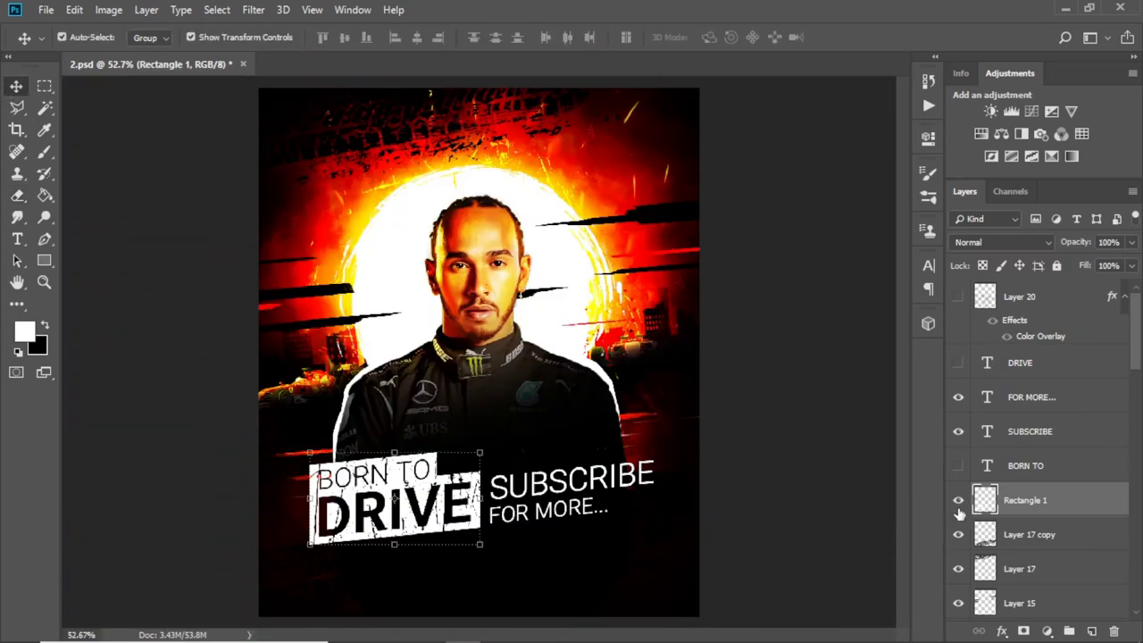
{"action": "left_click", "coordinate": [961, 299]}
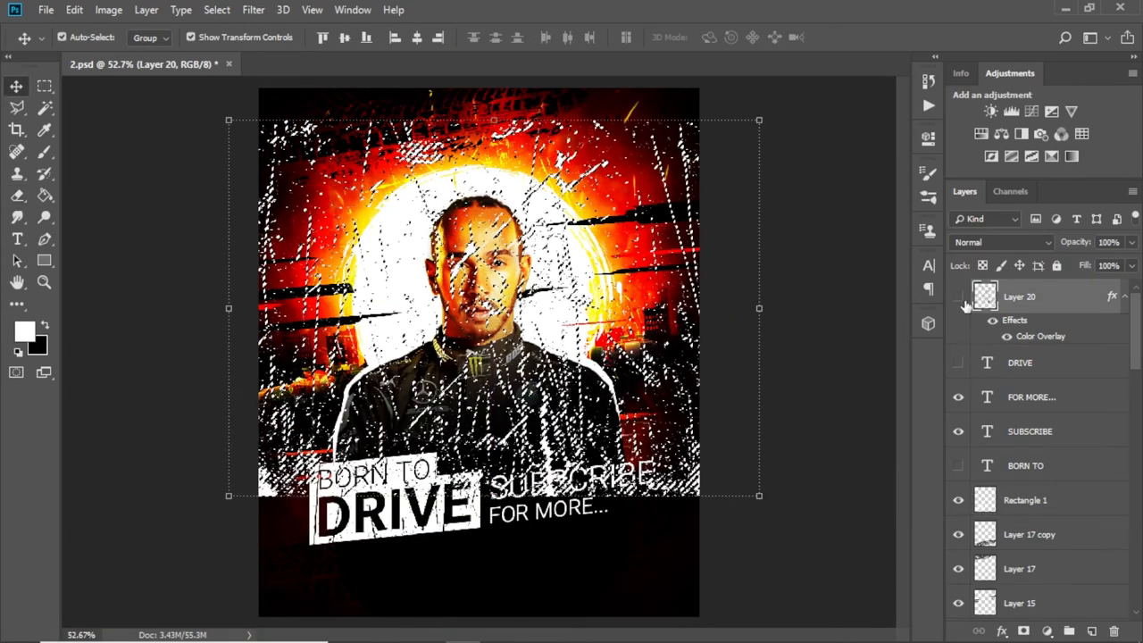
{"action": "left_click", "coordinate": [599, 257]}
{"action": "scroll", "coordinate": [535, 313], "scroll_direction": "up", "scroll_amount": 4, "text": "alt"}
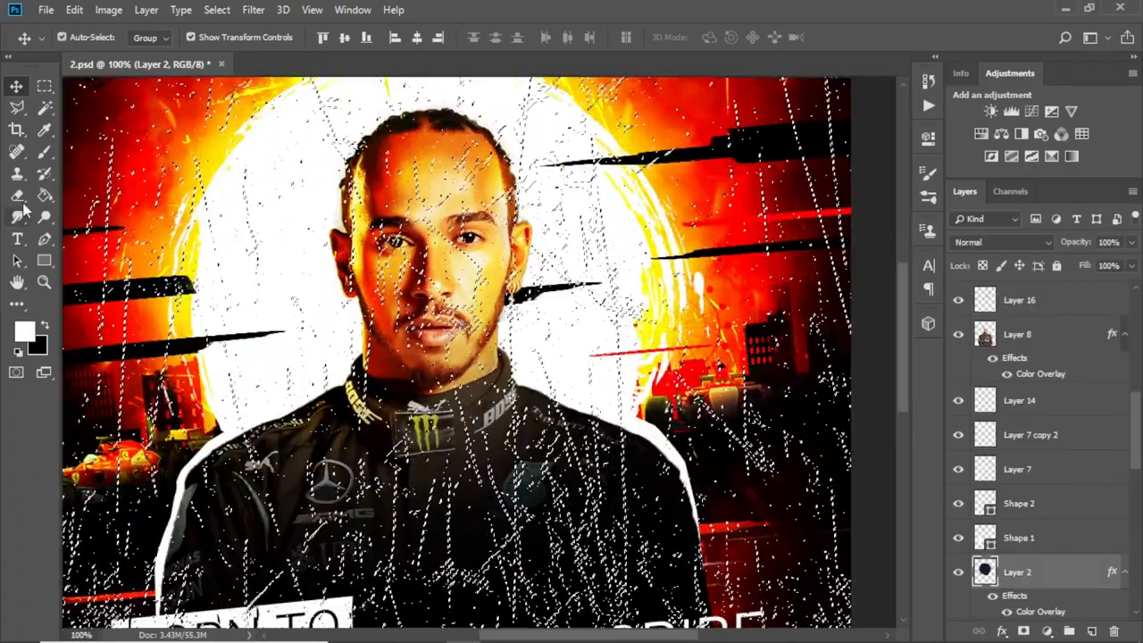
{"action": "key", "text": "e"}
{"action": "right_click", "coordinate": [284, 379]}
{"action": "left_click", "coordinate": [234, 391]}
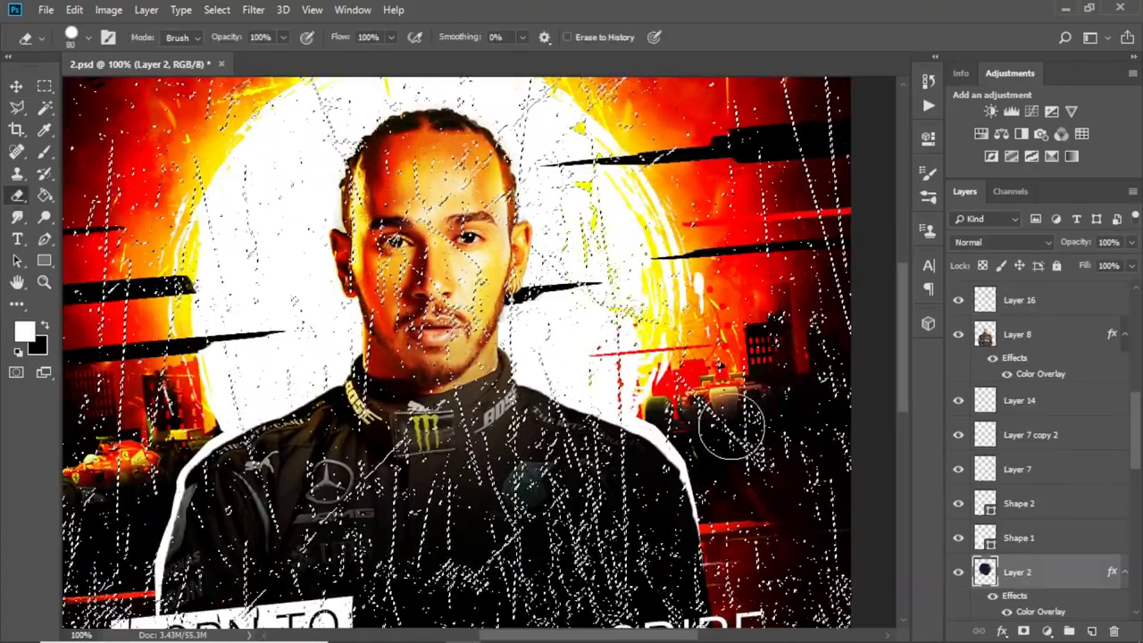
{"action": "scroll", "coordinate": [748, 387], "scroll_direction": "down", "scroll_amount": 2, "text": "alt"}
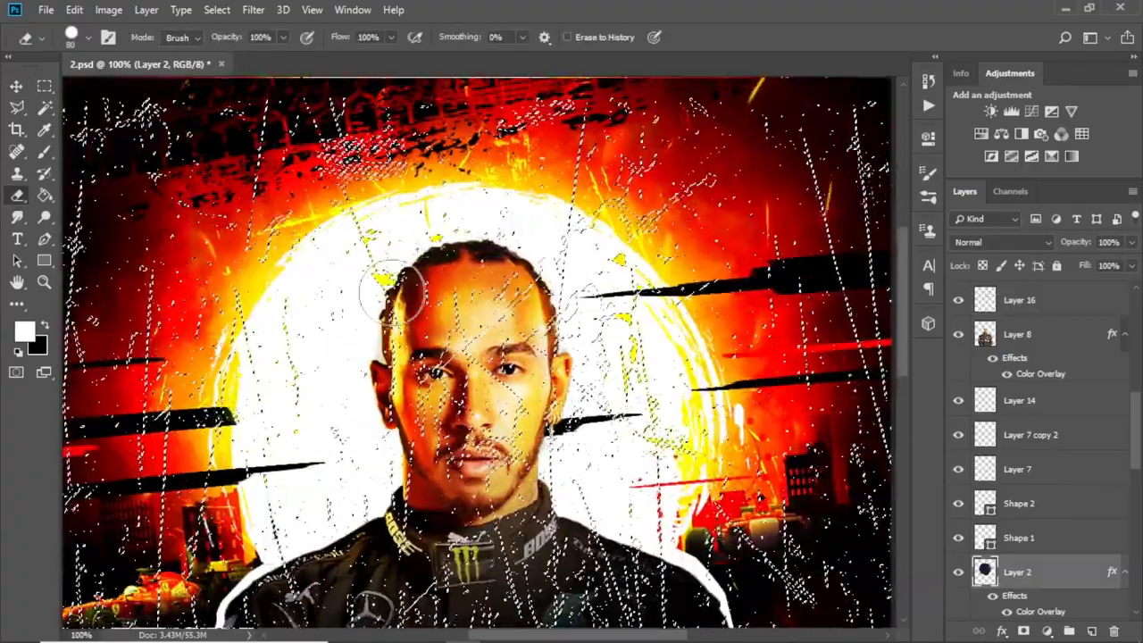
{"action": "scroll", "coordinate": [749, 388], "scroll_direction": "down", "scroll_amount": 1, "text": "alt"}
{"action": "scroll", "coordinate": [521, 275], "scroll_direction": "up", "scroll_amount": 1, "text": "alt"}
{"action": "scroll", "coordinate": [1053, 535], "scroll_direction": "down", "scroll_amount": 3}
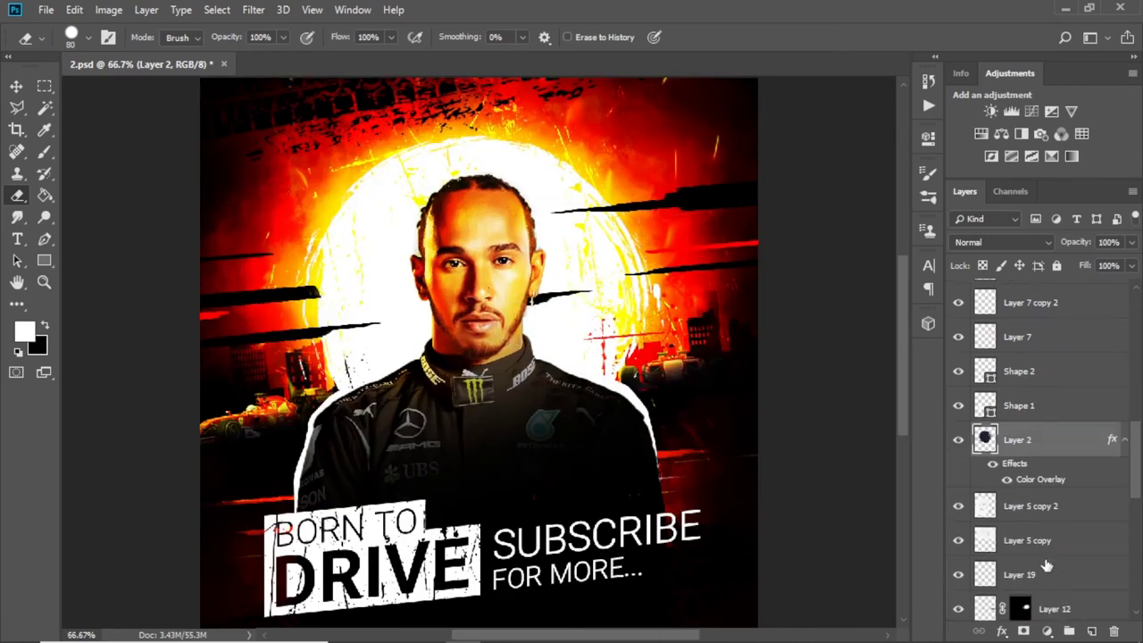
{"action": "key", "text": "alt+bracketleft"}
Set up the Brush tool with red sampled from the poster
{"action": "left_click", "coordinate": [44, 152]}
{"action": "left_click", "coordinate": [291, 221], "text": "alt"}
{"action": "right_click", "coordinate": [506, 300]}
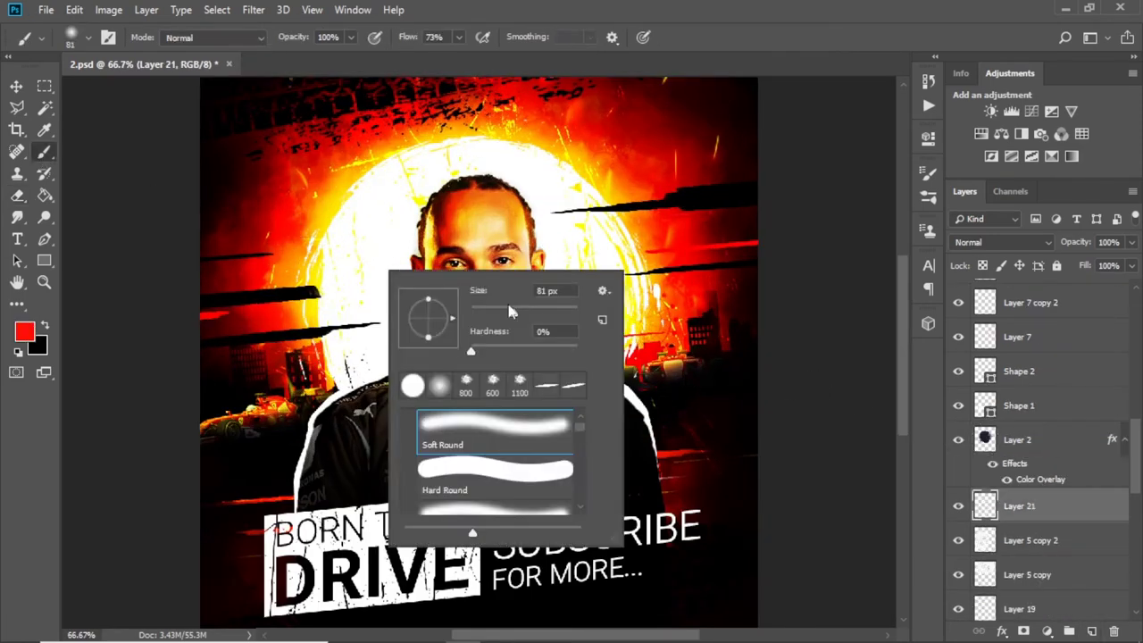
{"action": "key", "text": "Return"}
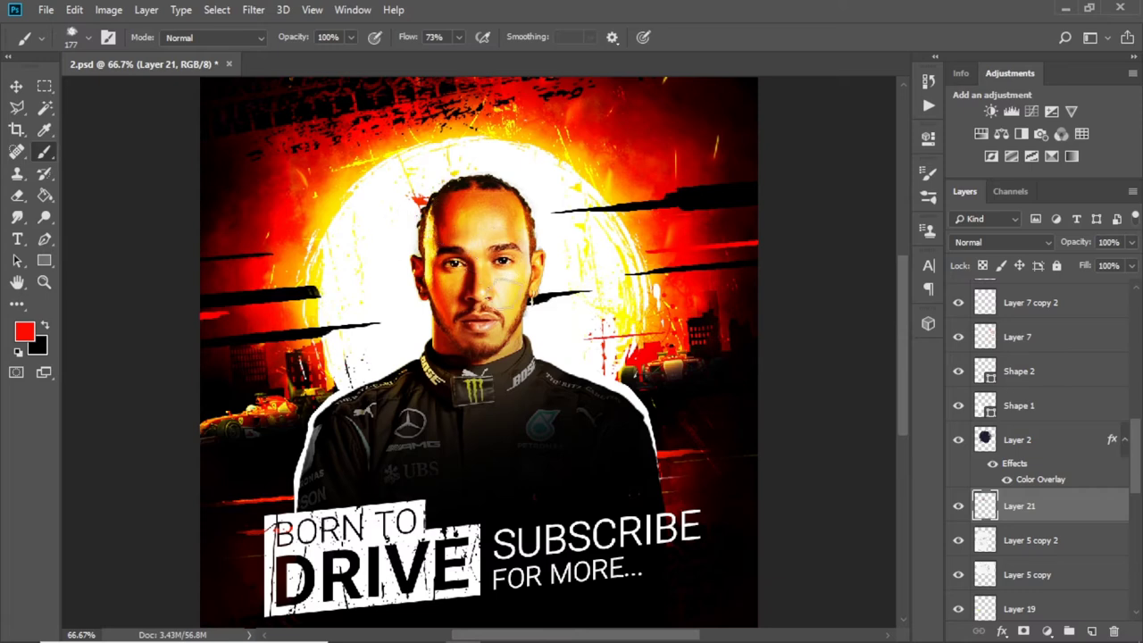
{"action": "scroll", "coordinate": [995, 373], "scroll_direction": "up", "scroll_amount": 2}
{"action": "scroll", "coordinate": [996, 372], "scroll_direction": "up", "scroll_amount": 3}
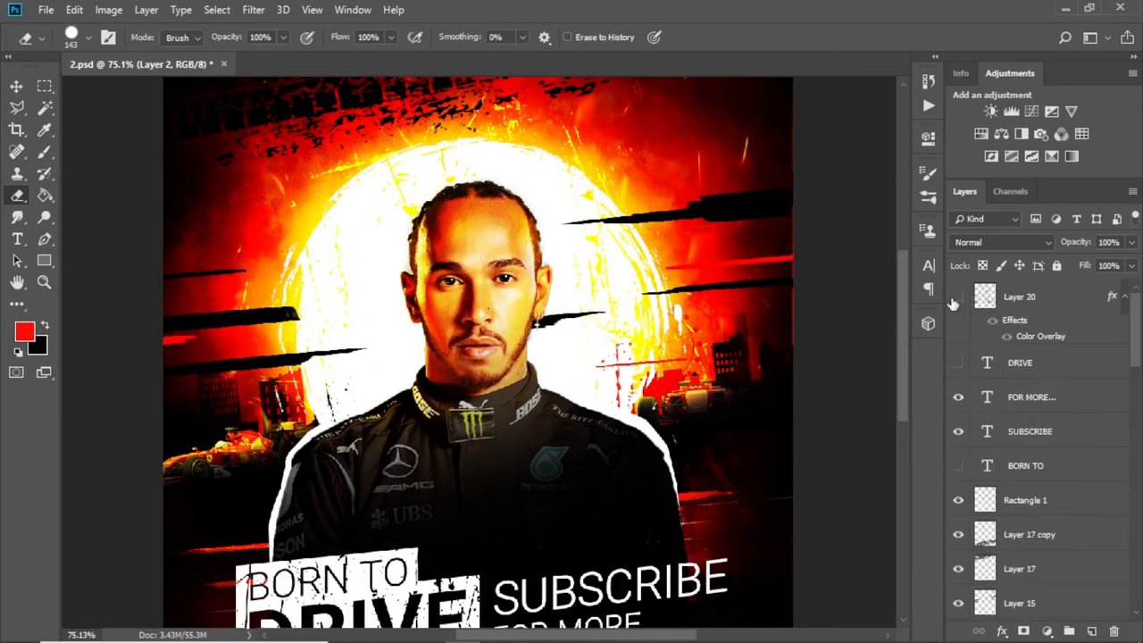
Duplicate Layer 20, give the copy a #ff0000 Color Overlay, and hide the white original
{"action": "key", "text": "ctrl+j"}
{"action": "left_click", "coordinate": [958, 362]}
{"action": "double_click", "coordinate": [964, 304]}
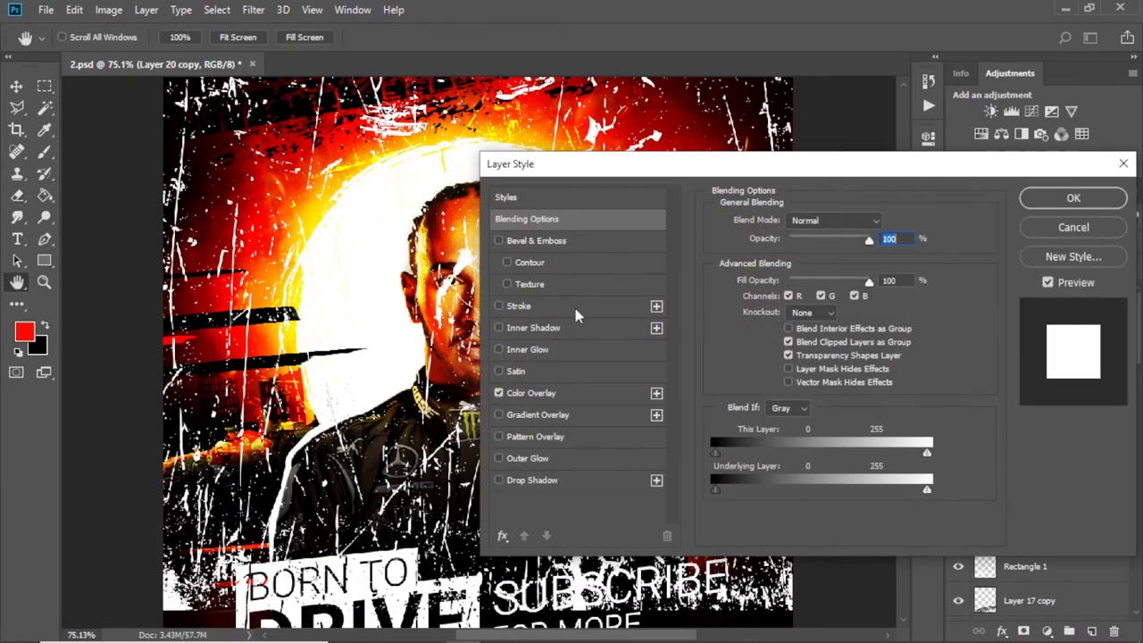
{"action": "left_click", "coordinate": [531, 393]}
{"action": "left_click", "coordinate": [885, 222]}
{"action": "left_click", "coordinate": [897, 294]}
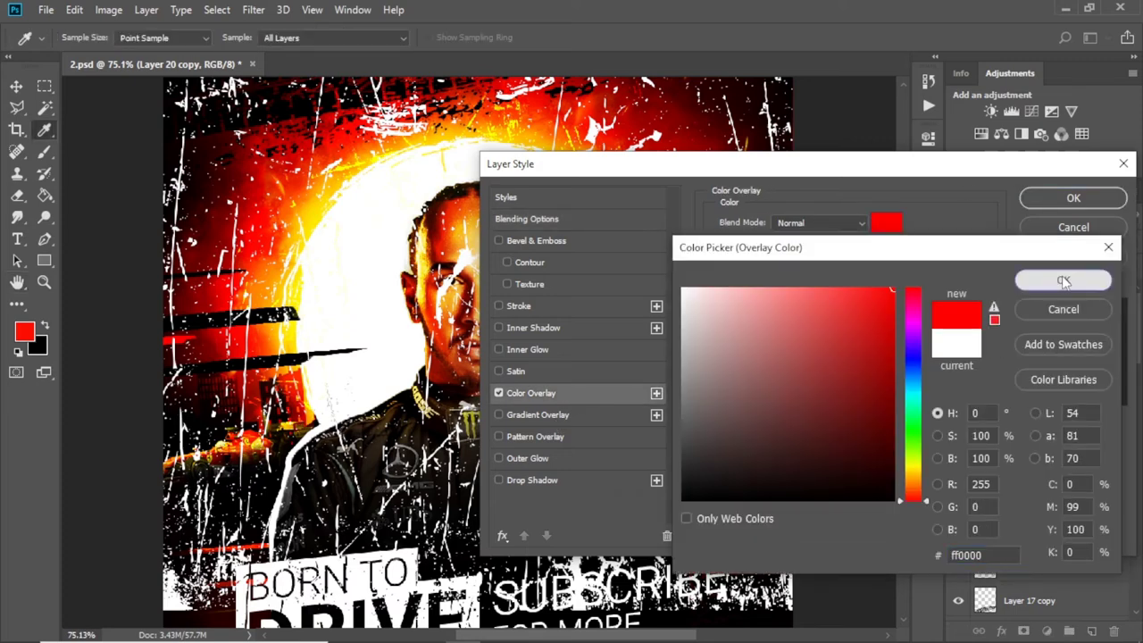
{"action": "left_click", "coordinate": [1062, 278]}
{"action": "left_click", "coordinate": [1073, 198]}
{"action": "left_click", "coordinate": [958, 296]}
{"action": "left_click", "coordinate": [958, 362]}
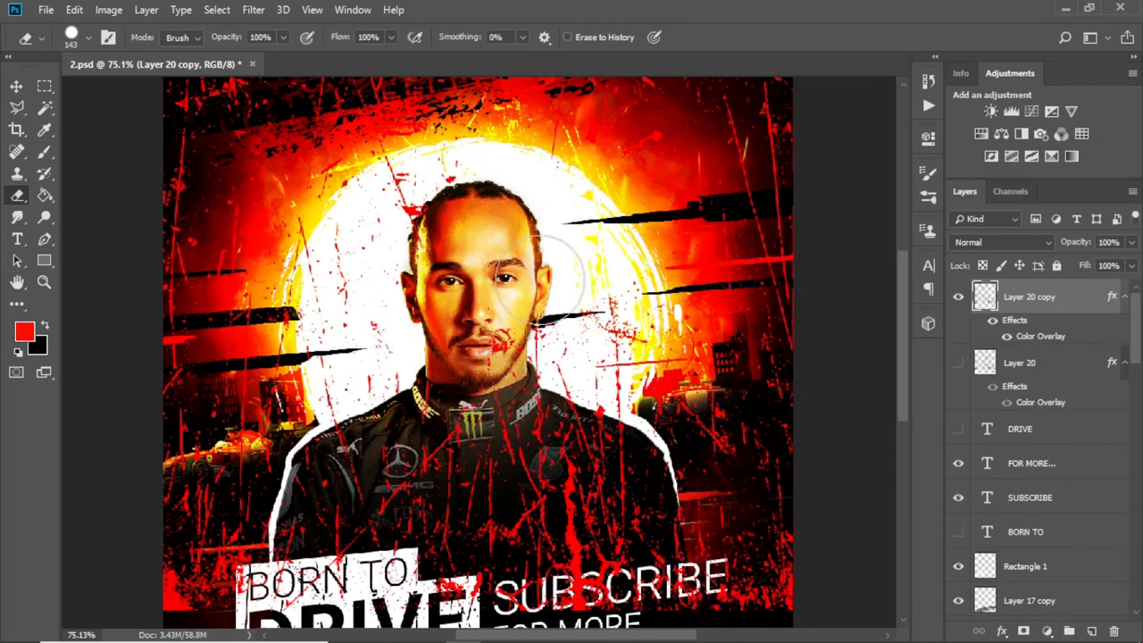
Trim the red splatter down with the eraser and a freehand lasso delete
{"action": "right_click", "coordinate": [545, 313]}
{"action": "left_click", "coordinate": [442, 243]}
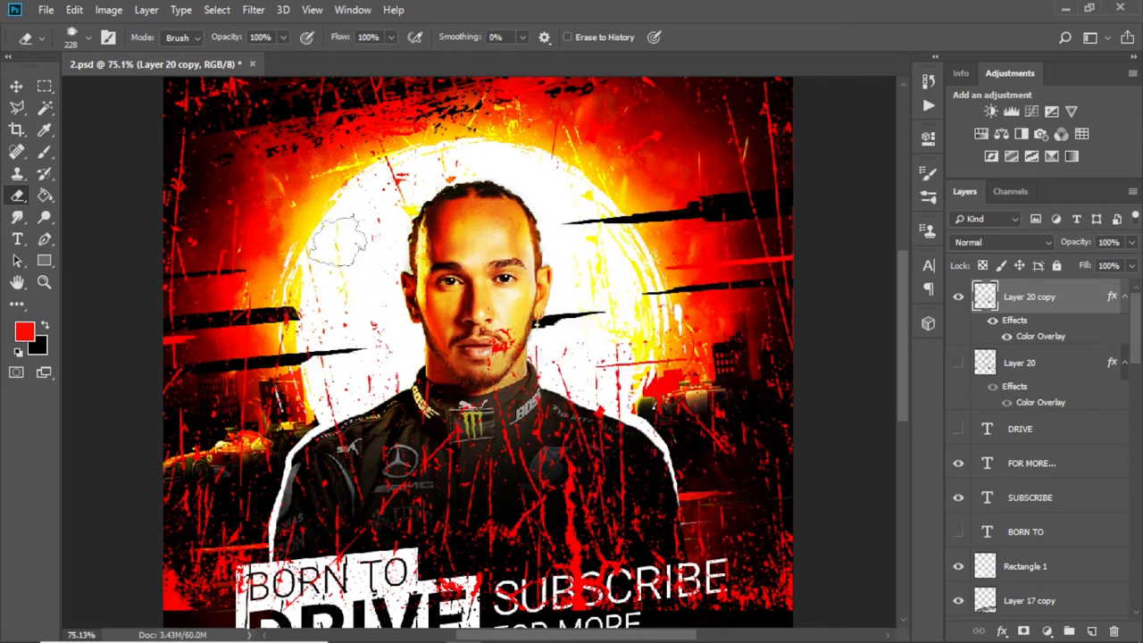
{"action": "scroll", "coordinate": [375, 195], "scroll_direction": "down", "scroll_amount": 2}
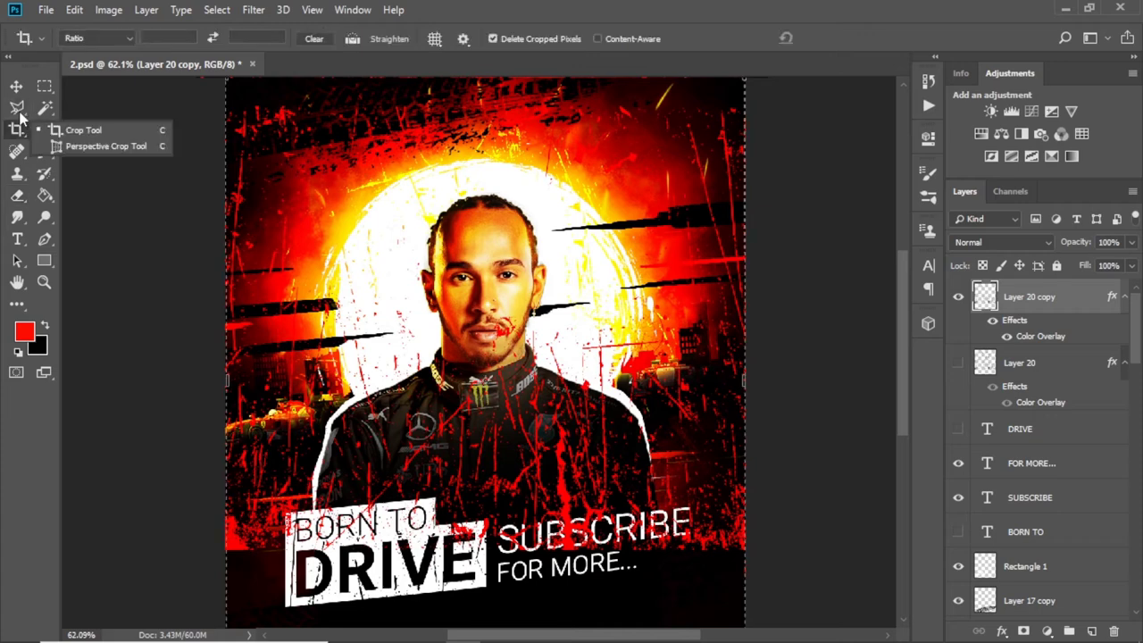
{"action": "right_click", "coordinate": [16, 107]}
{"action": "left_click", "coordinate": [82, 108]}
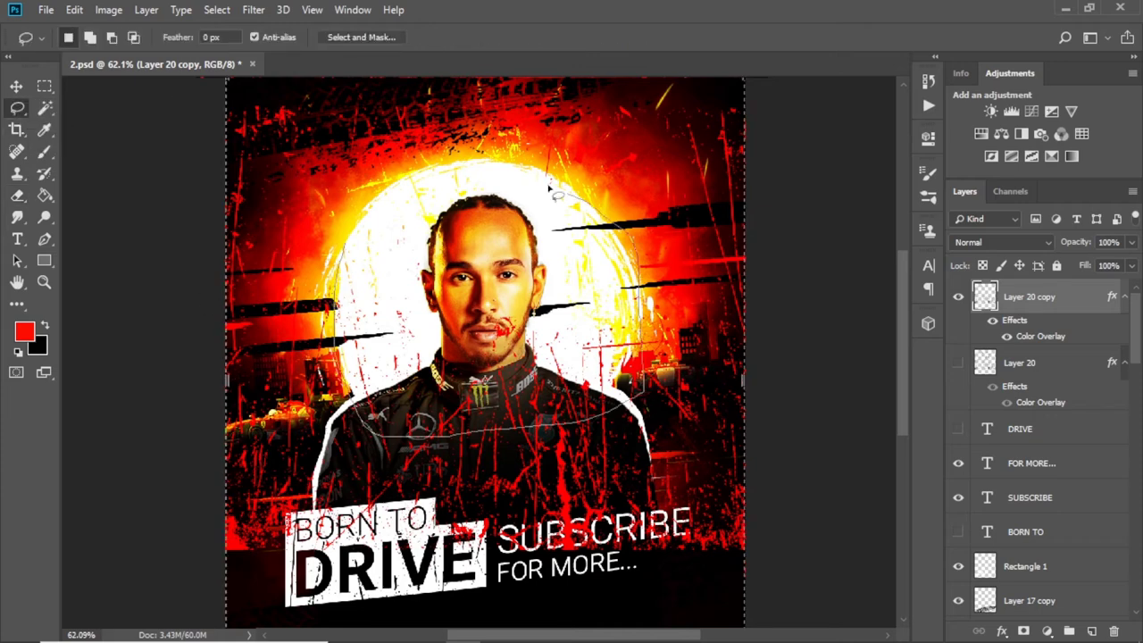
{"action": "key", "text": "ctrl+j"}
{"action": "key", "text": "Delete"}
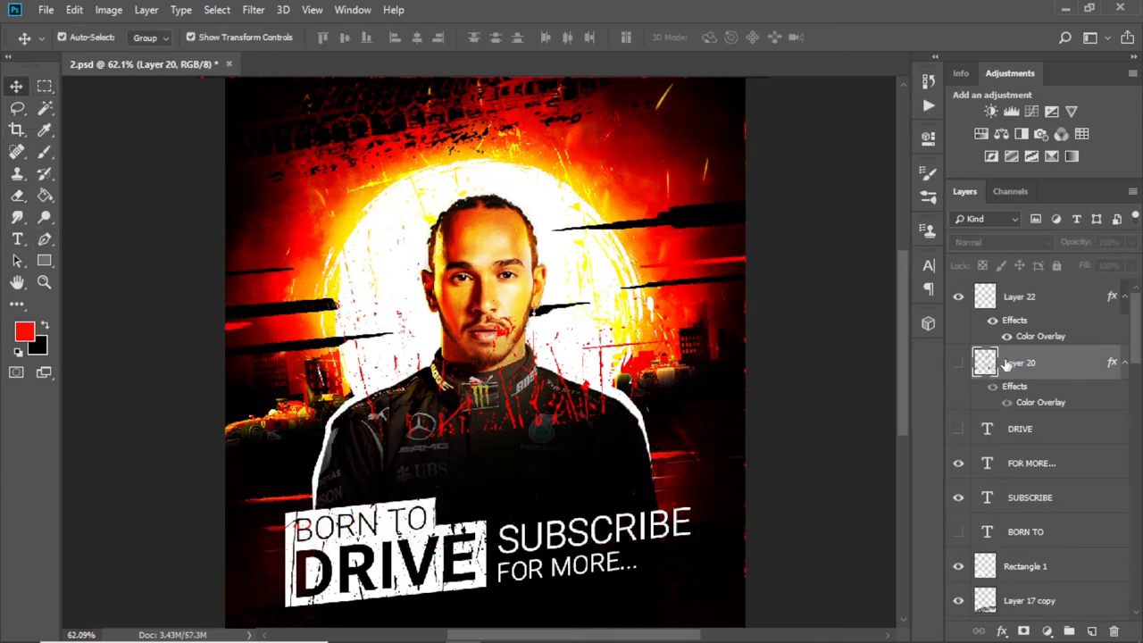
Move Layer 22 lower in the stack, beneath the driver layer
{"action": "left_click_drag", "start_coordinate": [1007, 363], "coordinate": [1034, 519]}
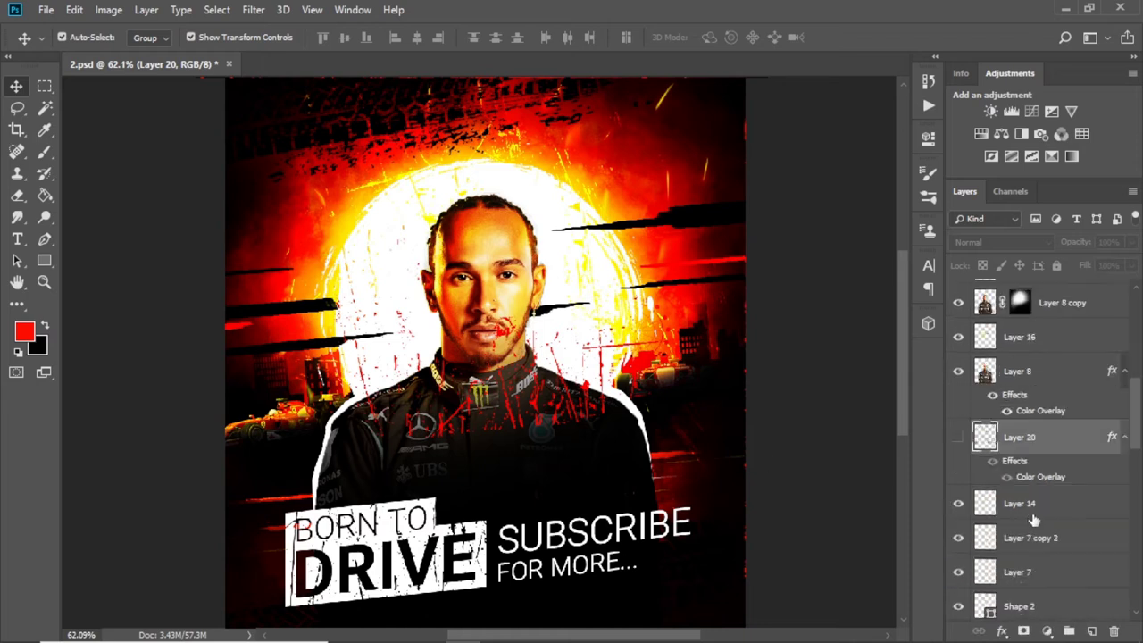
{"action": "scroll", "coordinate": [1034, 520], "scroll_direction": "down", "scroll_amount": 2}
{"action": "key", "text": "ctrl+z"}
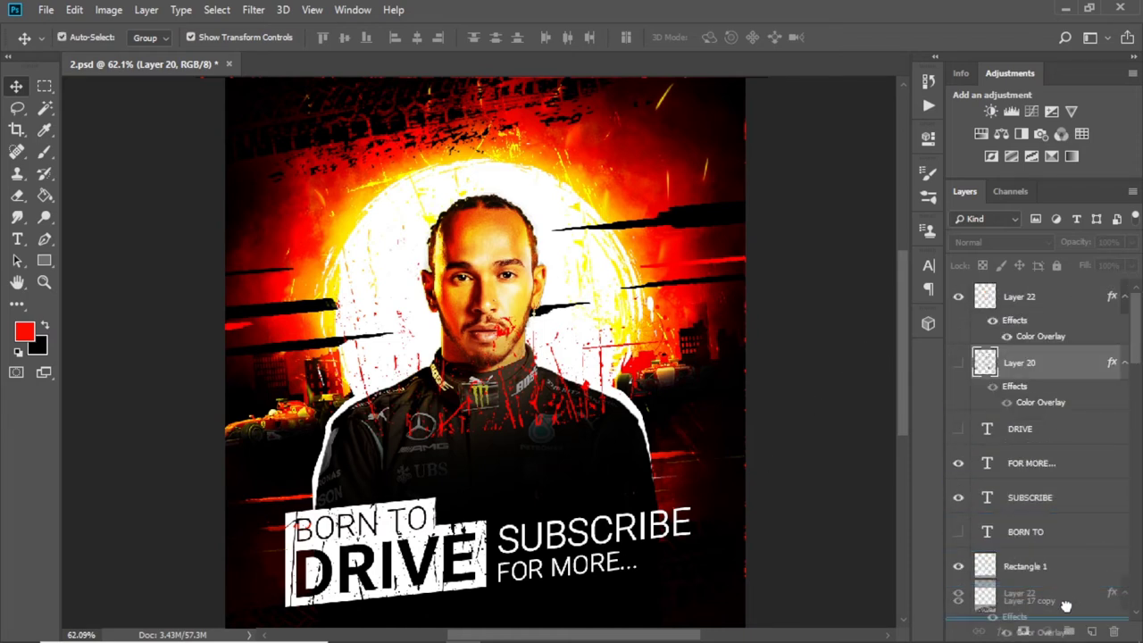
{"action": "mouse_move", "coordinate": [1065, 606]}
{"action": "left_mouse_down"}
{"action": "mouse_move", "coordinate": [1006, 595]}
{"action": "mouse_move", "coordinate": [966, 522]}
{"action": "left_mouse_up"}
Draw a thin white rectangle bar along the top of BORN TO
{"action": "left_click", "coordinate": [811, 335]}
{"action": "scroll", "coordinate": [758, 313], "scroll_direction": "down", "scroll_amount": 2}
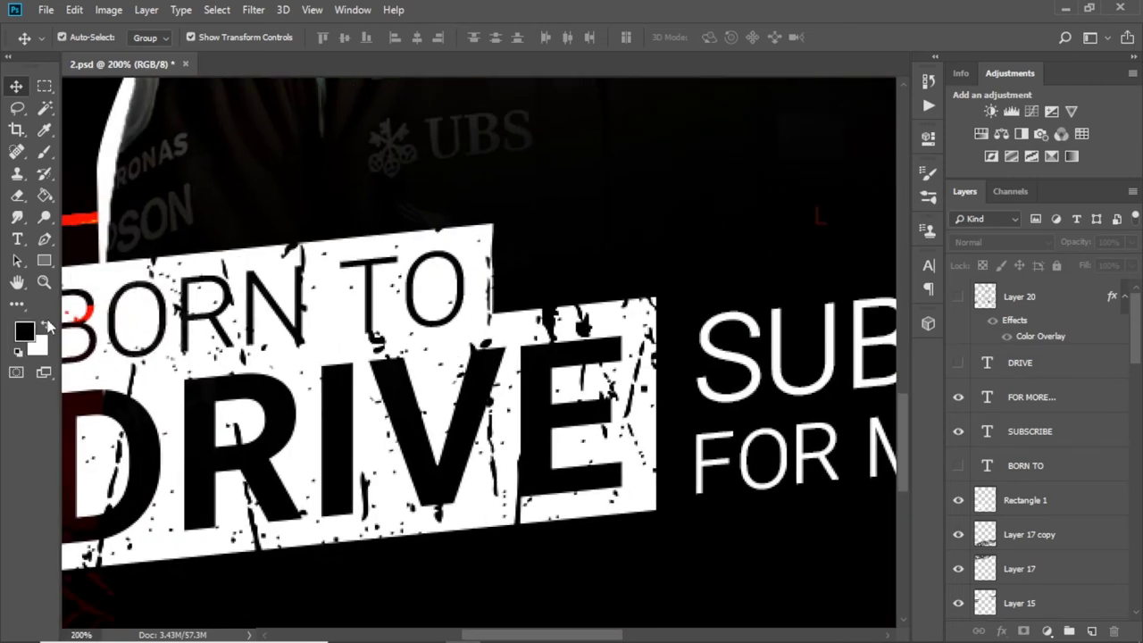
{"action": "left_click", "coordinate": [44, 326]}
{"action": "key", "text": "u"}
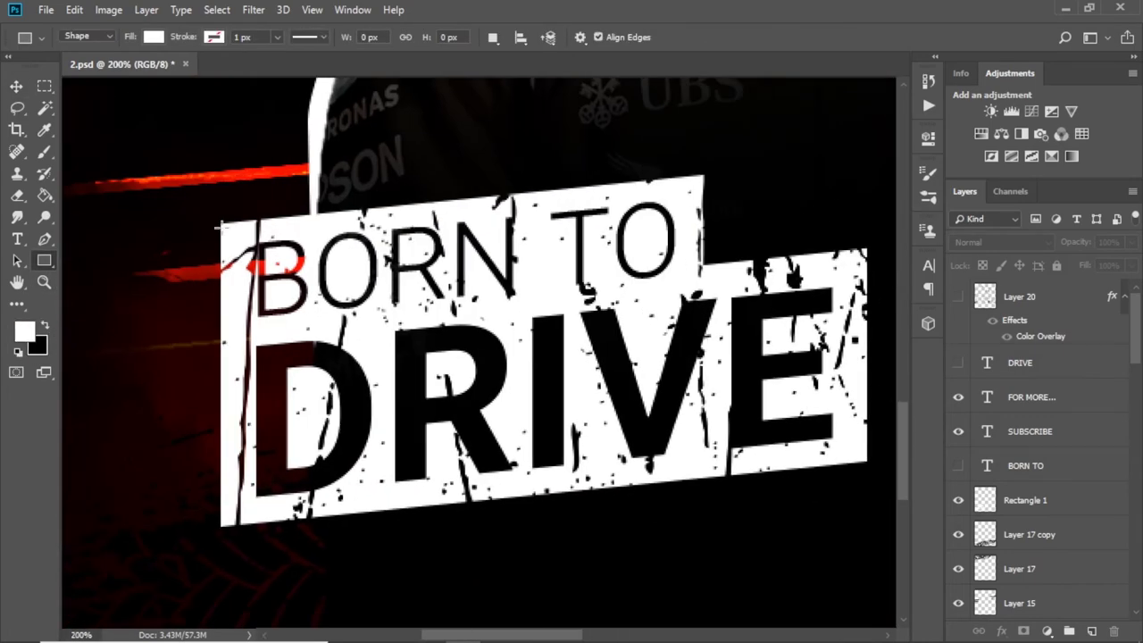
{"action": "mouse_move", "coordinate": [217, 220]}
{"action": "left_mouse_down"}
{"action": "mouse_move", "coordinate": [505, 241]}
{"action": "mouse_move", "coordinate": [498, 194]}
{"action": "left_mouse_up"}
{"action": "key", "text": "v"}
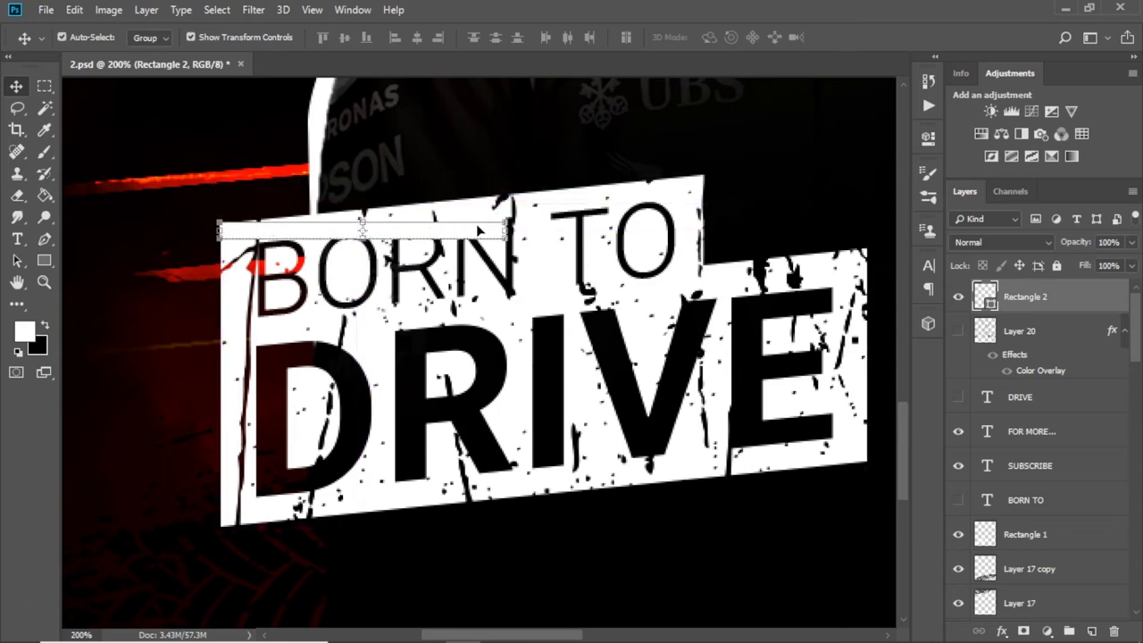
Tilt the bar to match the title's angle and slide it along the title
{"action": "key", "text": "ctrl+t"}
{"action": "mouse_move", "coordinate": [509, 234]}
{"action": "left_mouse_down"}
{"action": "mouse_move", "coordinate": [500, 192]}
{"action": "mouse_move", "coordinate": [509, 211]}
{"action": "mouse_move", "coordinate": [489, 218]}
{"action": "mouse_move", "coordinate": [500, 224]}
{"action": "left_mouse_up"}
{"action": "key", "text": "ctrl+minus"}
{"action": "key", "text": "ctrl+minus"}
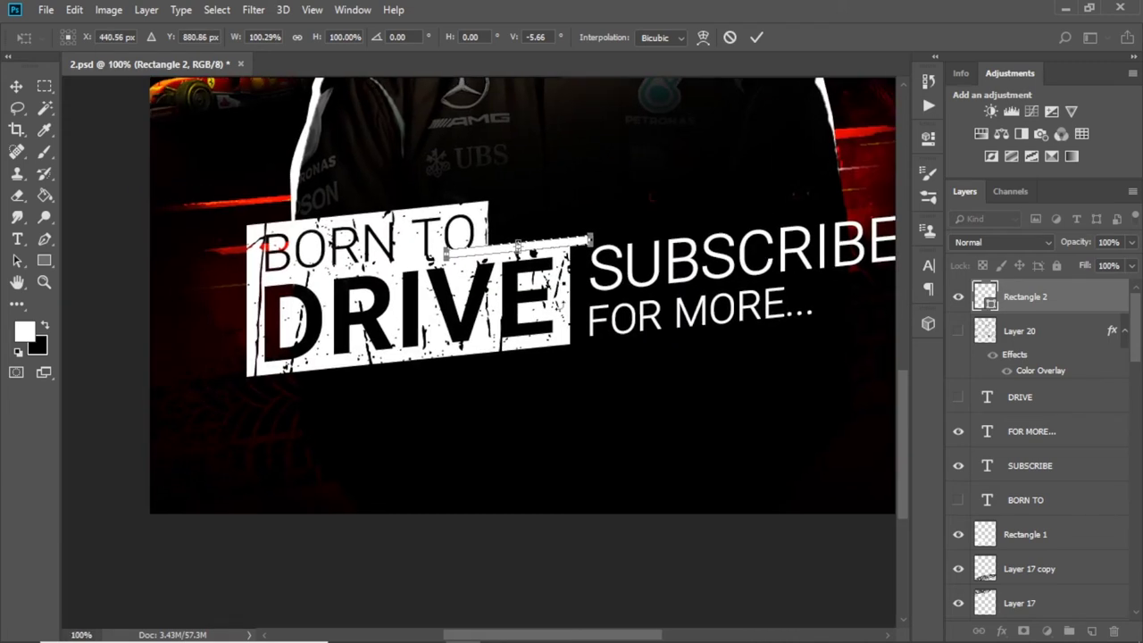
{"action": "key", "text": "Return"}
{"action": "mouse_move", "coordinate": [500, 379]}
{"action": "left_mouse_down"}
{"action": "mouse_move", "coordinate": [580, 416]}
{"action": "mouse_move", "coordinate": [268, 446]}
{"action": "left_mouse_up"}
Duplicate the bar into a much longer one across the driver's chest and rasterize it
{"action": "key", "text": "ctrl+t"}
{"action": "left_click_drag", "start_coordinate": [661, 322], "coordinate": [821, 466]}
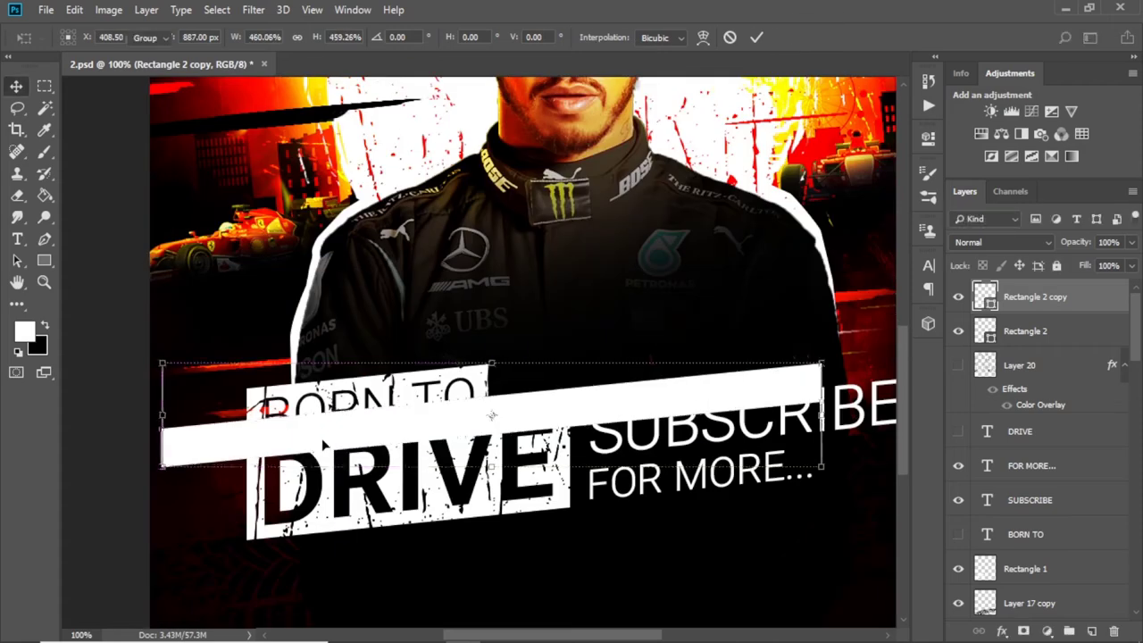
{"action": "key", "text": "Return"}
{"action": "left_click_drag", "start_coordinate": [323, 444], "coordinate": [321, 297]}
{"action": "right_click", "coordinate": [1054, 289]}
{"action": "left_click", "coordinate": [905, 229]}
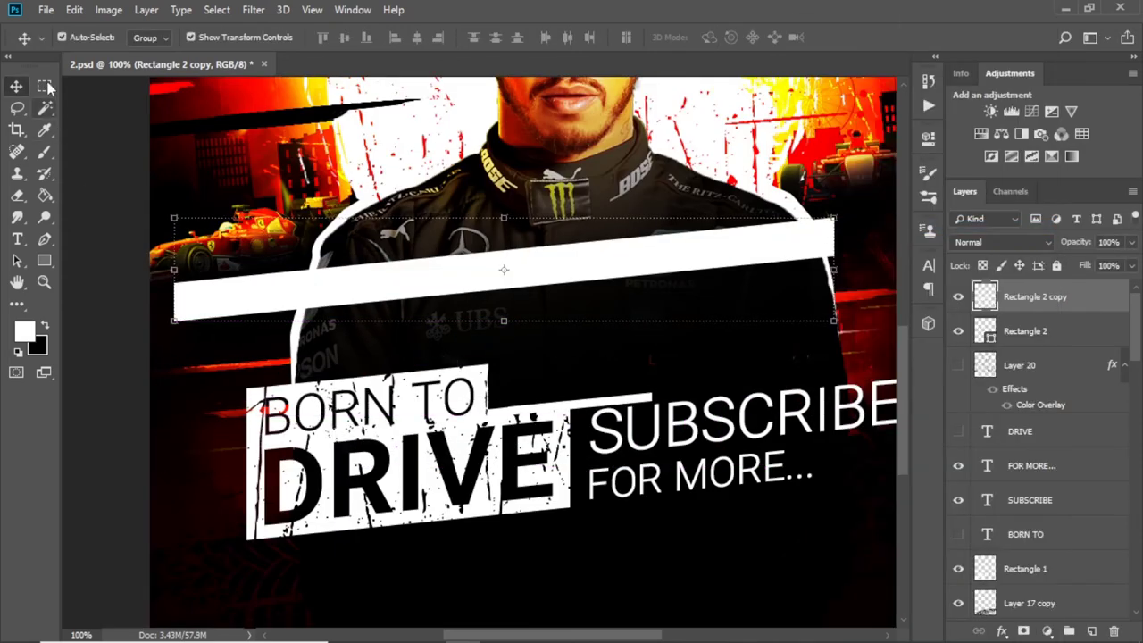
Move a short piece of the white bar beside BORN TO DRIVE, shrunk to two thirds
{"action": "left_click", "coordinate": [44, 86]}
{"action": "key", "text": "ctrl+shift+alt+n"}
{"action": "left_click_drag", "start_coordinate": [170, 268], "coordinate": [370, 326]}
{"action": "left_click_drag", "start_coordinate": [268, 299], "coordinate": [348, 366]}
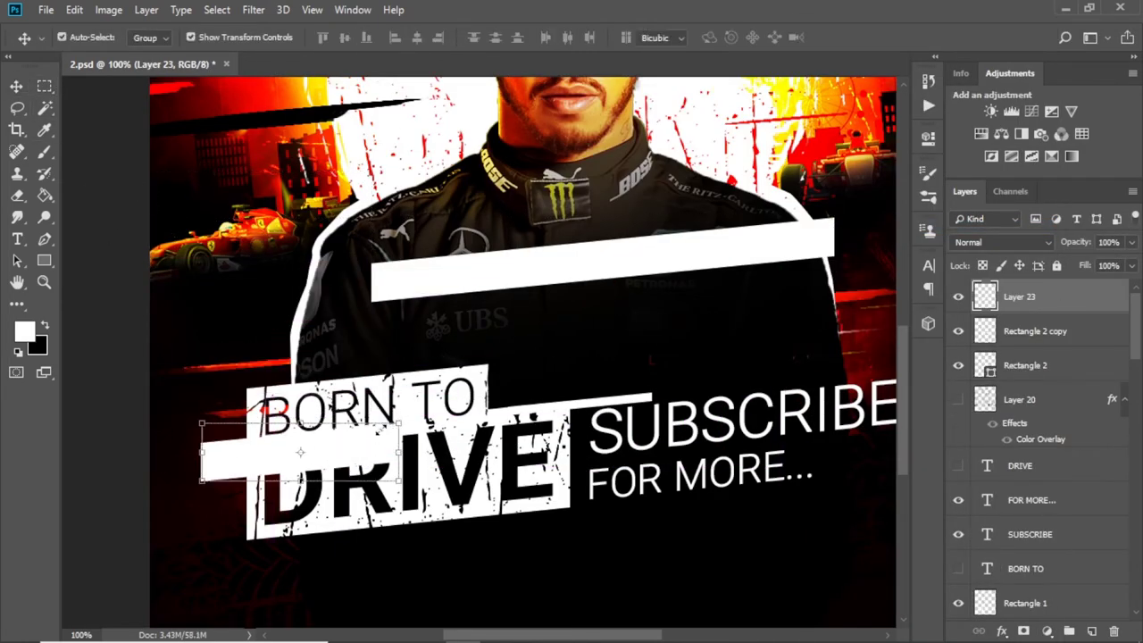
{"action": "key", "text": "ctrl+t"}
{"action": "mouse_move", "coordinate": [446, 419]}
{"action": "left_mouse_down"}
{"action": "mouse_move", "coordinate": [330, 453]}
{"action": "mouse_move", "coordinate": [313, 439]}
{"action": "left_mouse_up"}
{"action": "key", "text": "Return"}
Cut part of the short bar onto its own layer and place it beside DRIVE
{"action": "key", "text": "m"}
{"action": "left_click_drag", "start_coordinate": [410, 354], "coordinate": [253, 562]}
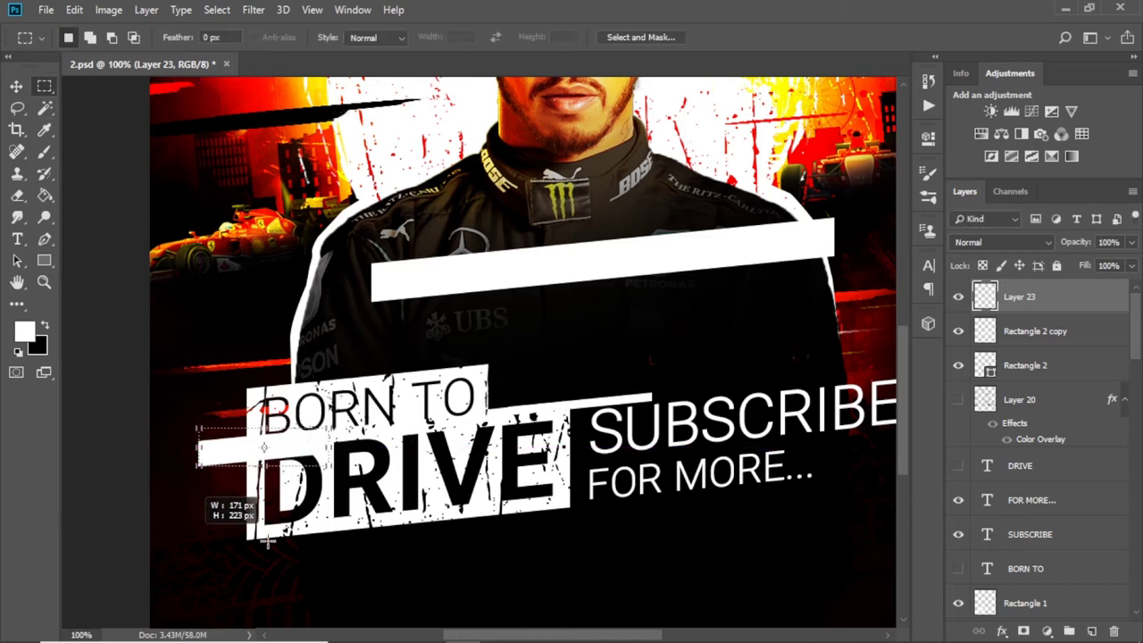
{"action": "key", "text": "ctrl+shift+j"}
{"action": "key", "text": "ctrl+t"}
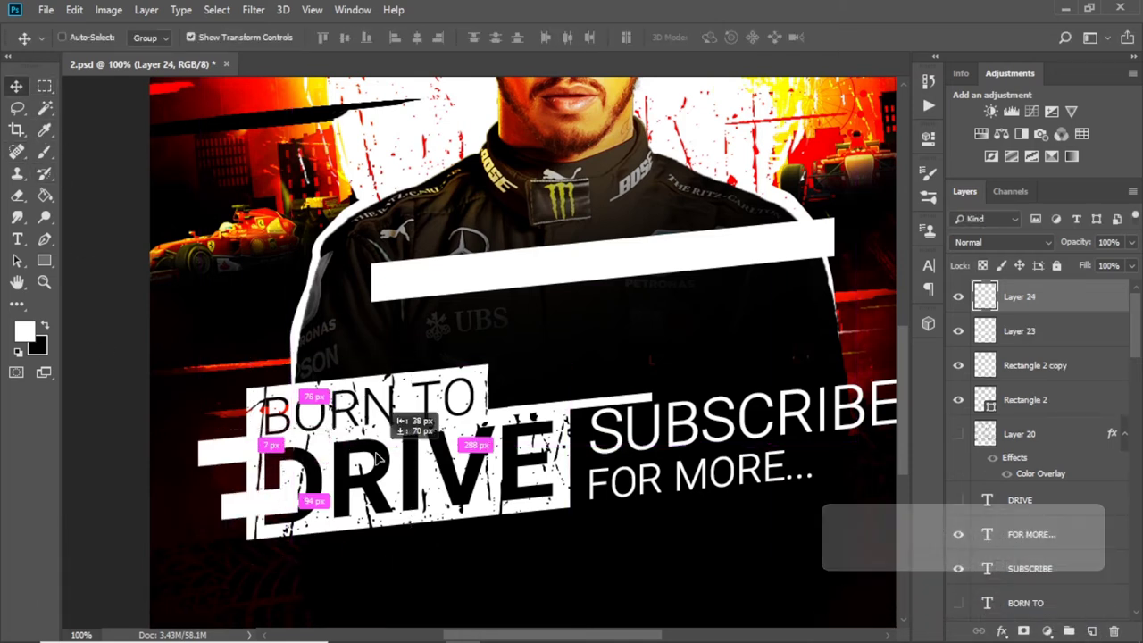
{"action": "left_click_drag", "start_coordinate": [375, 419], "coordinate": [192, 498]}
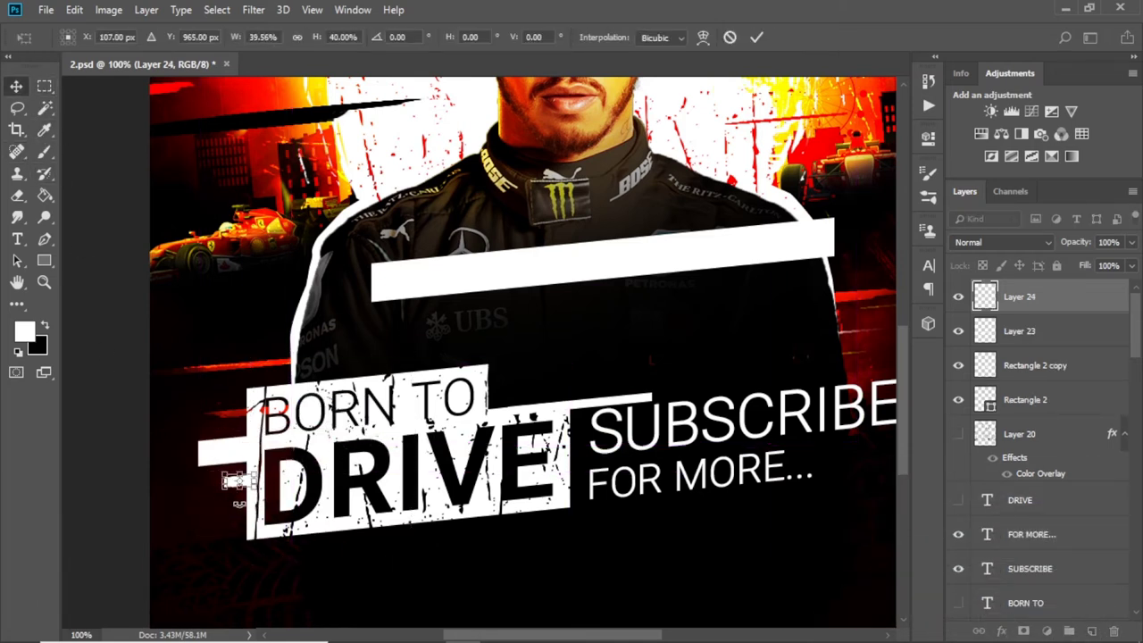
{"action": "key", "text": "Return"}
{"action": "left_click_drag", "start_coordinate": [741, 371], "coordinate": [727, 420]}
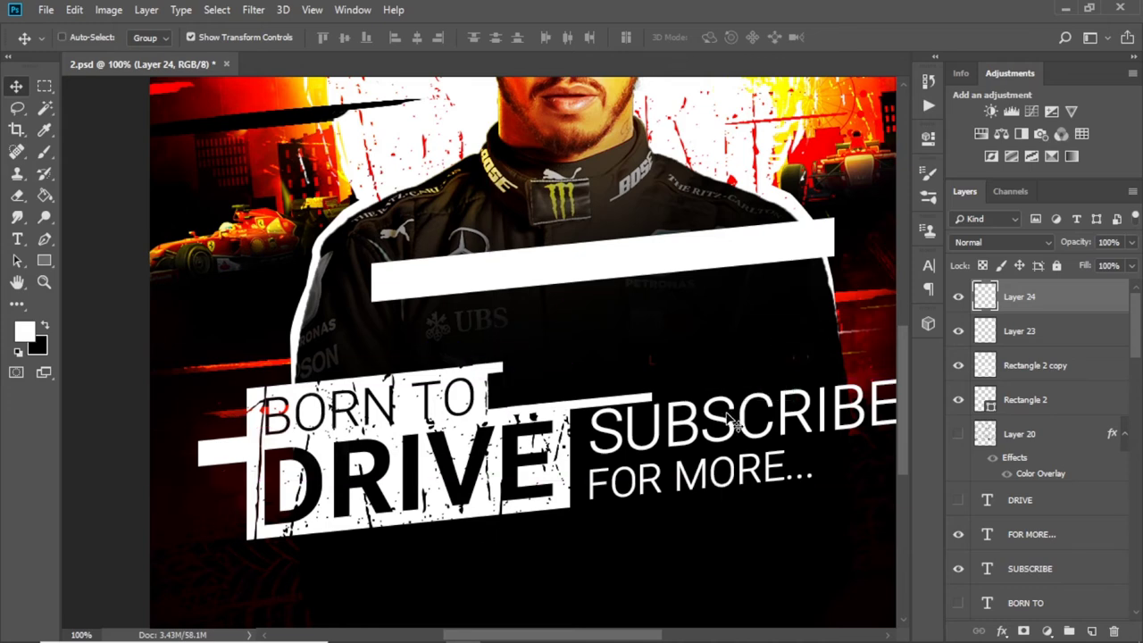
Merge and rasterize the bar pieces, adjust the left bar, and select Rectangle 1
{"action": "key", "text": "ctrl+e"}
{"action": "key", "text": "ctrl+e"}
{"action": "key", "text": "ctrl+e"}
{"action": "left_click_drag", "start_coordinate": [585, 406], "coordinate": [652, 468]}
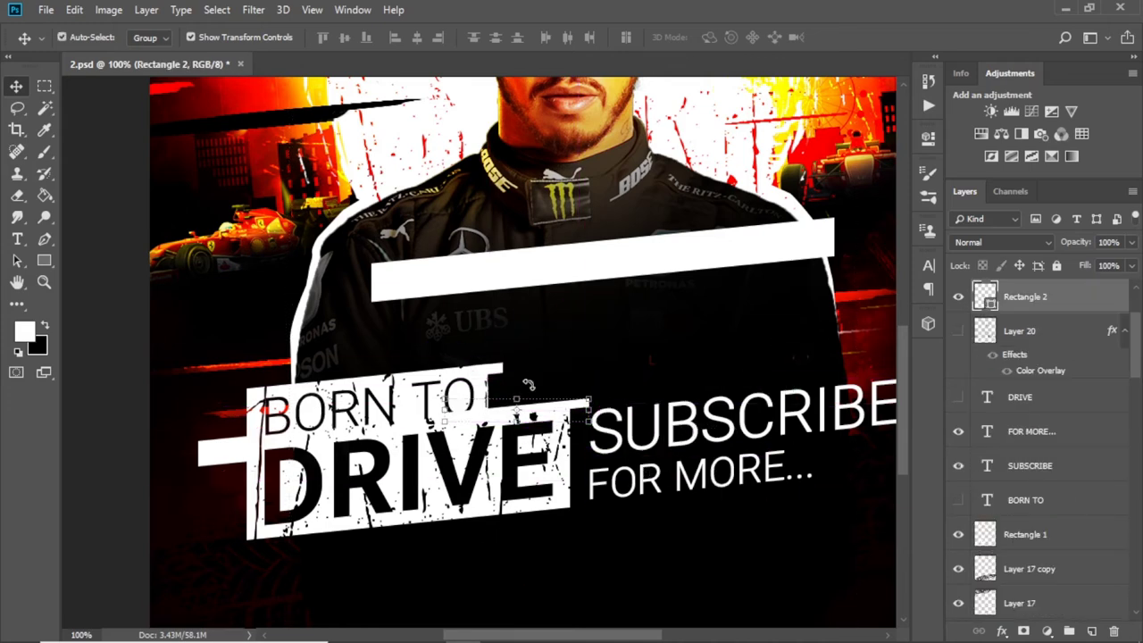
{"action": "right_click", "coordinate": [1021, 308]}
{"action": "left_click", "coordinate": [848, 228]}
{"action": "key", "text": "m"}
{"action": "left_click_drag", "start_coordinate": [324, 278], "coordinate": [568, 499]}
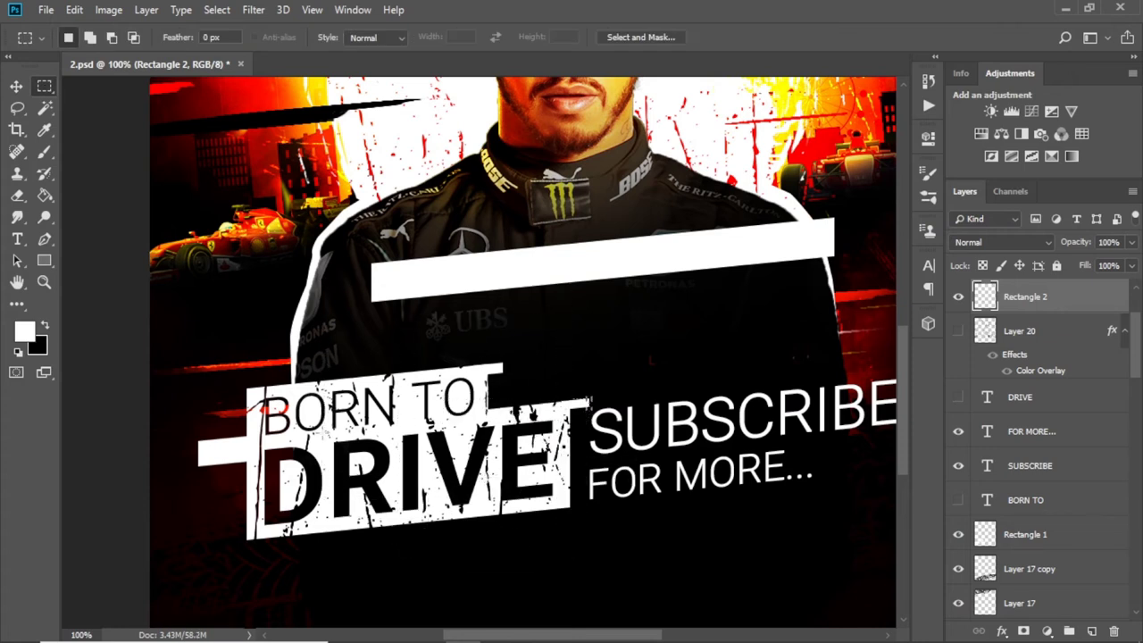
{"action": "key", "text": "ctrl+j"}
{"action": "key", "text": "ctrl+j"}
{"action": "left_click_drag", "start_coordinate": [224, 457], "coordinate": [256, 456]}
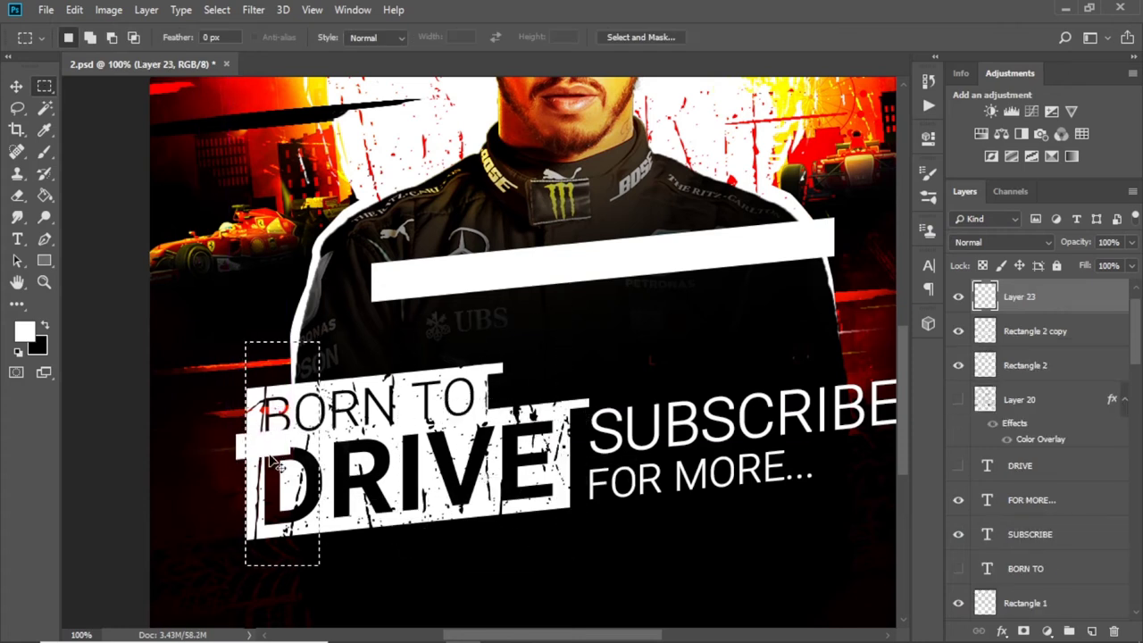
{"action": "right_click", "coordinate": [247, 416], "text": "ctrl"}
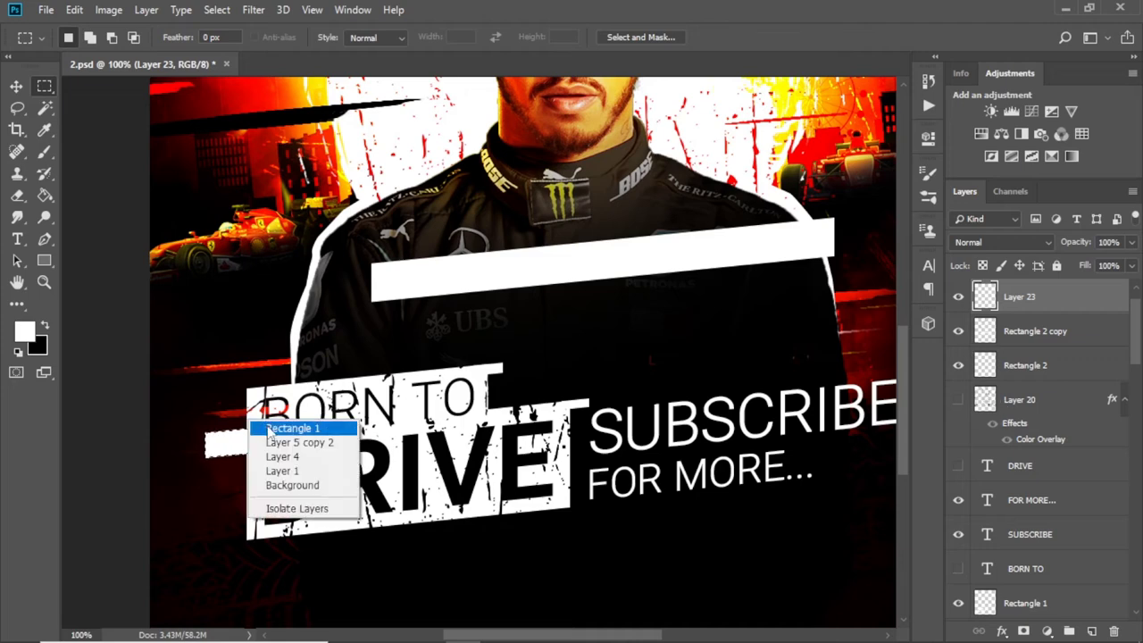
{"action": "left_click", "coordinate": [272, 424]}
Move the long white bar toward SUBSCRIBE and a short bar near BORN TO
{"action": "left_click", "coordinate": [15, 87]}
{"action": "key", "text": "ctrl+e"}
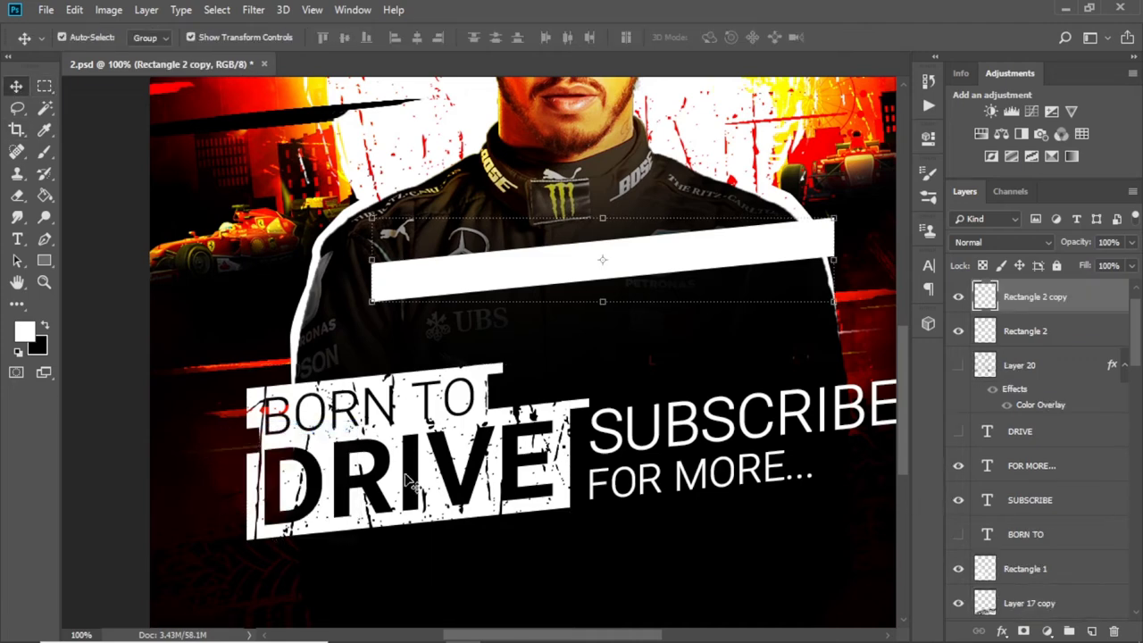
{"action": "scroll", "coordinate": [662, 391], "scroll_direction": "down", "scroll_amount": 3}
{"action": "scroll", "coordinate": [661, 391], "scroll_direction": "up", "scroll_amount": 1}
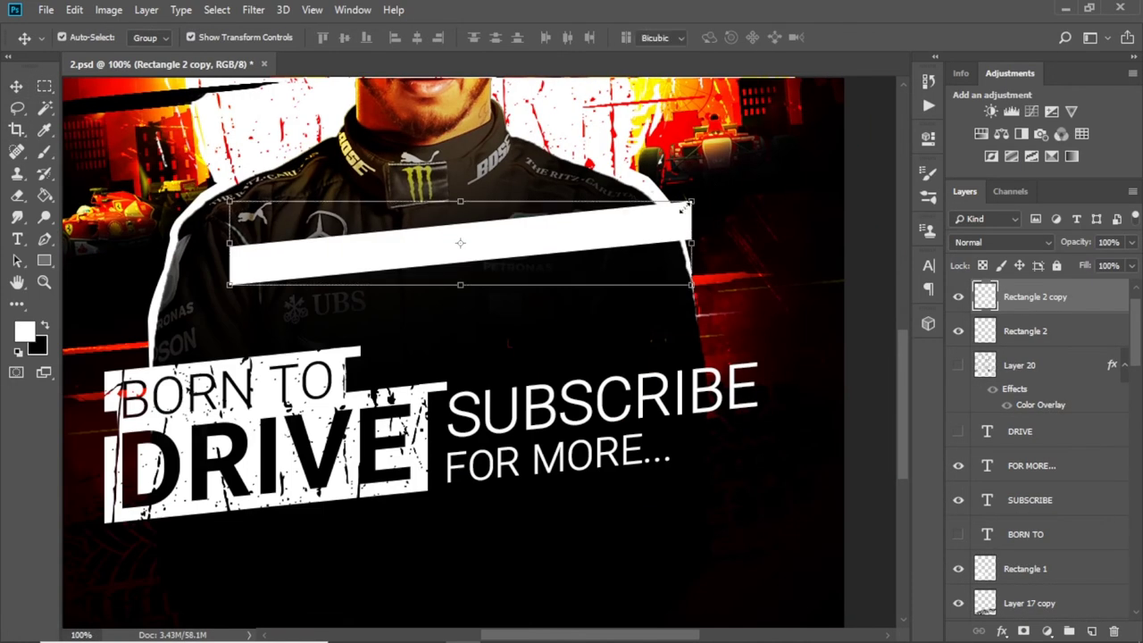
{"action": "mouse_move", "coordinate": [464, 482]}
{"action": "left_mouse_down"}
{"action": "mouse_move", "coordinate": [747, 588]}
{"action": "mouse_move", "coordinate": [198, 588]}
{"action": "left_mouse_up"}
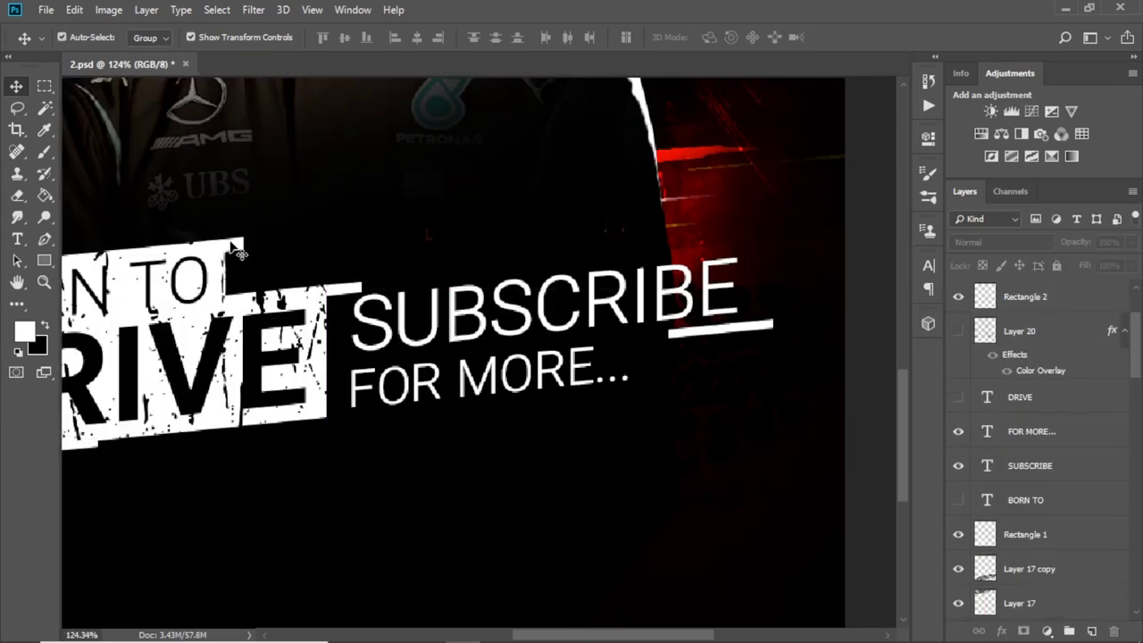
{"action": "left_click_drag", "start_coordinate": [231, 245], "coordinate": [358, 255]}
Reposition the Rectangle 2 copy 2 bar under SUBSCRIBE
{"action": "scroll", "coordinate": [241, 255], "scroll_direction": "up", "scroll_amount": 5}
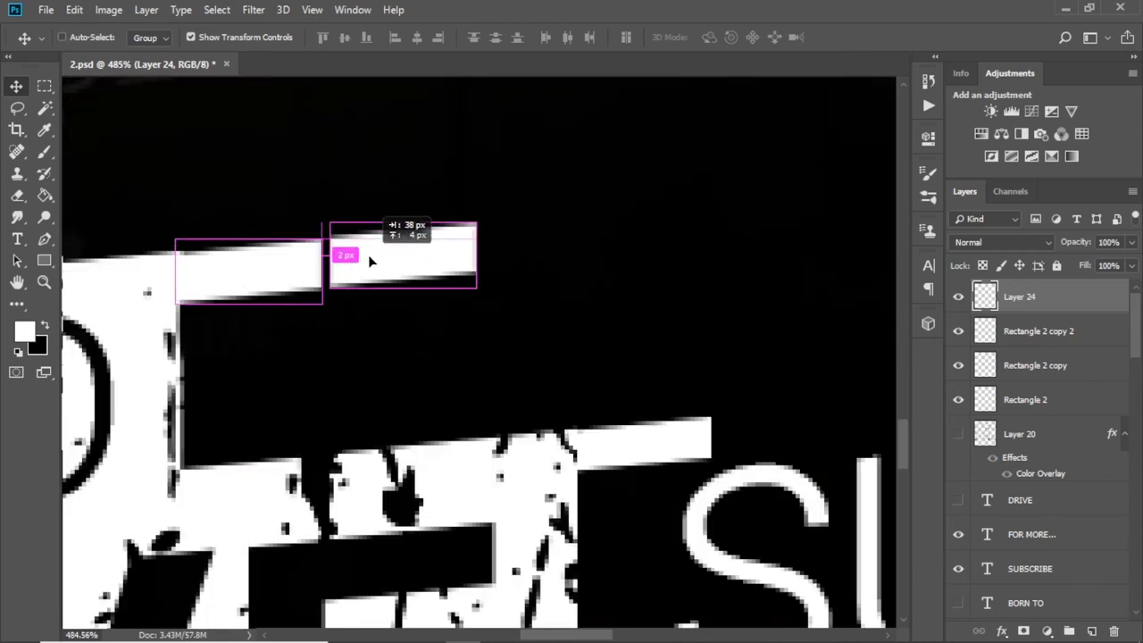
{"action": "scroll", "coordinate": [305, 278], "scroll_direction": "down", "scroll_amount": 8}
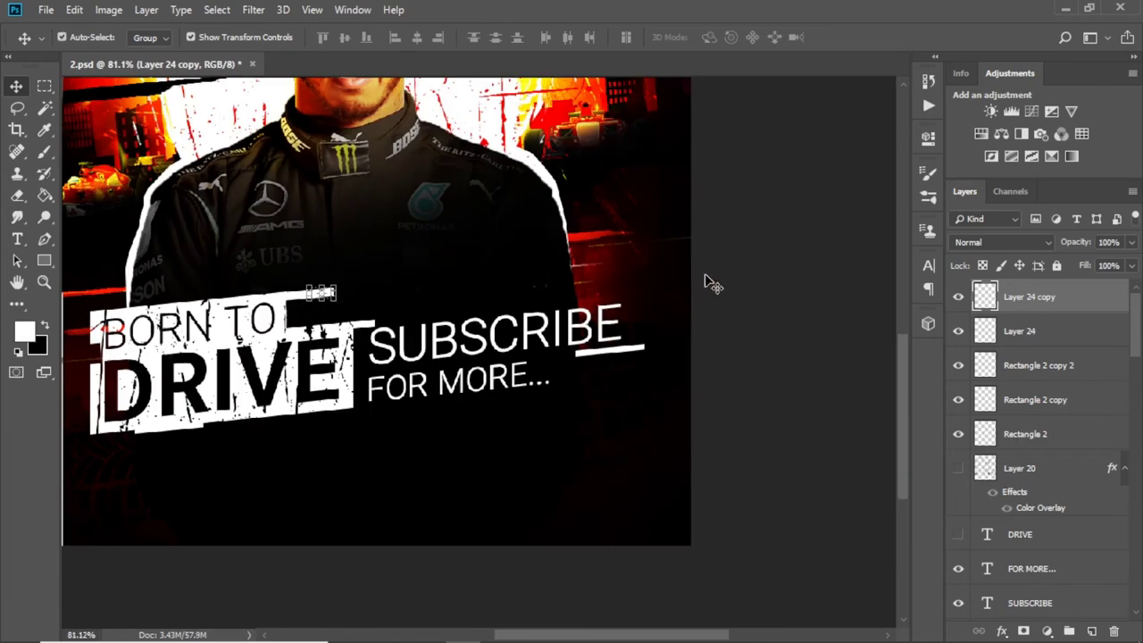
{"action": "left_click", "coordinate": [218, 390]}
{"action": "mouse_move", "coordinate": [652, 320]}
{"action": "left_mouse_down"}
{"action": "mouse_move", "coordinate": [723, 280]}
{"action": "mouse_move", "coordinate": [661, 314]}
{"action": "mouse_move", "coordinate": [683, 304]}
{"action": "left_mouse_up"}
{"action": "scroll", "coordinate": [624, 357], "scroll_direction": "down", "scroll_amount": 3}
{"action": "scroll", "coordinate": [622, 438], "scroll_direction": "down", "scroll_amount": 2}
{"action": "scroll", "coordinate": [529, 494], "scroll_direction": "up", "scroll_amount": 4}
Merge the SUBSCRIBE and FOR MORE text layers into one layer
{"action": "left_click", "coordinate": [529, 494]}
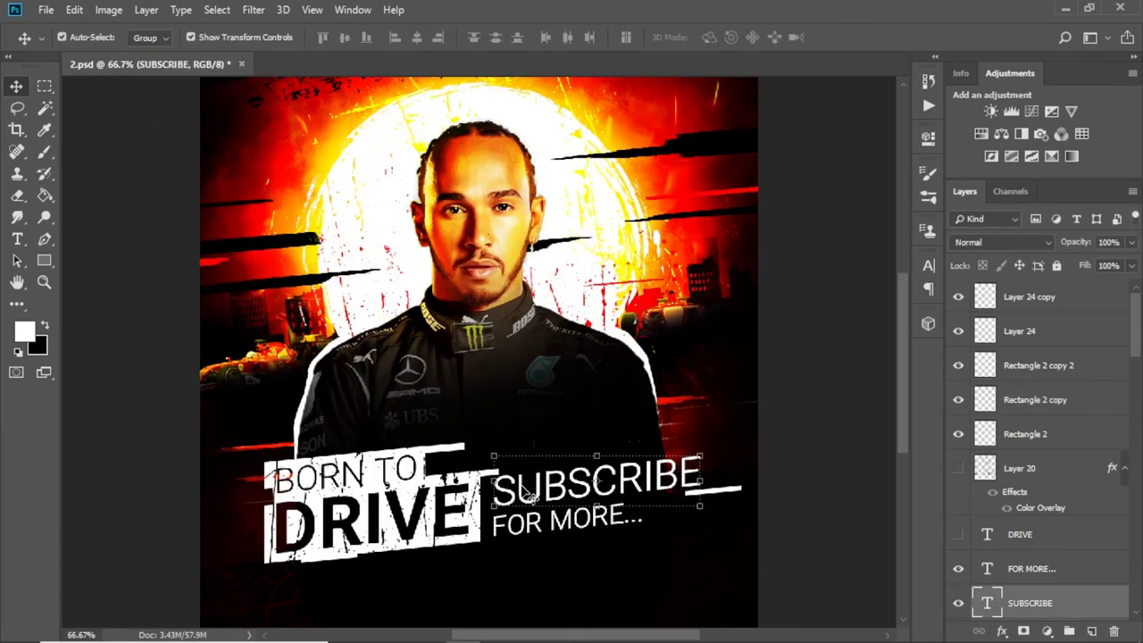
{"action": "left_click", "coordinate": [616, 522], "text": "shift"}
{"action": "key", "text": "ctrl+e"}
{"action": "scroll", "coordinate": [446, 357], "scroll_direction": "down", "scroll_amount": 3}
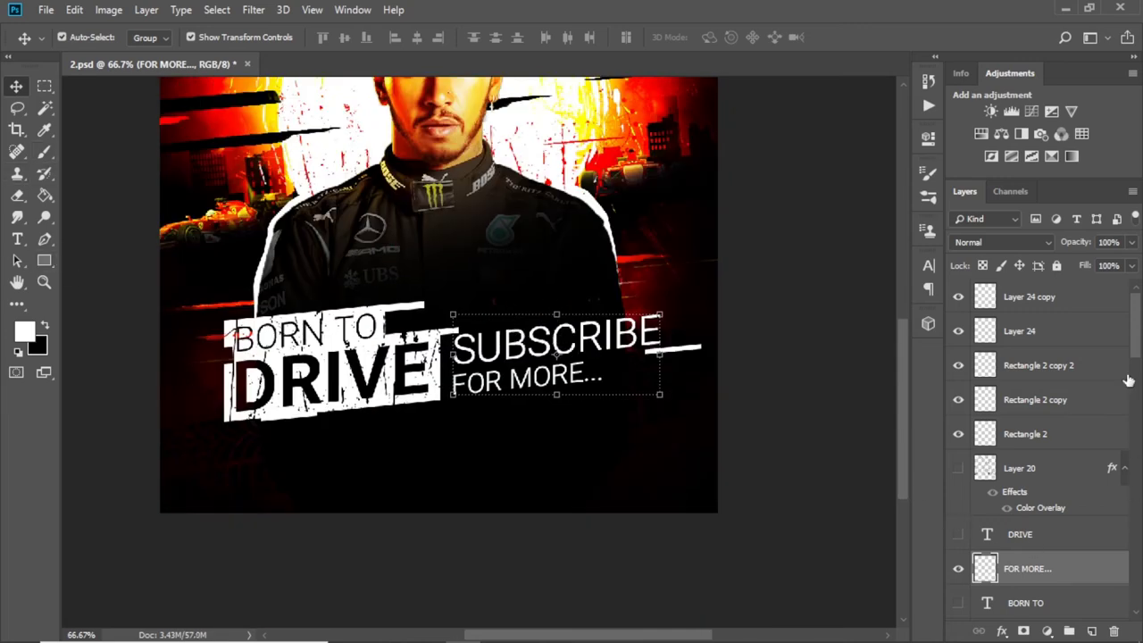
{"action": "scroll", "coordinate": [714, 408], "scroll_direction": "down", "scroll_amount": 1}
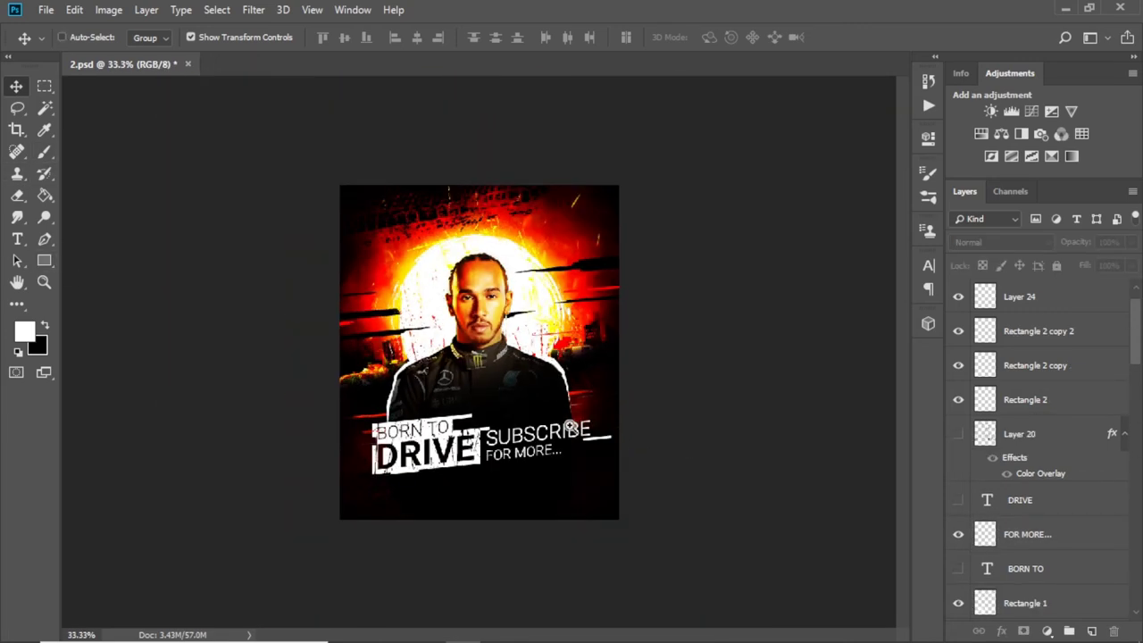
{"action": "scroll", "coordinate": [570, 427], "scroll_direction": "up", "scroll_amount": 1}
Duplicate a white bar onto the DRIVE text, then select the Rectangle 2 copy bar
{"action": "left_click_drag", "start_coordinate": [276, 551], "coordinate": [482, 541]}
{"action": "scroll", "coordinate": [482, 540], "scroll_direction": "down", "scroll_amount": 1}
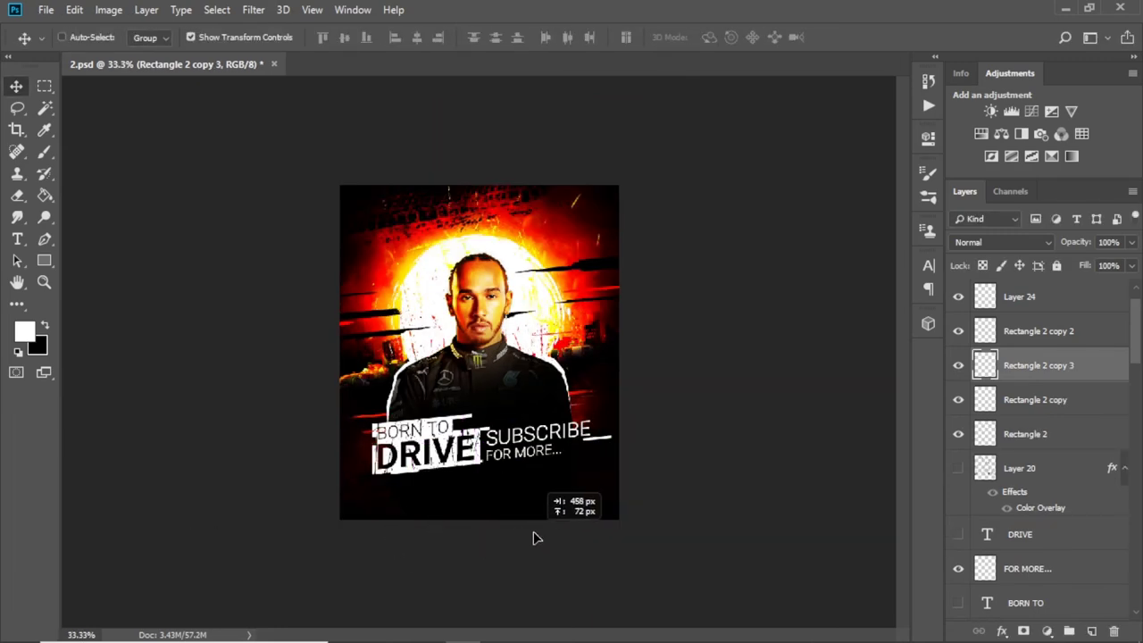
{"action": "left_click", "coordinate": [691, 449], "text": "ctrl"}
{"action": "scroll", "coordinate": [674, 391], "scroll_direction": "up", "scroll_amount": 1}
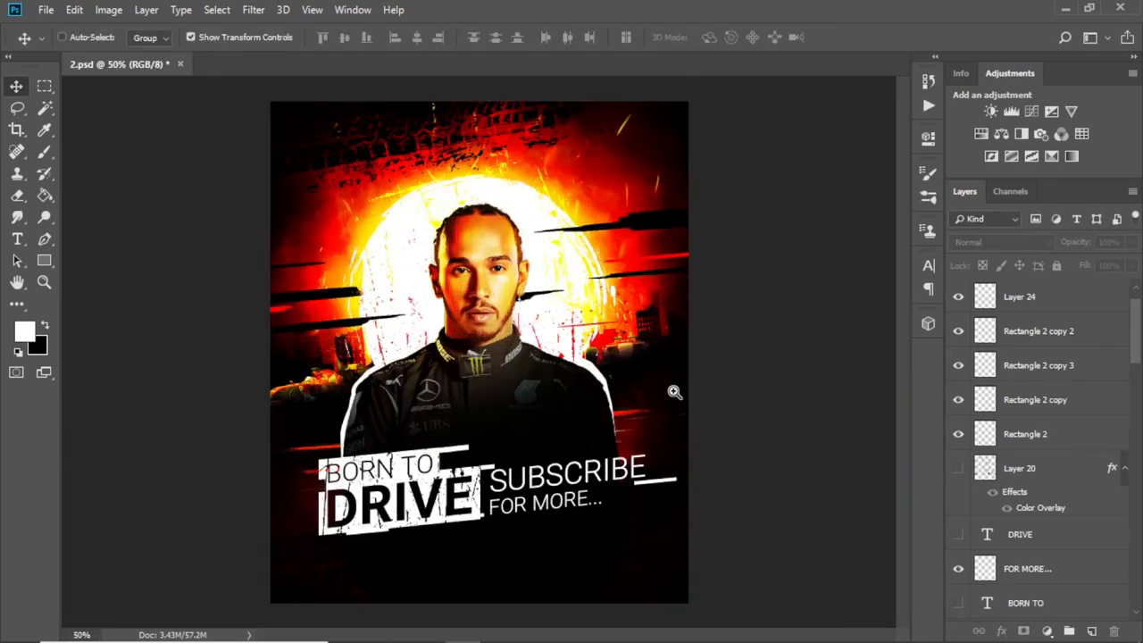
{"action": "left_click", "coordinate": [1036, 399]}
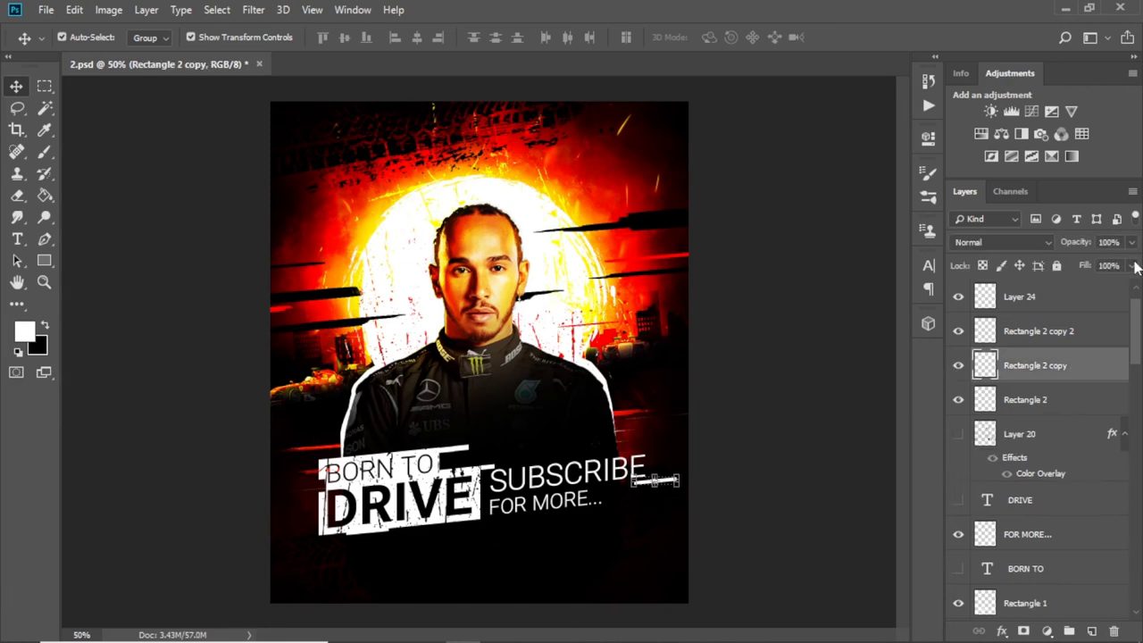
{"action": "scroll", "coordinate": [1104, 356], "scroll_direction": "down", "scroll_amount": 3}
Add a new layer and paint soft red and smaller yellow dabs over the driver's face
{"action": "key", "text": "b"}
{"action": "left_click", "coordinate": [1018, 297]}
{"action": "left_click", "coordinate": [1091, 632]}
{"action": "right_click", "coordinate": [568, 249]}
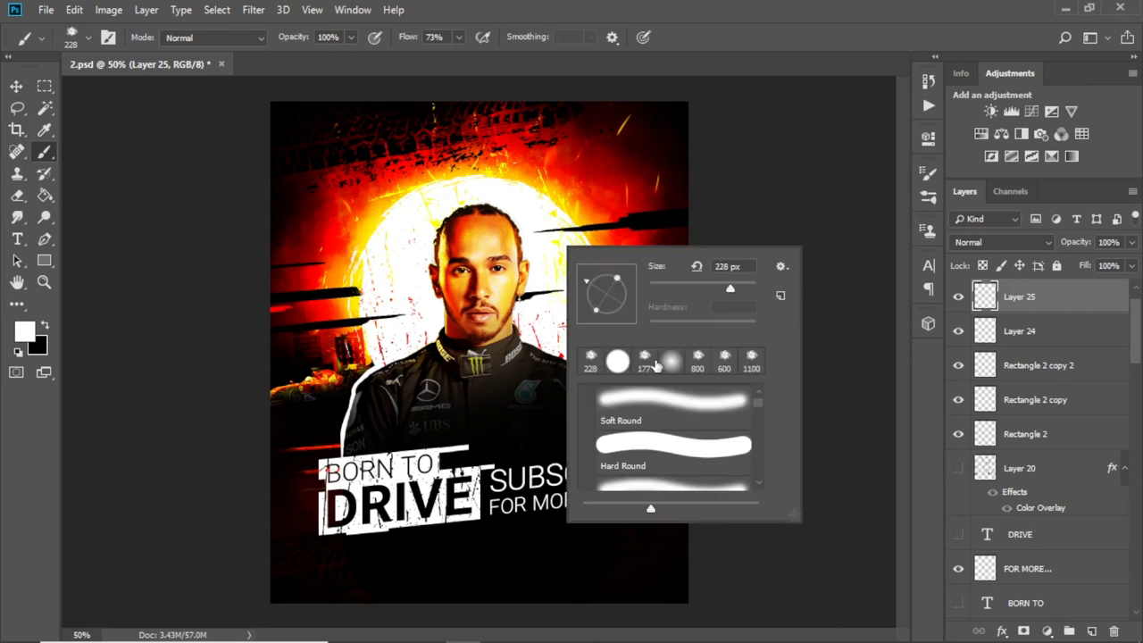
{"action": "key", "text": "Escape"}
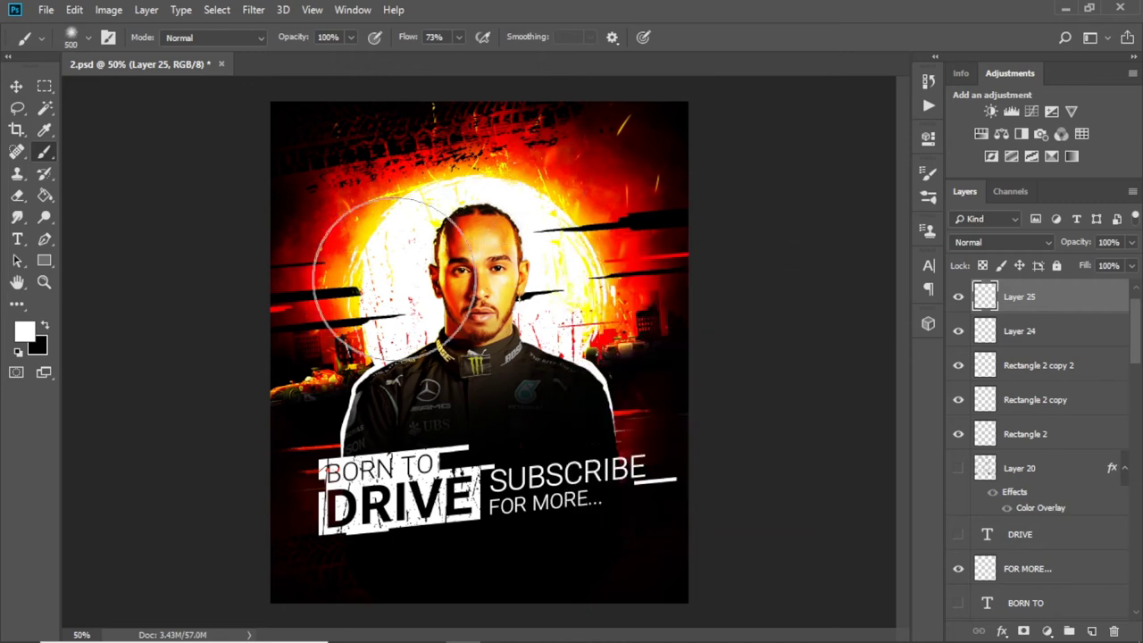
{"action": "left_click_drag", "start_coordinate": [458, 38], "coordinate": [491, 57]}
{"action": "left_click", "coordinate": [482, 313]}
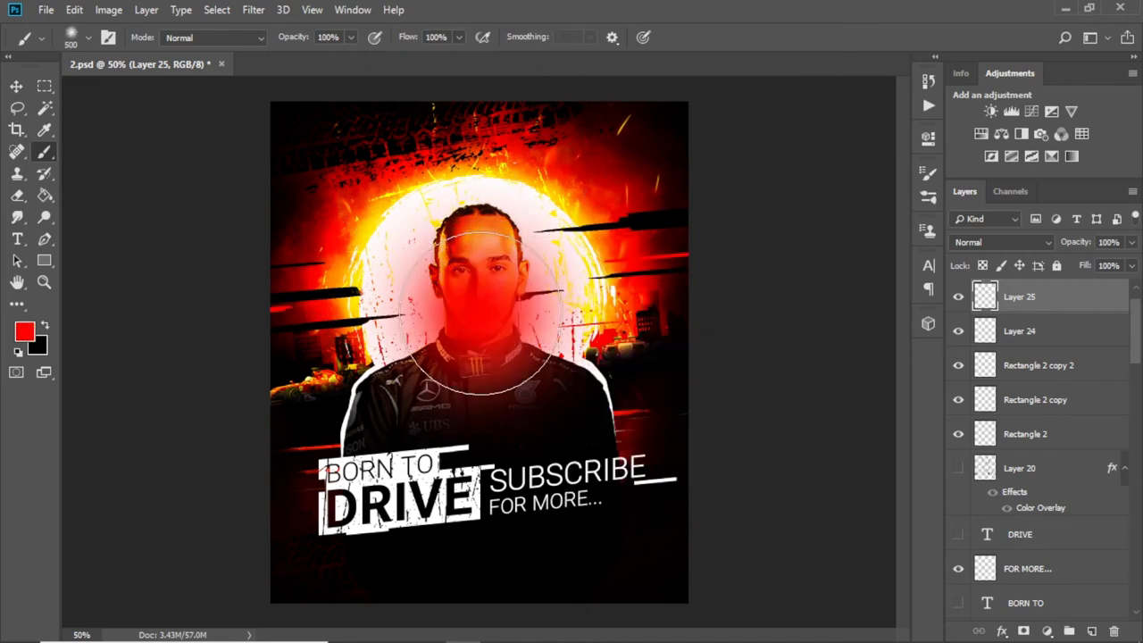
{"action": "key", "text": "bracketleft"}
{"action": "key", "text": "bracketleft"}
{"action": "key", "text": "bracketleft"}
{"action": "left_click", "coordinate": [478, 299]}
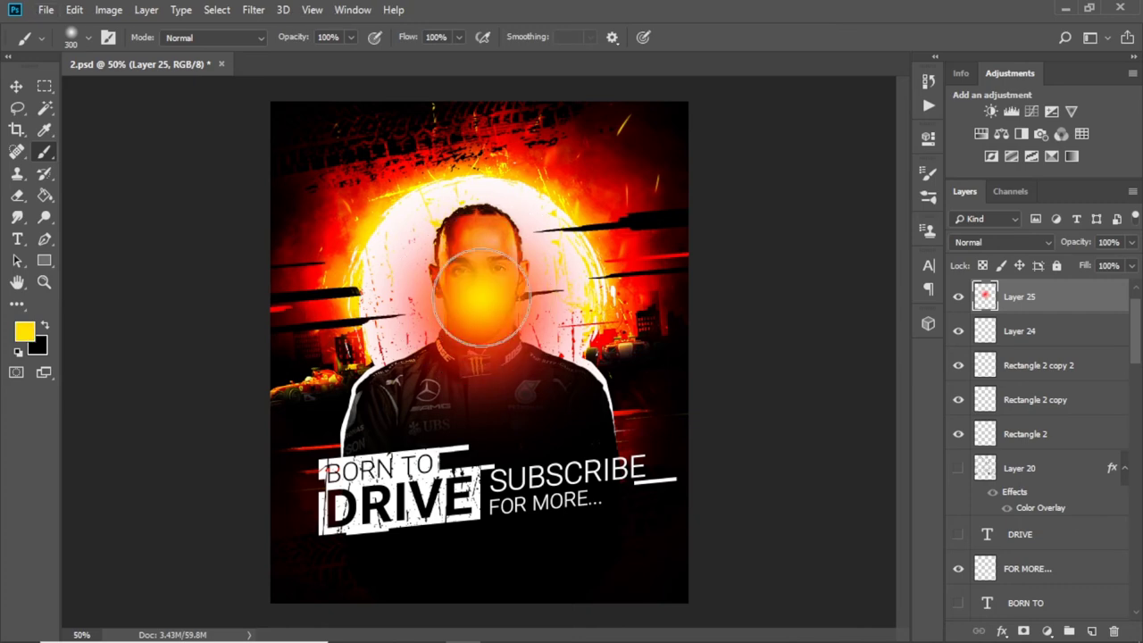
Switch the paint colour to pale cream and reduce the brush size further
{"action": "left_click", "coordinate": [25, 332]}
{"action": "left_click", "coordinate": [696, 295]}
{"action": "type", "text": "fff7bd"}
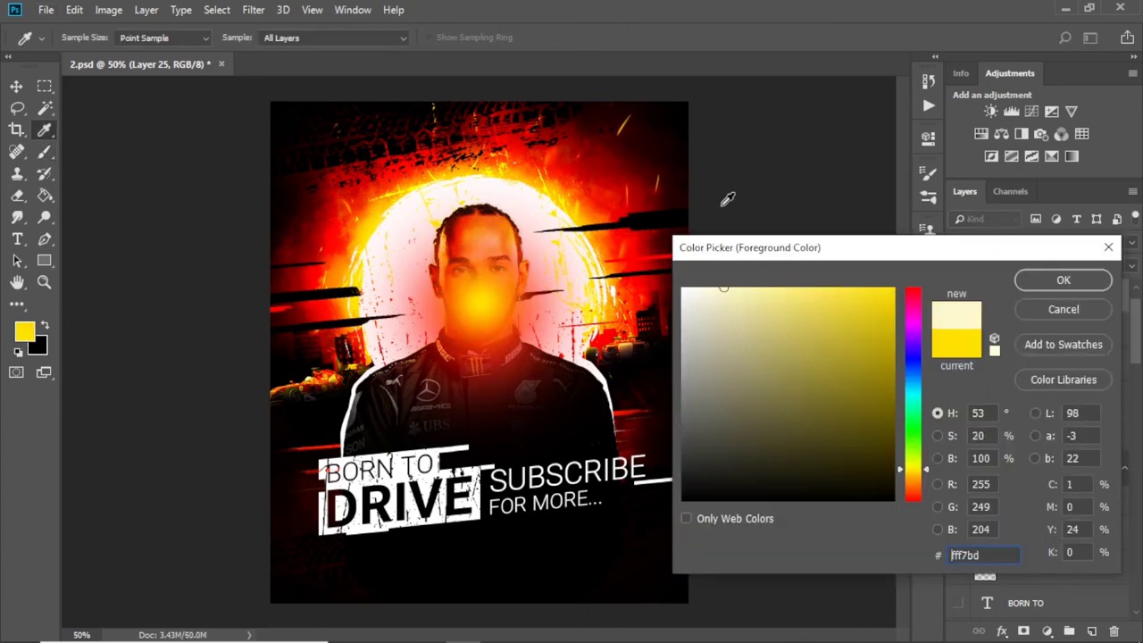
{"action": "key", "text": "Return"}
{"action": "key", "text": "bracketleft"}
Blend the glow layer in Screen mode, shift it right and scale it slightly smaller
{"action": "key", "text": "v"}
{"action": "left_click", "coordinate": [1002, 242]}
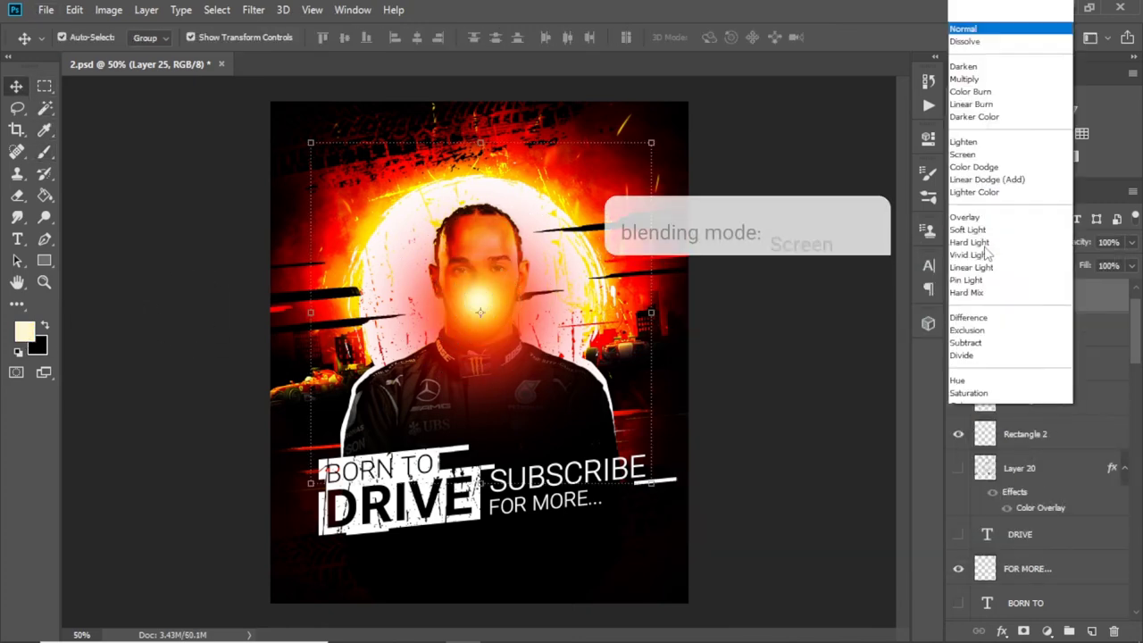
{"action": "left_click", "coordinate": [991, 130]}
{"action": "left_click_drag", "start_coordinate": [863, 406], "coordinate": [882, 418]}
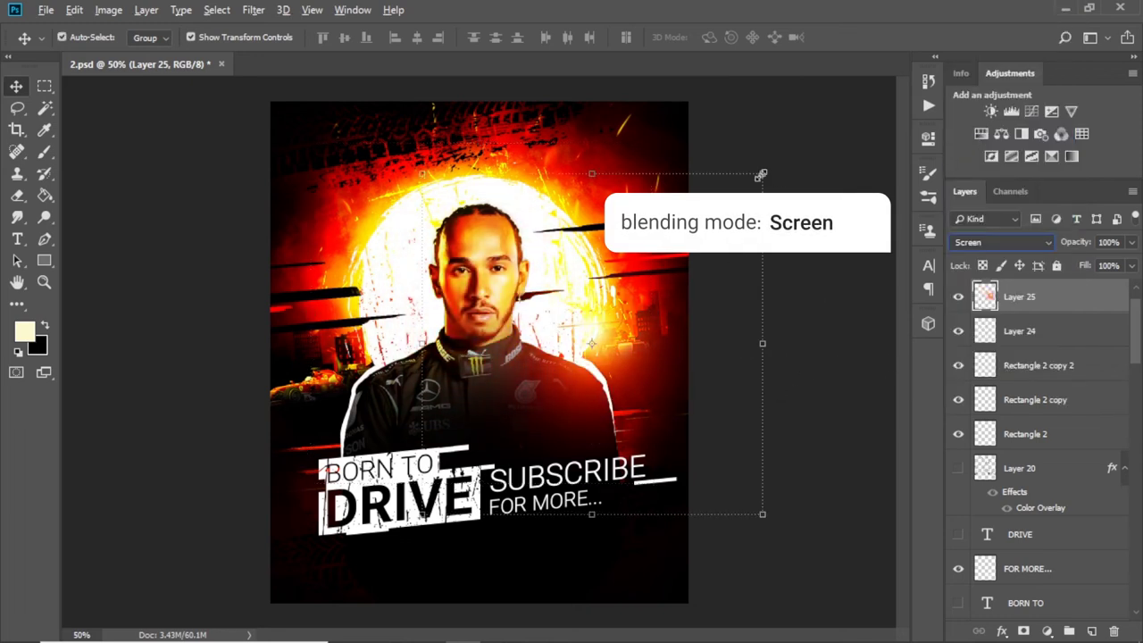
{"action": "left_click_drag", "start_coordinate": [760, 175], "coordinate": [757, 186]}
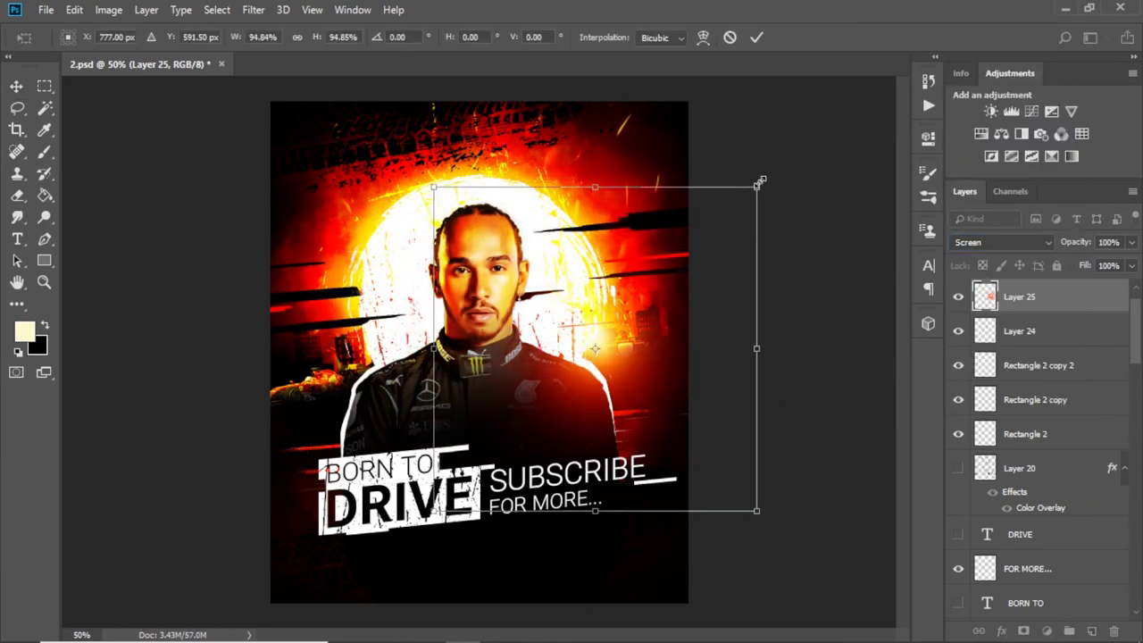
Commit the scaled glow, move it back left and duplicate it
{"action": "key", "text": "Return"}
{"action": "mouse_move", "coordinate": [643, 339]}
{"action": "left_mouse_down"}
{"action": "mouse_move", "coordinate": [400, 317]}
{"action": "mouse_move", "coordinate": [408, 268]}
{"action": "left_mouse_up"}
{"action": "key", "text": "ctrl+j"}
{"action": "scroll", "coordinate": [637, 345], "scroll_direction": "down", "scroll_amount": 1}
{"action": "scroll", "coordinate": [500, 241], "scroll_direction": "up", "scroll_amount": 1}
{"action": "scroll", "coordinate": [366, 143], "scroll_direction": "up", "scroll_amount": 1}
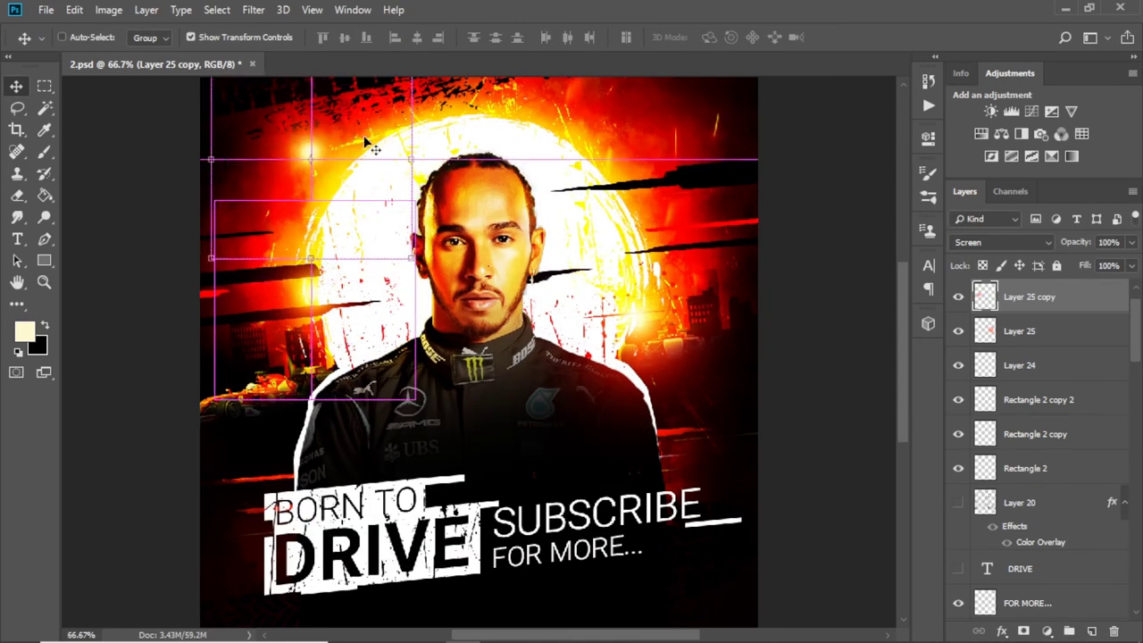
Duplicate the glow again, shrink the copy and place it on the backdrop
{"action": "key", "text": "ctrl+j"}
{"action": "key", "text": "ctrl+t"}
{"action": "left_click_drag", "start_coordinate": [366, 143], "coordinate": [378, 134]}
{"action": "key", "text": "Return"}
{"action": "scroll", "coordinate": [378, 133], "scroll_direction": "down", "scroll_amount": 1}
{"action": "mouse_move", "coordinate": [406, 313]}
{"action": "left_mouse_down"}
{"action": "mouse_move", "coordinate": [713, 284]}
{"action": "mouse_move", "coordinate": [728, 192]}
{"action": "left_mouse_up"}
Add two more glow copies, one near the face and a resized one to the right
{"action": "key", "text": "ctrl+j"}
{"action": "key", "text": "ctrl+j"}
{"action": "mouse_move", "coordinate": [765, 258]}
{"action": "left_mouse_down"}
{"action": "mouse_move", "coordinate": [564, 308]}
{"action": "mouse_move", "coordinate": [409, 373]}
{"action": "left_mouse_up"}
{"action": "key", "text": "ctrl+j"}
{"action": "left_click_drag", "start_coordinate": [412, 287], "coordinate": [687, 301]}
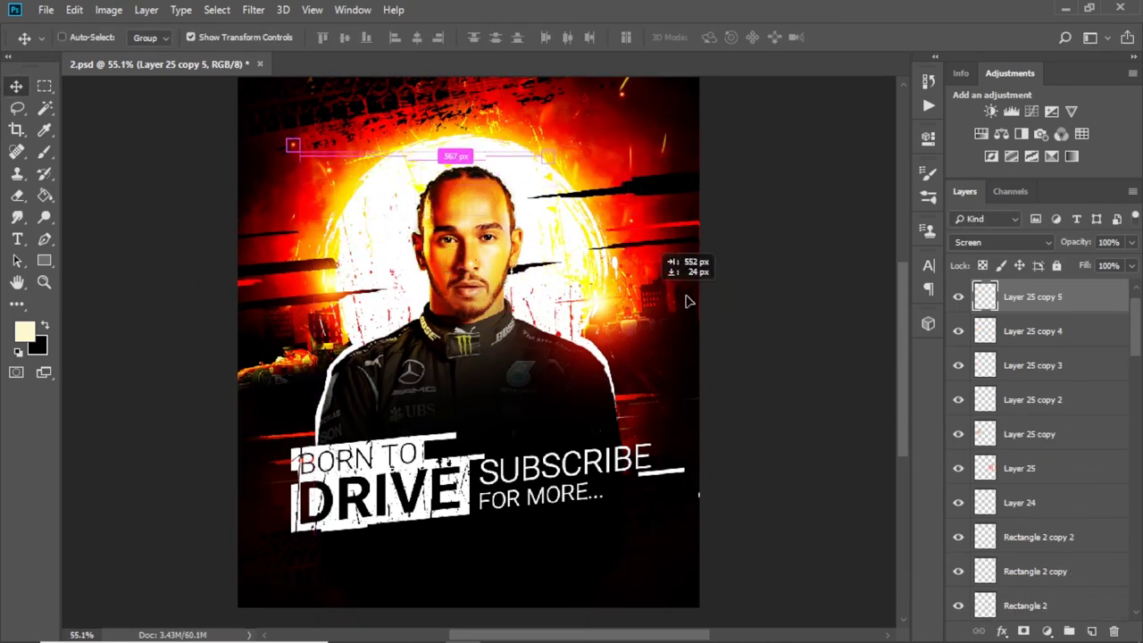
{"action": "key", "text": "ctrl+t"}
{"action": "scroll", "coordinate": [640, 100], "scroll_direction": "up", "scroll_amount": 5}
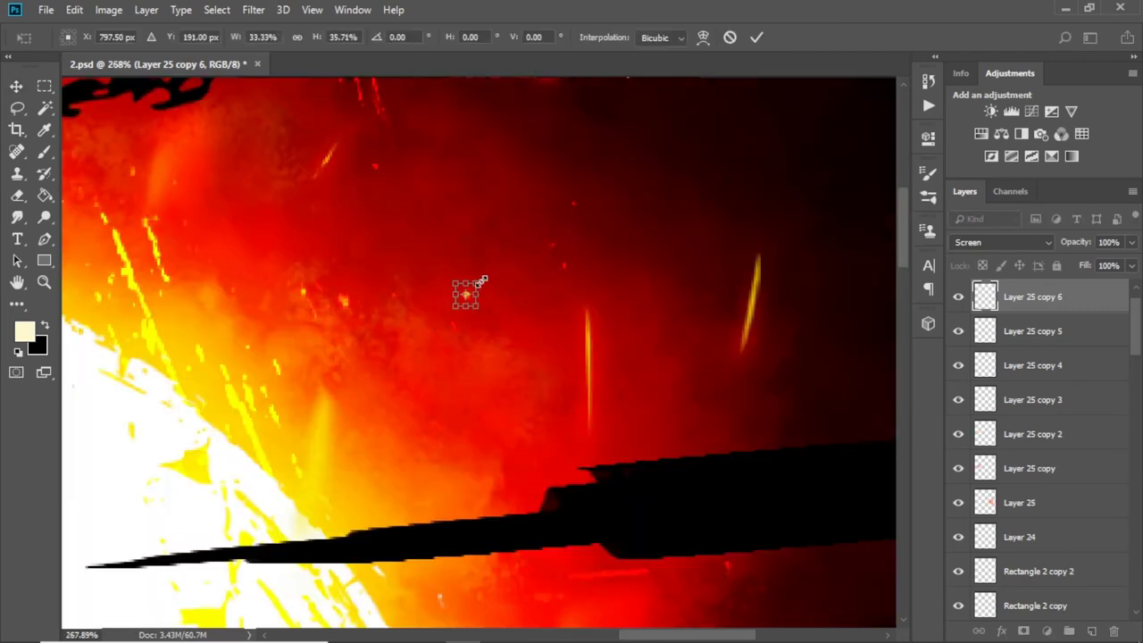
{"action": "key", "text": "Return"}
{"action": "scroll", "coordinate": [512, 375], "scroll_direction": "down", "scroll_amount": 5}
Scatter three more glow copies across the backdrop and over the driver
{"action": "key", "text": "ctrl+j"}
{"action": "key", "text": "ctrl+j"}
{"action": "left_click_drag", "start_coordinate": [645, 203], "coordinate": [739, 285]}
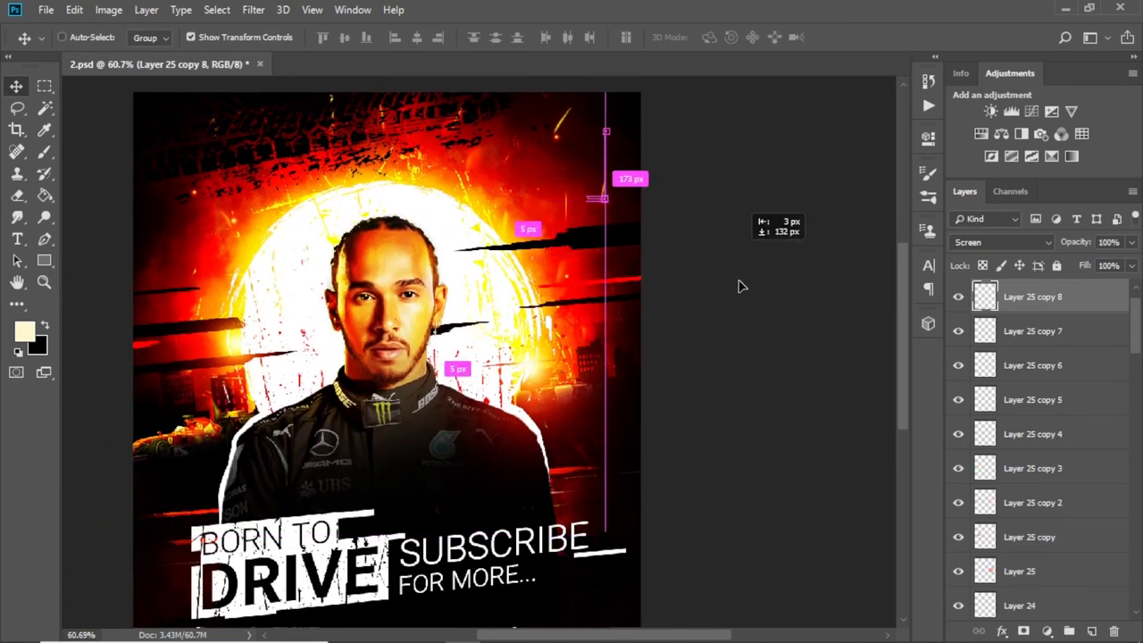
{"action": "key", "text": "ctrl+j"}
{"action": "key", "text": "ctrl+j"}
{"action": "key", "text": "ctrl+j"}
{"action": "left_click_drag", "start_coordinate": [752, 357], "coordinate": [331, 294]}
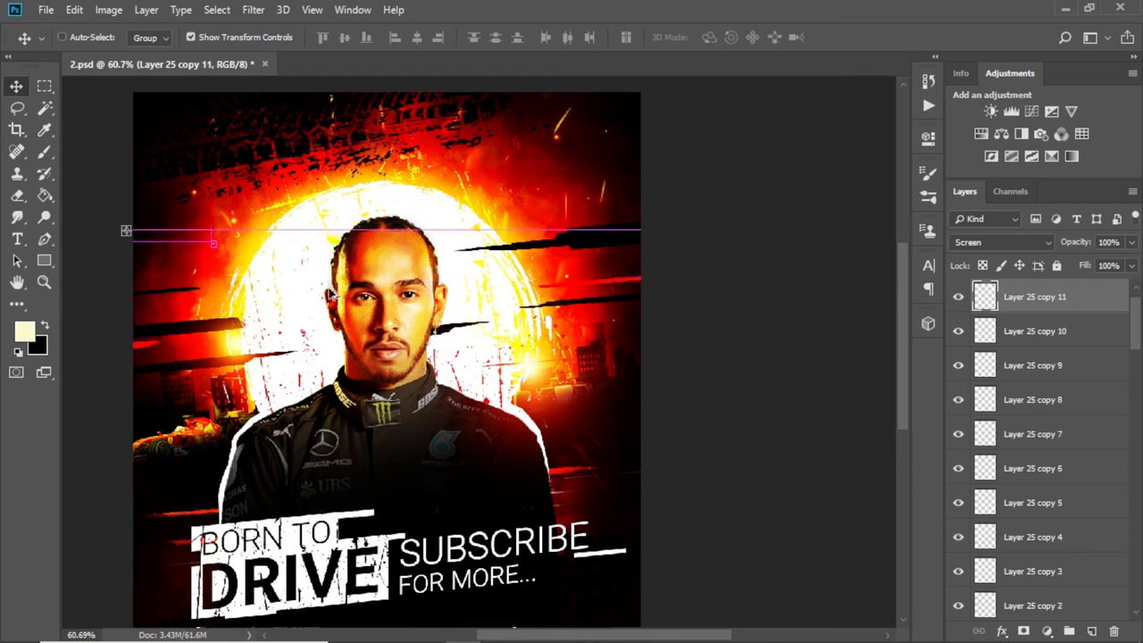
{"action": "key", "text": "ctrl+j"}
{"action": "left_click_drag", "start_coordinate": [538, 308], "coordinate": [641, 270]}
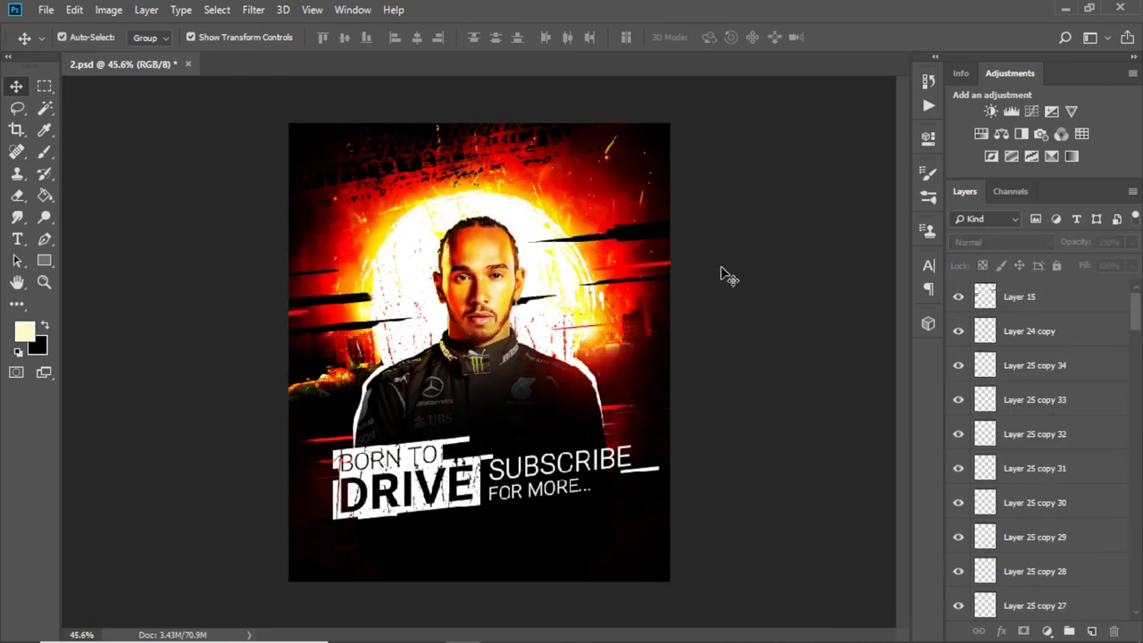
{"action": "left_click_drag", "start_coordinate": [601, 274], "coordinate": [571, 267]}
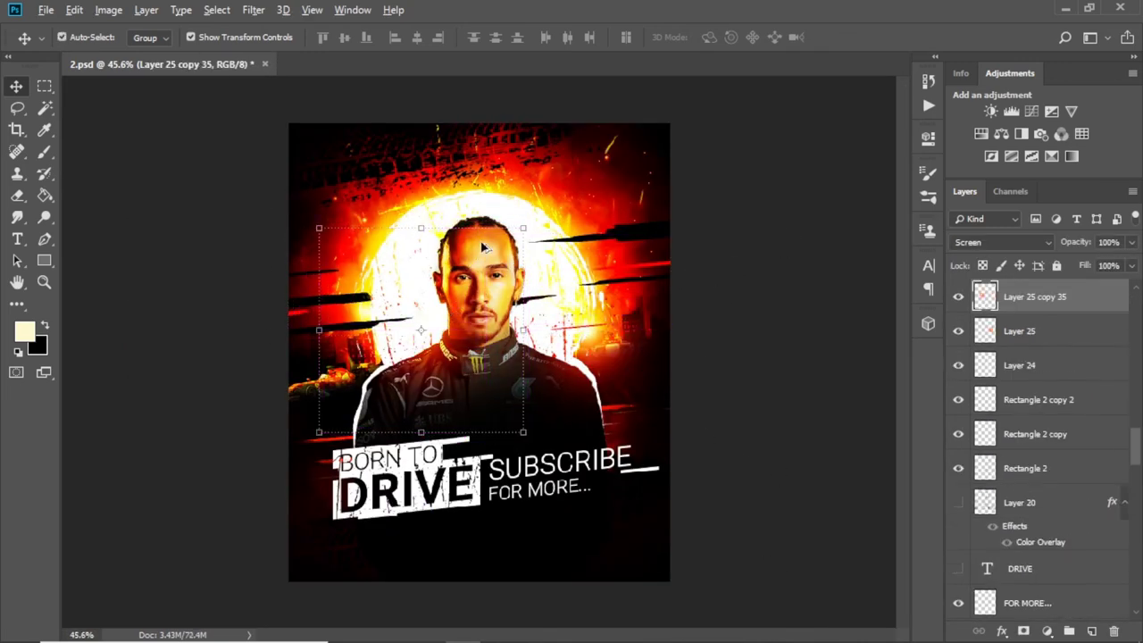
Enlarge a glow copy to about 162% as a big bright light behind the driver
{"action": "key", "text": "ctrl+t"}
{"action": "left_click_drag", "start_coordinate": [524, 226], "coordinate": [587, 161]}
{"action": "left_click_drag", "start_coordinate": [509, 289], "coordinate": [523, 290]}
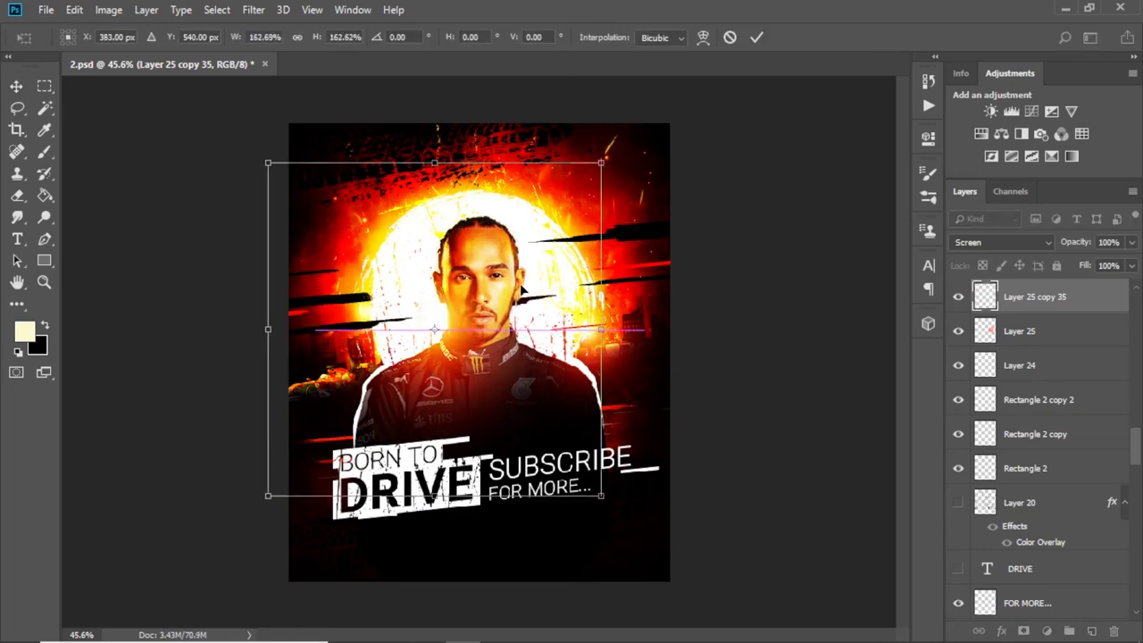
{"action": "key", "text": "Return"}
Select Layer 11 and add a new empty layer above it
{"action": "left_click_drag", "start_coordinate": [560, 335], "coordinate": [738, 460]}
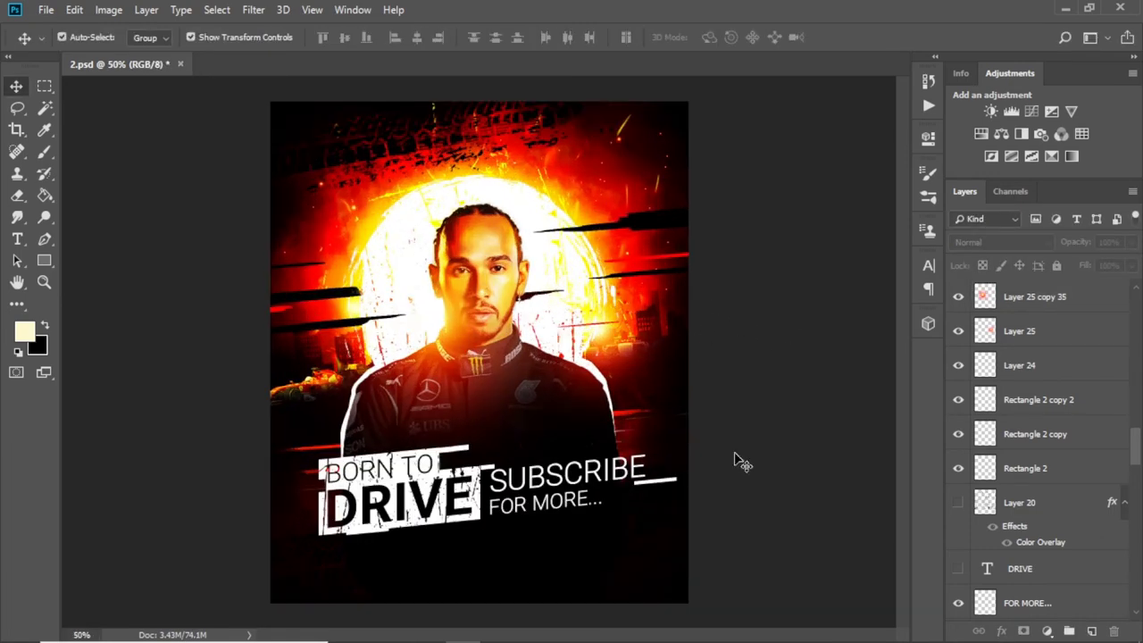
{"action": "left_click", "coordinate": [333, 565]}
{"action": "scroll", "coordinate": [1027, 527], "scroll_direction": "down", "scroll_amount": 3}
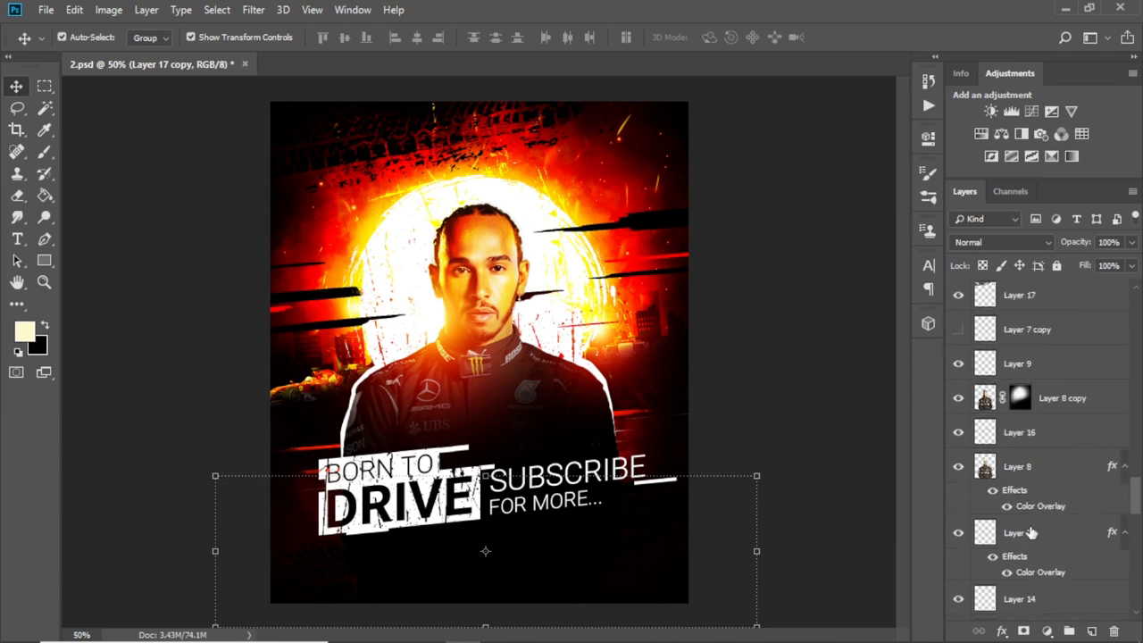
{"action": "scroll", "coordinate": [1027, 527], "scroll_direction": "down", "scroll_amount": 3}
{"action": "scroll", "coordinate": [1027, 527], "scroll_direction": "down", "scroll_amount": 3}
{"action": "scroll", "coordinate": [1027, 527], "scroll_direction": "down", "scroll_amount": 3}
{"action": "left_click", "coordinate": [1018, 398]}
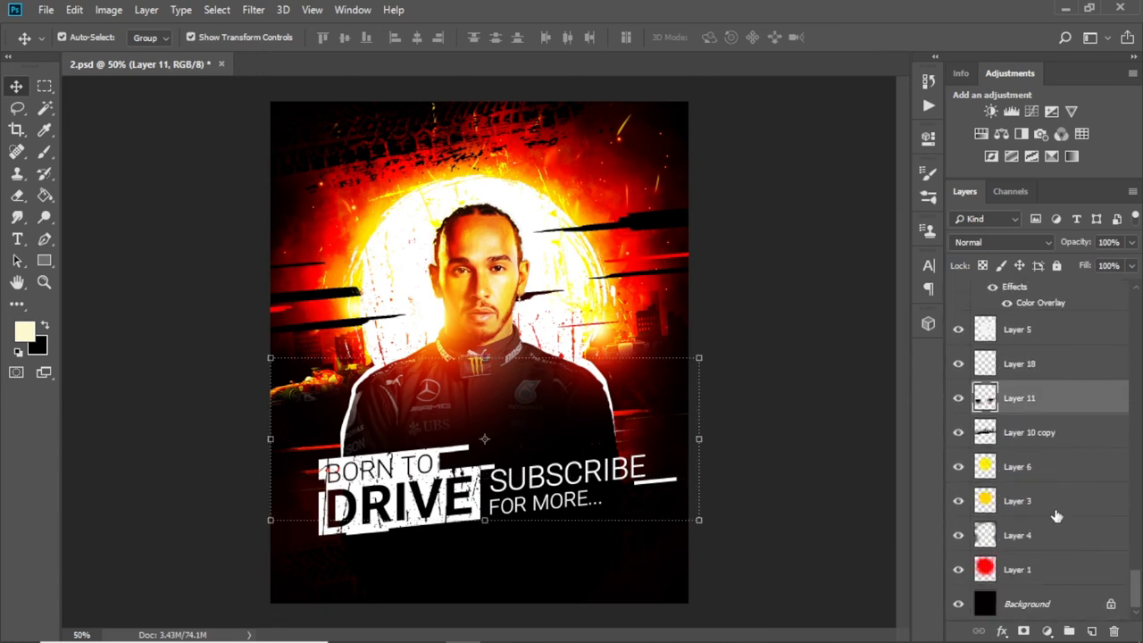
{"action": "left_click", "coordinate": [1091, 632]}
Paint red with a soft 500 px brush across the lower poster, tinting the B of BORN
{"action": "left_click", "coordinate": [44, 152]}
{"action": "left_click", "coordinate": [330, 245], "text": "alt"}
{"action": "right_click", "coordinate": [322, 236]}
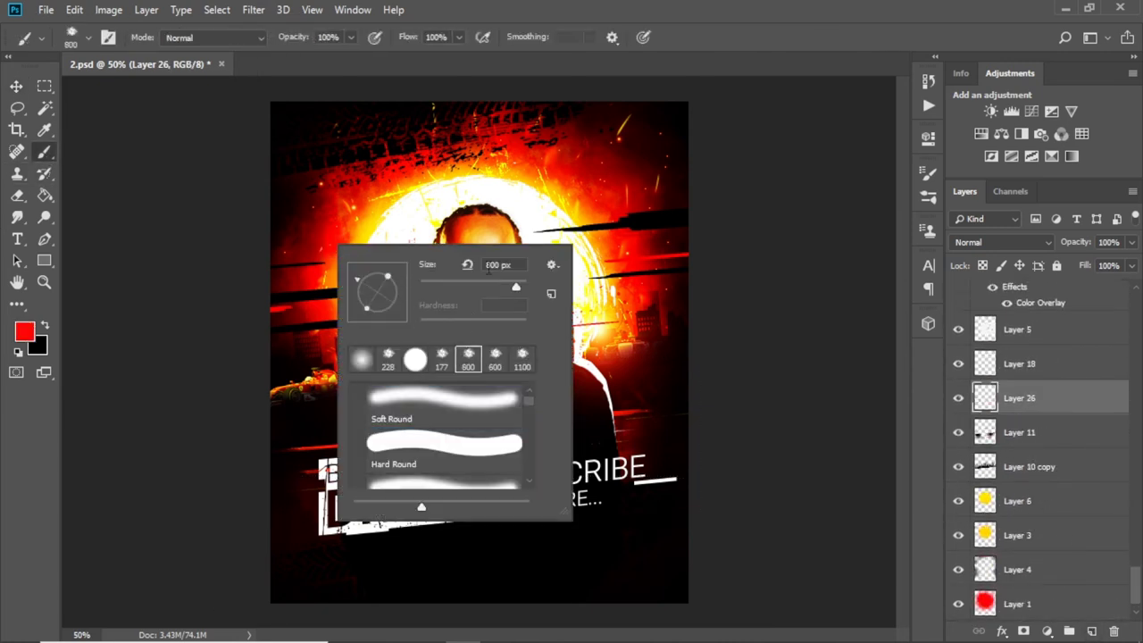
{"action": "left_click", "coordinate": [458, 37]}
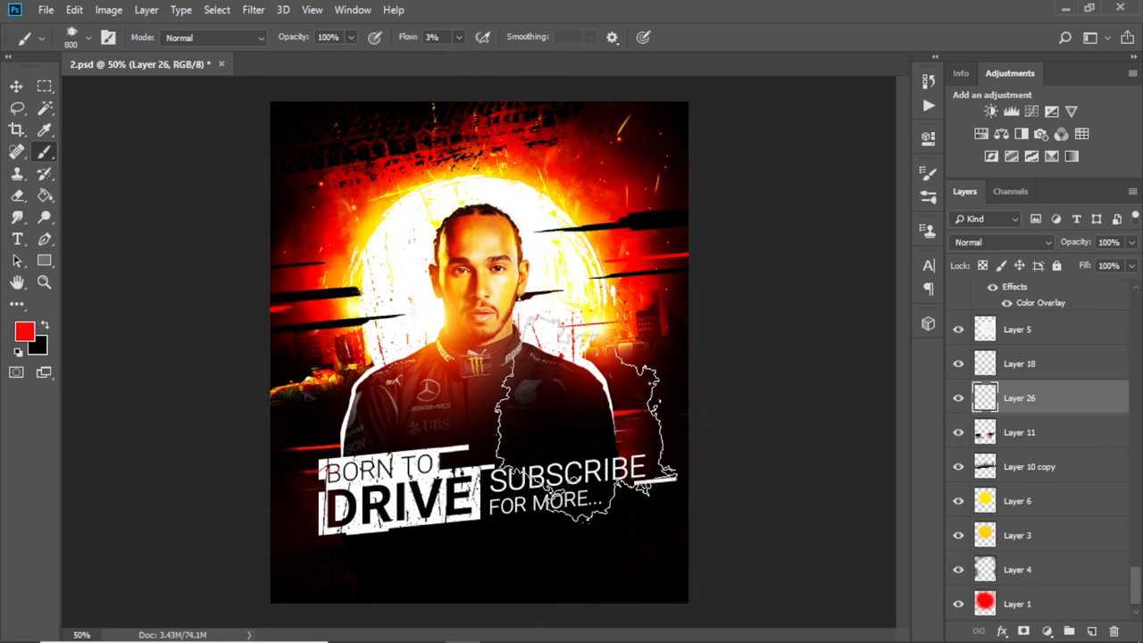
{"action": "key", "text": "["}
{"action": "key", "text": "["}
{"action": "key", "text": "["}
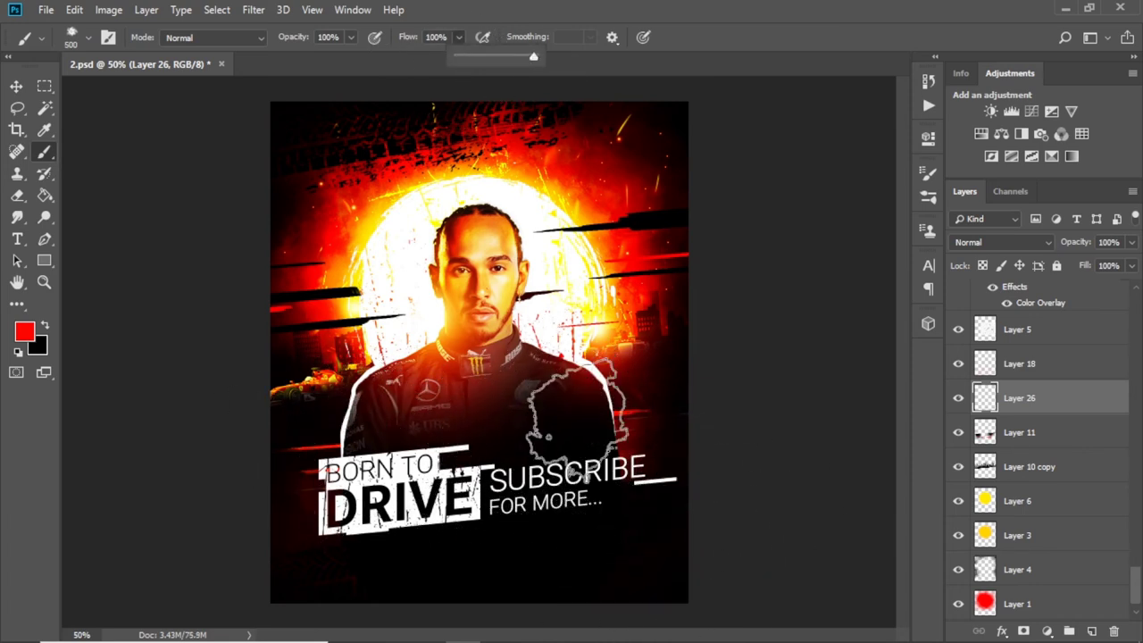
{"action": "left_click_drag", "start_coordinate": [401, 456], "coordinate": [580, 490]}
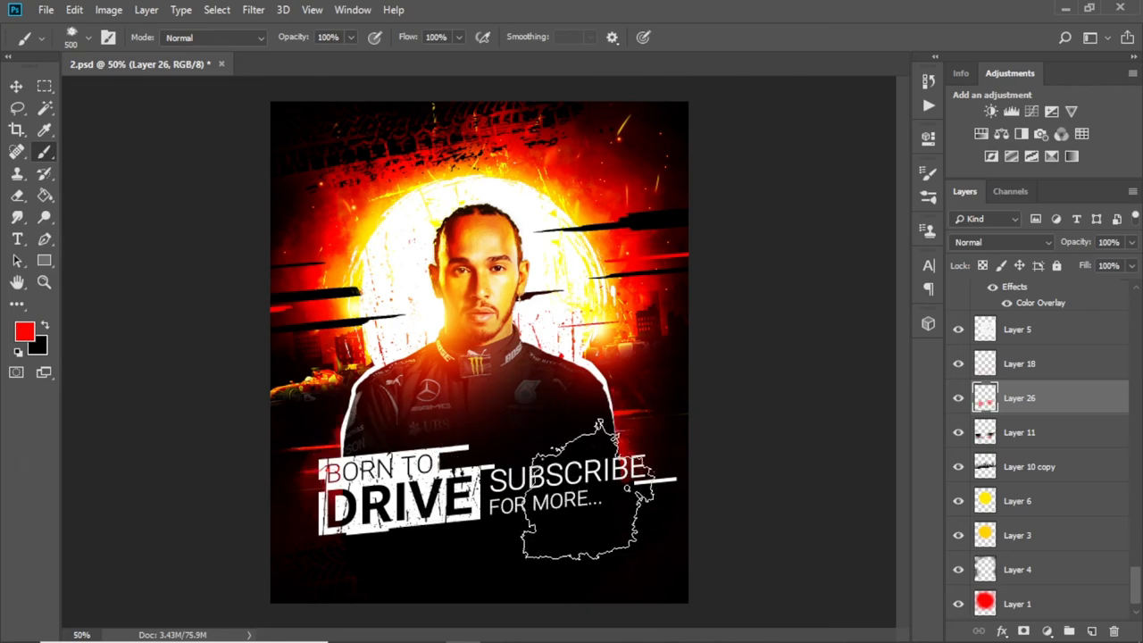
{"action": "scroll", "coordinate": [613, 395], "scroll_direction": "down", "scroll_amount": 2}
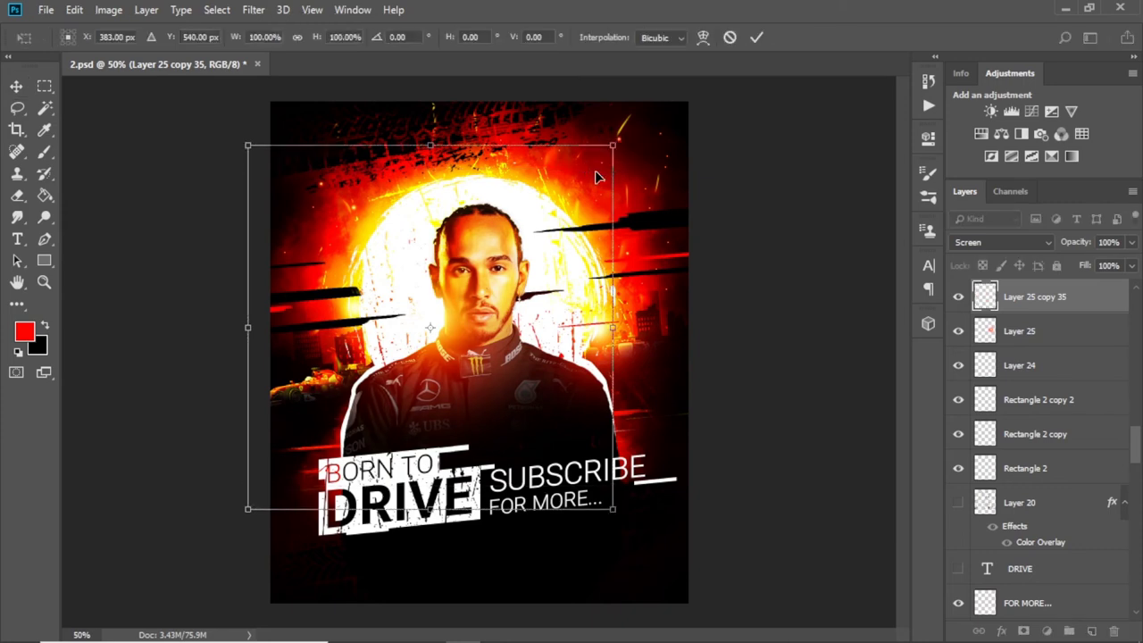
Shrink the big glow to about 73% and stretch the thin streak to nearly double width
{"action": "left_click_drag", "start_coordinate": [612, 144], "coordinate": [563, 174]}
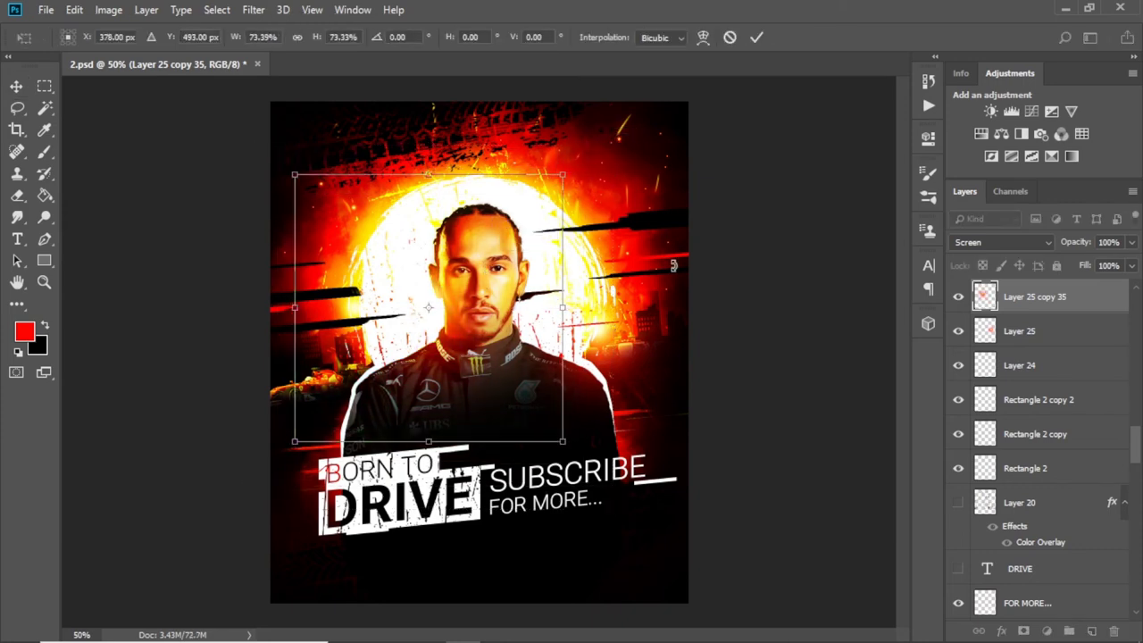
{"action": "key", "text": "Return"}
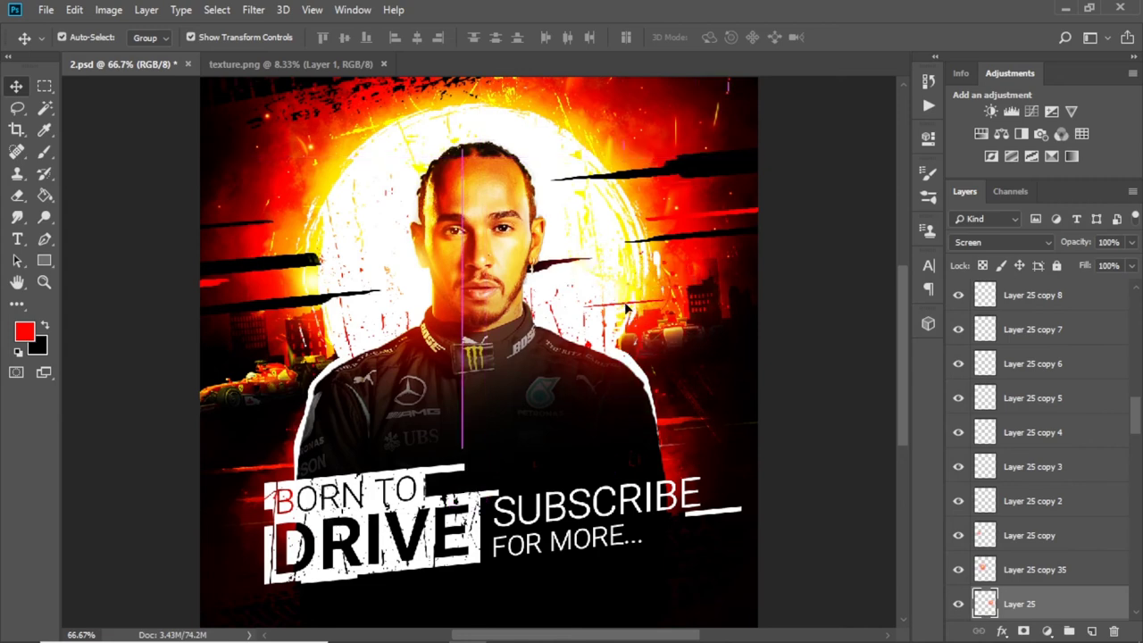
{"action": "left_click", "coordinate": [607, 278], "text": "ctrl"}
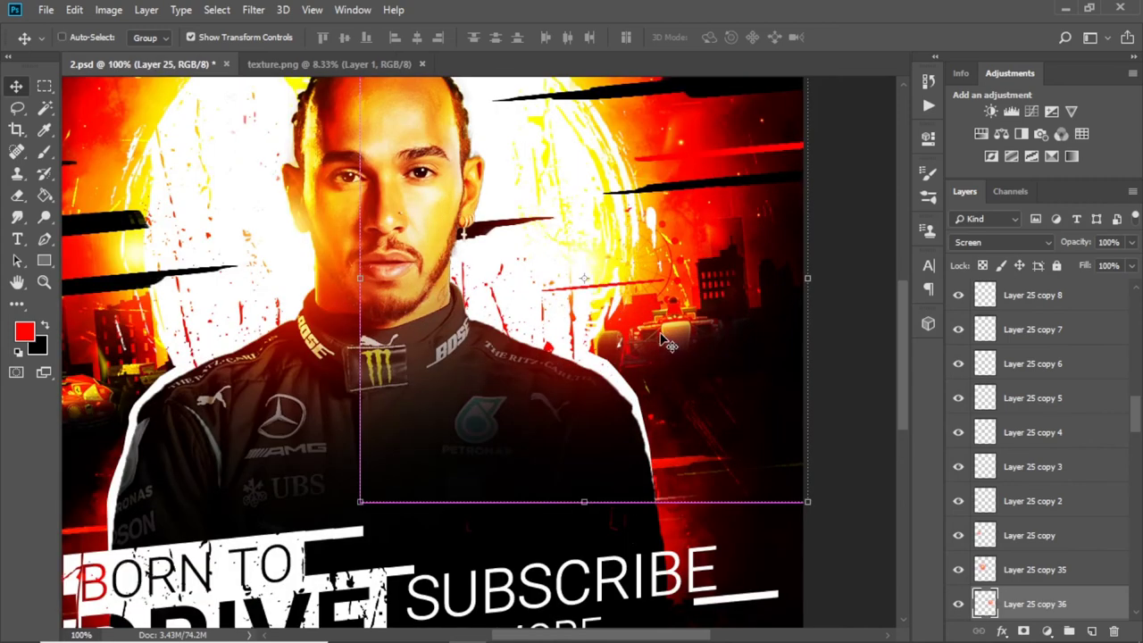
{"action": "key", "text": "ctrl+minus"}
{"action": "key", "text": "ctrl+t"}
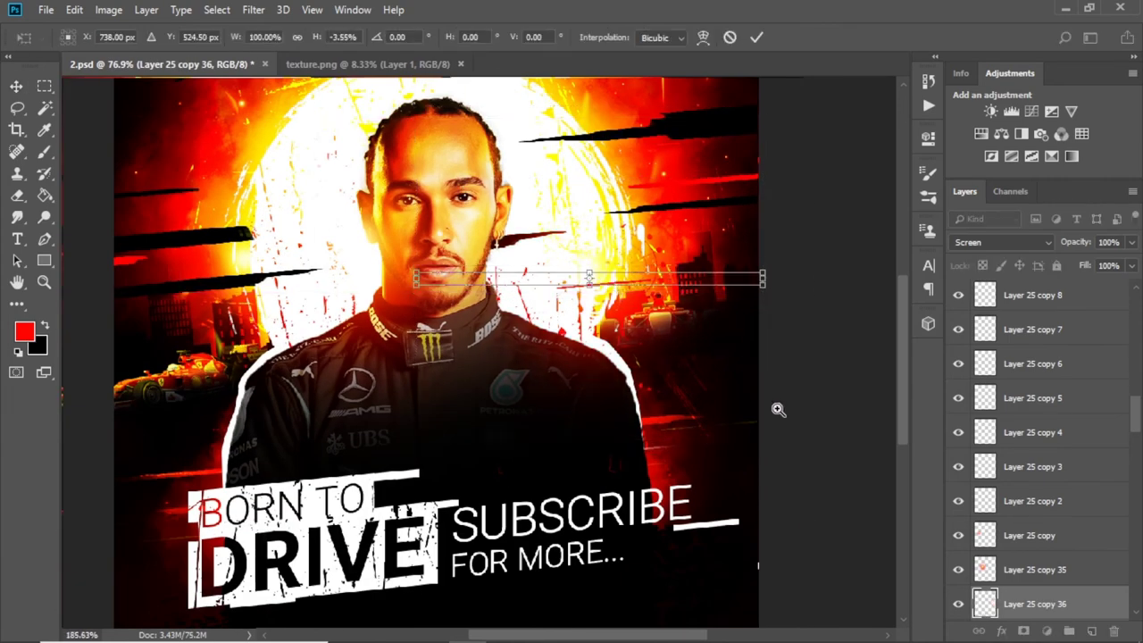
{"action": "scroll", "coordinate": [778, 408], "scroll_direction": "up", "scroll_amount": 3}
{"action": "scroll", "coordinate": [441, 317], "scroll_direction": "down", "scroll_amount": 2}
{"action": "mouse_move", "coordinate": [725, 320]}
{"action": "left_mouse_down"}
{"action": "mouse_move", "coordinate": [871, 316]}
{"action": "mouse_move", "coordinate": [578, 237]}
{"action": "mouse_move", "coordinate": [401, 306]}
{"action": "left_mouse_up"}
{"action": "key", "text": "Return"}
Duplicate the streak, tilt it about -14° and stretch it beside the driver's head
{"action": "key", "text": "ctrl+j"}
{"action": "key", "text": "ctrl+t"}
{"action": "key", "text": "Escape"}
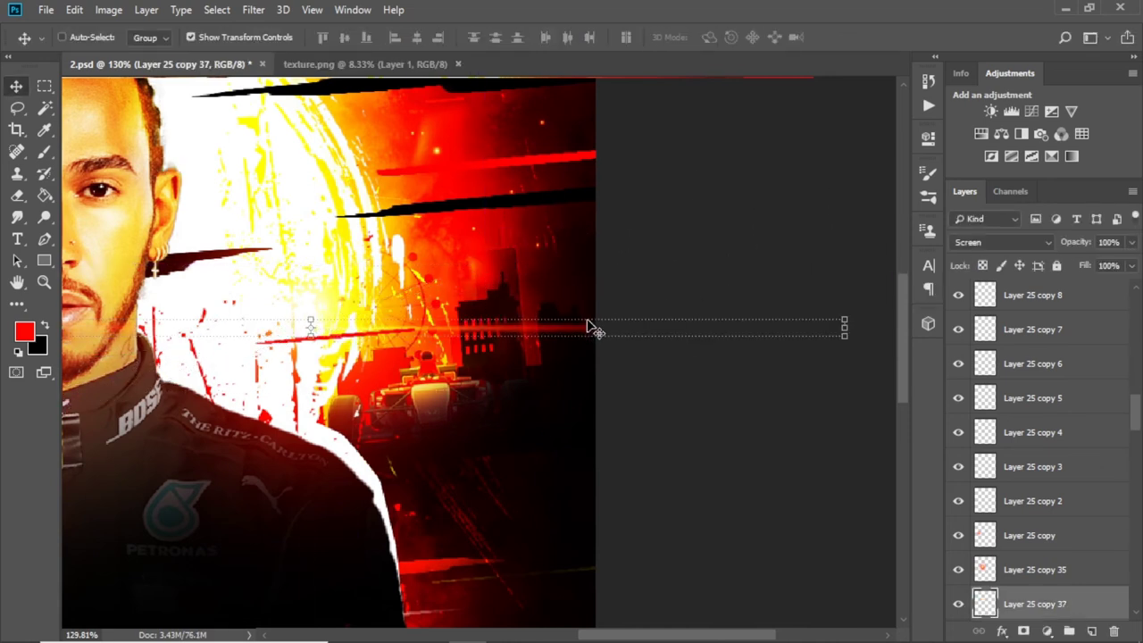
{"action": "key", "text": "ctrl+t"}
{"action": "left_click_drag", "start_coordinate": [864, 321], "coordinate": [832, 190]}
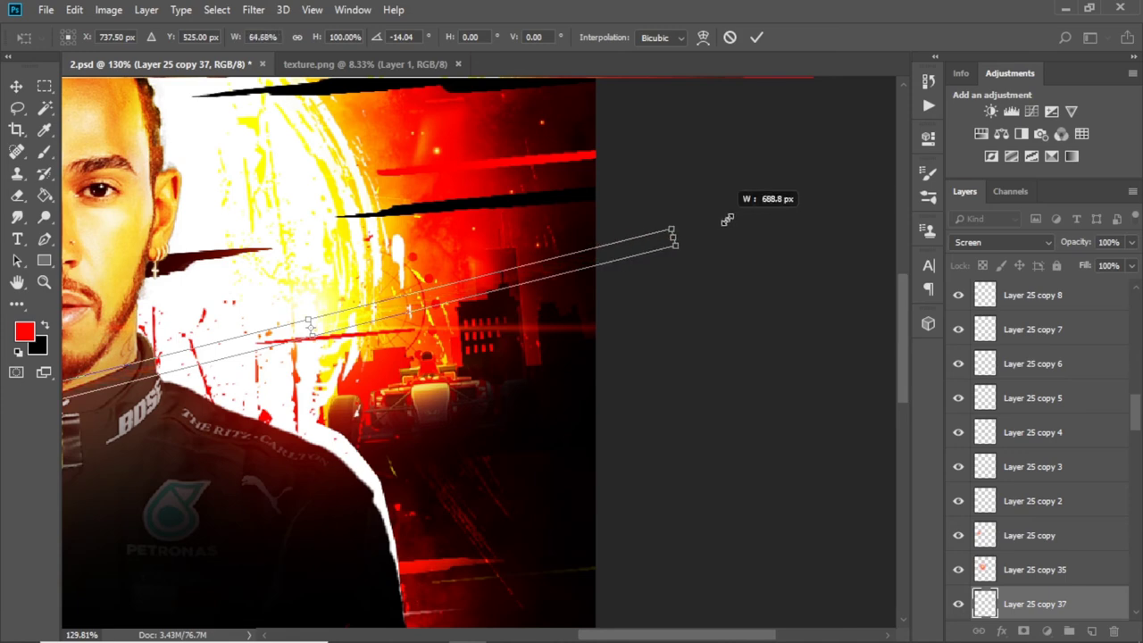
{"action": "left_click_drag", "start_coordinate": [726, 220], "coordinate": [835, 191]}
{"action": "left_click_drag", "start_coordinate": [536, 268], "coordinate": [527, 259]}
{"action": "key", "text": "Return"}
{"action": "key", "text": "ctrl+0"}
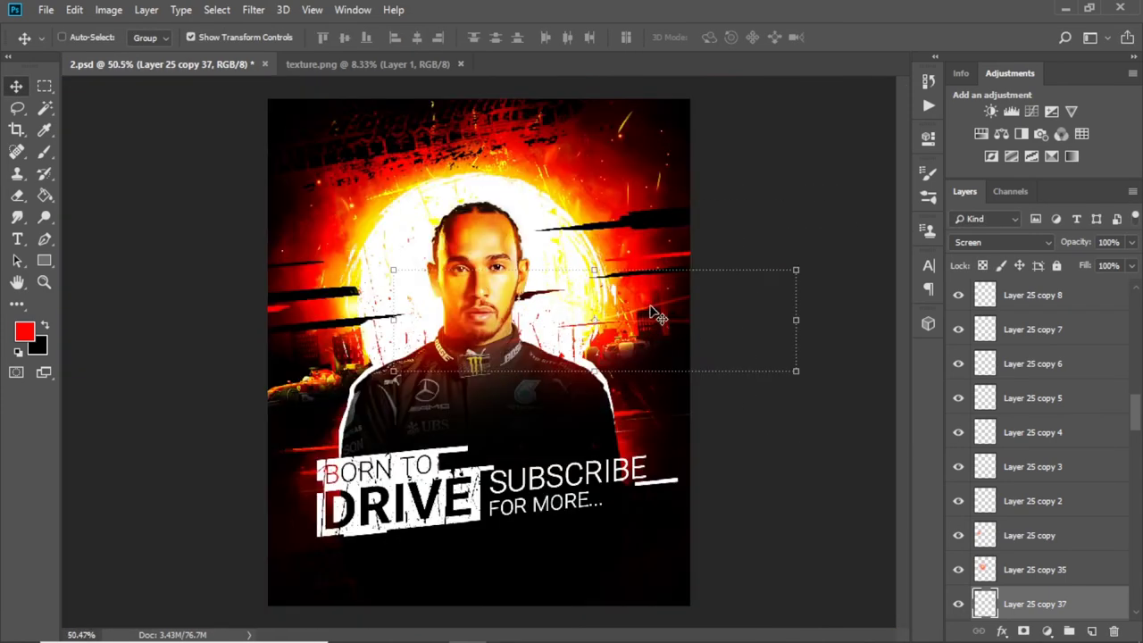
{"action": "left_click", "coordinate": [712, 333], "text": "ctrl"}
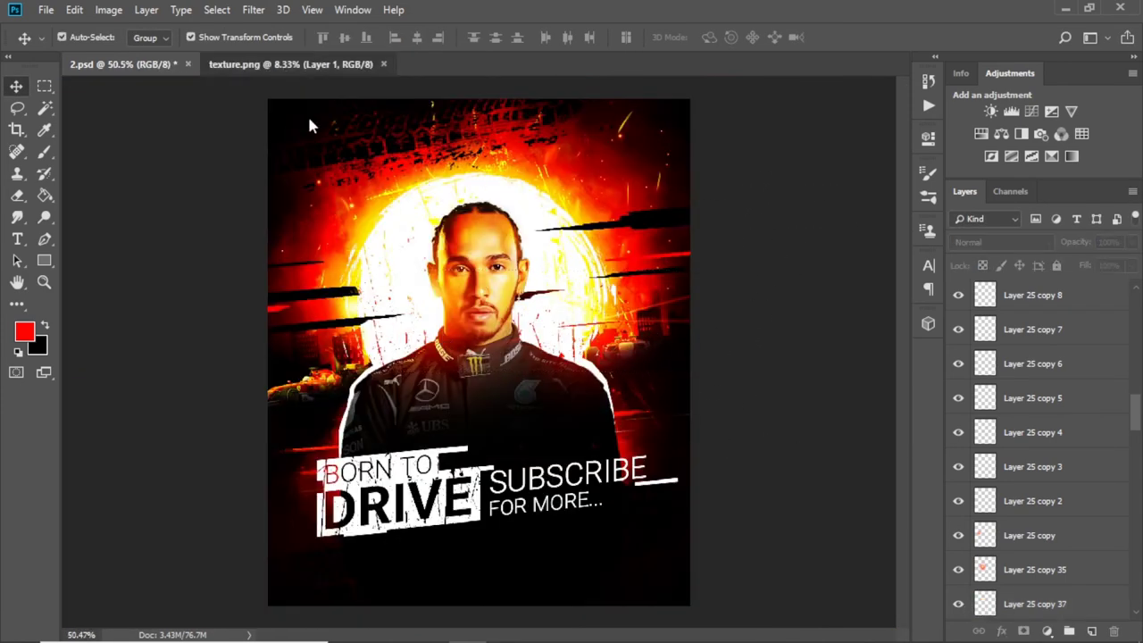
Copy the whole texture.png image and close it without saving
{"action": "left_click", "coordinate": [268, 64]}
{"action": "key", "text": "ctrl+a"}
{"action": "key", "text": "ctrl+x"}
{"action": "key", "text": "ctrl+w"}
{"action": "key", "text": "n"}
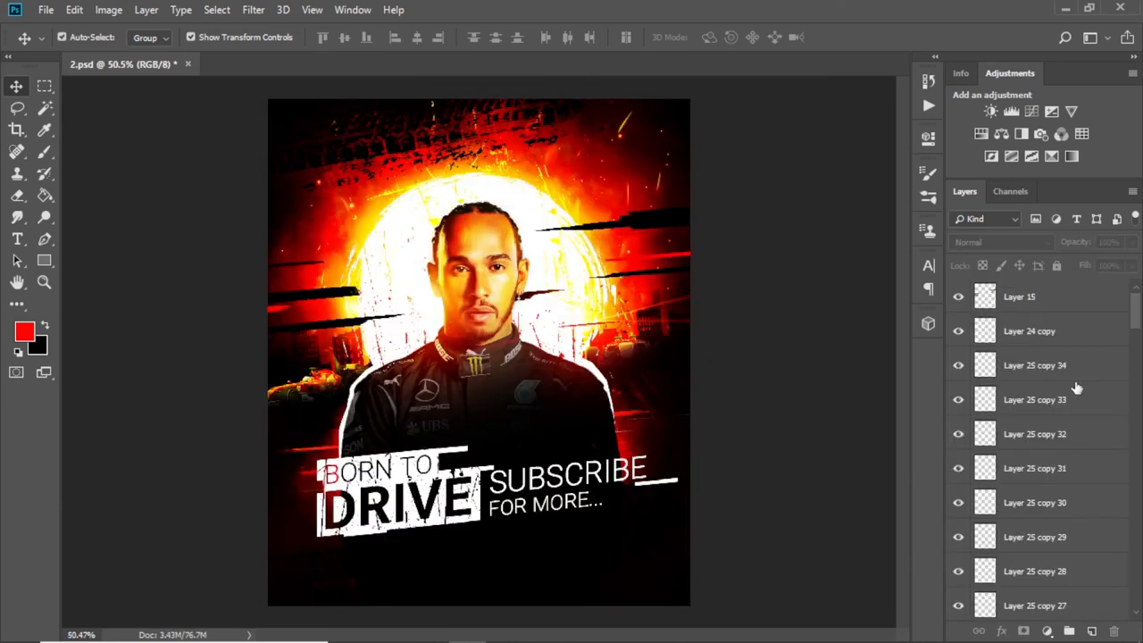
Paste the texture into the poster and scale it to about 17.59% to cover the canvas
{"action": "scroll", "coordinate": [1070, 513], "scroll_direction": "down", "scroll_amount": 10}
{"action": "scroll", "coordinate": [1053, 536], "scroll_direction": "down", "scroll_amount": 5}
{"action": "scroll", "coordinate": [1040, 558], "scroll_direction": "down", "scroll_amount": 1}
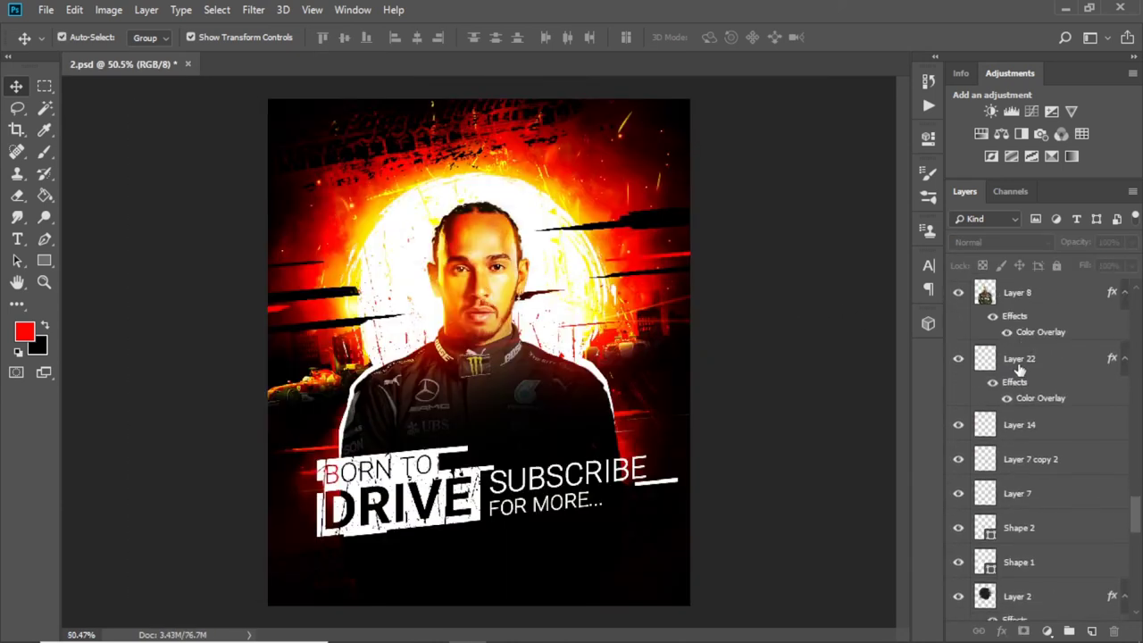
{"action": "scroll", "coordinate": [1029, 578], "scroll_direction": "down", "scroll_amount": 2}
{"action": "scroll", "coordinate": [1026, 536], "scroll_direction": "down", "scroll_amount": 3}
{"action": "key", "text": "ctrl+v"}
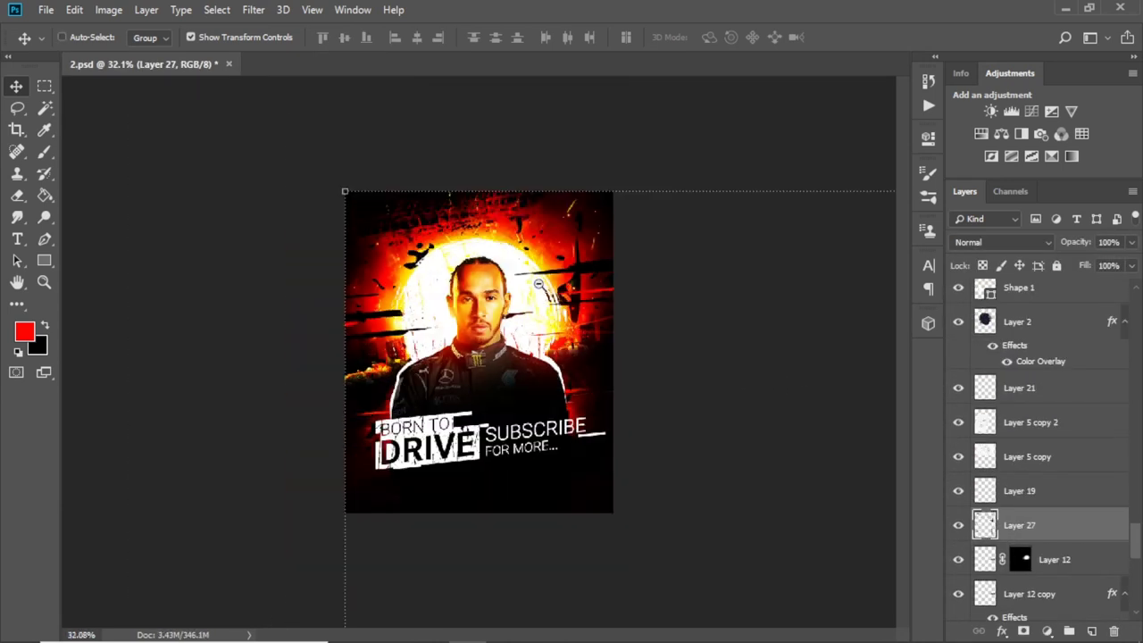
{"action": "key", "text": "ctrl+t"}
{"action": "mouse_move", "coordinate": [806, 556]}
{"action": "left_mouse_down"}
{"action": "mouse_move", "coordinate": [195, 153]}
{"action": "mouse_move", "coordinate": [741, 492]}
{"action": "mouse_move", "coordinate": [306, 140]}
{"action": "mouse_move", "coordinate": [862, 128]}
{"action": "mouse_move", "coordinate": [720, 219]}
{"action": "mouse_move", "coordinate": [592, 255]}
{"action": "left_mouse_up"}
{"action": "key", "text": "ctrl+plus"}
{"action": "key", "text": "Return"}
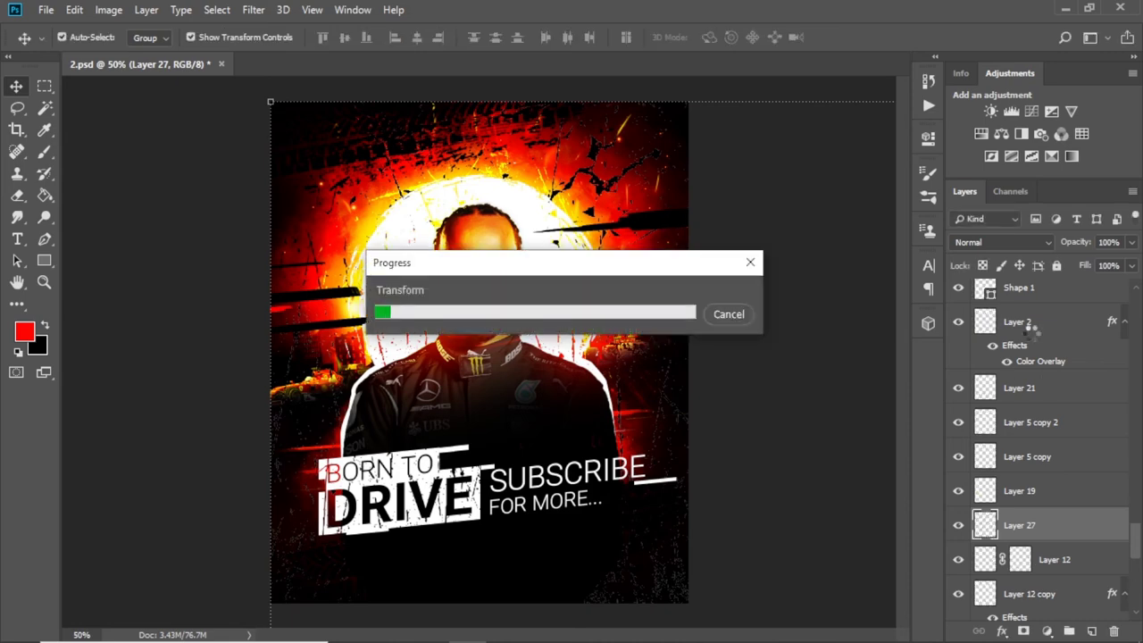
Give Layer 27 a Color Overlay layer style and shift it across the canvas
{"action": "double_click", "coordinate": [1053, 525]}
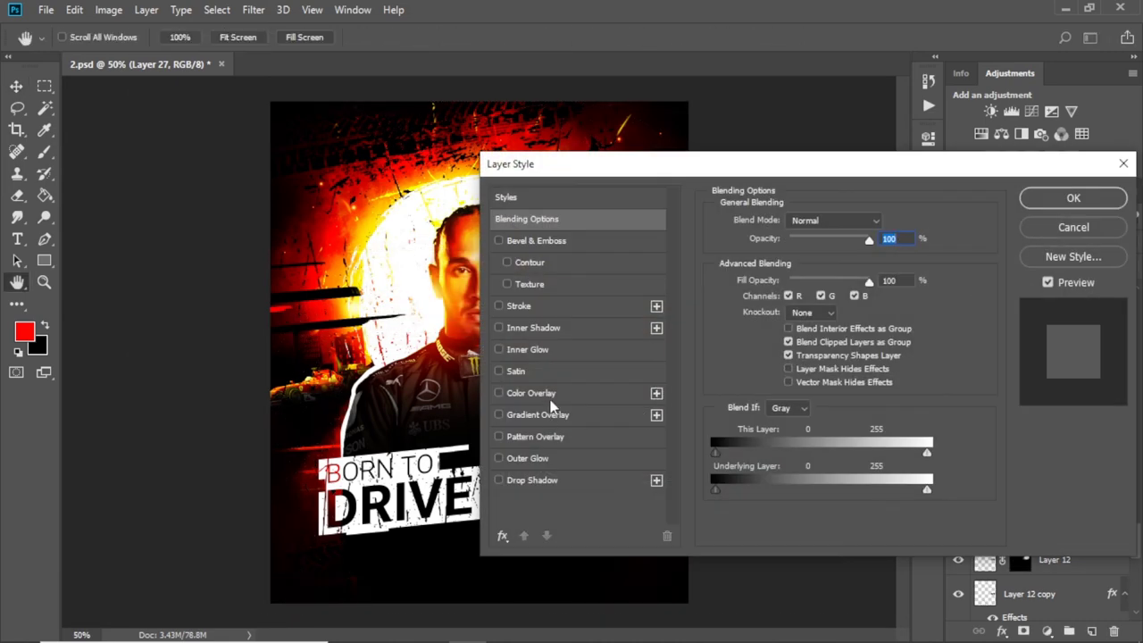
{"action": "left_click", "coordinate": [497, 393]}
{"action": "left_click", "coordinate": [1074, 197]}
{"action": "scroll", "coordinate": [571, 268], "scroll_direction": "down", "scroll_amount": 2}
{"action": "left_click_drag", "start_coordinate": [559, 245], "coordinate": [580, 268]}
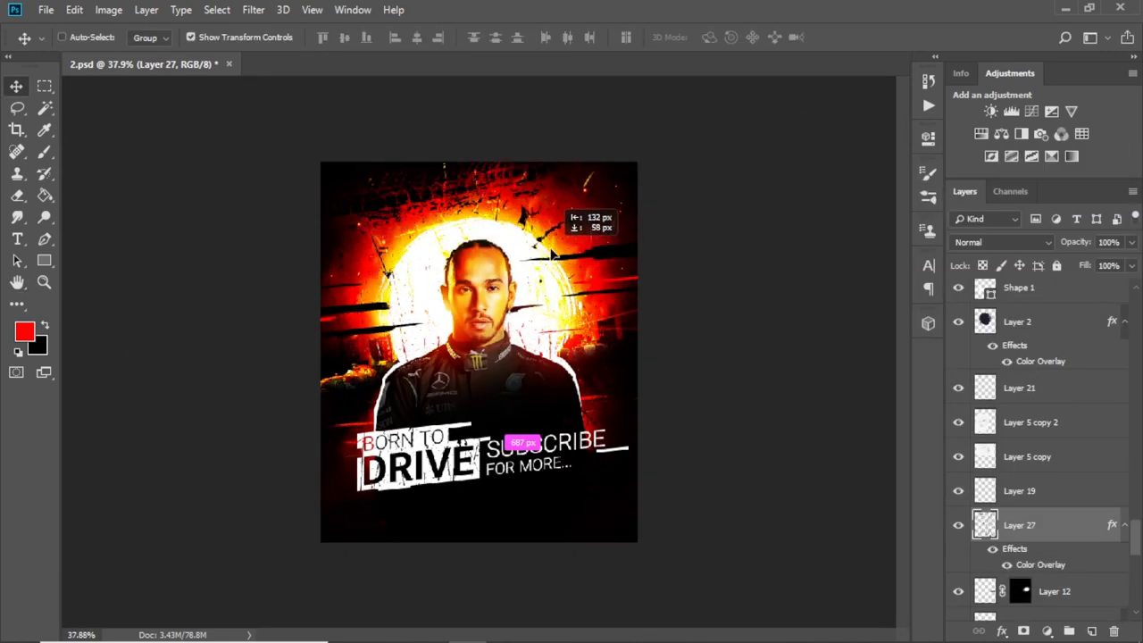
Rotate the texture layer a quarter turn and make sure it is visible
{"action": "key", "text": "ctrl+t"}
{"action": "mouse_move", "coordinate": [592, 166]}
{"action": "left_mouse_down"}
{"action": "mouse_move", "coordinate": [606, 384]}
{"action": "mouse_move", "coordinate": [589, 410]}
{"action": "left_mouse_up"}
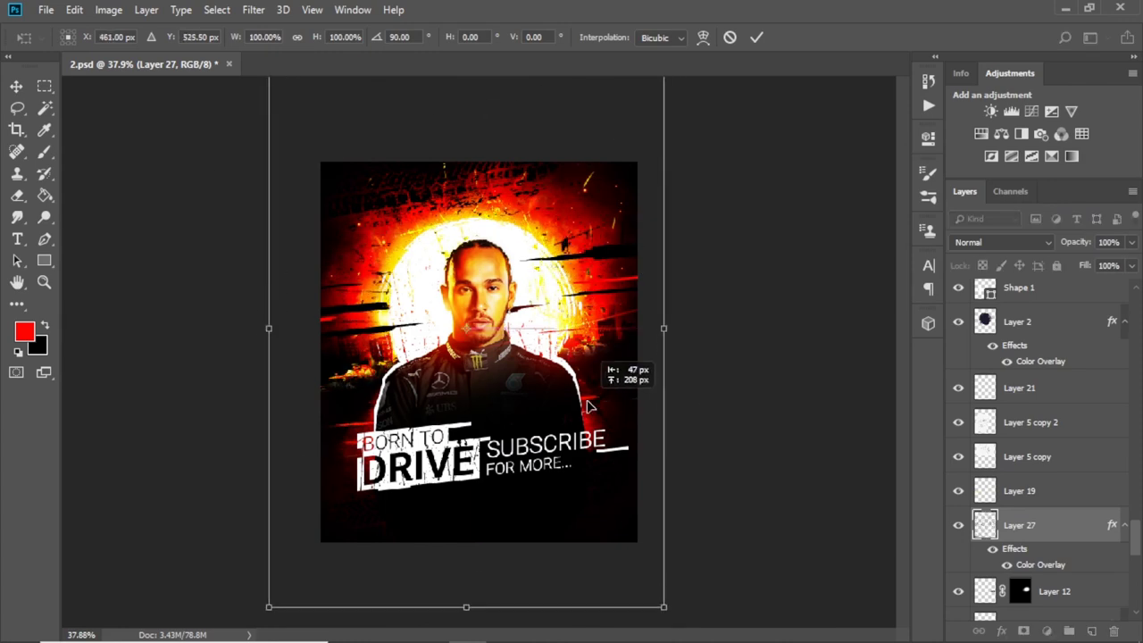
{"action": "key", "text": "Return"}
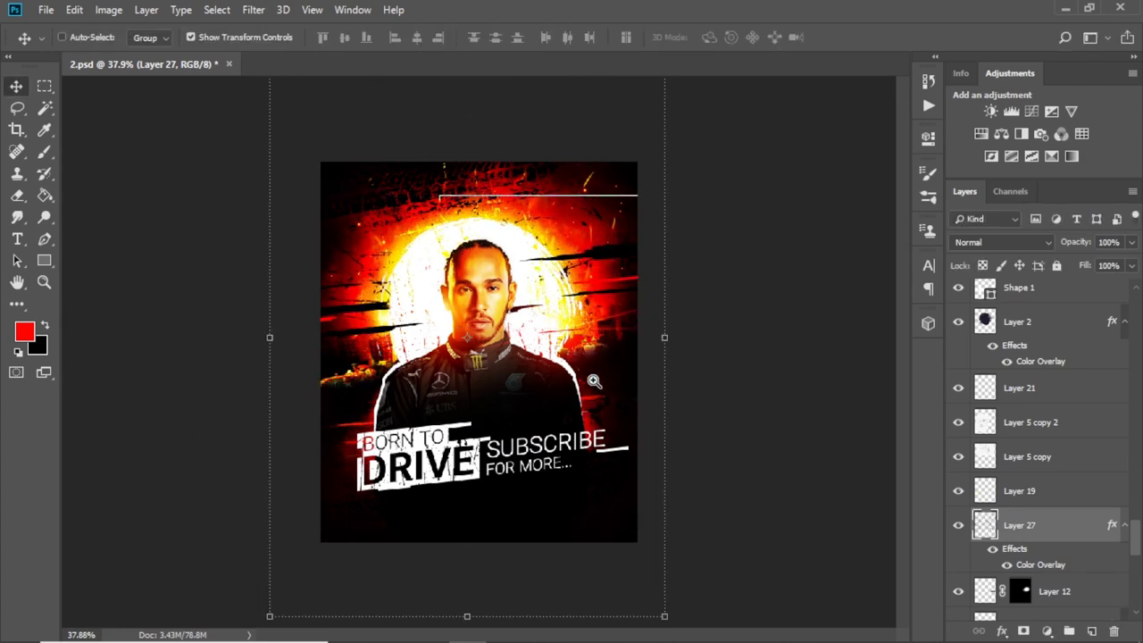
{"action": "key", "text": "ctrl+plus"}
{"action": "key", "text": "e"}
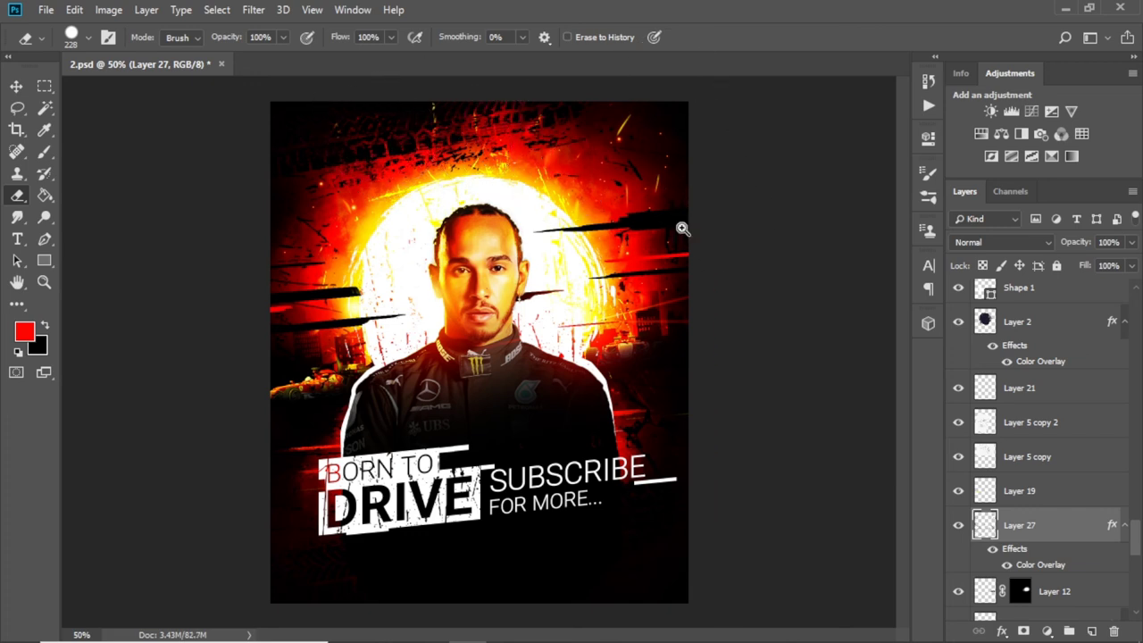
{"action": "scroll", "coordinate": [682, 229], "scroll_direction": "down", "scroll_amount": 1}
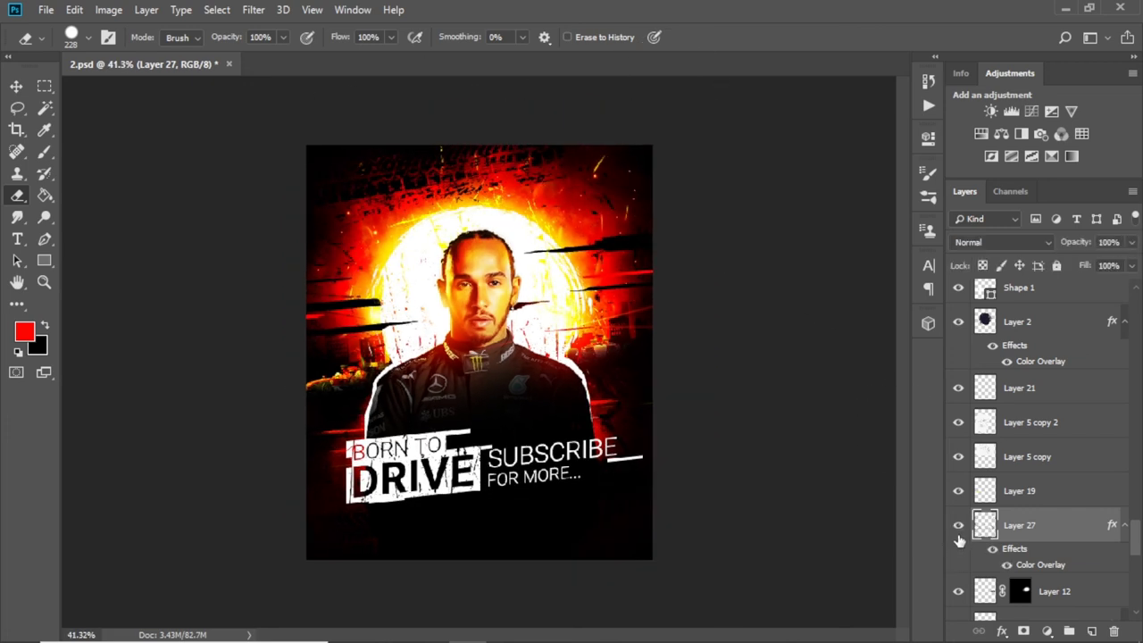
{"action": "left_click", "coordinate": [958, 525]}
Duplicate the texture layer and rotate the copy 180 degrees
{"action": "key", "text": "ctrl+j"}
{"action": "scroll", "coordinate": [289, 293], "scroll_direction": "down", "scroll_amount": 1}
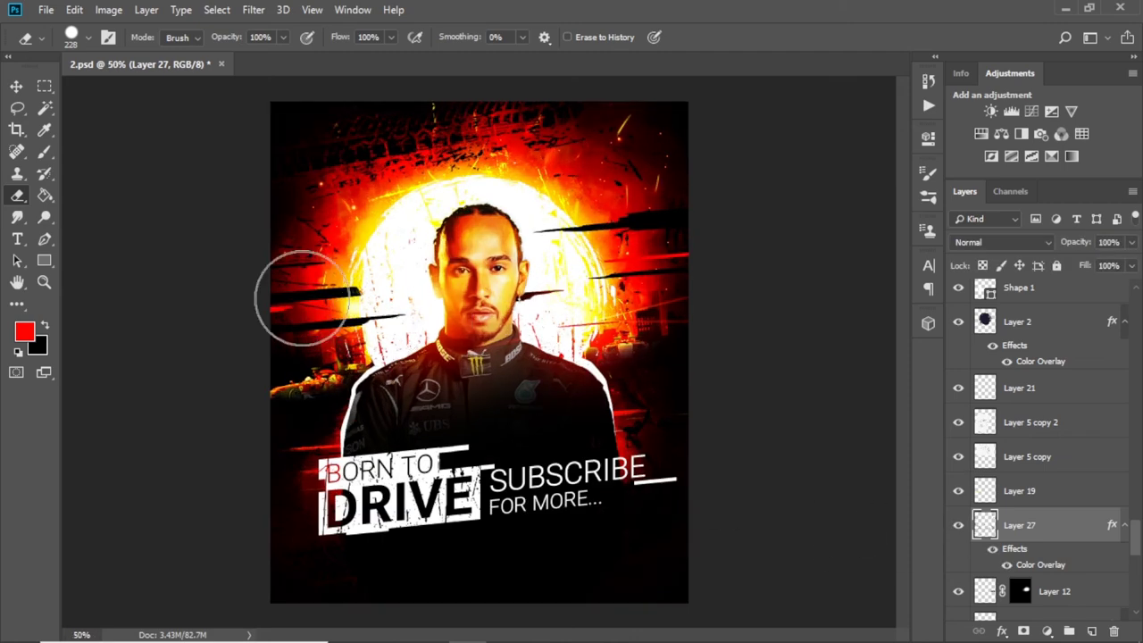
{"action": "key", "text": "v"}
{"action": "left_click", "coordinate": [1002, 242]}
{"action": "left_click", "coordinate": [658, 134]}
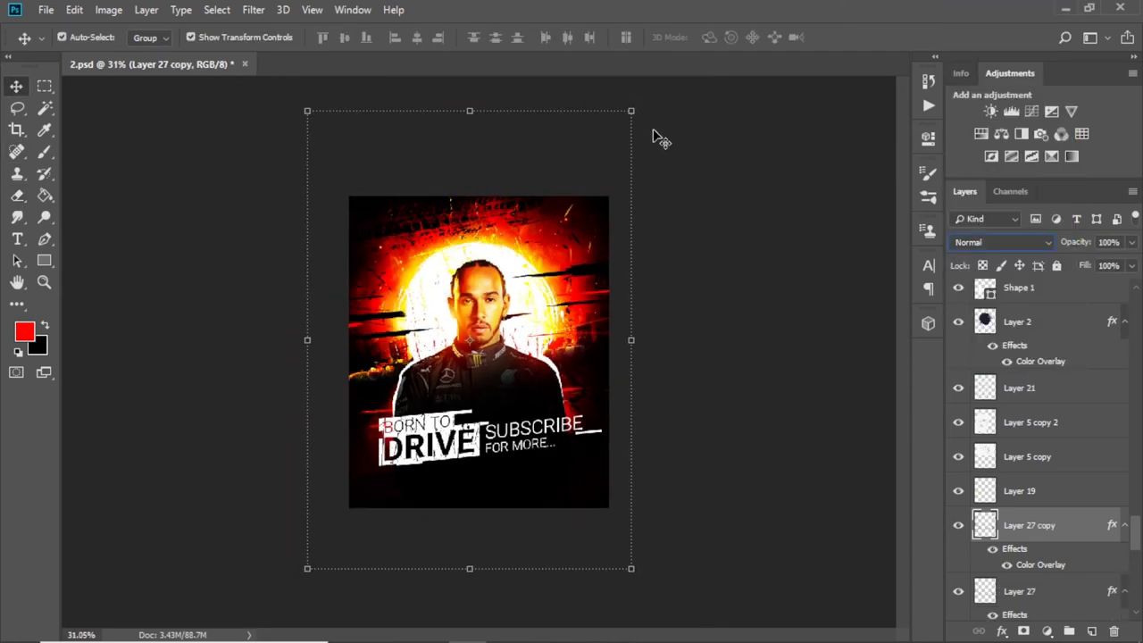
{"action": "key", "text": "ctrl+t"}
{"action": "left_click_drag", "start_coordinate": [658, 135], "coordinate": [281, 544]}
{"action": "key", "text": "Return"}
{"action": "key", "text": "ctrl+plus"}
{"action": "key", "text": "ctrl+plus"}
{"action": "key", "text": "ctrl+plus"}
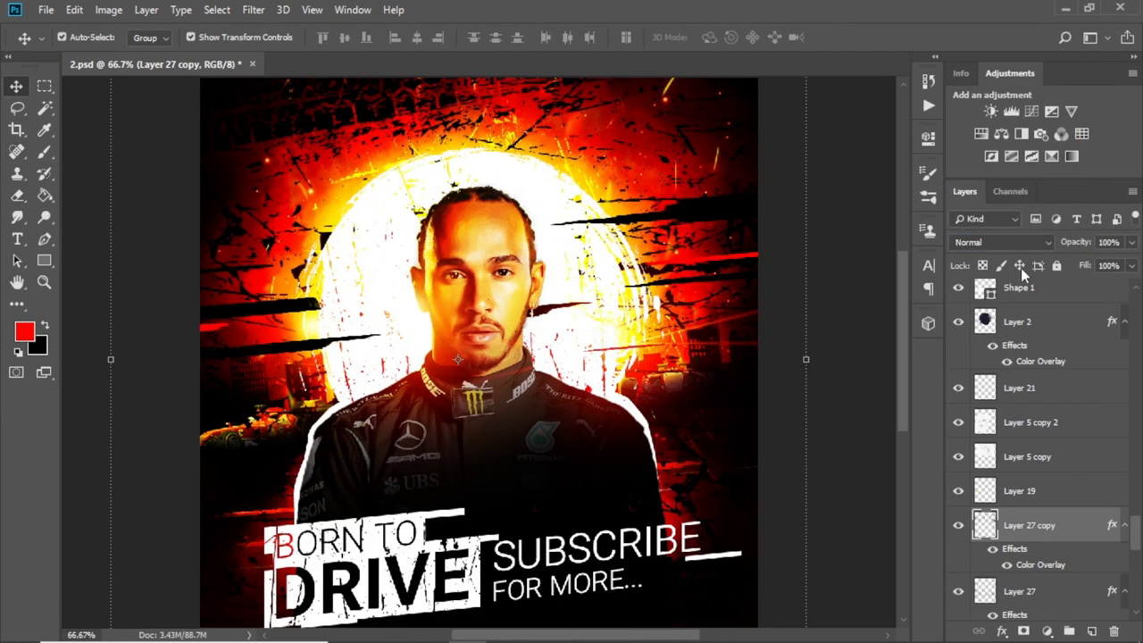
Review the duplicate's Color Overlay settings, keeping the existing colour
{"action": "double_click", "coordinate": [1071, 525]}
{"action": "left_click", "coordinate": [531, 393]}
{"action": "left_click", "coordinate": [887, 222]}
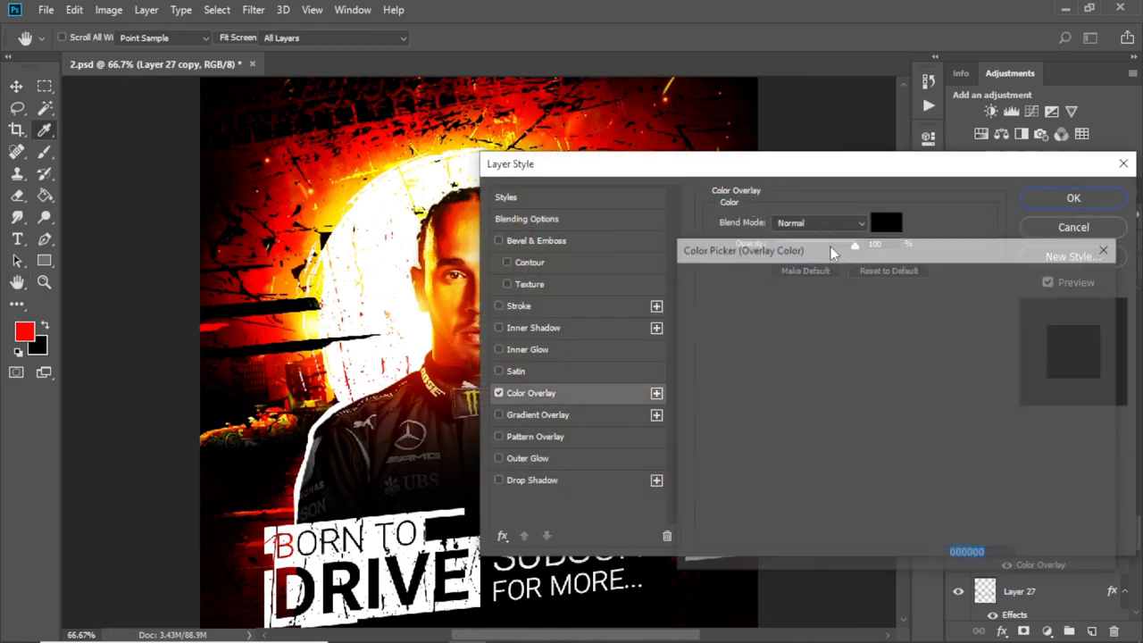
{"action": "left_click", "coordinate": [1063, 198]}
{"action": "left_click", "coordinate": [1063, 199]}
Rasterize the duplicate's layer style and set its blend mode to Overlay
{"action": "right_click", "coordinate": [1031, 527]}
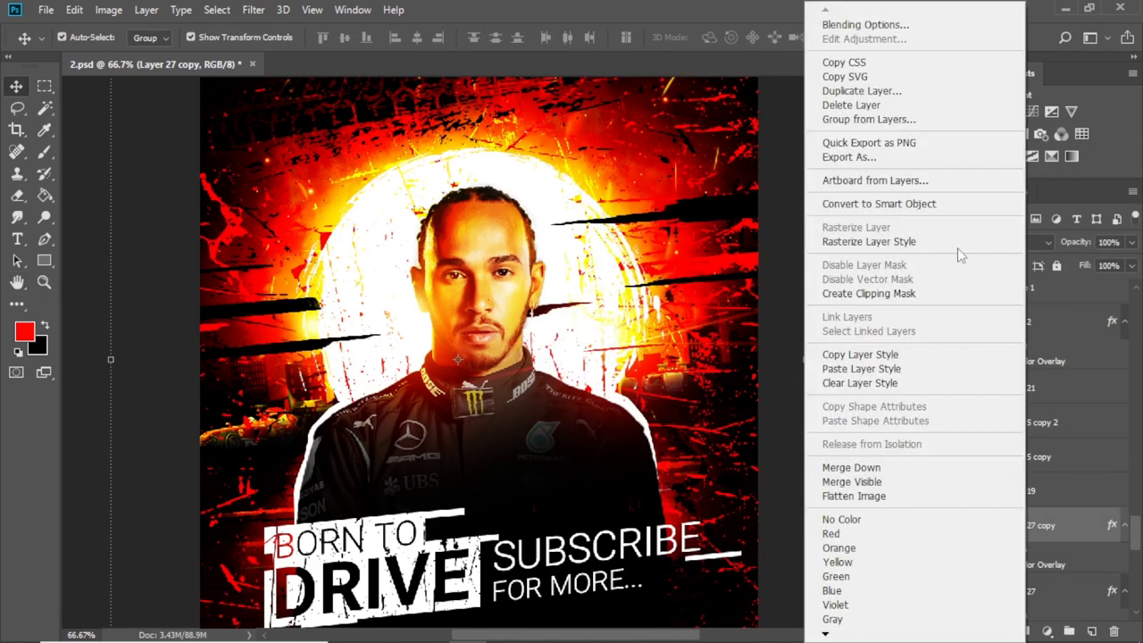
{"action": "left_click", "coordinate": [938, 246]}
{"action": "left_click", "coordinate": [1000, 242]}
{"action": "left_click", "coordinate": [982, 188]}
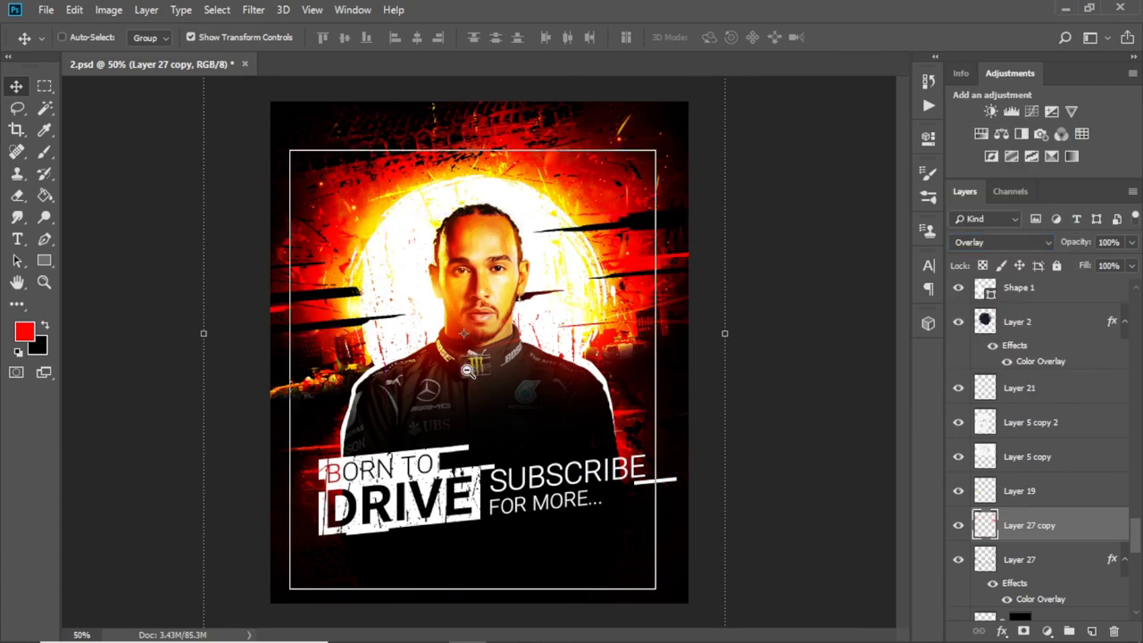
{"action": "key", "text": "ctrl+minus"}
{"action": "key", "text": "ctrl+minus"}
Set up a 500 px eraser brush and toggle the flipped duplicate to compare the effect
{"action": "key", "text": "s"}
{"action": "left_click", "coordinate": [17, 195]}
{"action": "key", "text": "ctrl+plus"}
{"action": "key", "text": "ctrl+plus"}
{"action": "right_click", "coordinate": [508, 228]}
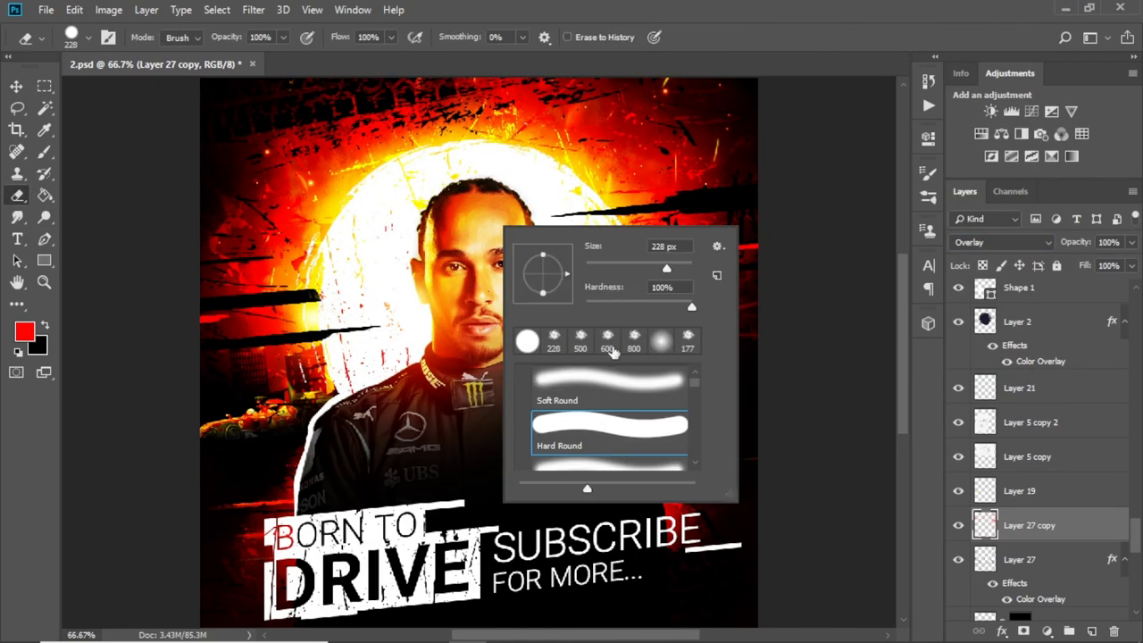
{"action": "key", "text": "Return"}
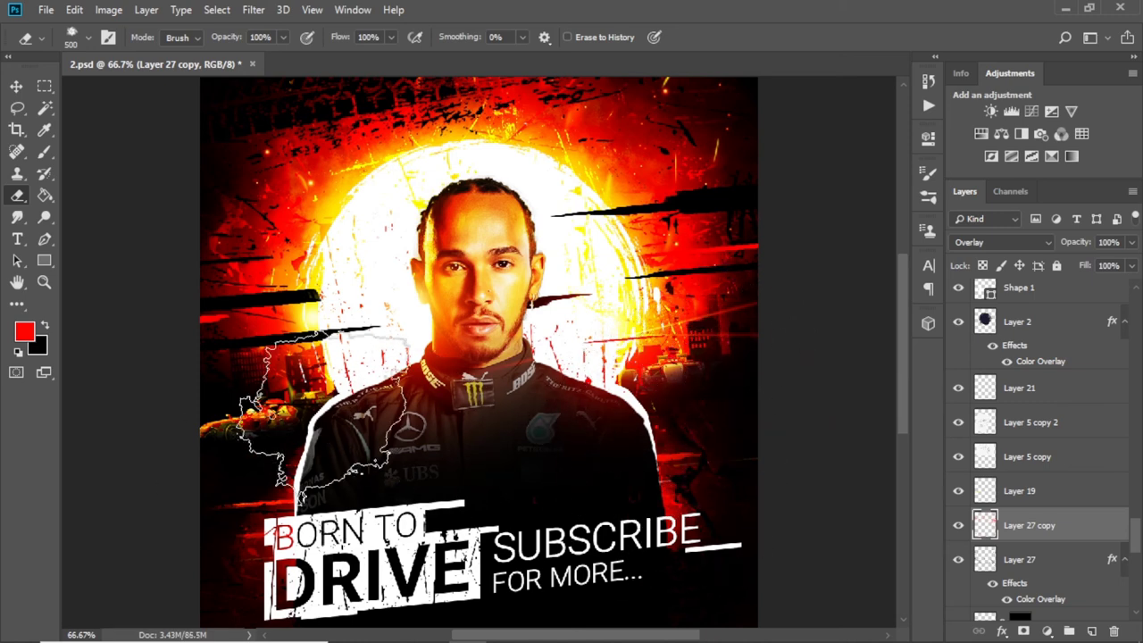
{"action": "scroll", "coordinate": [230, 454], "scroll_direction": "down", "scroll_amount": 1}
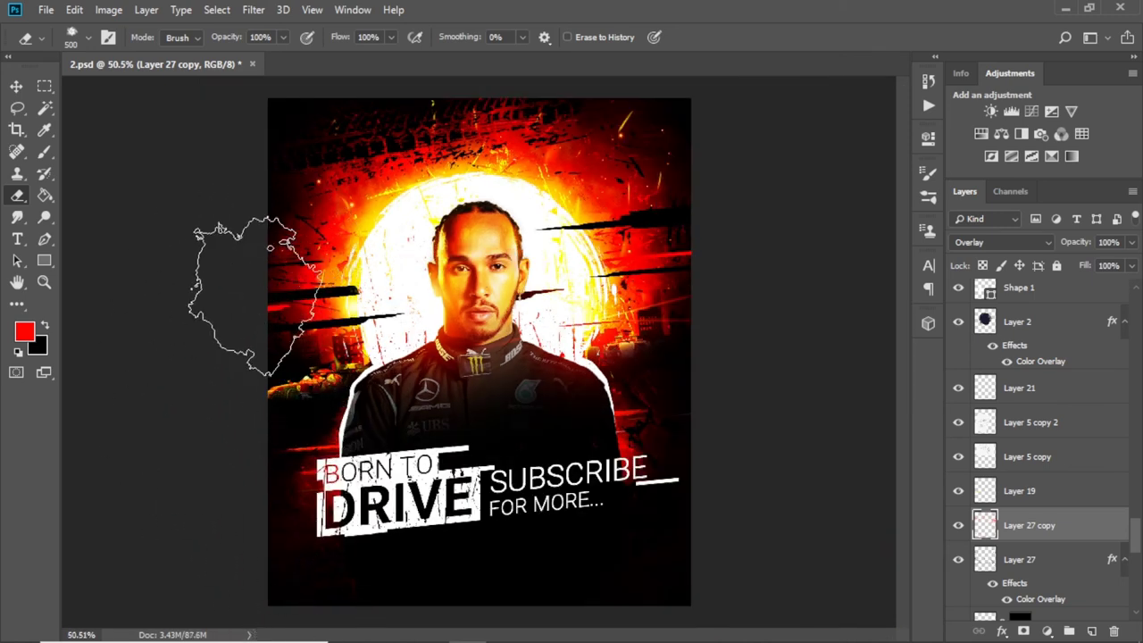
{"action": "left_click", "coordinate": [959, 526]}
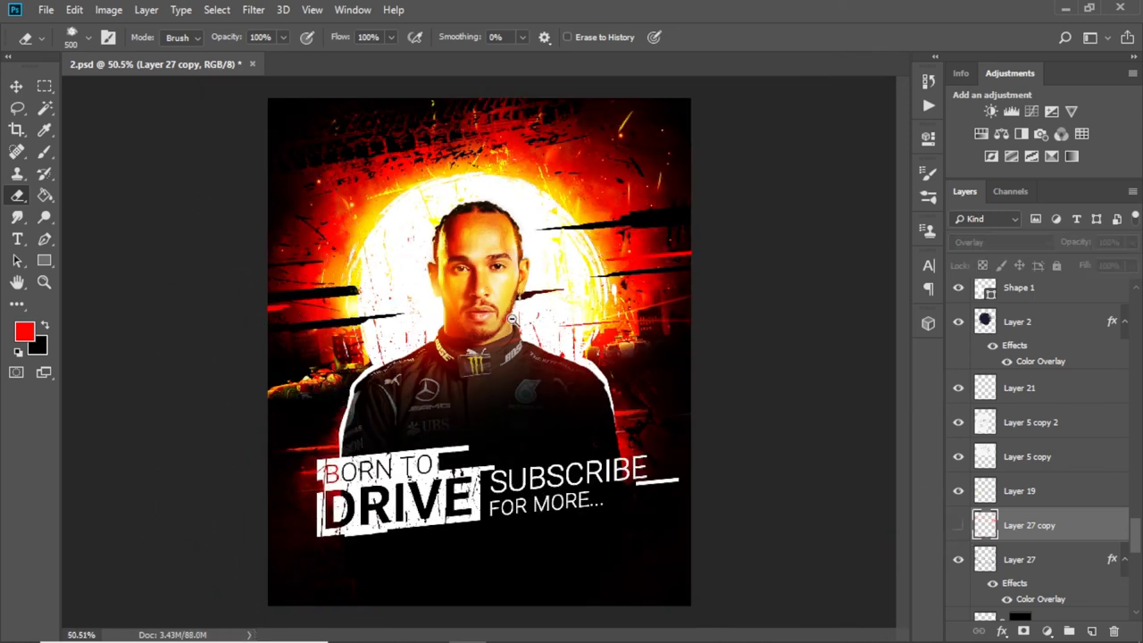
{"action": "left_click", "coordinate": [958, 526]}
{"action": "key", "text": "c"}
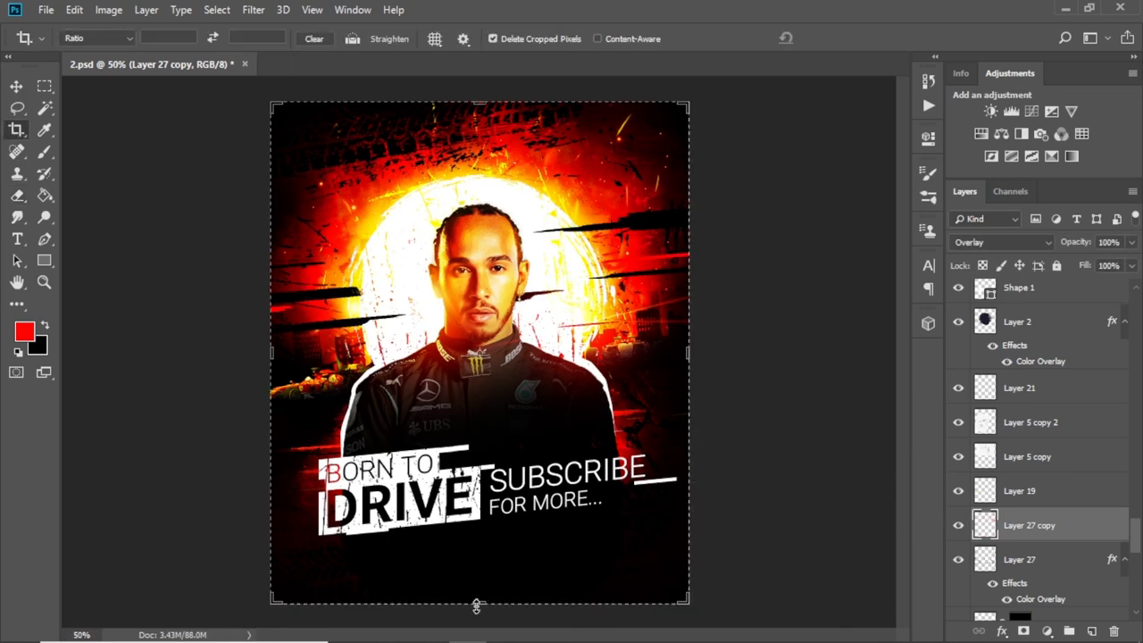
{"action": "left_click_drag", "start_coordinate": [476, 605], "coordinate": [482, 588]}
{"action": "key", "text": "Return"}
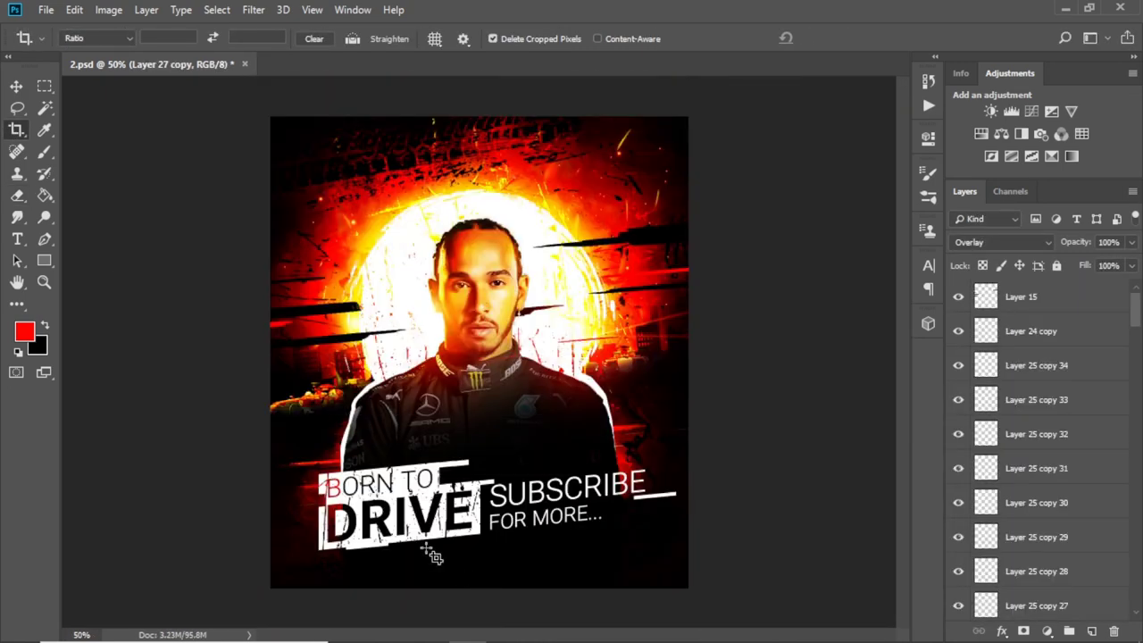
{"action": "left_click", "coordinate": [18, 87]}
{"action": "left_click", "coordinate": [814, 211]}
{"action": "left_click", "coordinate": [17, 195]}
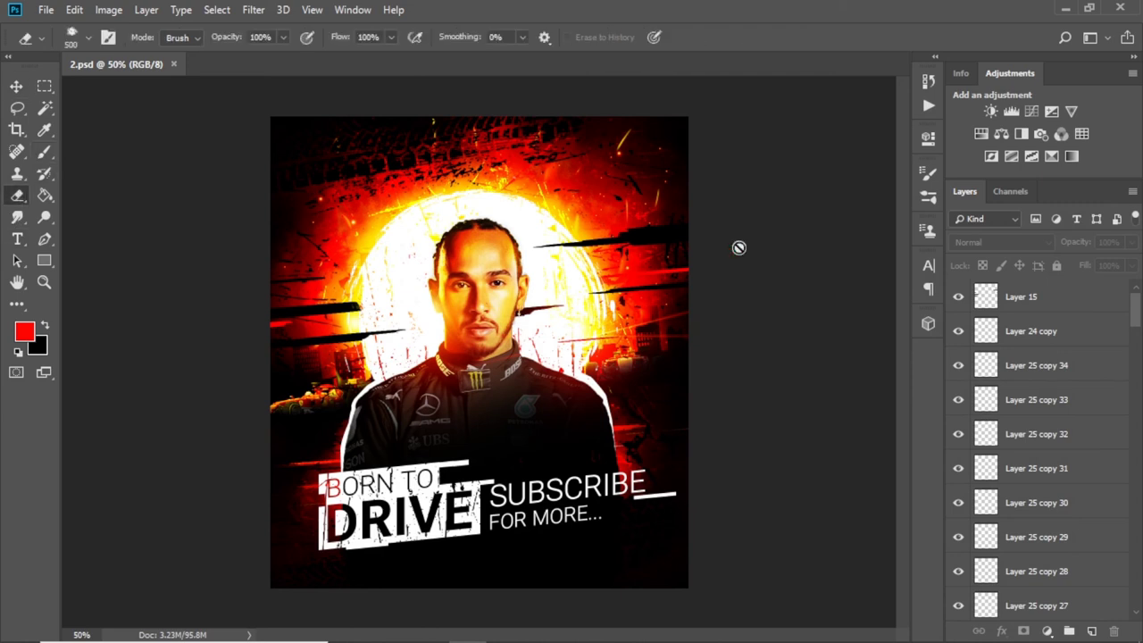
{"action": "key", "text": "ctrl+z"}
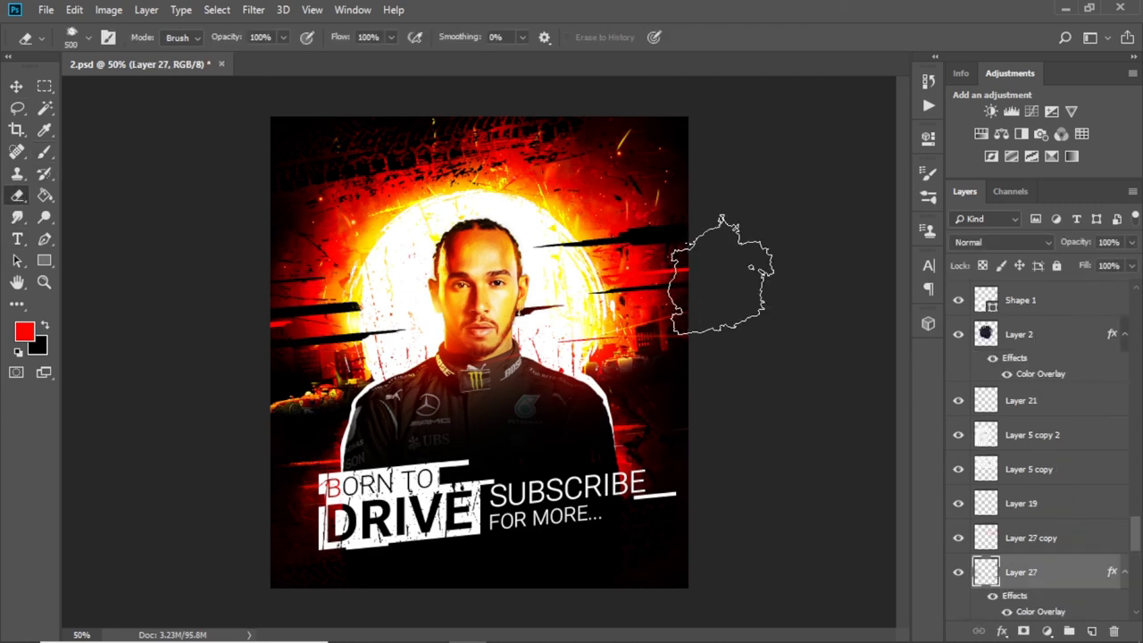
{"action": "left_click_drag", "start_coordinate": [387, 56], "coordinate": [334, 55]}
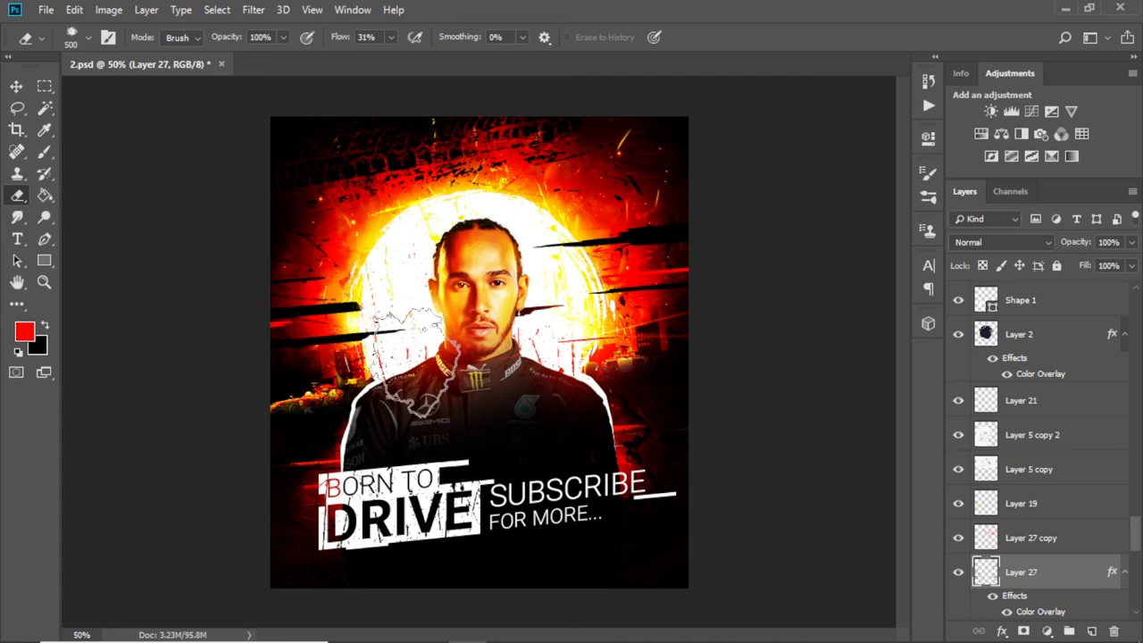
{"action": "left_click_drag", "start_coordinate": [402, 53], "coordinate": [419, 55]}
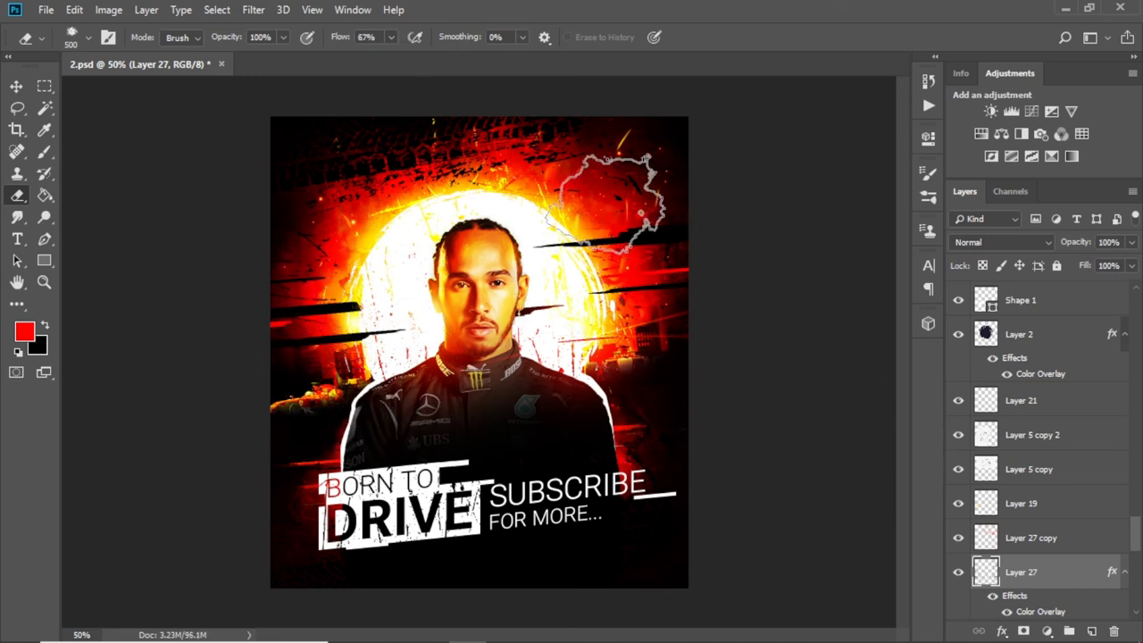
{"action": "left_click", "coordinate": [607, 268], "text": "ctrl"}
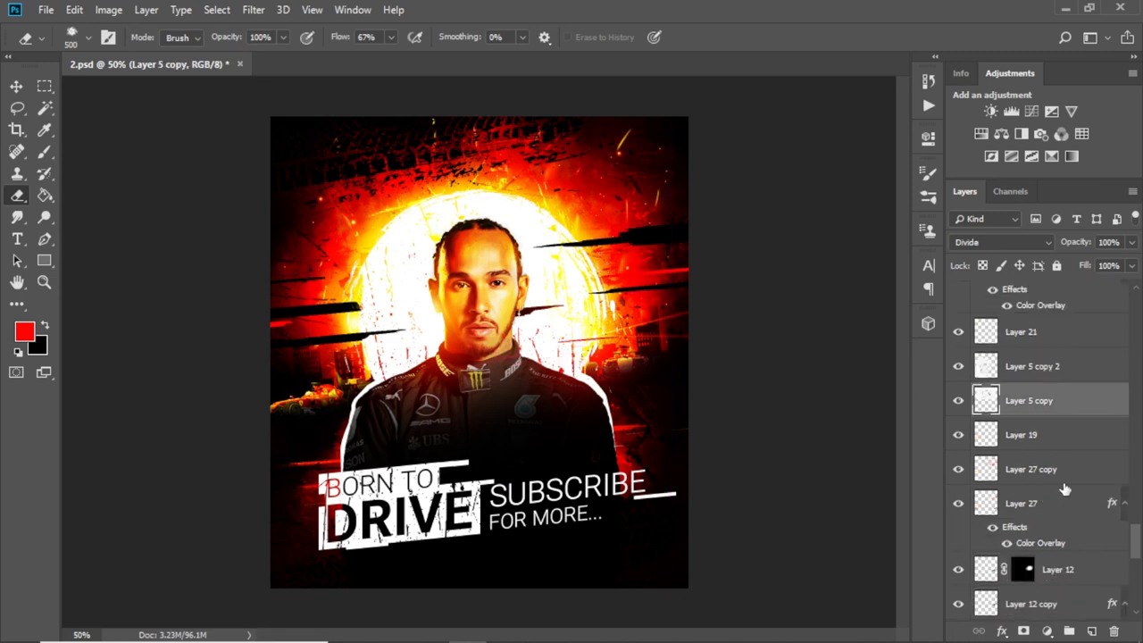
{"action": "scroll", "coordinate": [1026, 464], "scroll_direction": "down", "scroll_amount": 5}
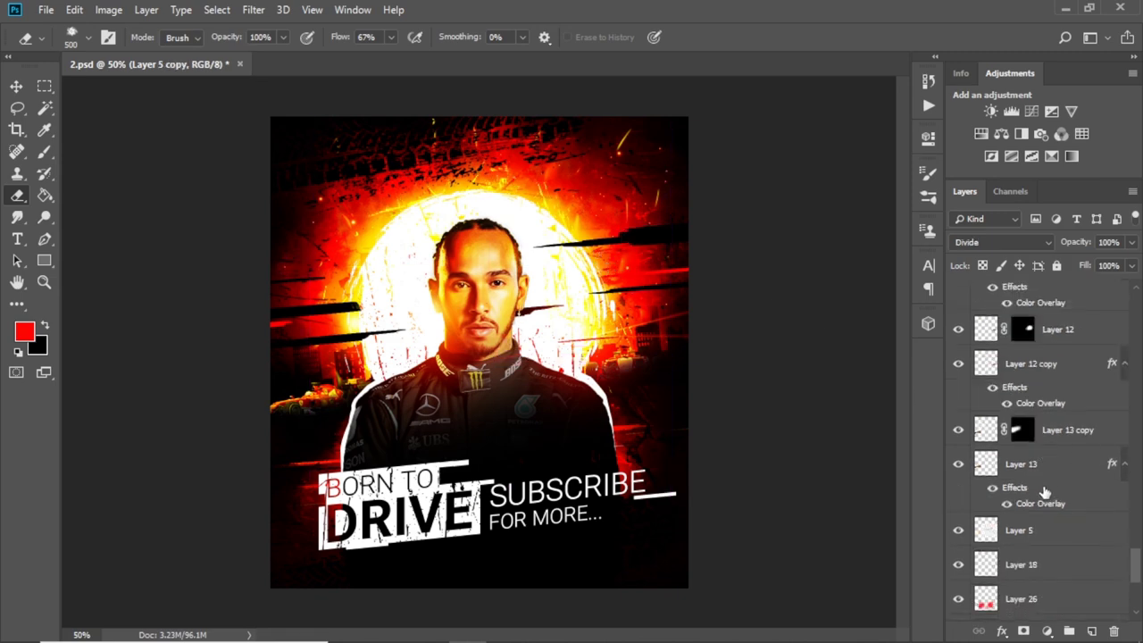
{"action": "left_click", "coordinate": [473, 195]}
{"action": "scroll", "coordinate": [1033, 485], "scroll_direction": "up", "scroll_amount": 5}
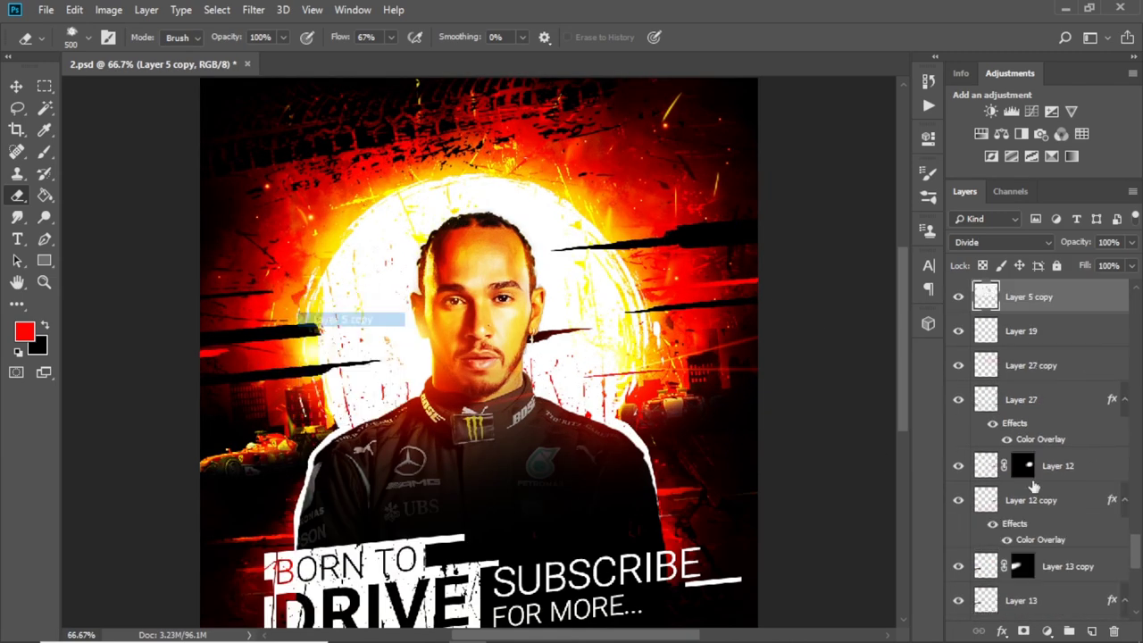
{"action": "right_click", "coordinate": [299, 303], "text": "ctrl"}
{"action": "left_click", "coordinate": [352, 332]}
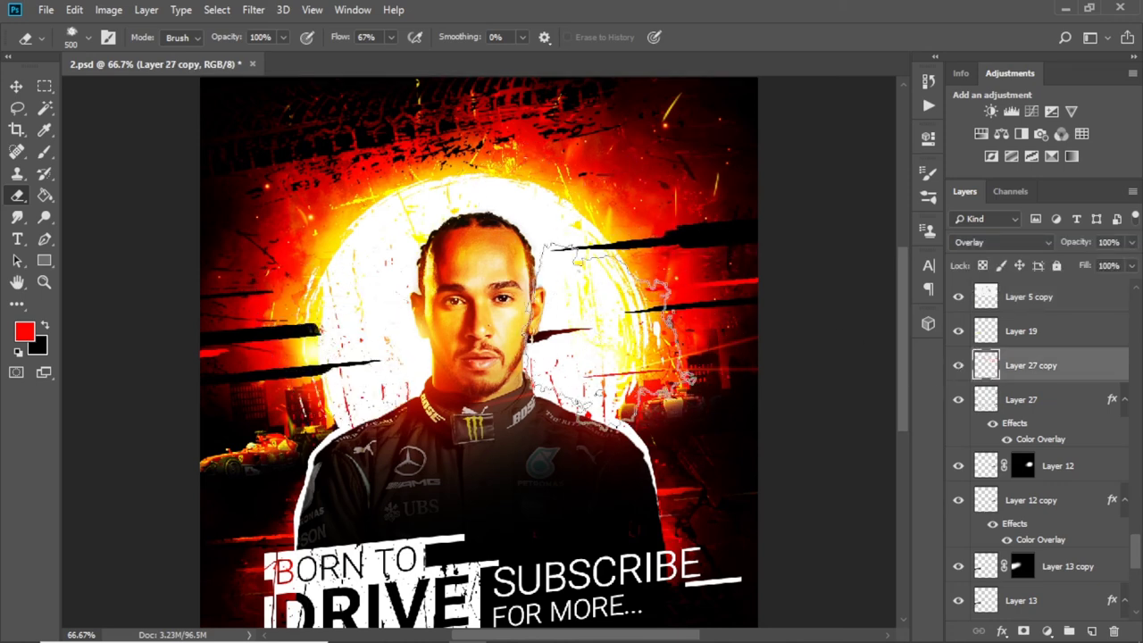
{"action": "scroll", "coordinate": [295, 420], "scroll_direction": "down", "scroll_amount": 2}
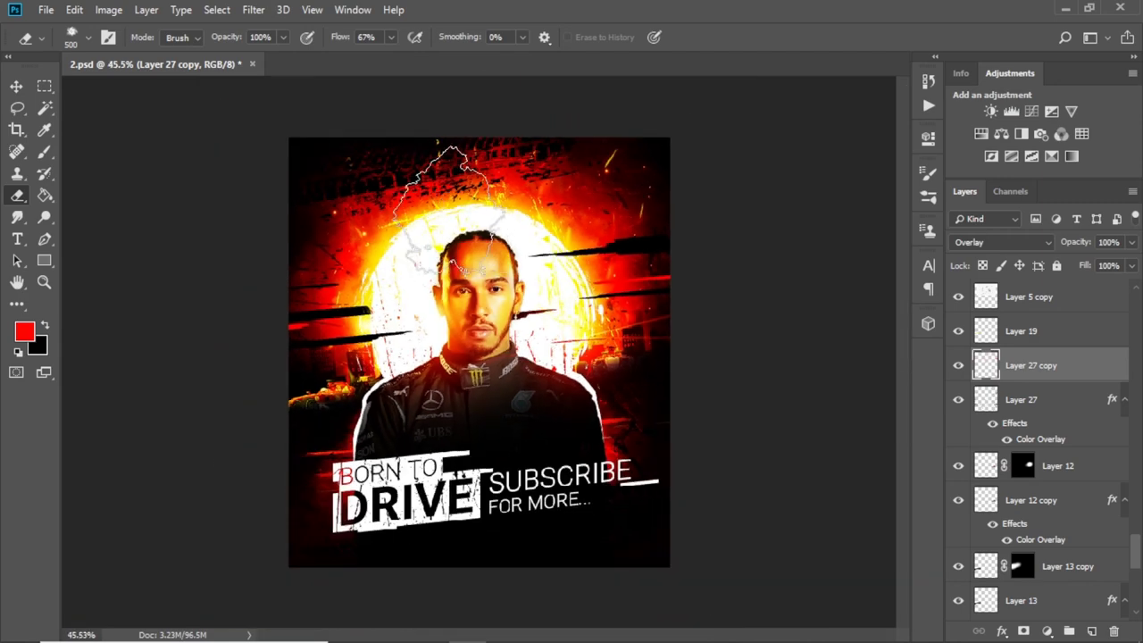
{"action": "key", "text": "v"}
{"action": "left_click", "coordinate": [678, 255]}
{"action": "scroll", "coordinate": [679, 254], "scroll_direction": "up", "scroll_amount": 1}
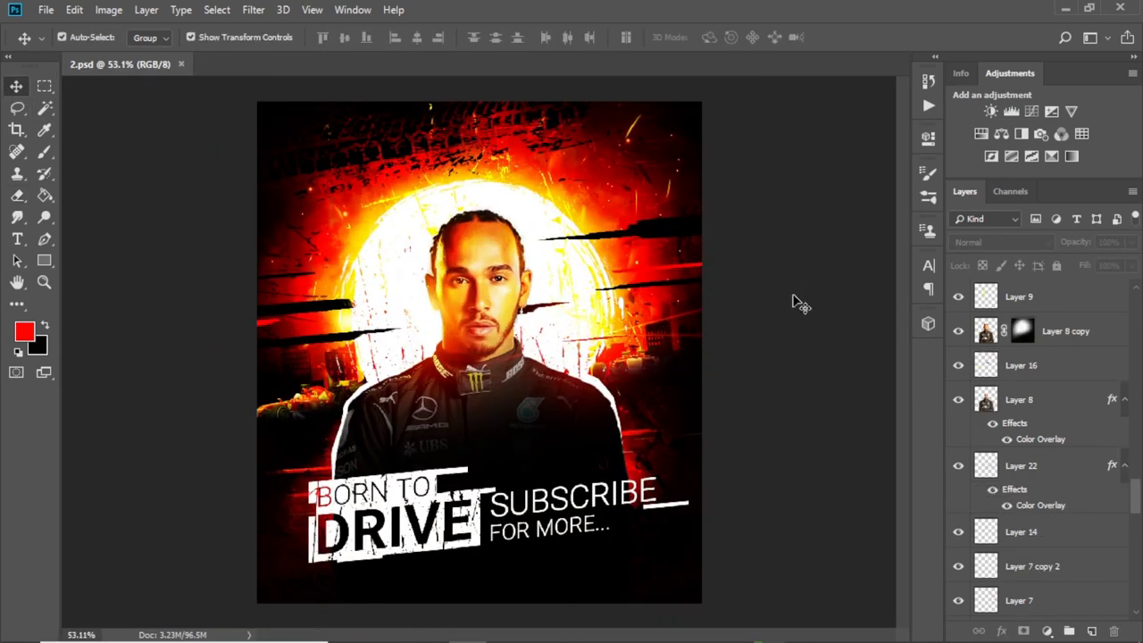
{"action": "scroll", "coordinate": [522, 471], "scroll_direction": "up", "scroll_amount": 1}
Add a new layer above Layer 17 copy and paint red over DRIVE with a 250 px brush
{"action": "scroll", "coordinate": [522, 471], "scroll_direction": "up", "scroll_amount": 1}
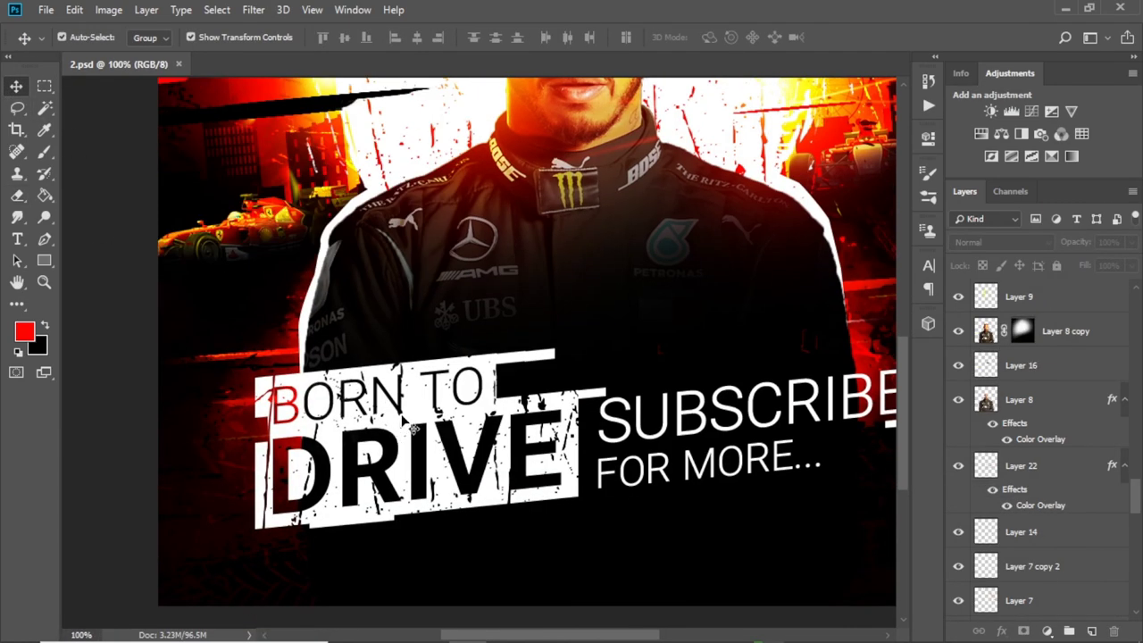
{"action": "left_click", "coordinate": [522, 470]}
{"action": "left_click", "coordinate": [1030, 342]}
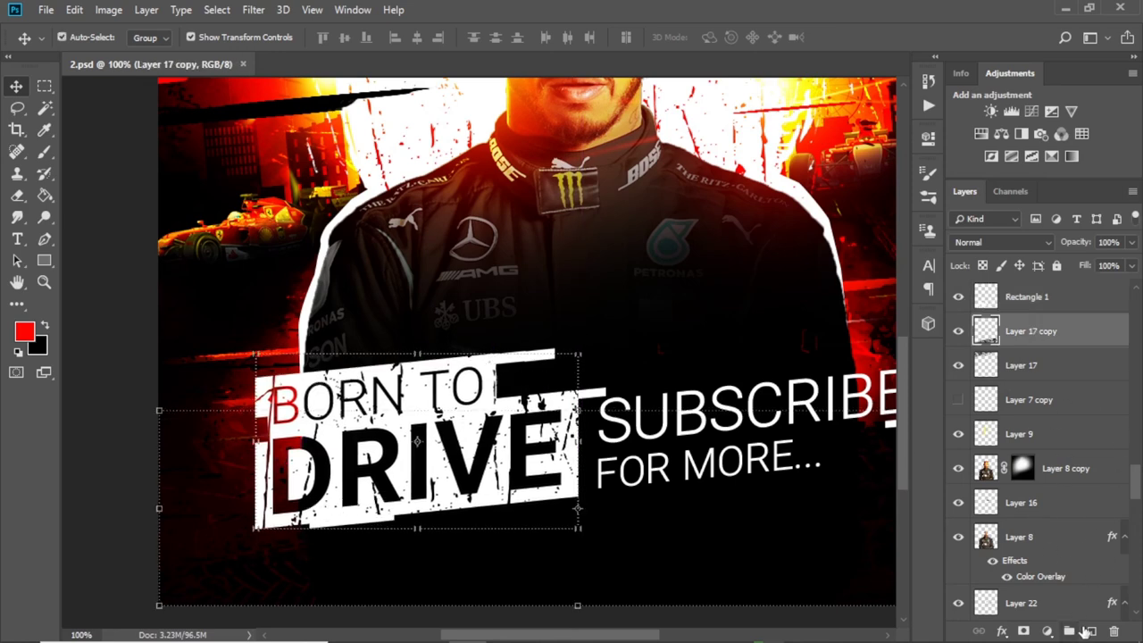
{"action": "key", "text": "ctrl+shift+alt+n"}
{"action": "key", "text": "b"}
{"action": "key", "text": "bracketleft"}
{"action": "key", "text": "bracketleft"}
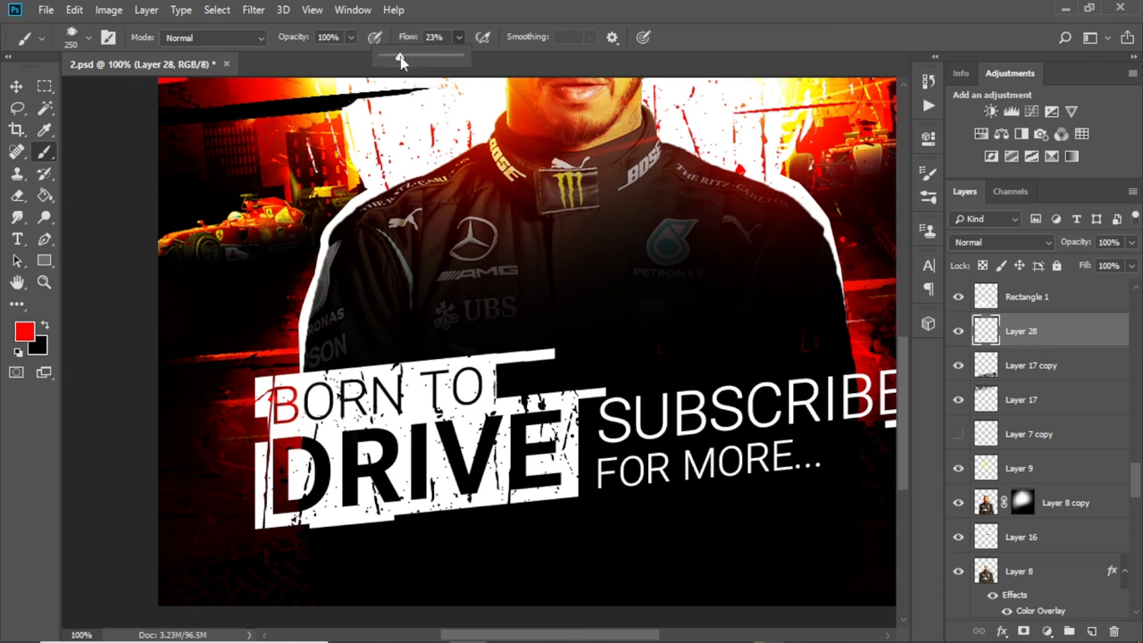
{"action": "left_click_drag", "start_coordinate": [464, 446], "coordinate": [326, 455]}
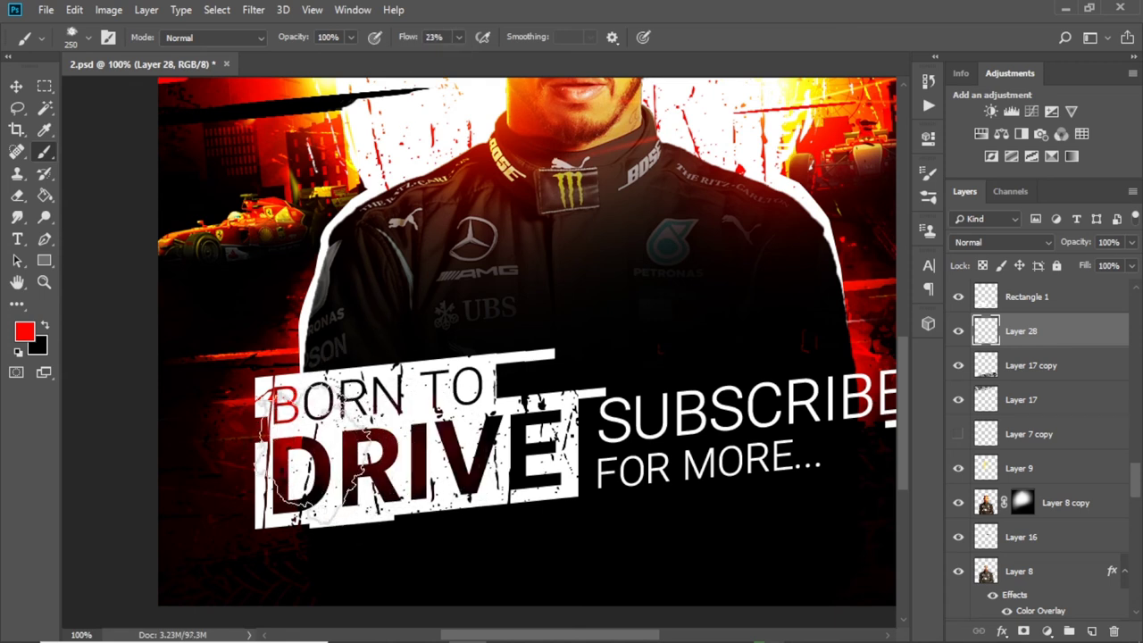
Adjust the brush between 200 and 250 px and review the foreground colour settings
{"action": "key", "text": "bracketleft"}
{"action": "key", "text": "bracketleft"}
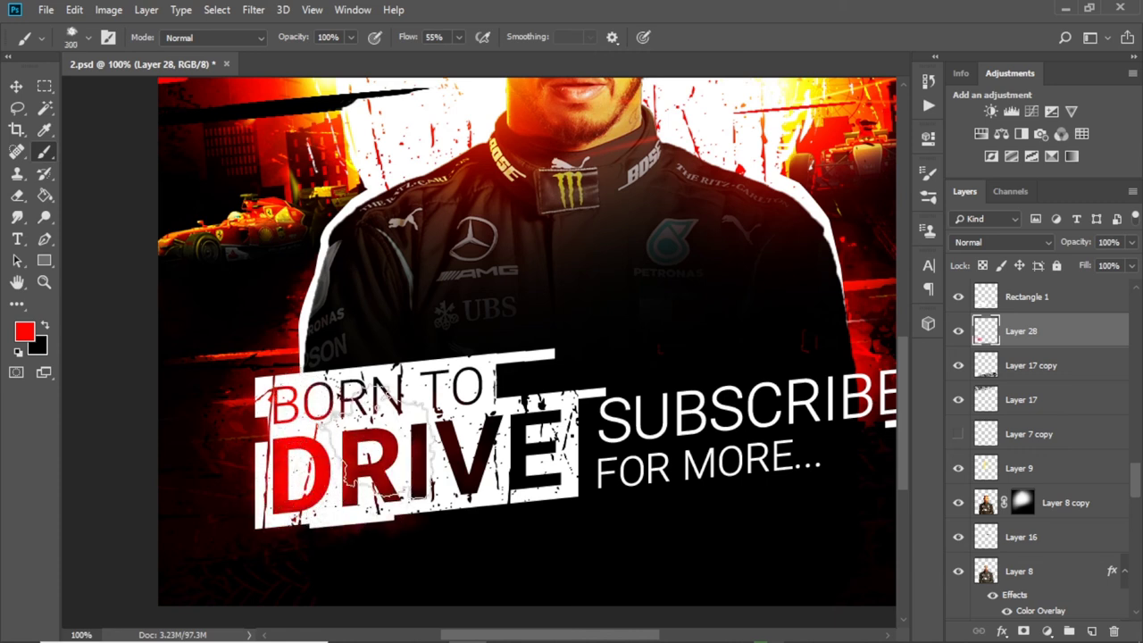
{"action": "key", "text": "bracketright"}
{"action": "key", "text": "bracketright"}
{"action": "key", "text": "bracketright"}
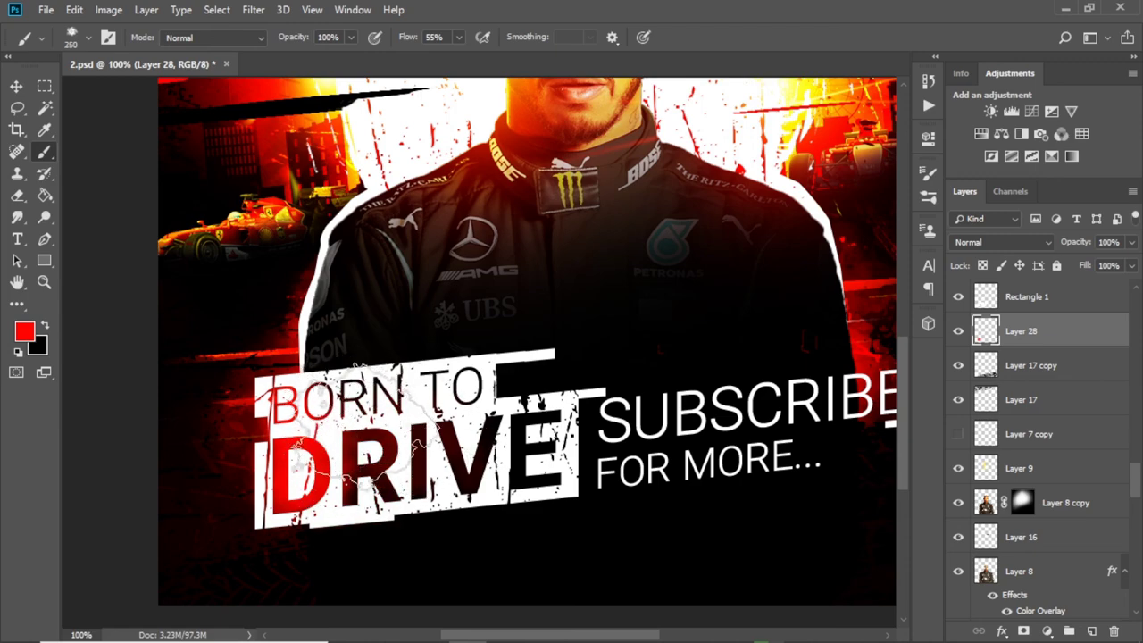
{"action": "scroll", "coordinate": [768, 384], "scroll_direction": "down", "scroll_amount": 5}
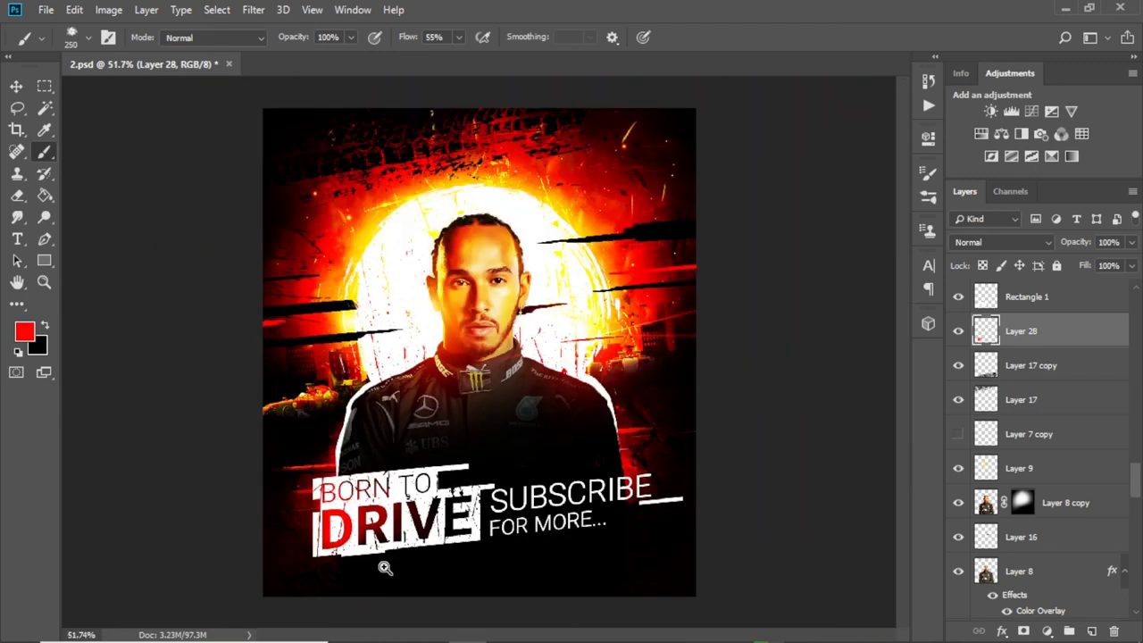
{"action": "scroll", "coordinate": [385, 568], "scroll_direction": "up", "scroll_amount": 3}
{"action": "scroll", "coordinate": [385, 568], "scroll_direction": "up", "scroll_amount": 3}
{"action": "key", "text": "i"}
{"action": "left_click", "coordinate": [24, 332]}
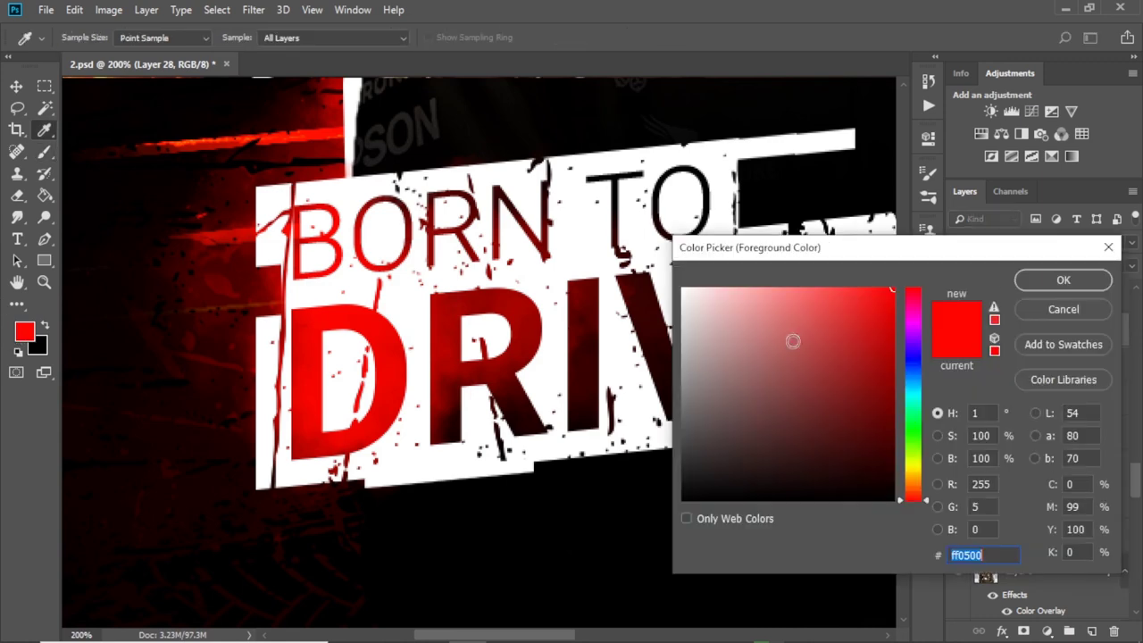
{"action": "key", "text": "Return"}
{"action": "key", "text": "b"}
{"action": "right_click", "coordinate": [393, 330]}
Select a rectangle around the title and set the foreground to the red sampled from the D
{"action": "key", "text": "m"}
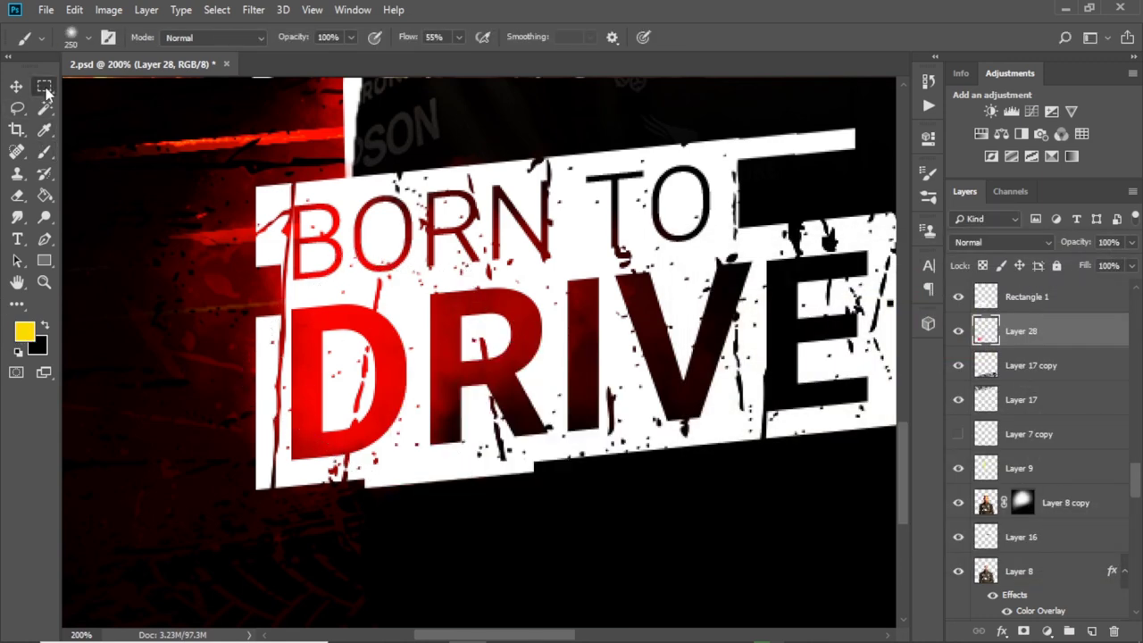
{"action": "mouse_move", "coordinate": [287, 164]}
{"action": "left_mouse_down"}
{"action": "mouse_move", "coordinate": [330, 343]}
{"action": "mouse_move", "coordinate": [808, 498]}
{"action": "left_mouse_up"}
{"action": "key", "text": "i"}
{"action": "left_click", "coordinate": [24, 333]}
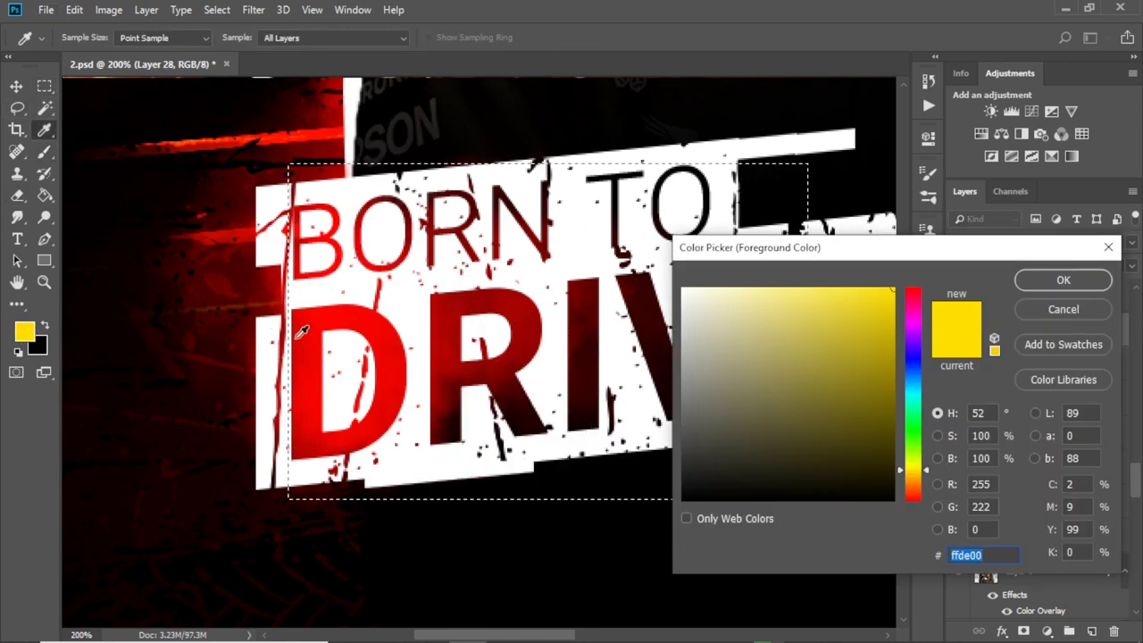
{"action": "left_click", "coordinate": [339, 383]}
{"action": "left_click", "coordinate": [1063, 280]}
{"action": "key", "text": "b"}
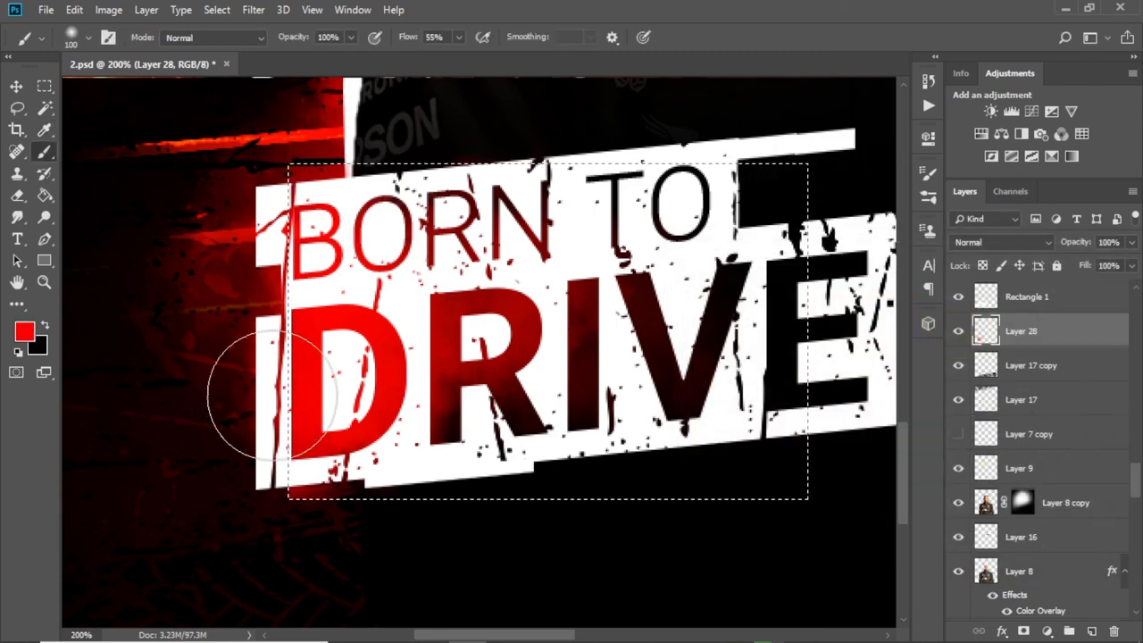
Deselect and erase the red band below the D with a smaller, full-flow eraser
{"action": "key", "text": "e"}
{"action": "key", "text": "ctrl+d"}
{"action": "right_click", "coordinate": [330, 487]}
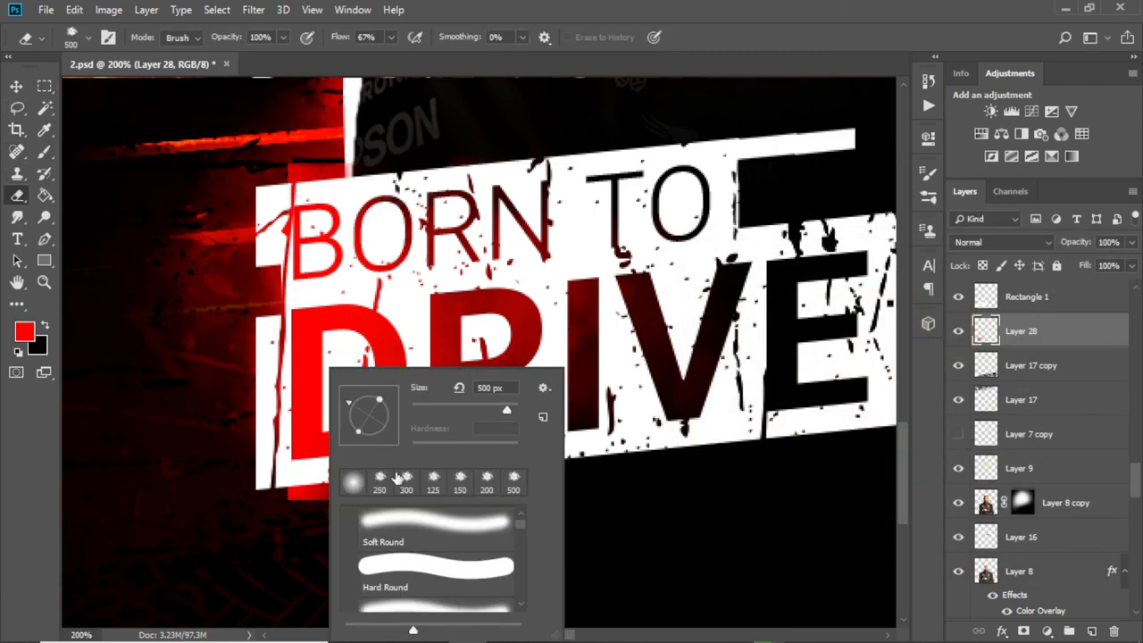
{"action": "left_click_drag", "start_coordinate": [419, 388], "coordinate": [398, 426]}
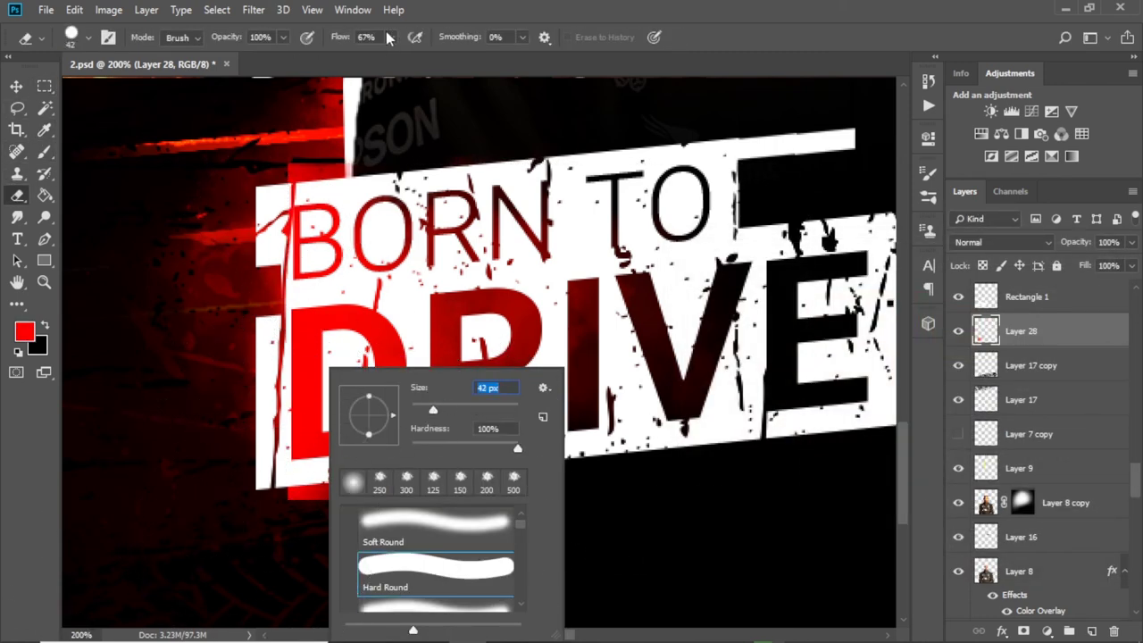
{"action": "key", "text": "Return"}
{"action": "key", "text": "shift+0"}
{"action": "left_click_drag", "start_coordinate": [294, 496], "coordinate": [418, 495]}
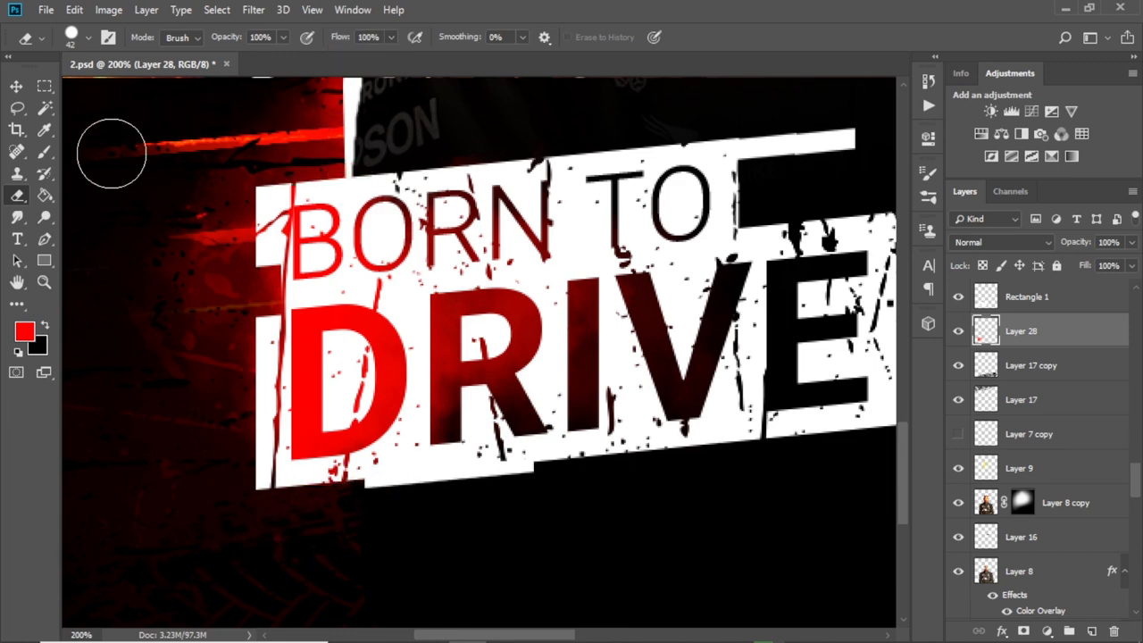
{"action": "scroll", "coordinate": [711, 448], "scroll_direction": "down", "scroll_amount": 4}
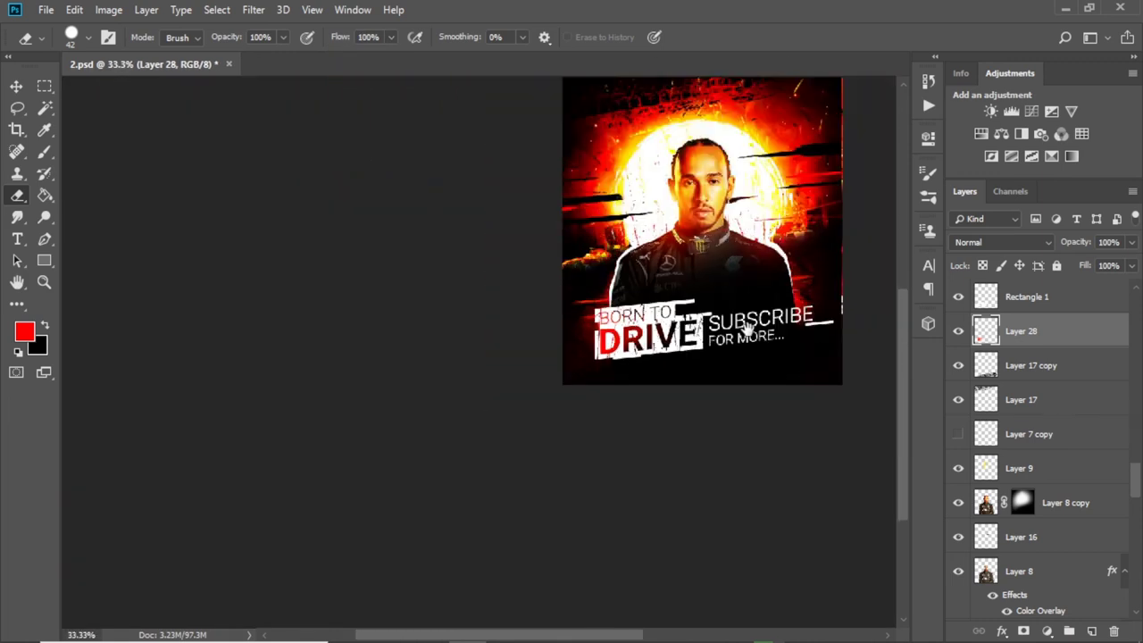
{"action": "scroll", "coordinate": [711, 448], "scroll_direction": "up", "scroll_amount": 1}
{"action": "scroll", "coordinate": [661, 446], "scroll_direction": "up", "scroll_amount": 1}
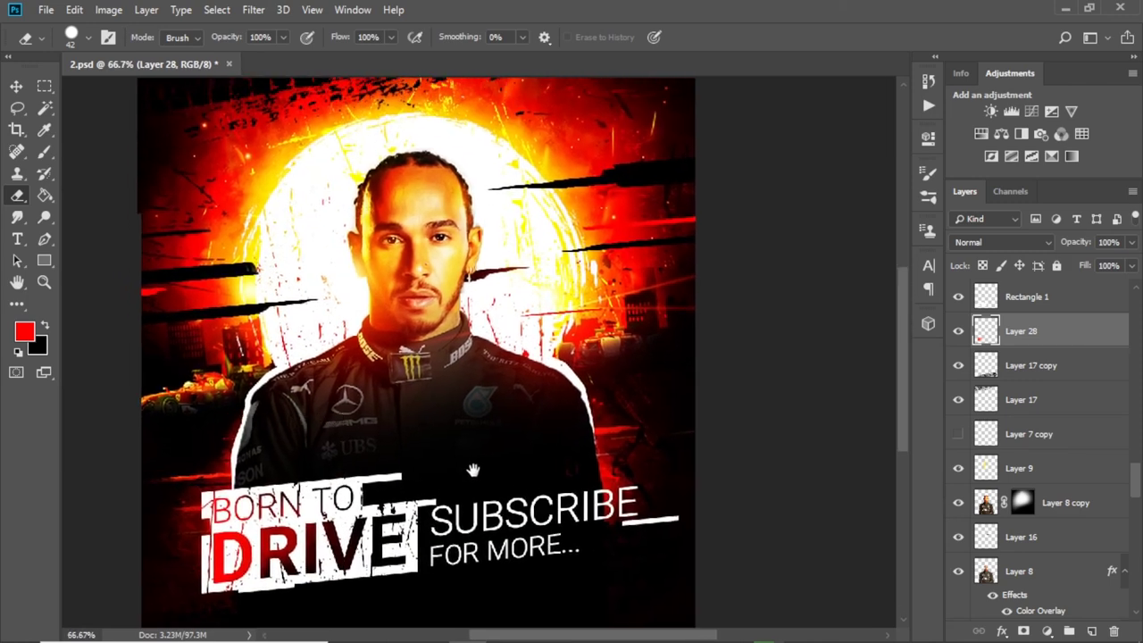
{"action": "left_click", "coordinate": [18, 87]}
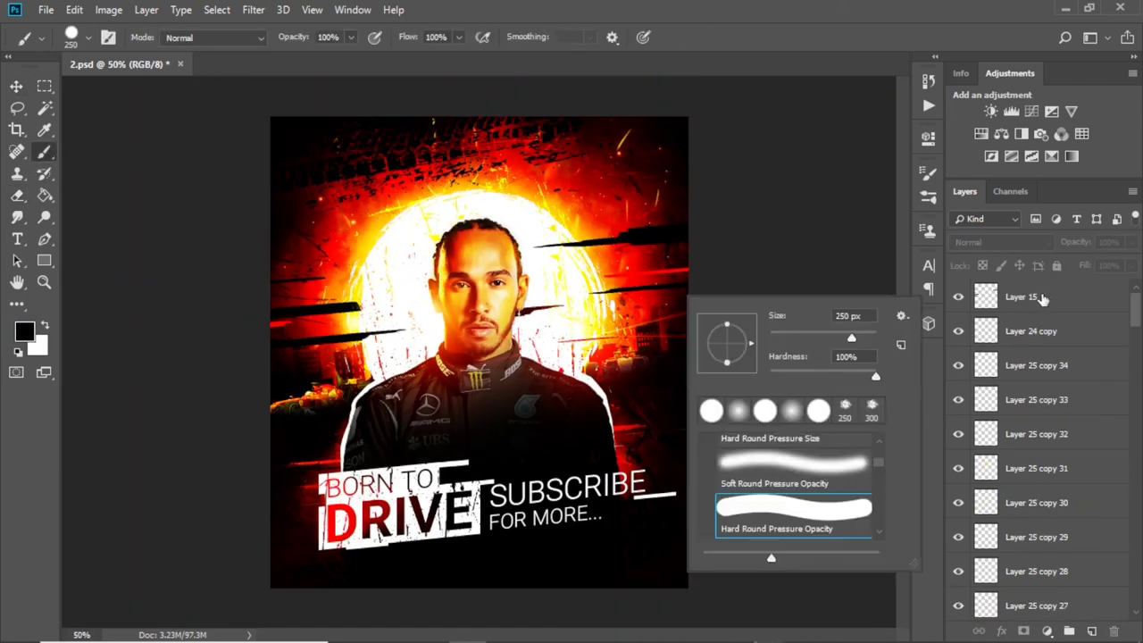
Add Layer 29 at the top of the stack and pick a hard round brush for the streaks
{"action": "left_click", "coordinate": [1091, 630]}
{"action": "right_click", "coordinate": [434, 268]}
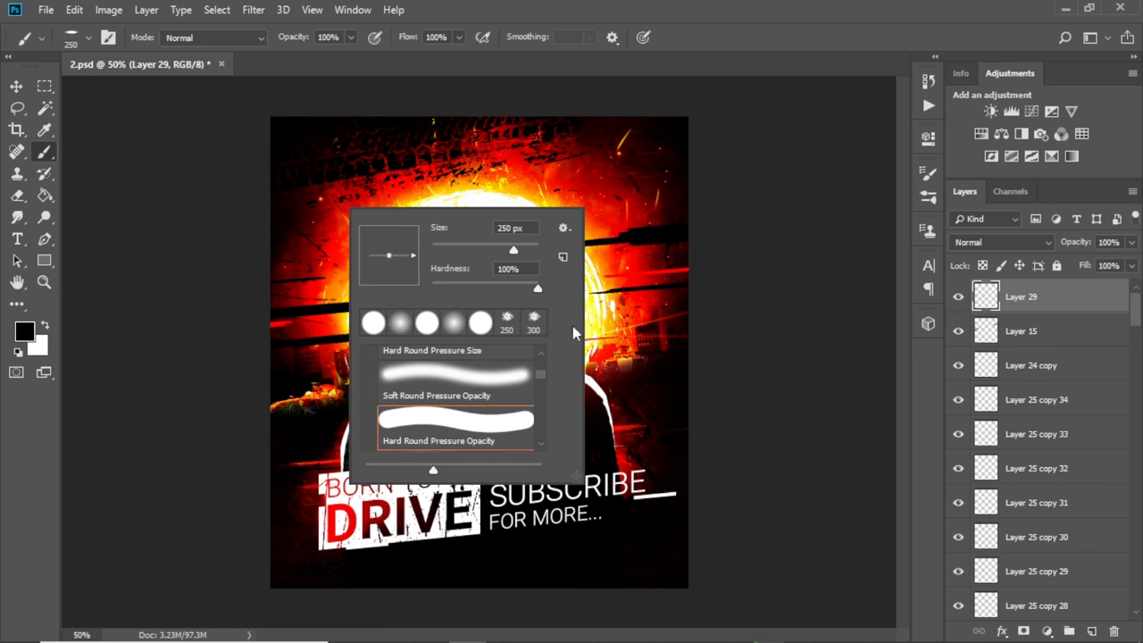
{"action": "right_click", "coordinate": [648, 367]}
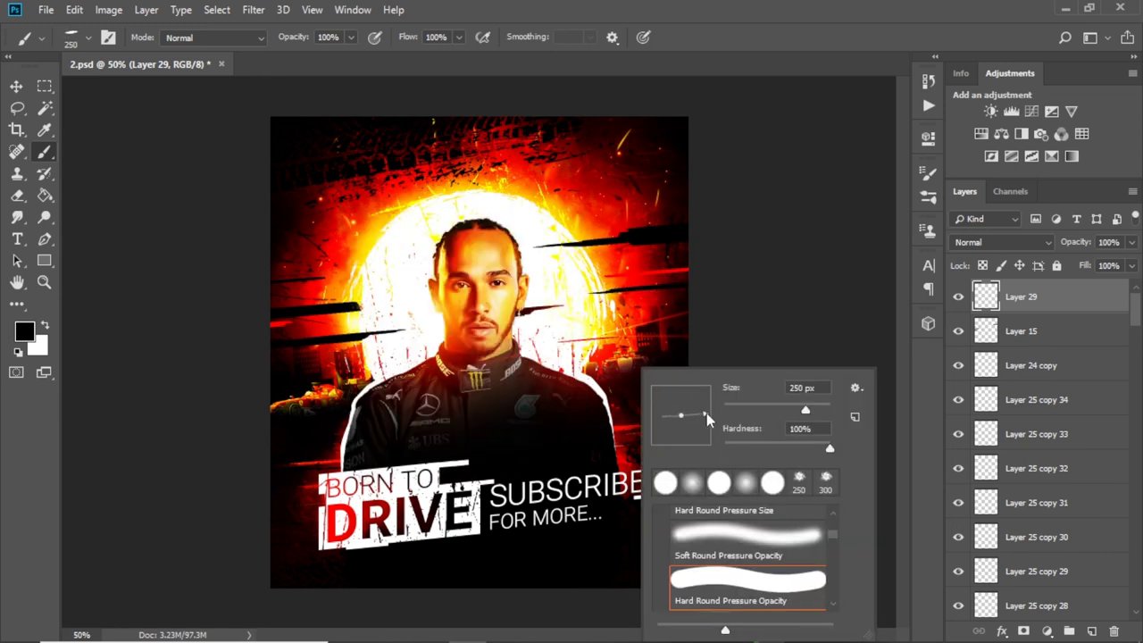
{"action": "key", "text": "Return"}
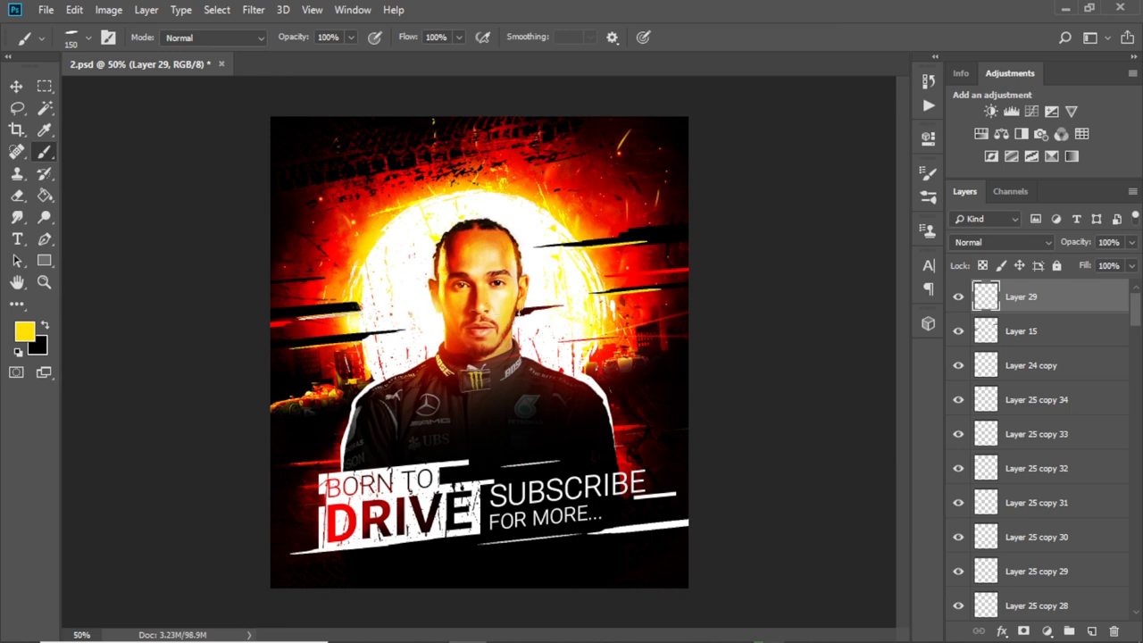
{"action": "scroll", "coordinate": [598, 334], "scroll_direction": "down", "scroll_amount": 2}
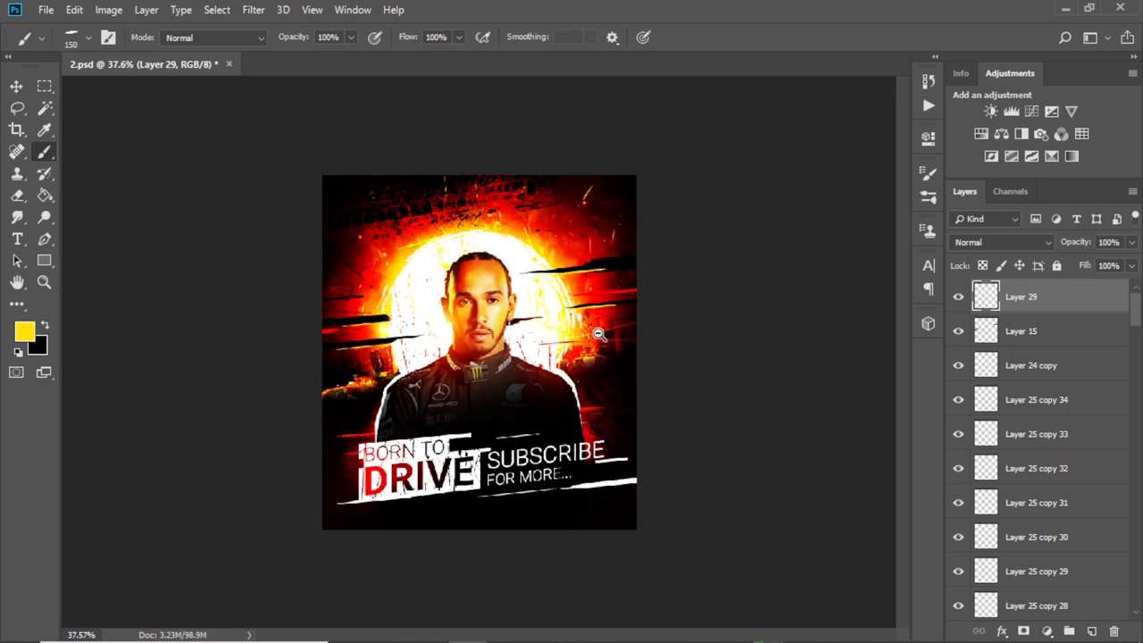